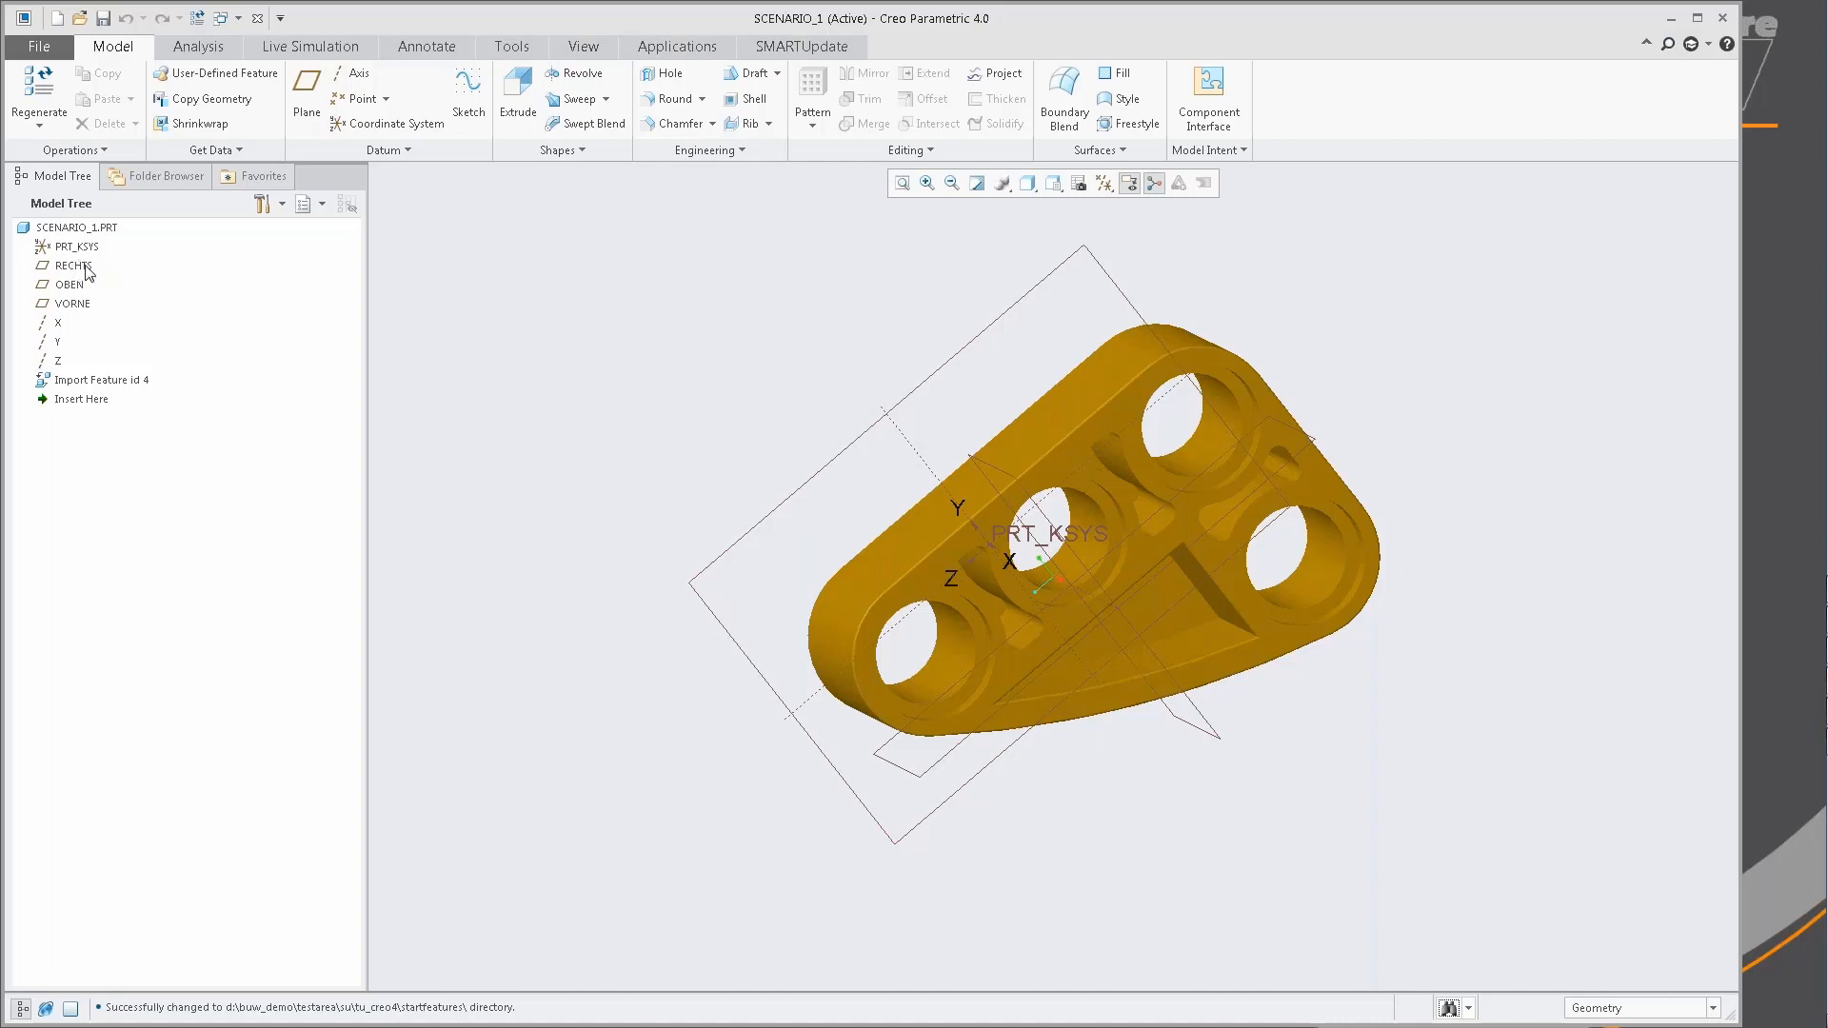
# View the checks defined in the SMARTUpdate configuration in the configurator and close it.
pyautogui.click(802, 47)
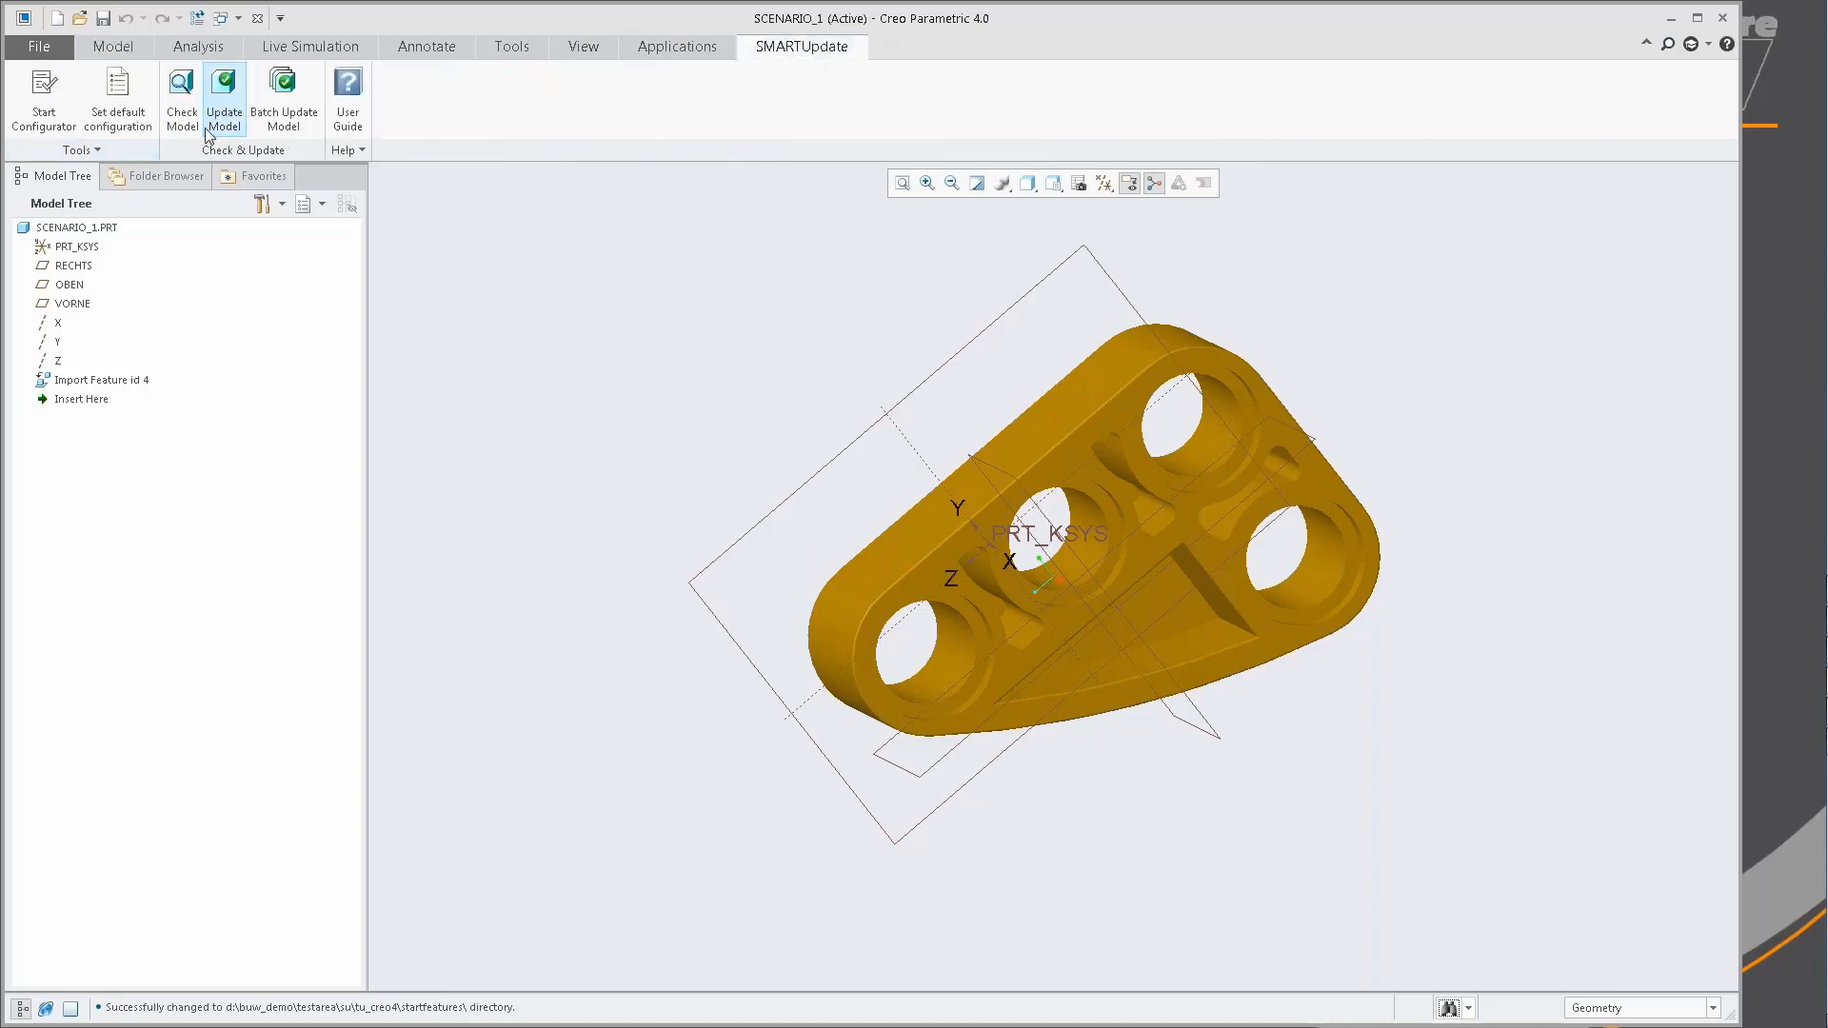
pyautogui.click(42, 114)
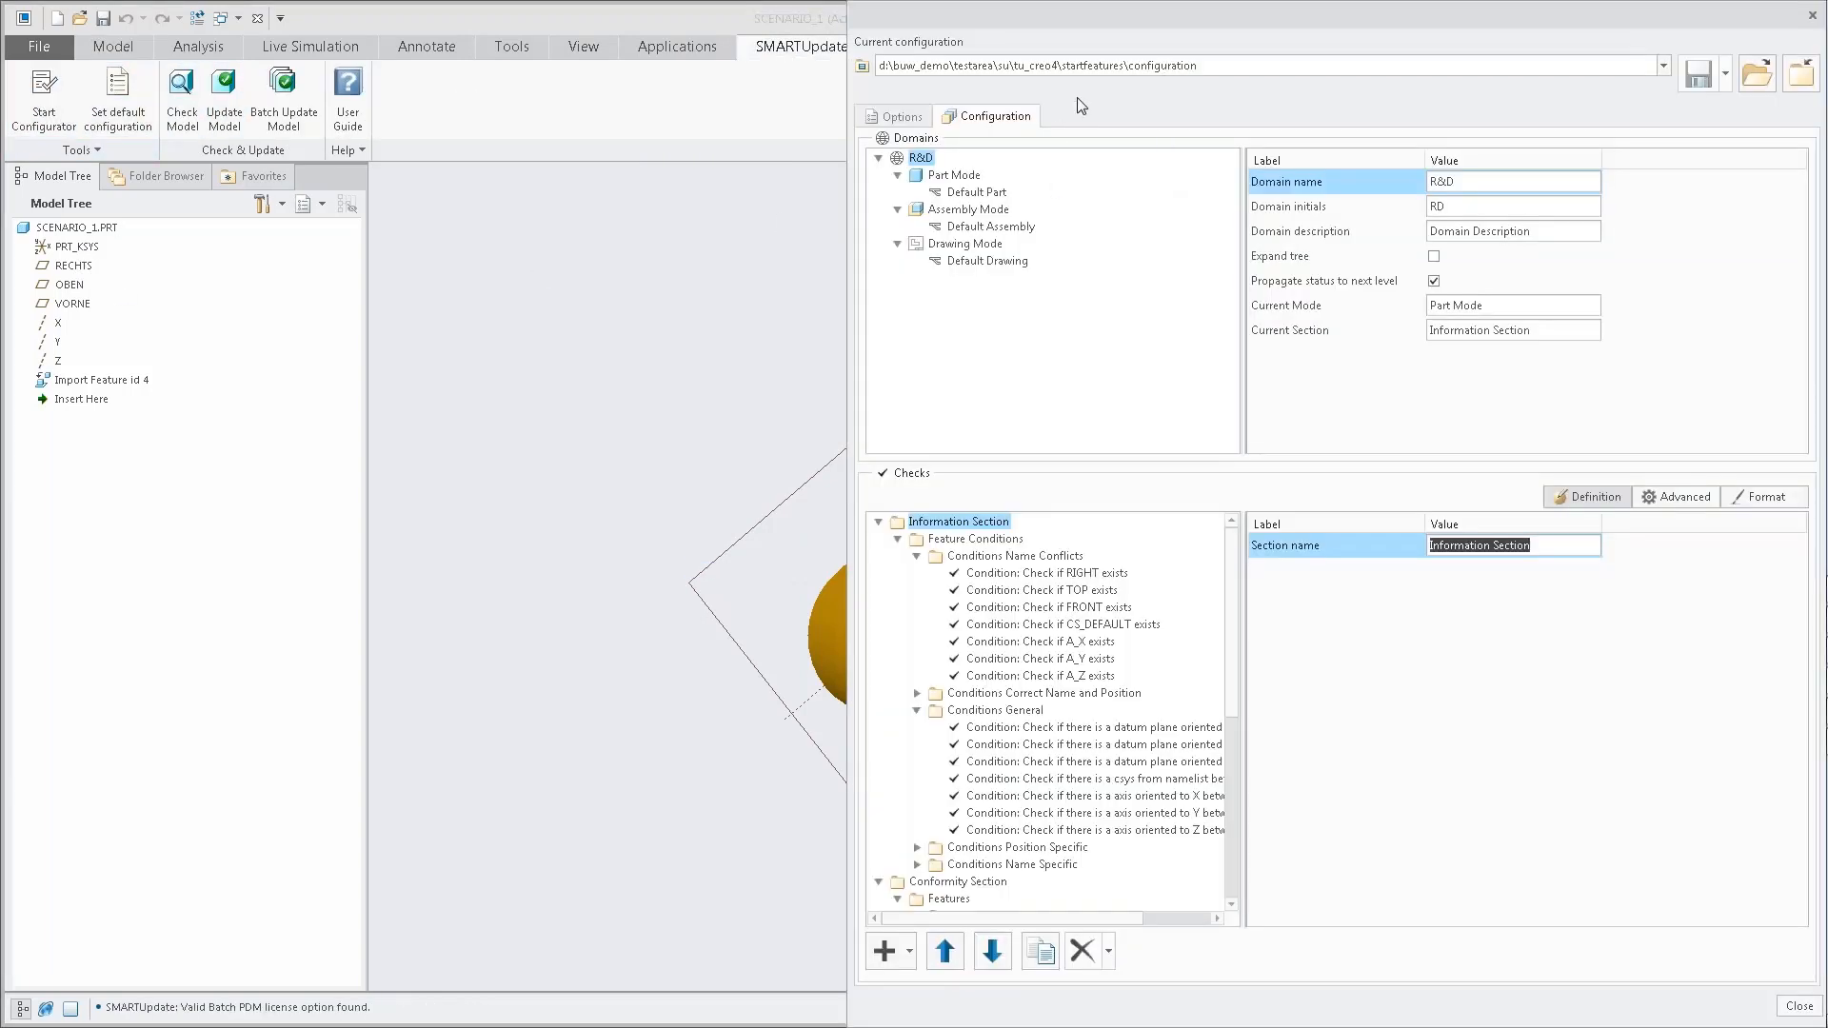
pyautogui.moveTo(1235, 594)
pyautogui.mouseDown()
pyautogui.moveTo(1258, 773)
pyautogui.moveTo(1234, 590)
pyautogui.mouseUp()
pyautogui.click(1813, 17)
# Check SCENARIO_1 against the configuration and inspect the rename checks for RIGHT, TOP, CS_DEFAULT and A_X.
pyautogui.click(187, 119)
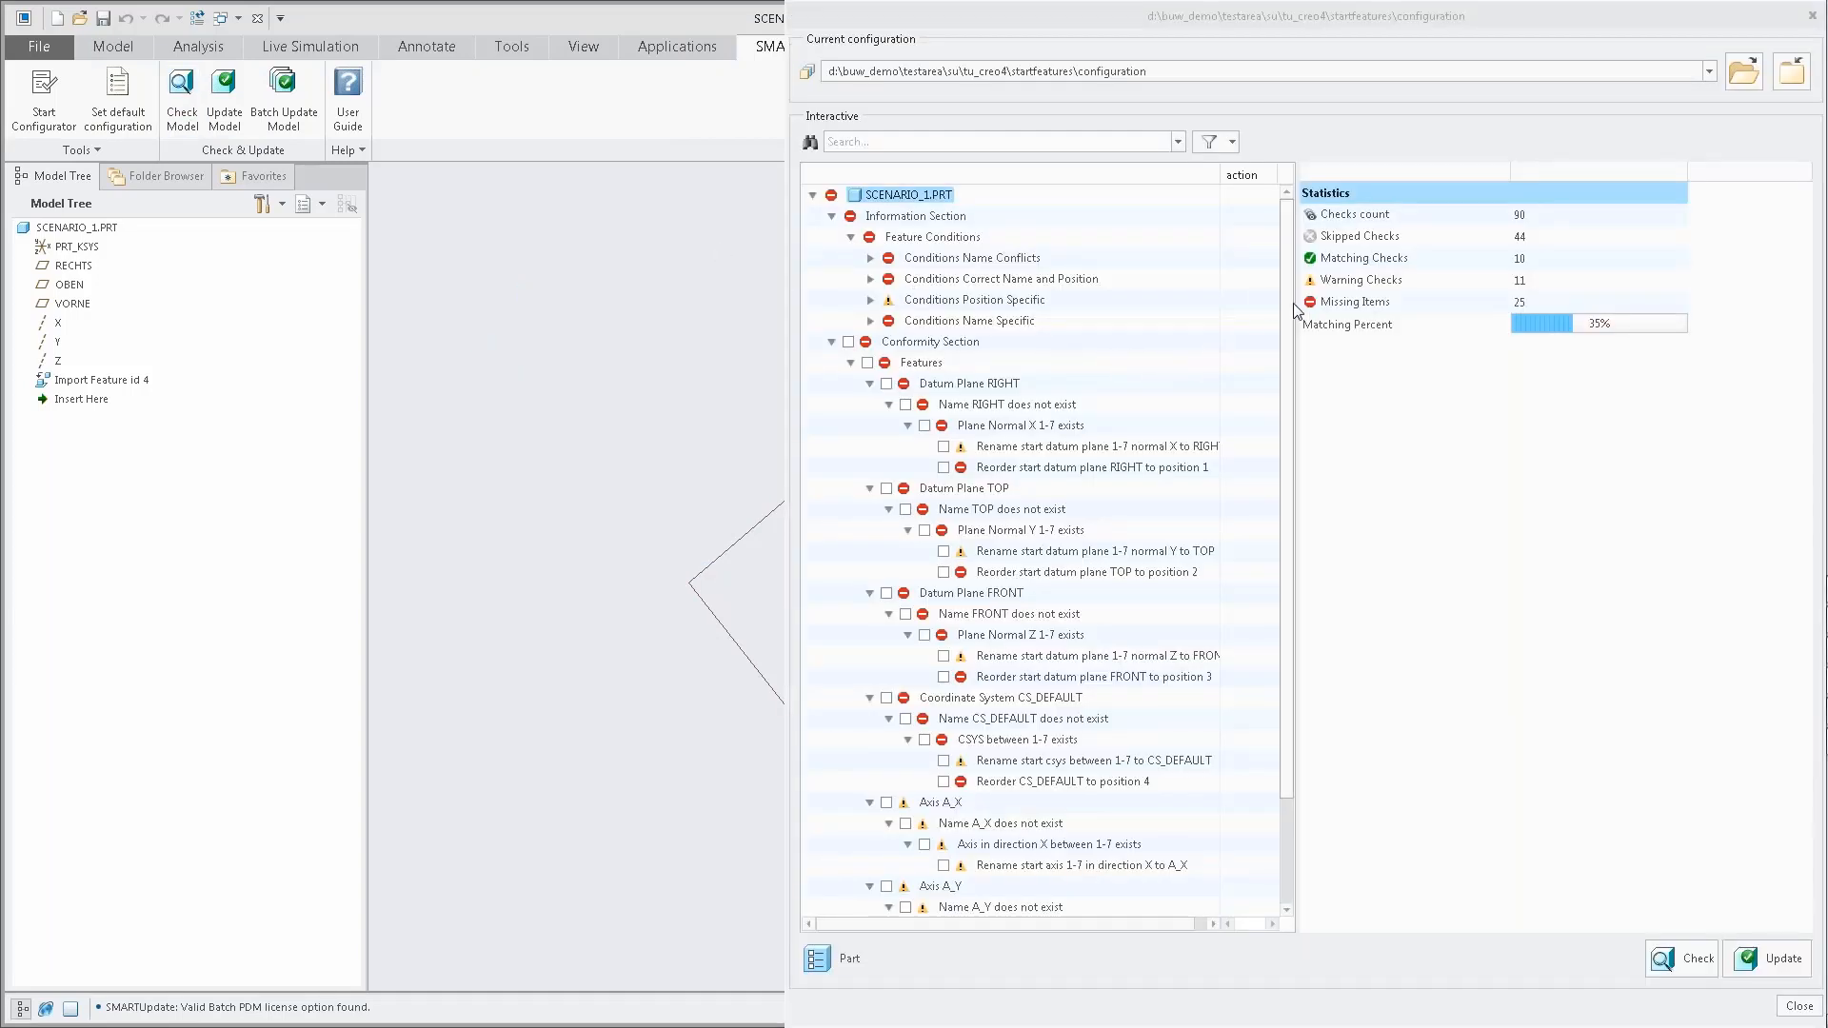
pyautogui.moveTo(1284, 307); pyautogui.dragTo(1294, 406)
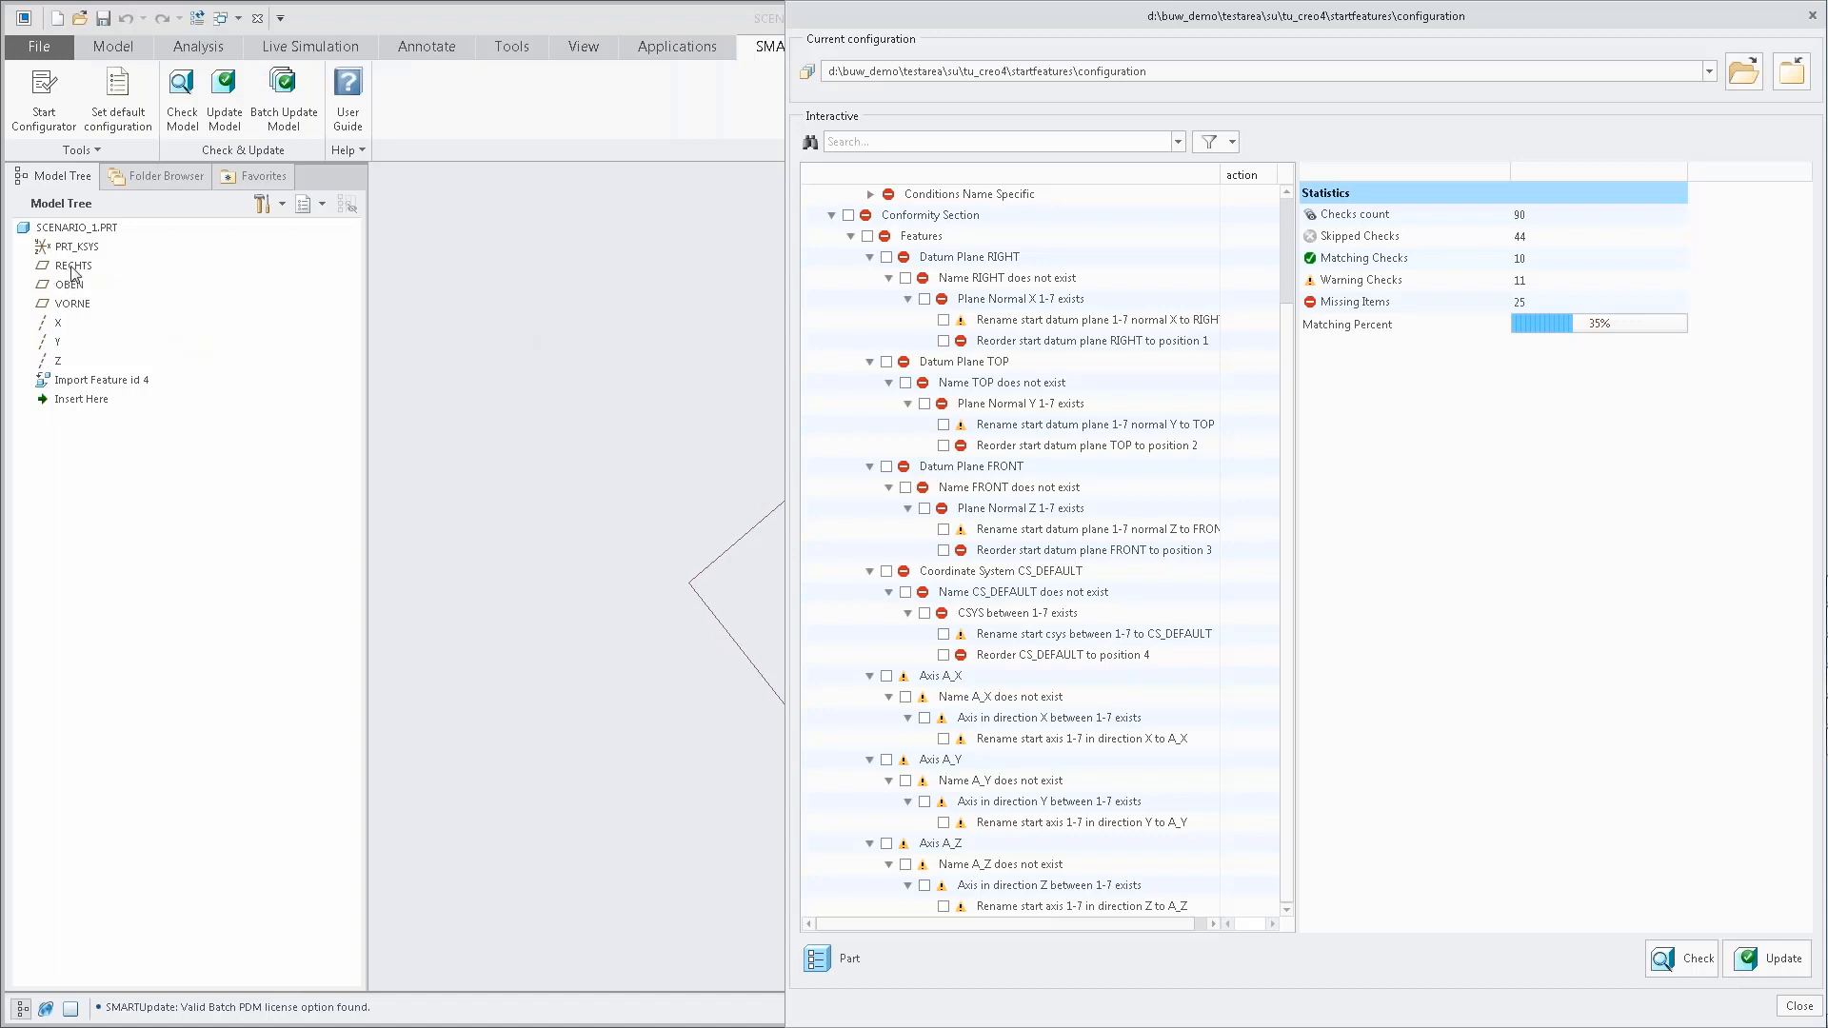
pyautogui.click(1166, 324)
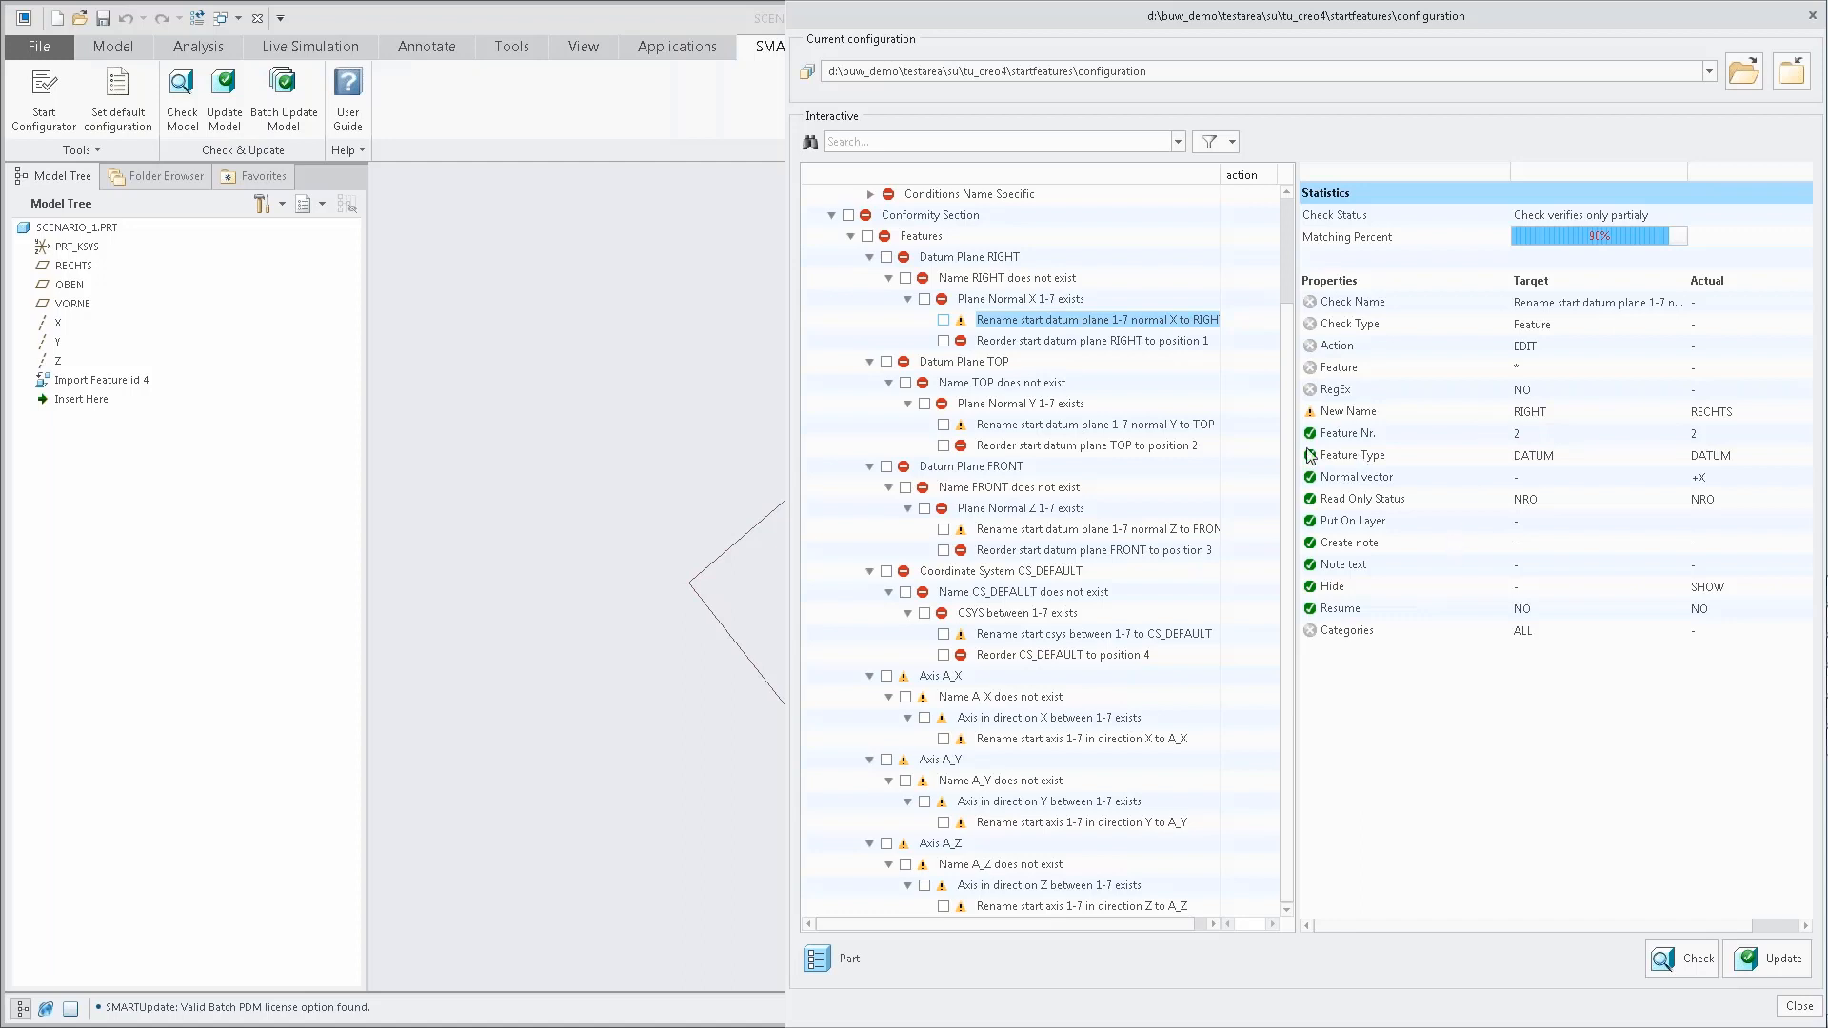
pyautogui.click(1061, 425)
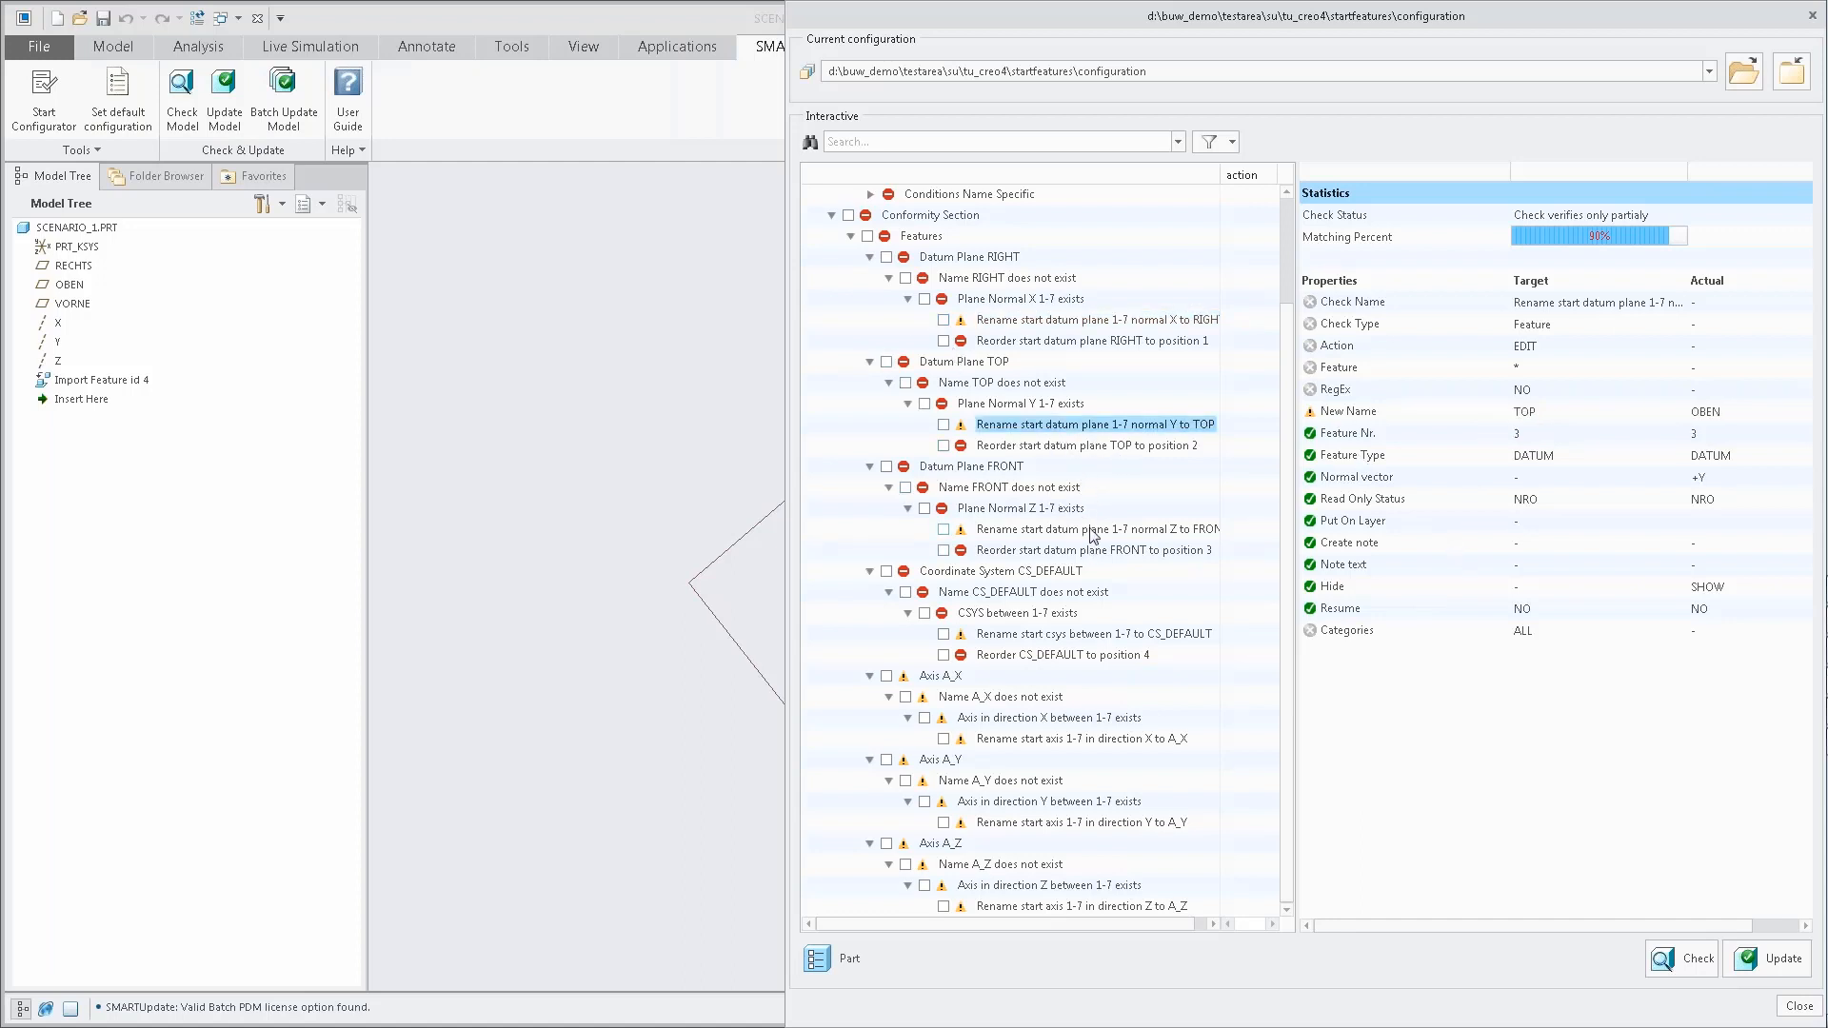
pyautogui.click(1068, 634)
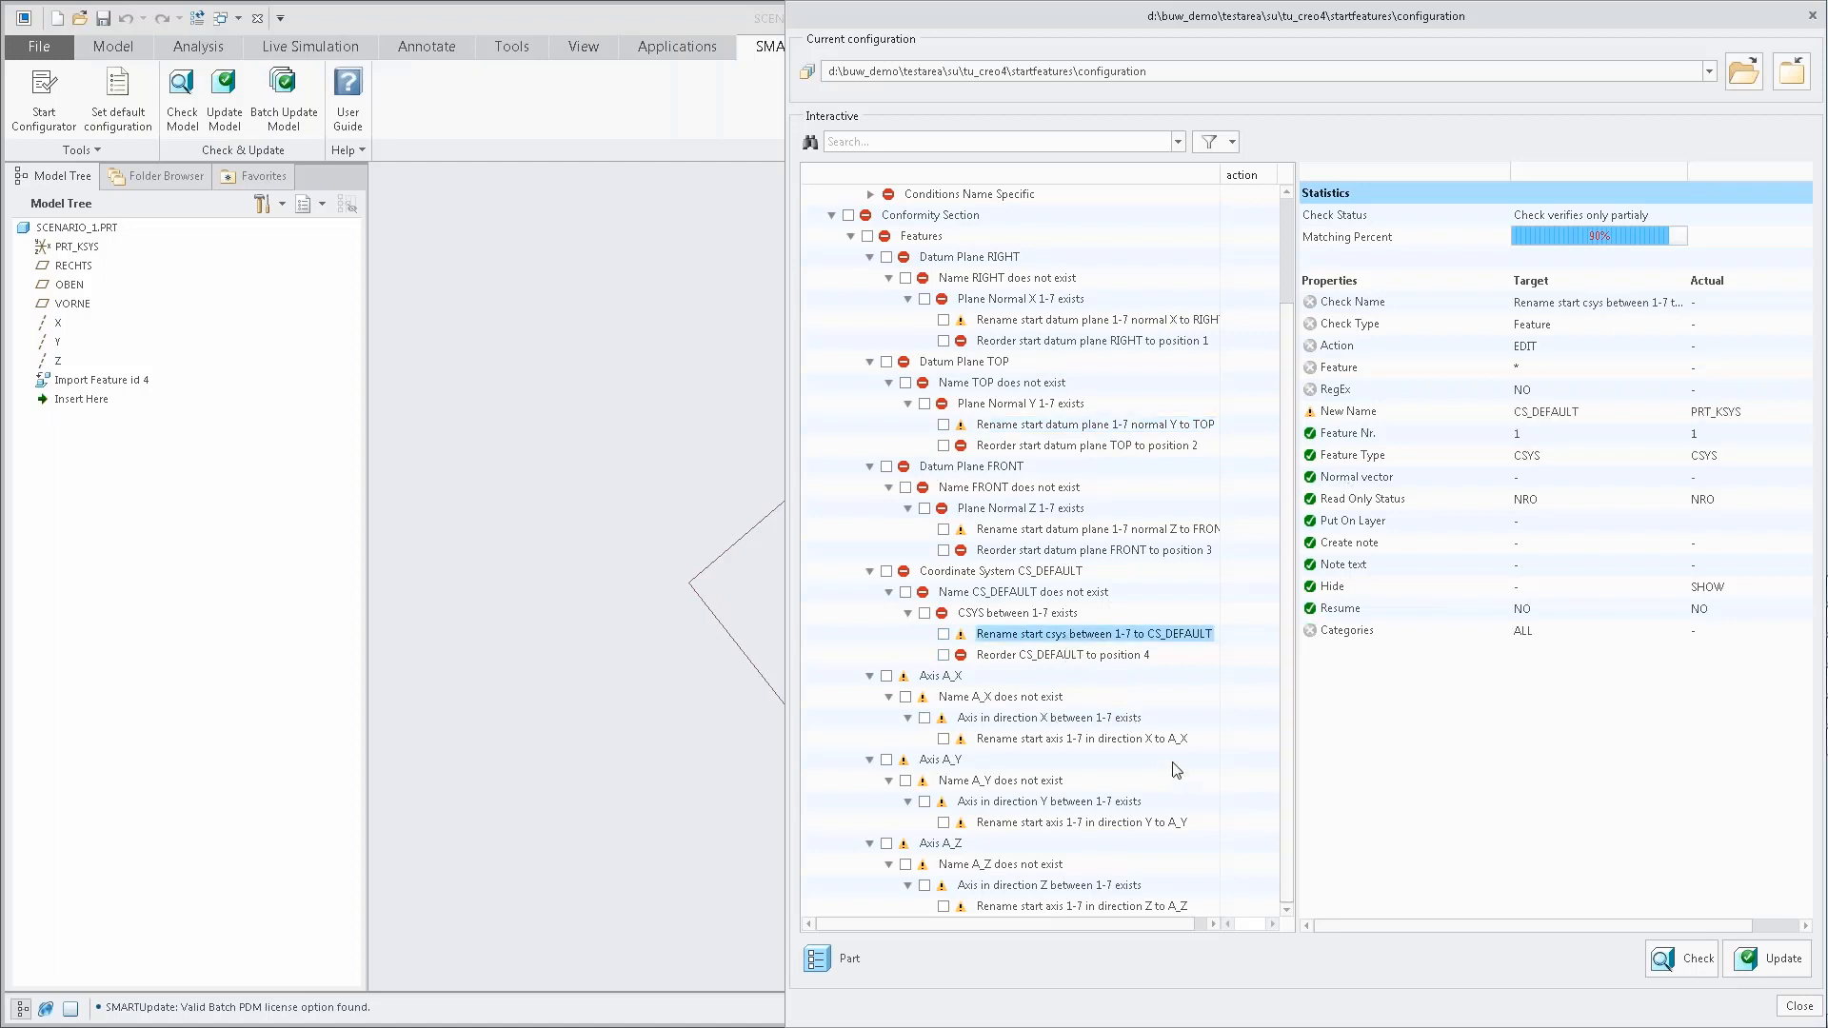
pyautogui.click(1038, 741)
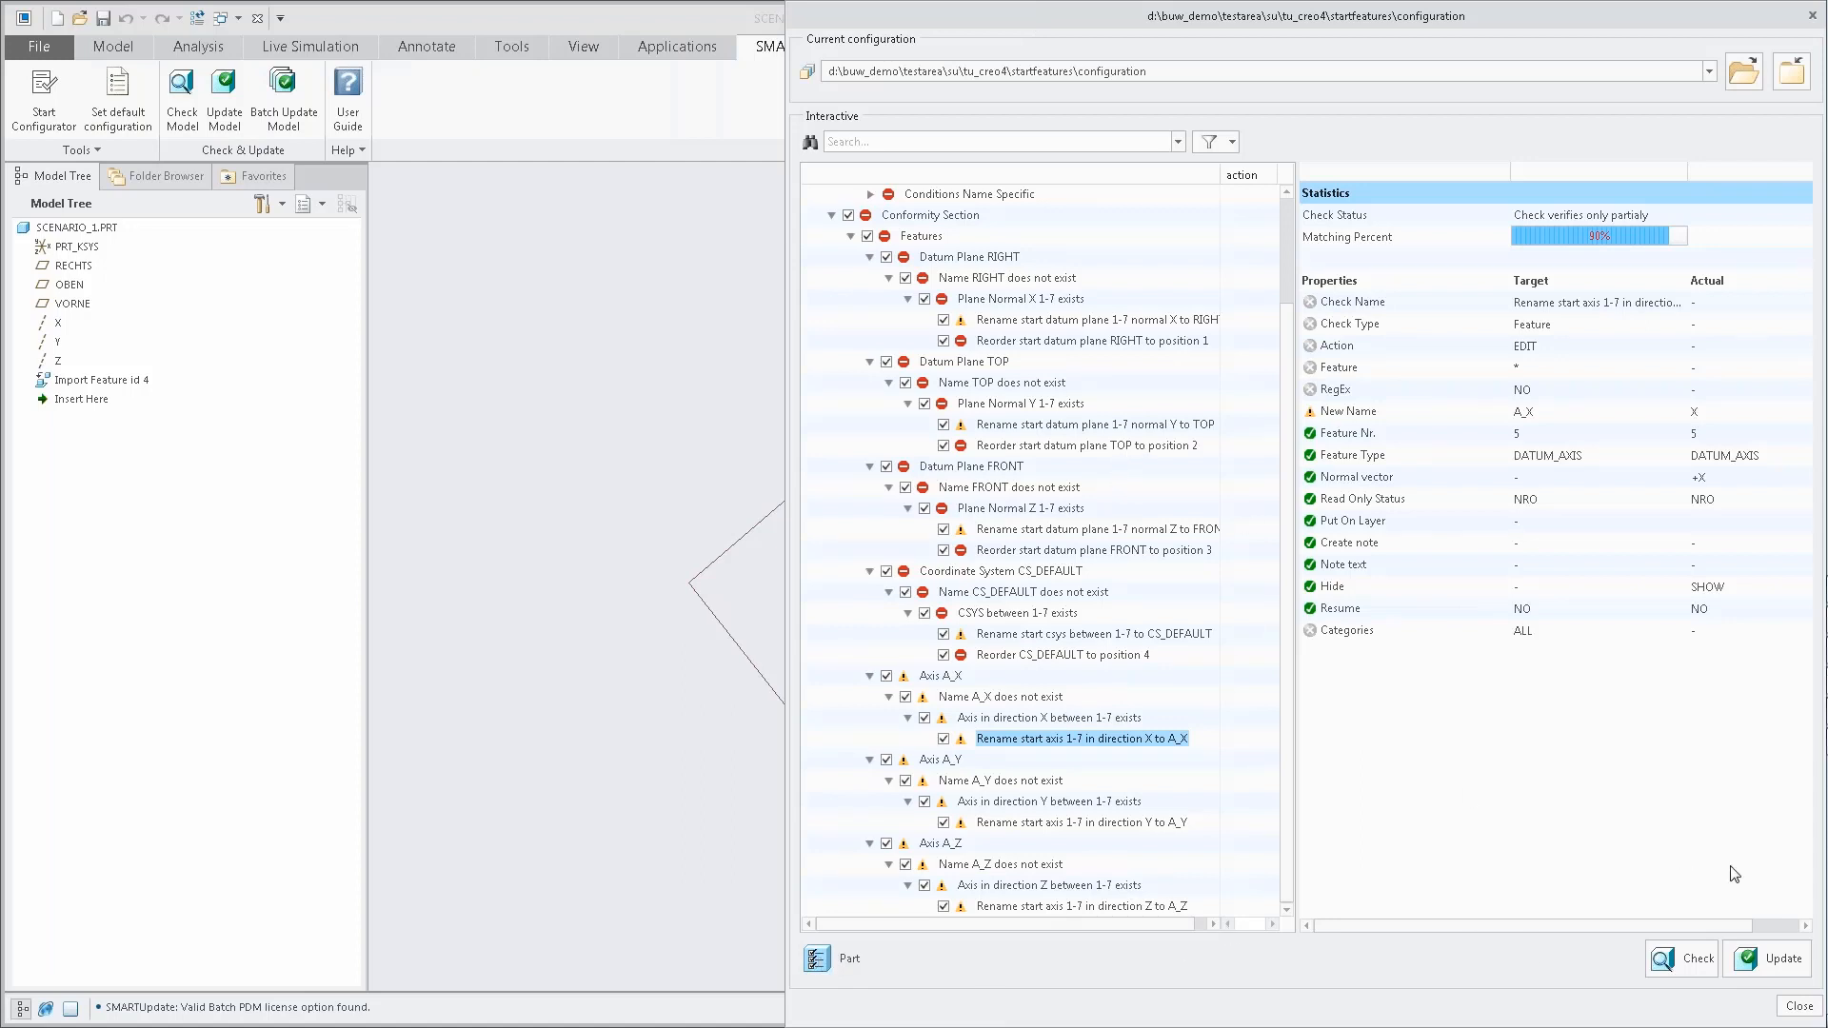
# Update SCENARIO_1 with all conformity checks selected and dismiss the update results.
pyautogui.click(1771, 959)
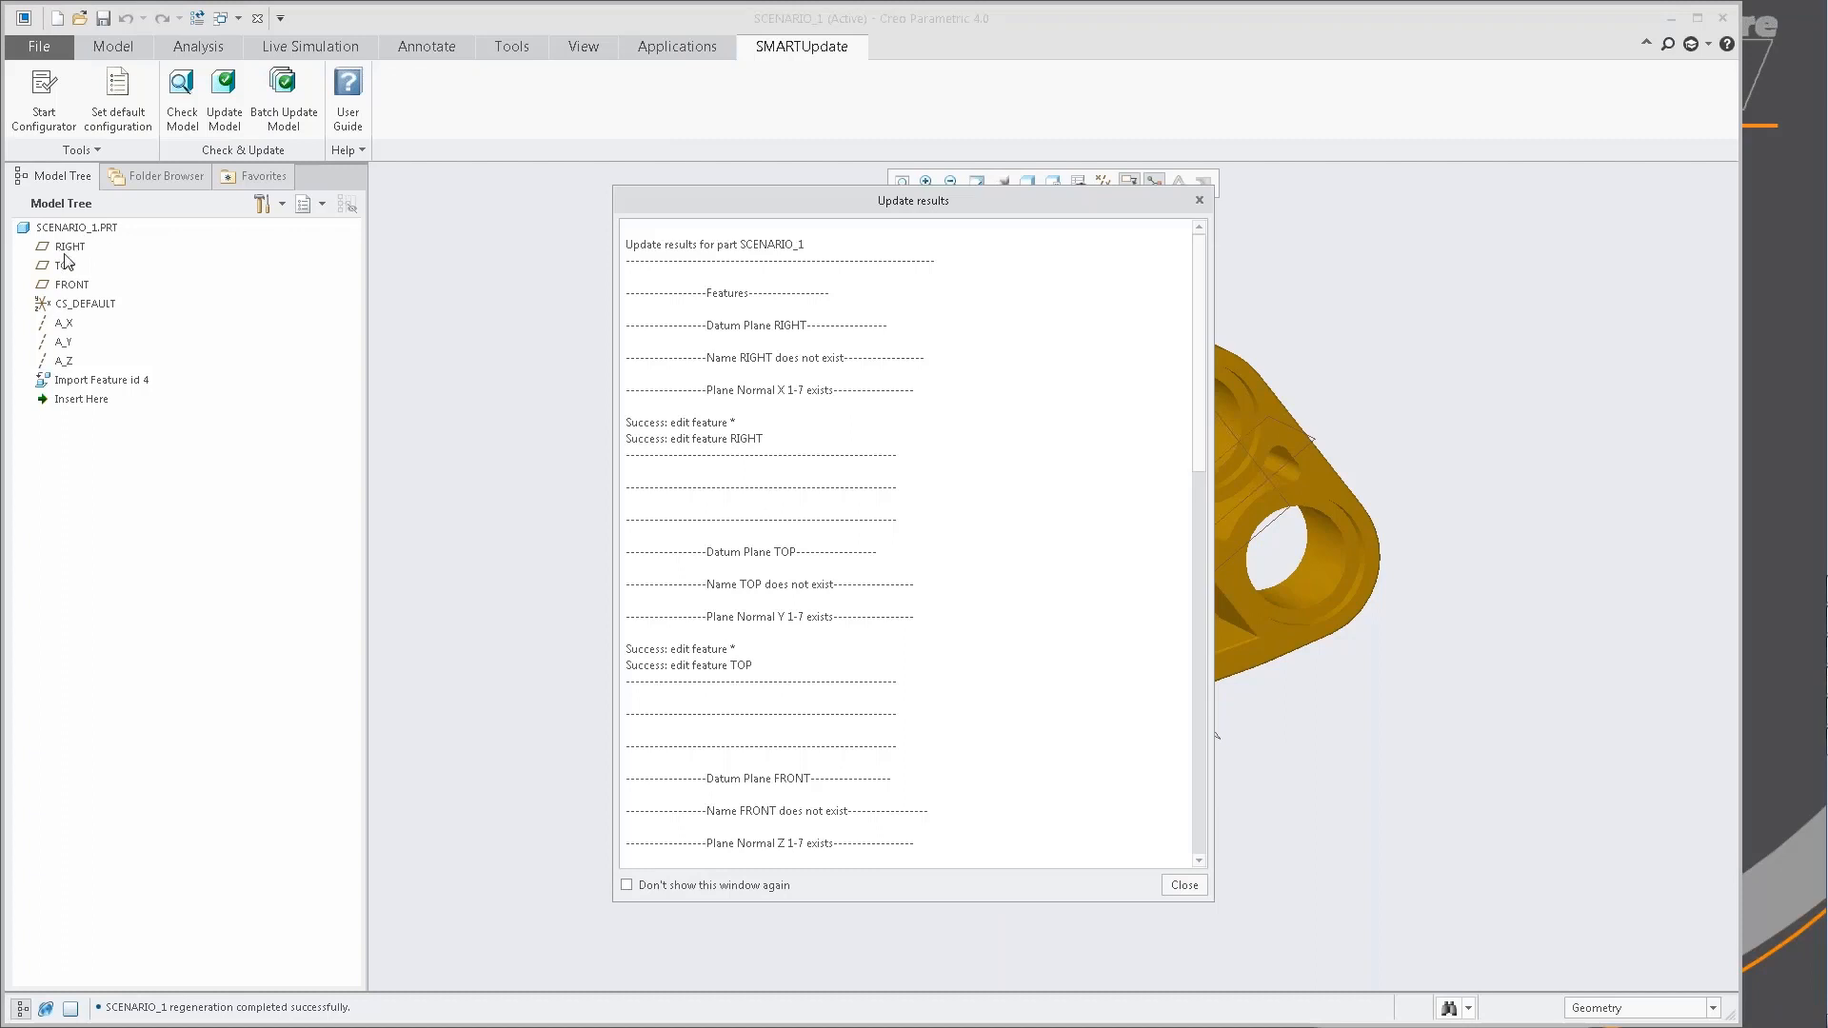
pyautogui.click(1197, 887)
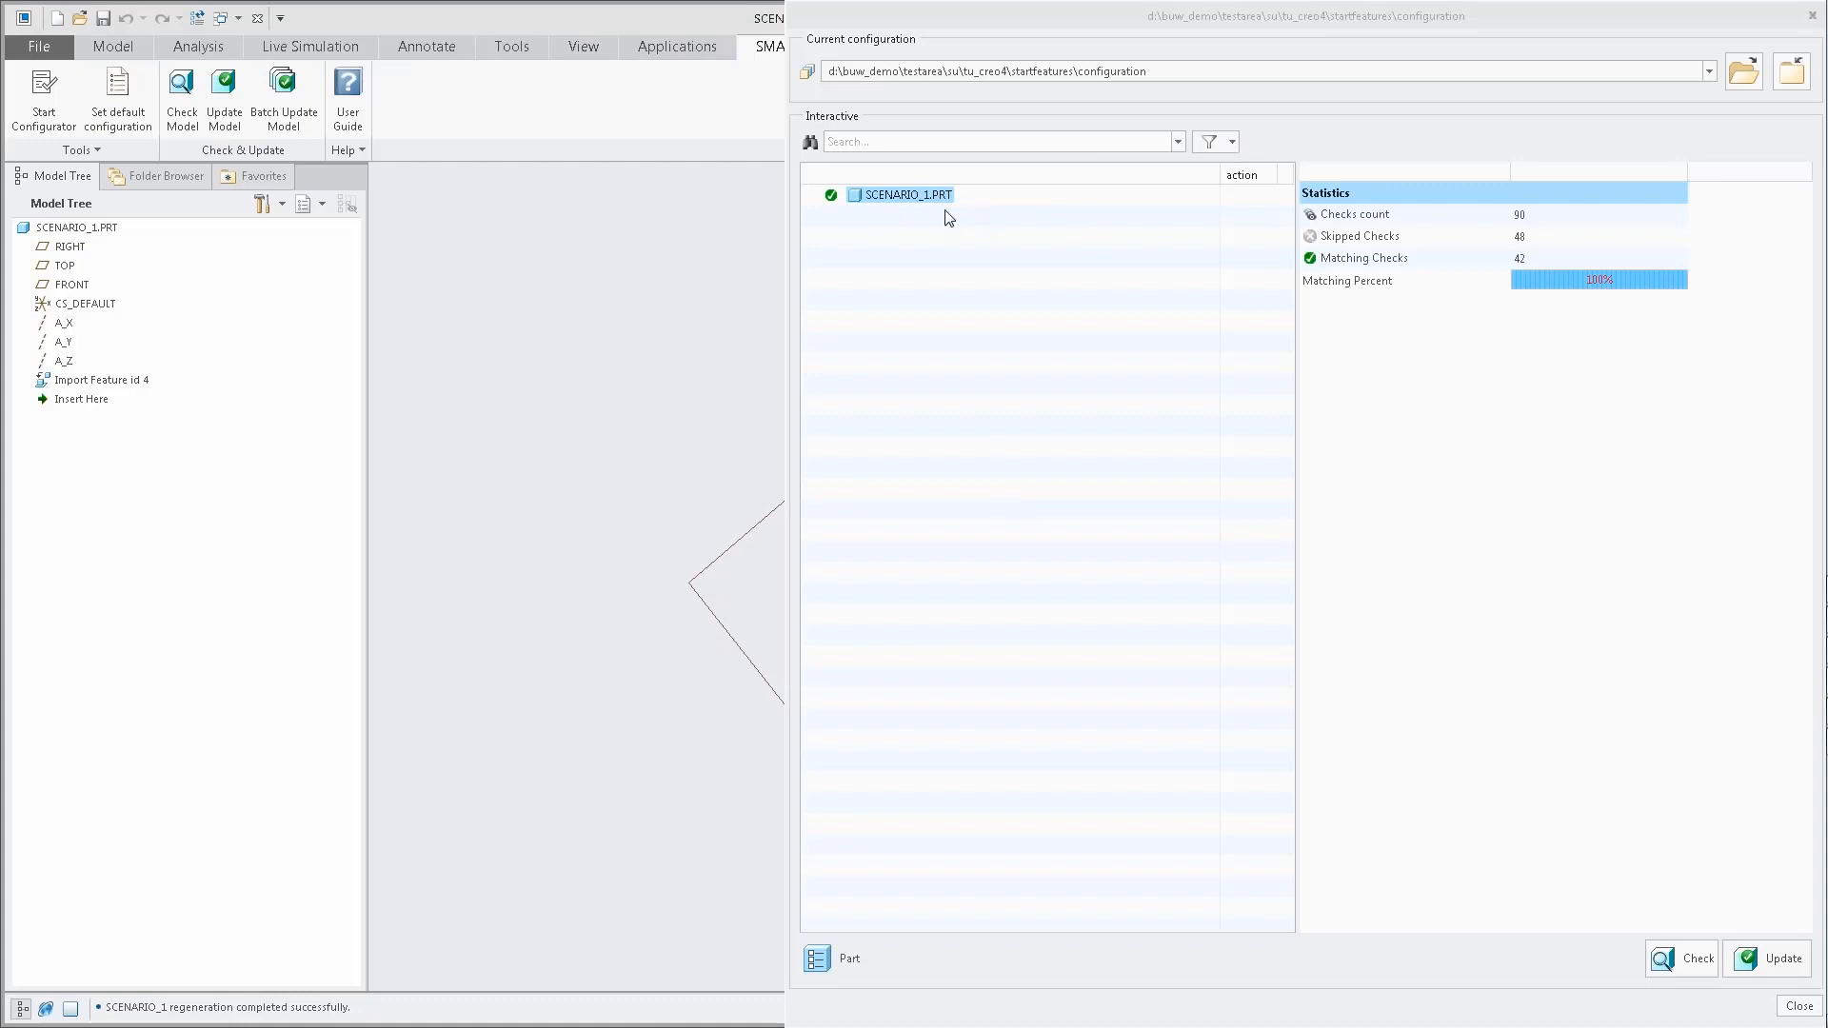
# Filter the check list to show all statuses, review SCENARIO_1's conformity checks and close the check window.
pyautogui.click(1227, 145)
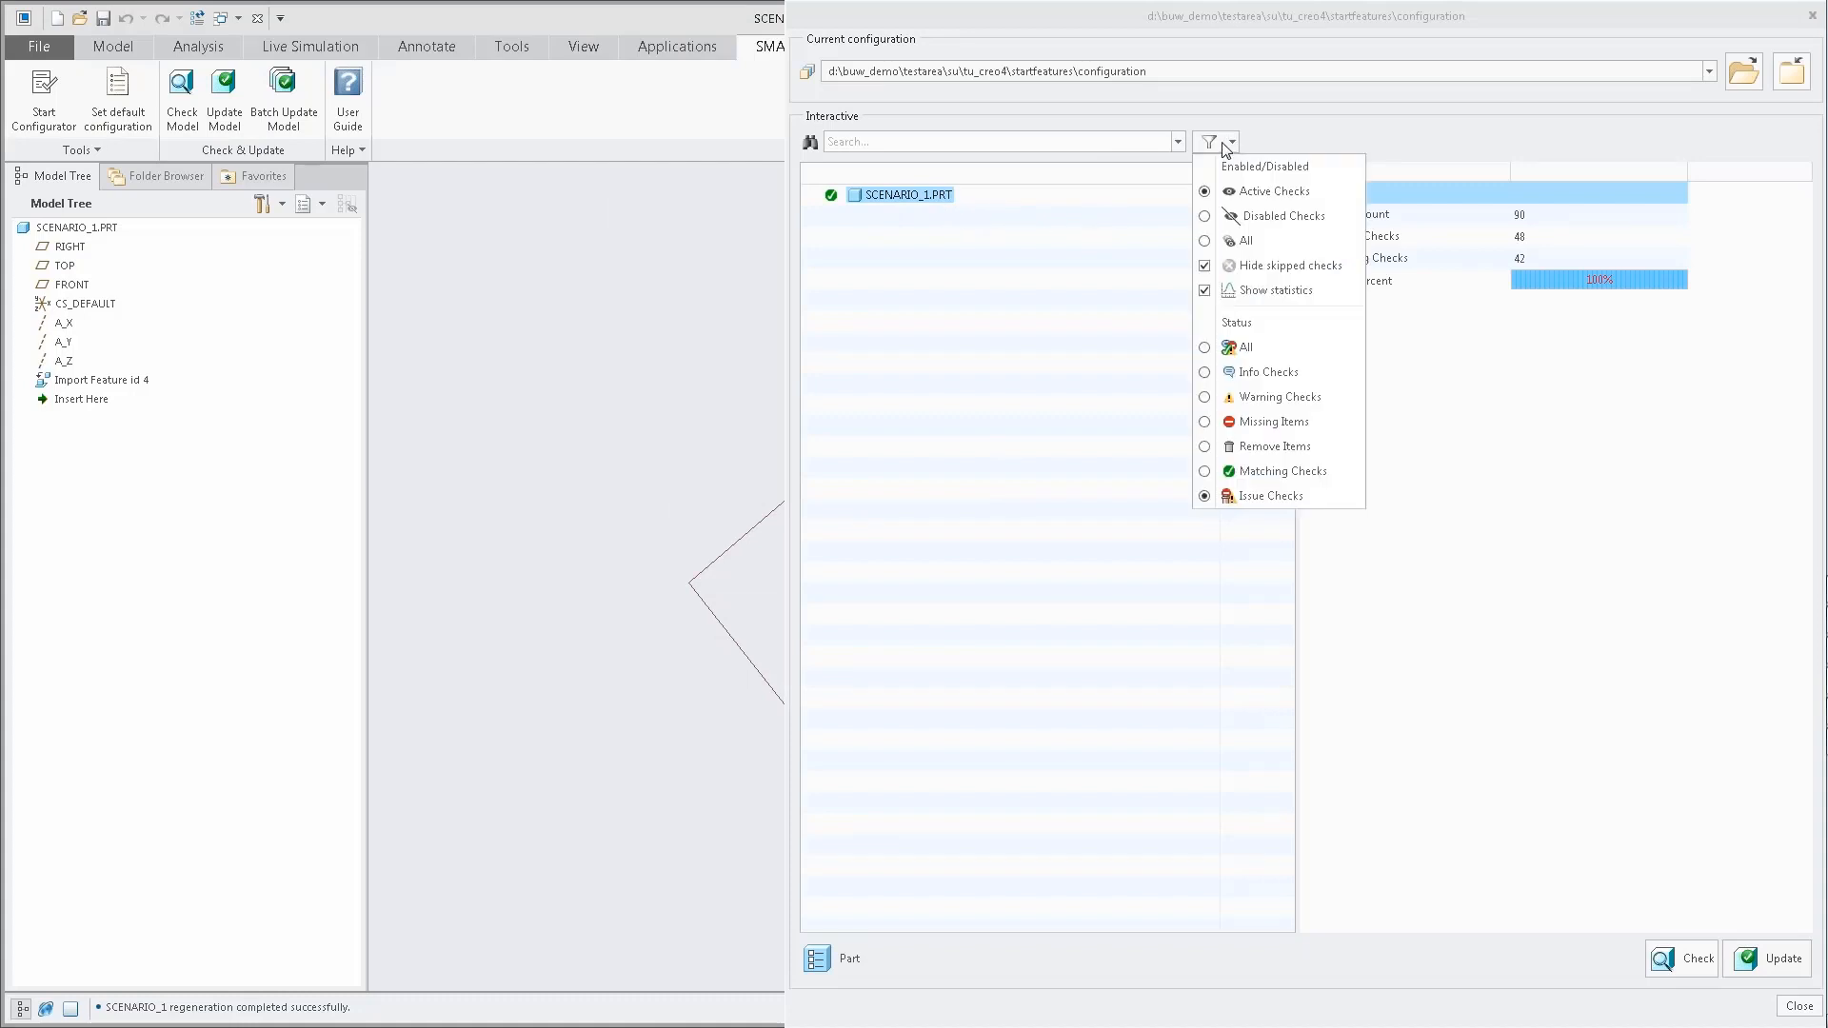
pyautogui.click(1230, 348)
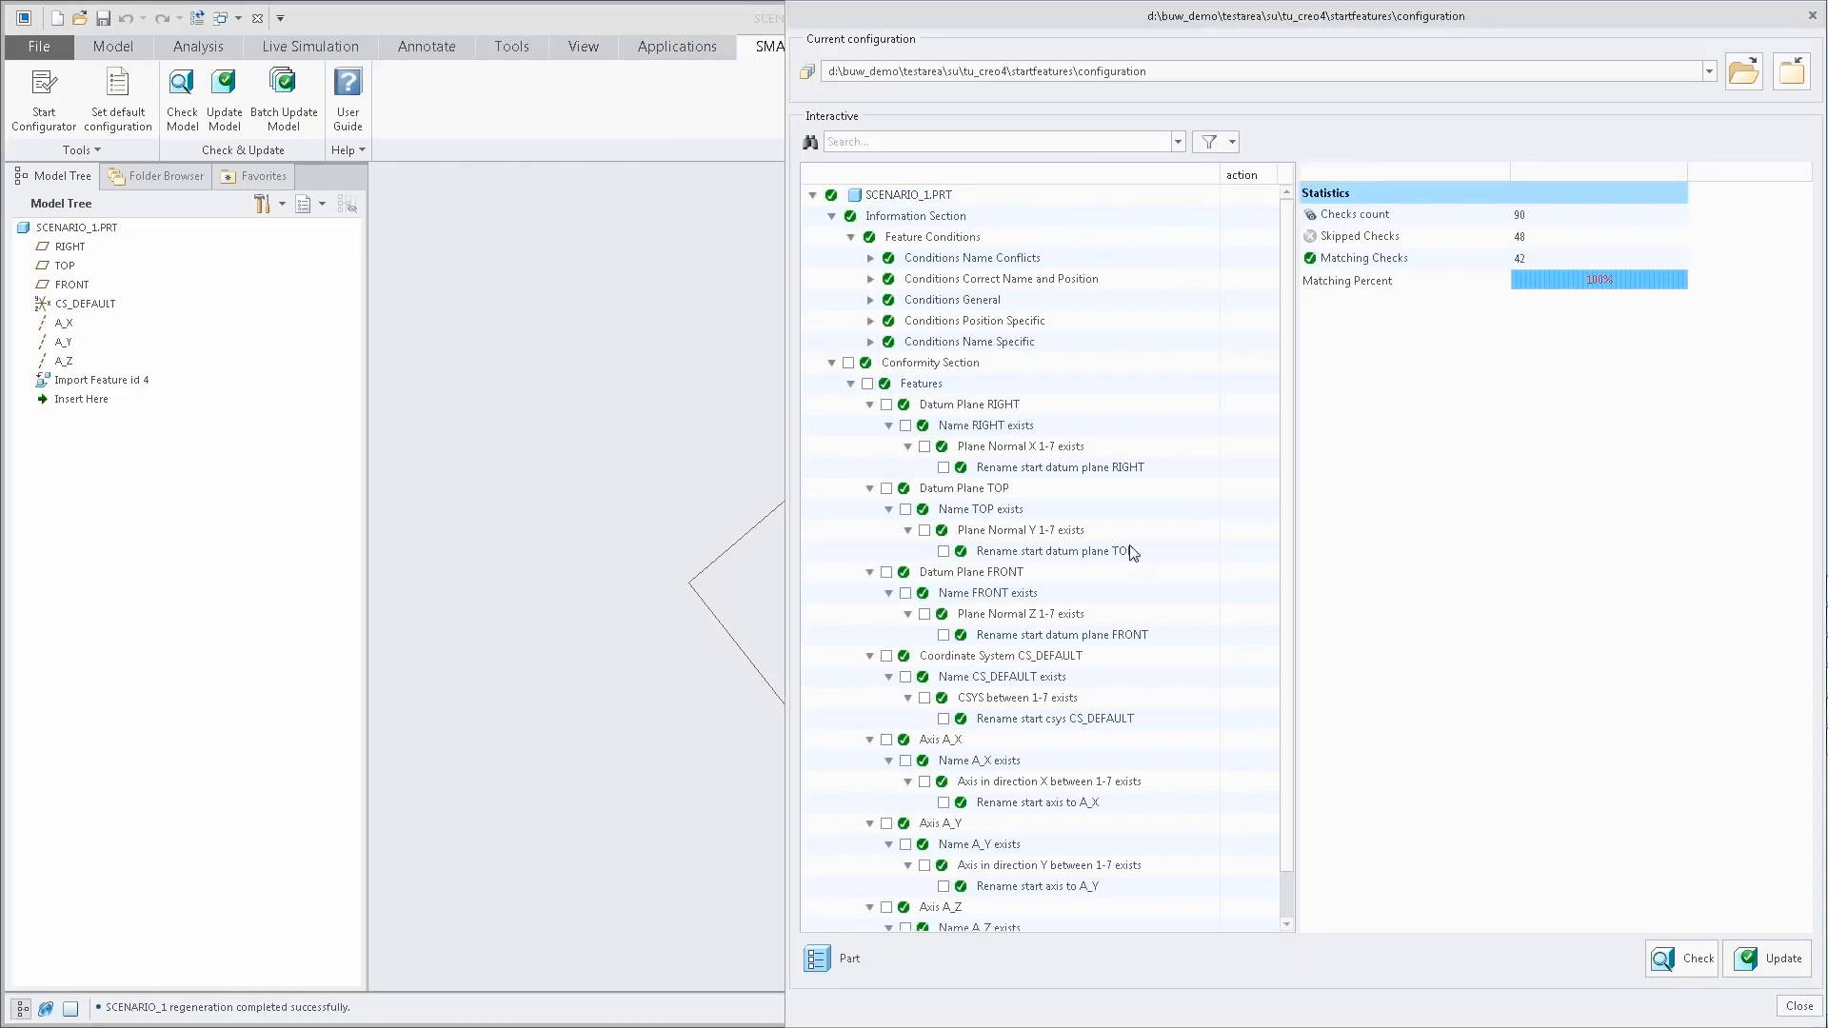
pyautogui.scroll(-1, 1292, 448)
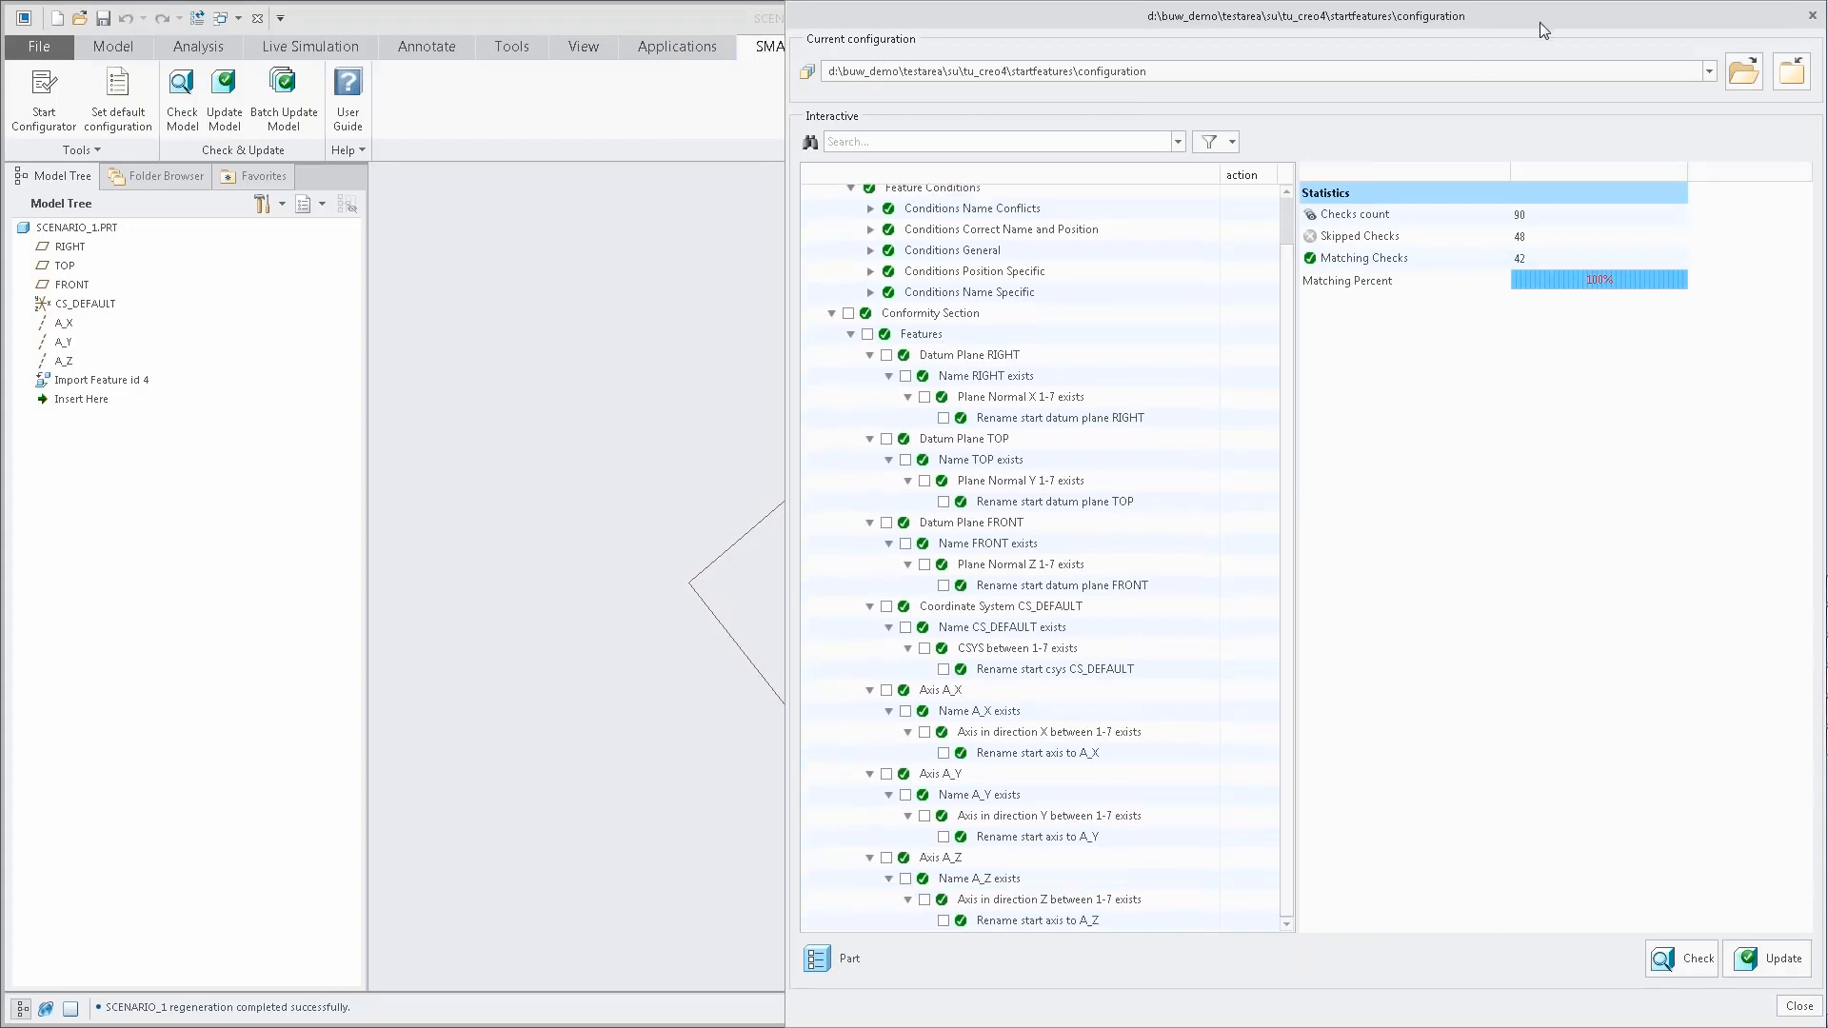
pyautogui.click(1812, 15)
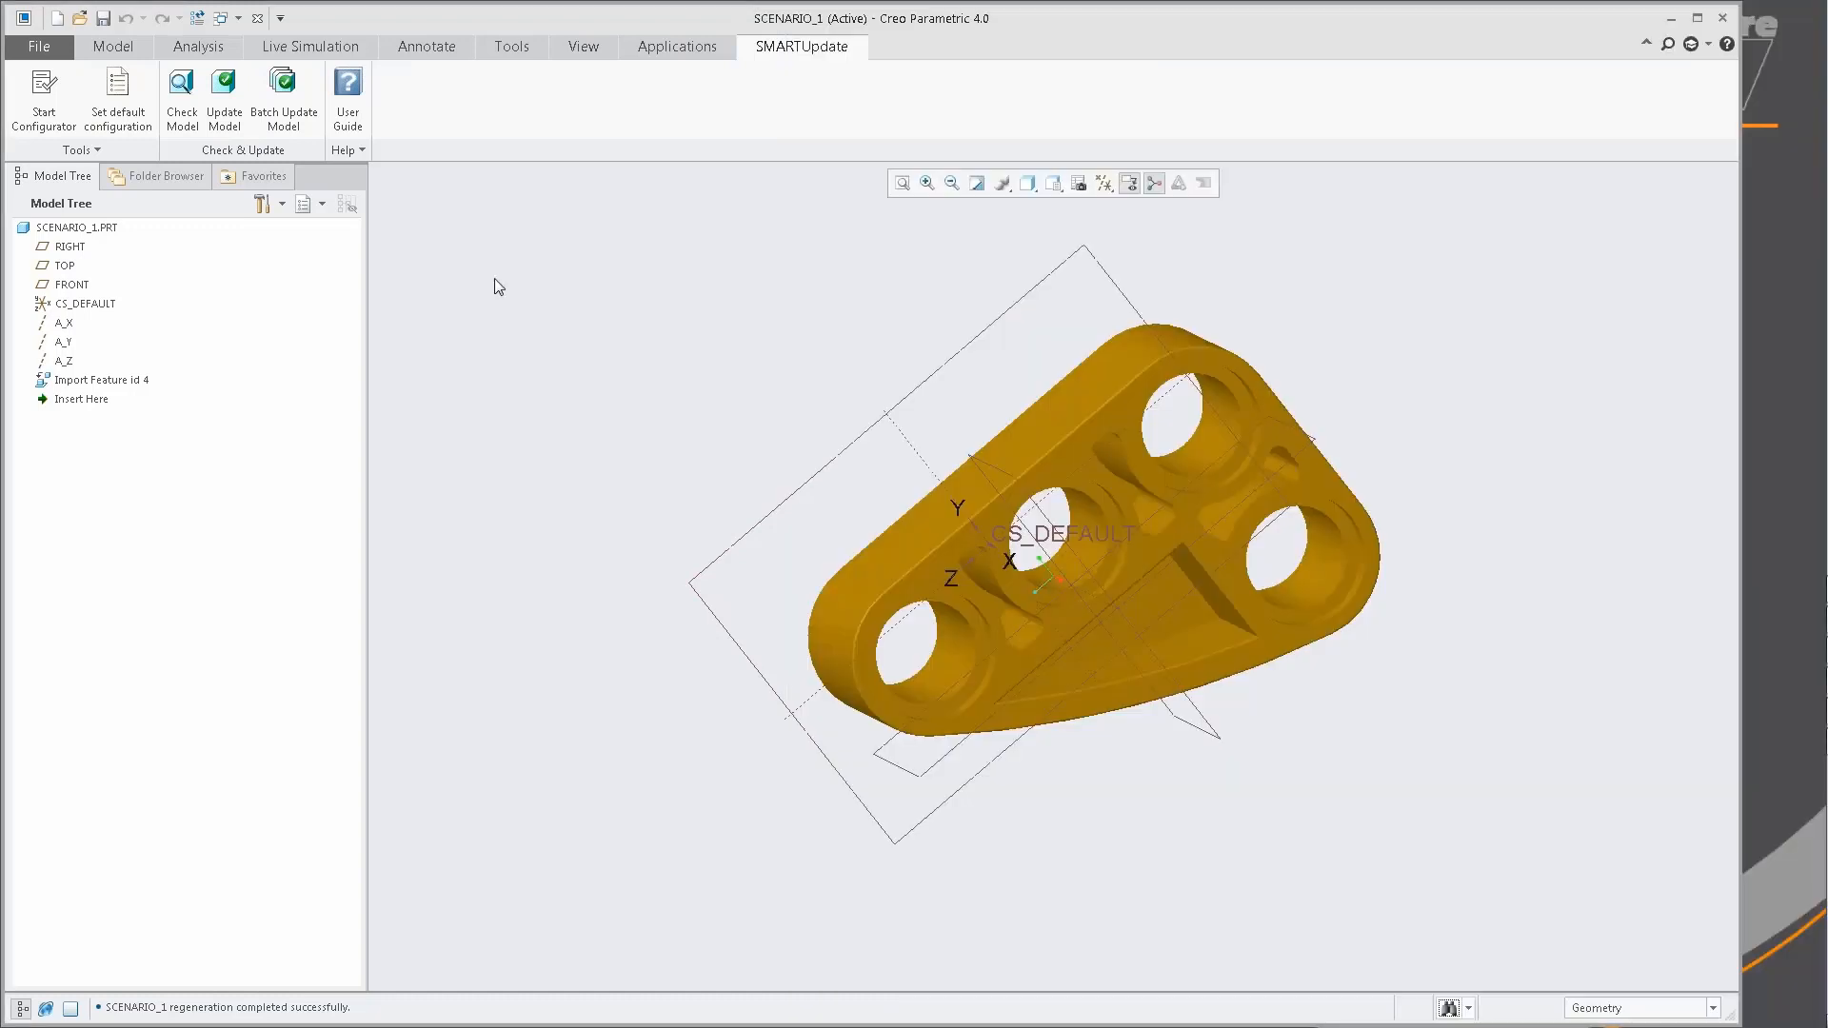
# Close SCENARIO_1 and open scenario_2.prt from the working directory.
pyautogui.click(257, 18)
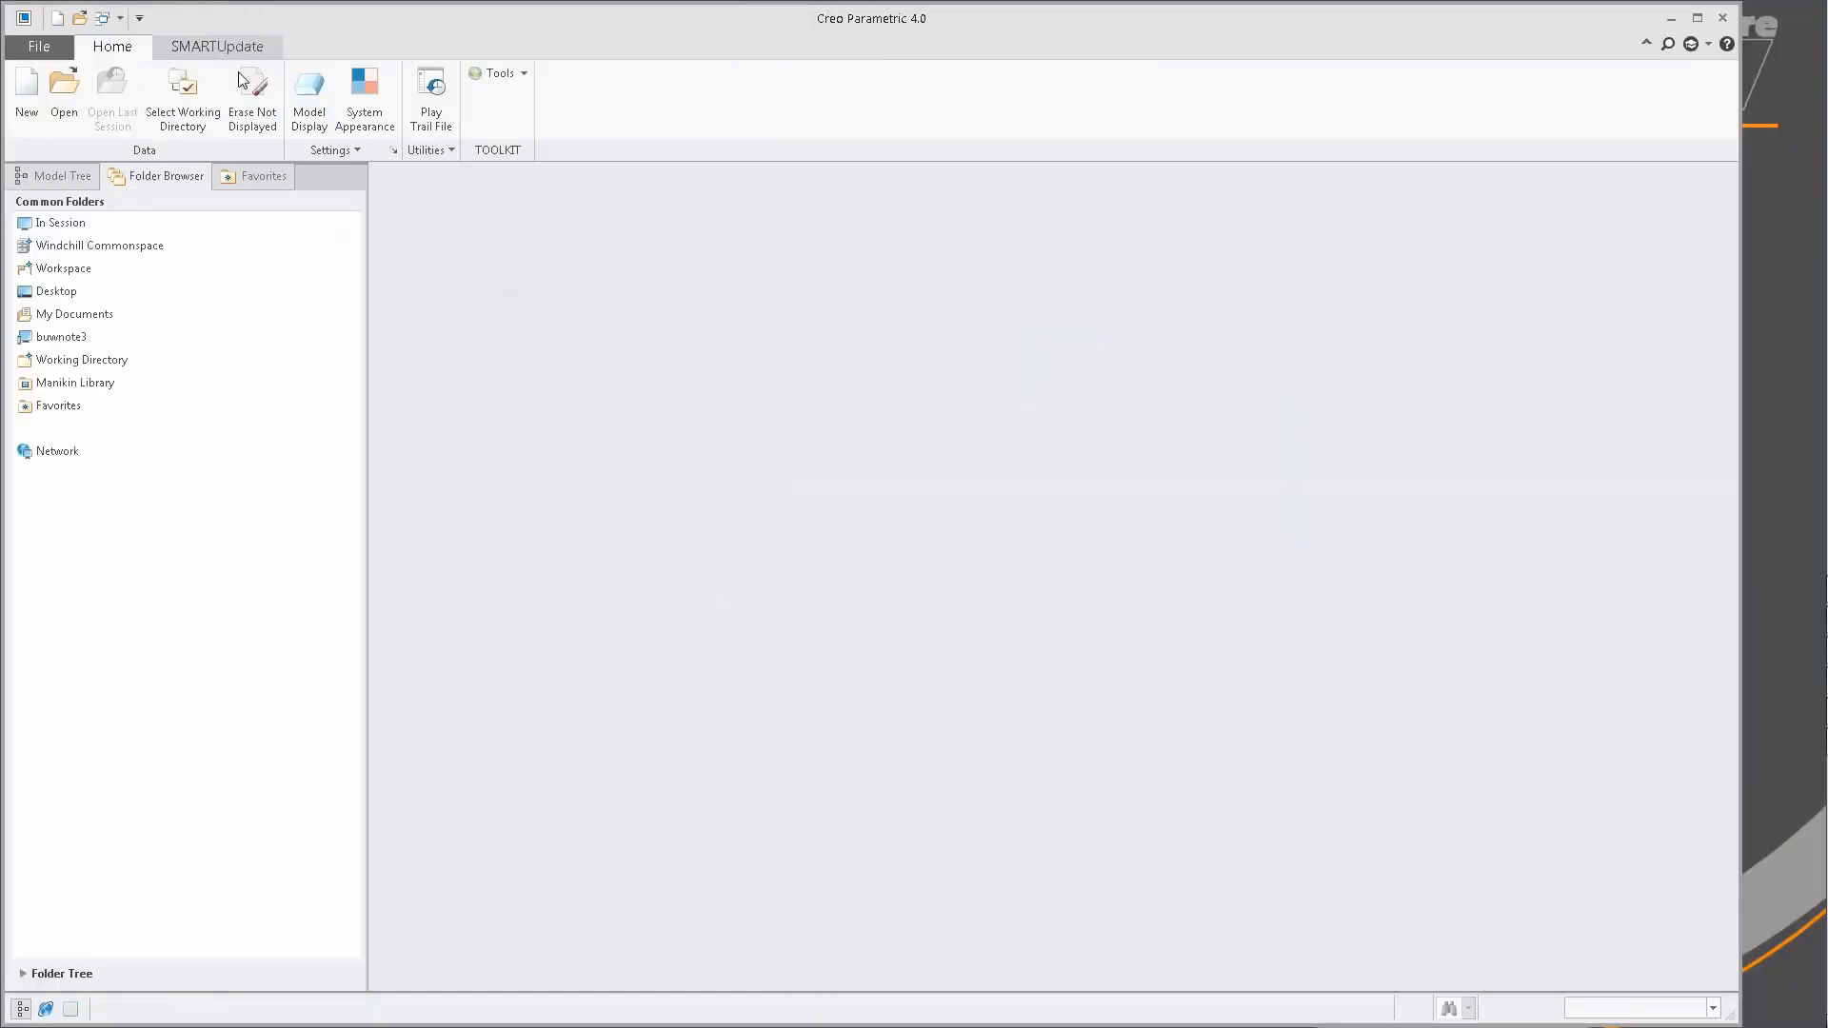
pyautogui.click(114, 362)
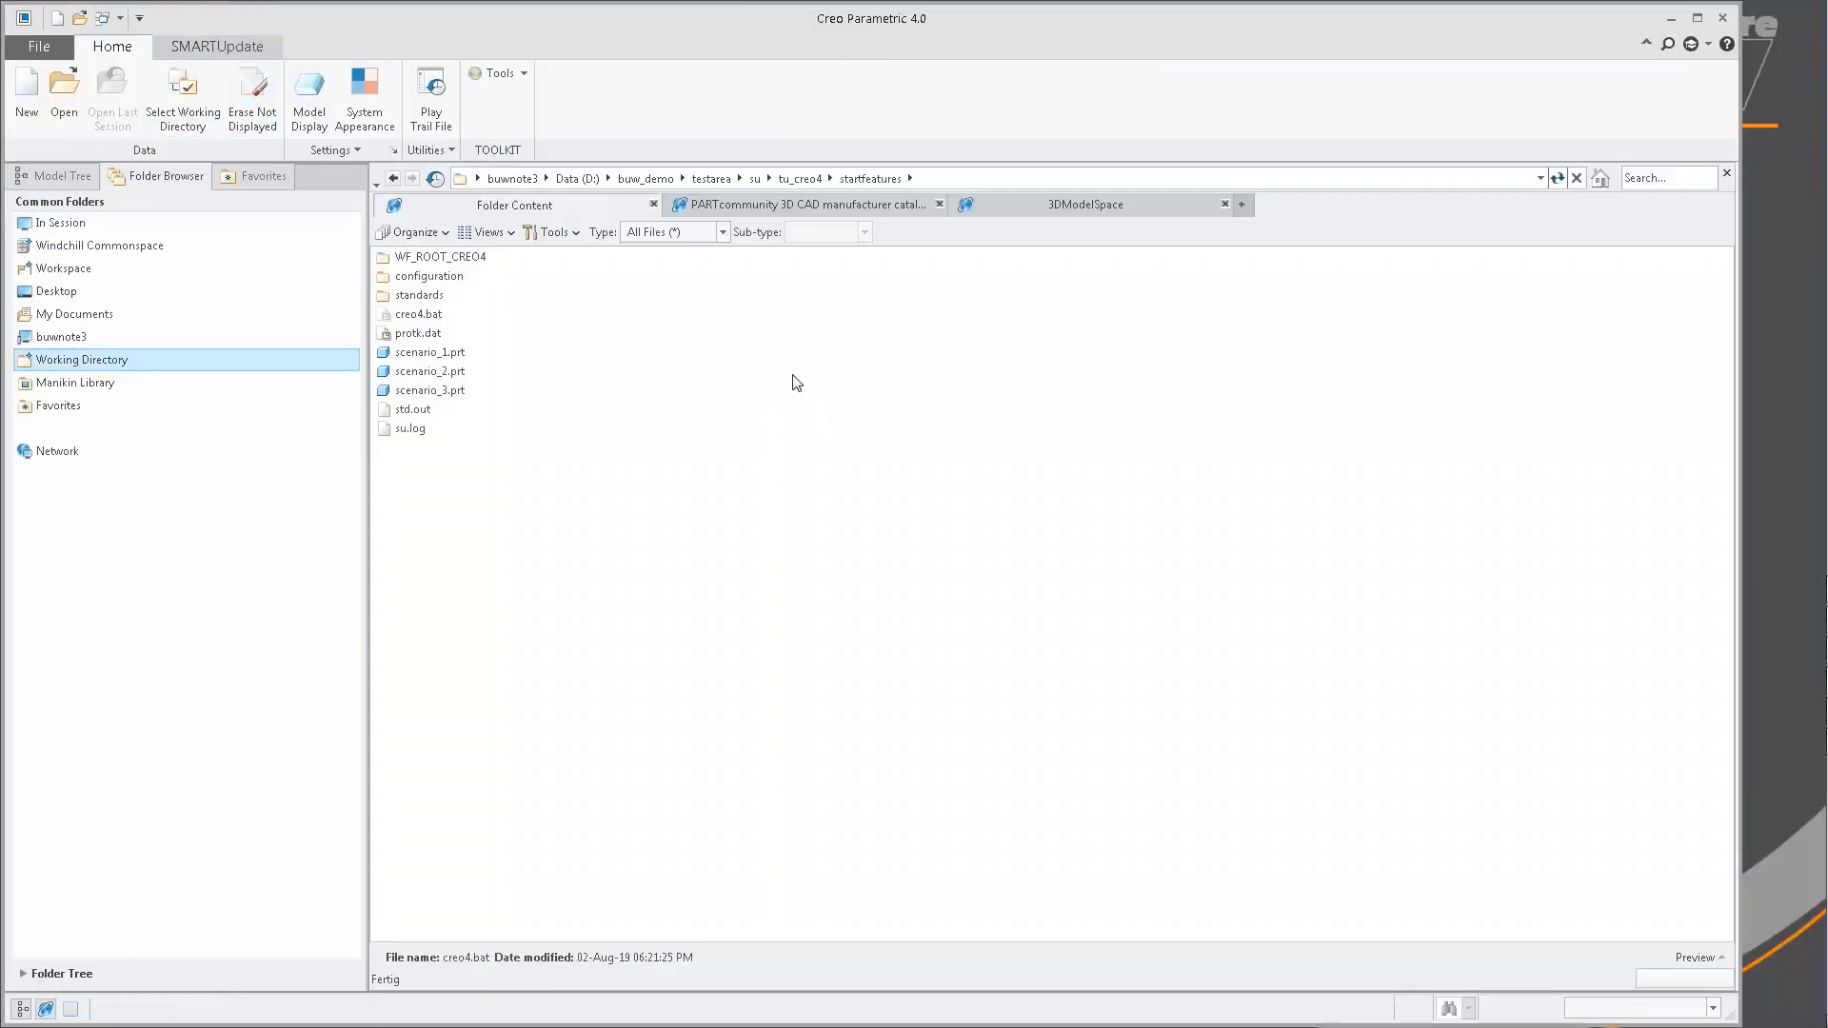
pyautogui.doubleClick(434, 371)
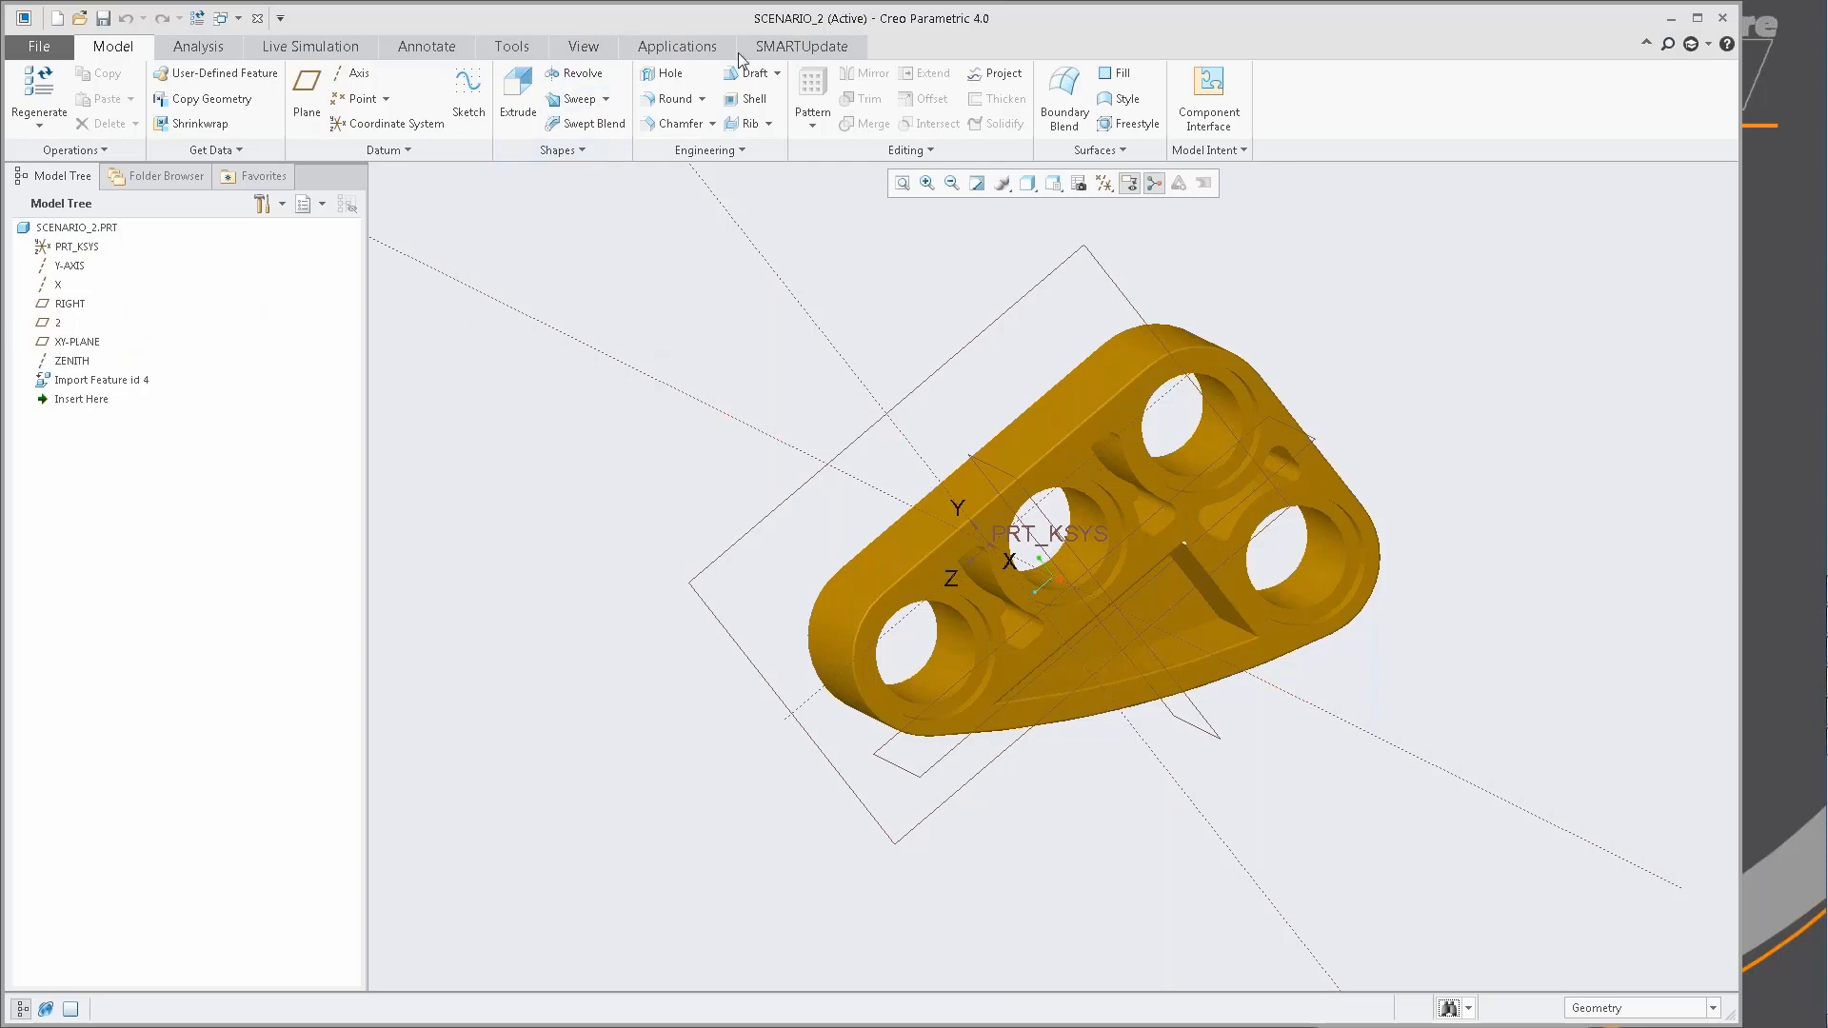
# Check SCENARIO_2 against the configuration and inspect the rename and reorder checks for datum plane RIGHT.
pyautogui.click(800, 49)
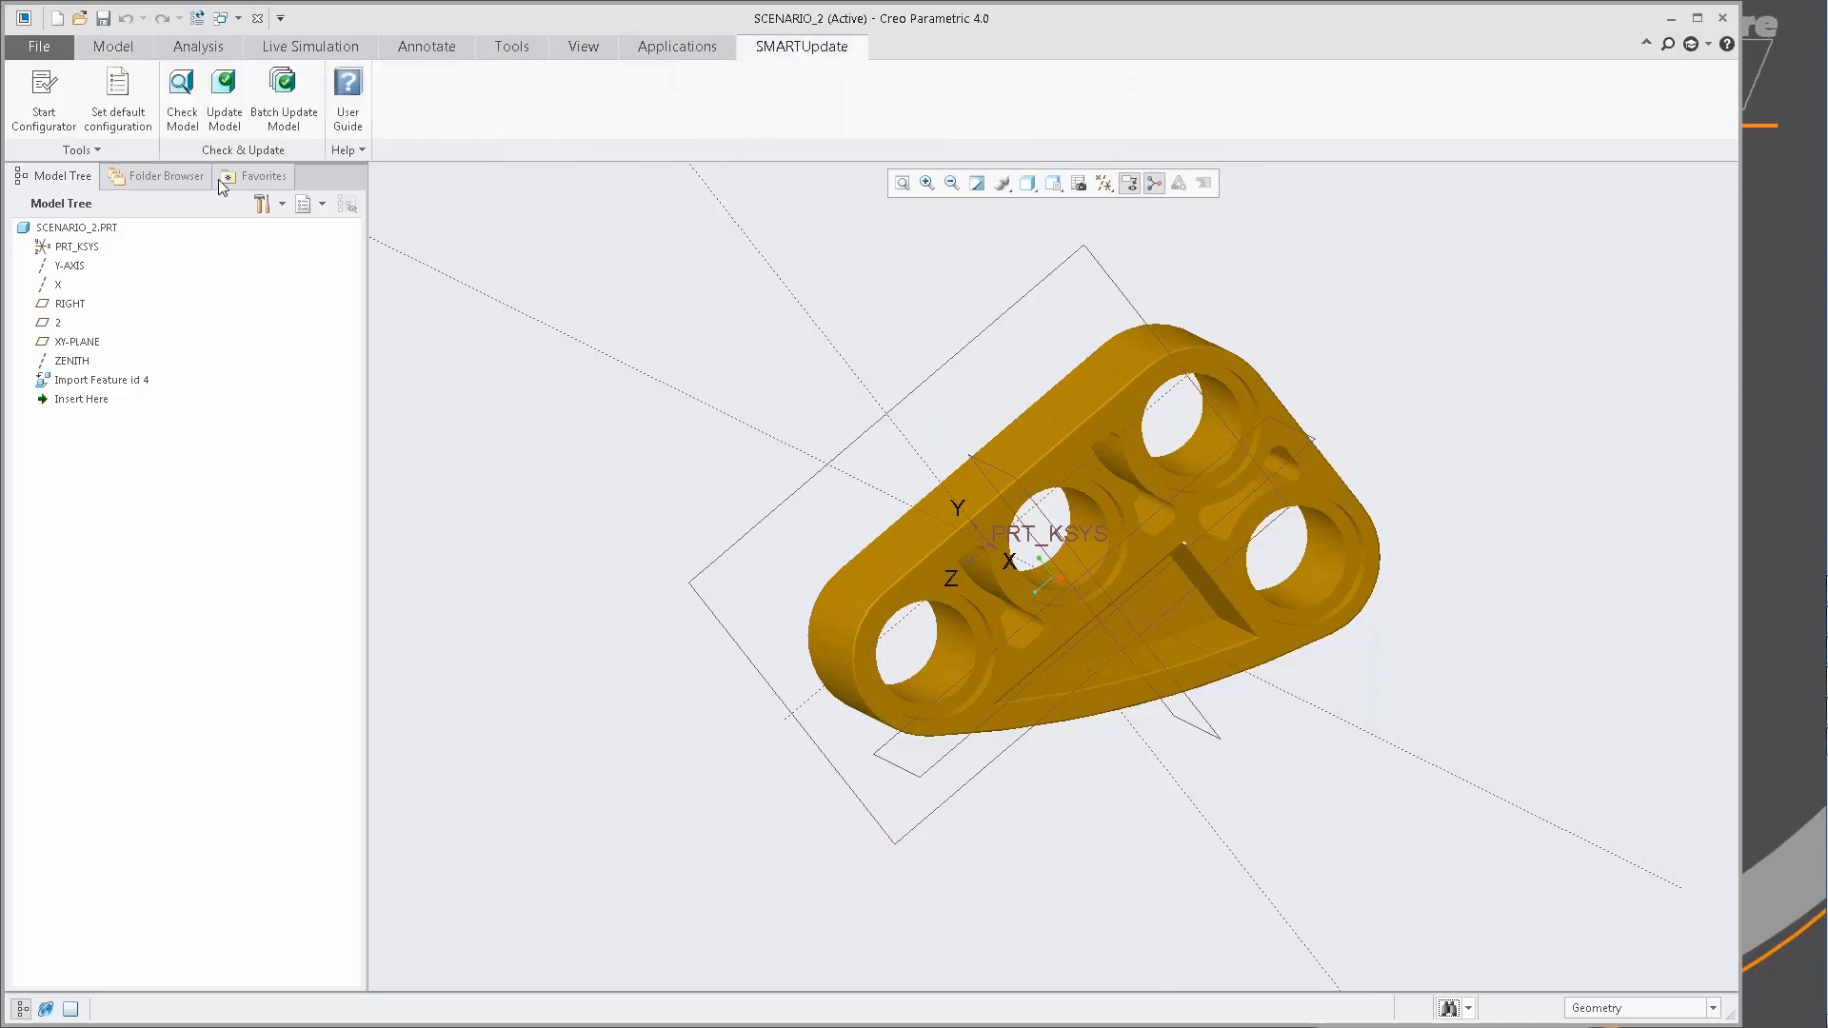
pyautogui.click(183, 105)
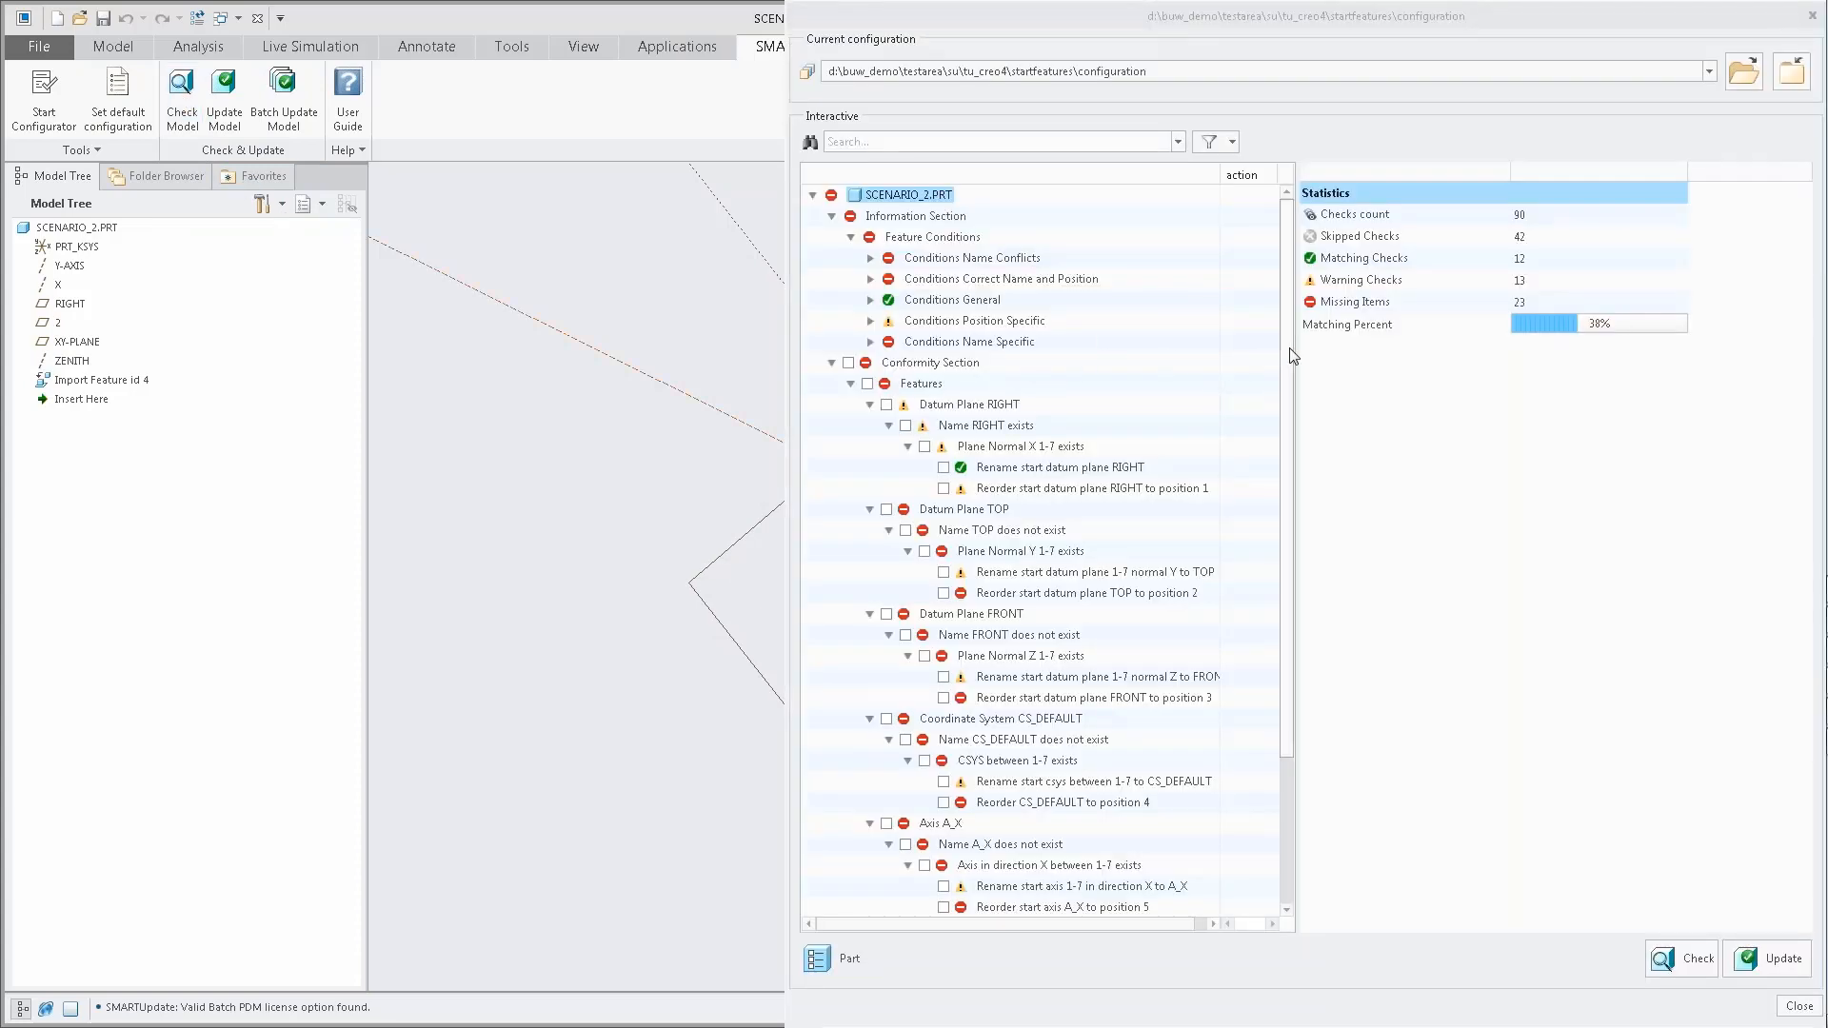
pyautogui.scroll(-2, 1195, 384)
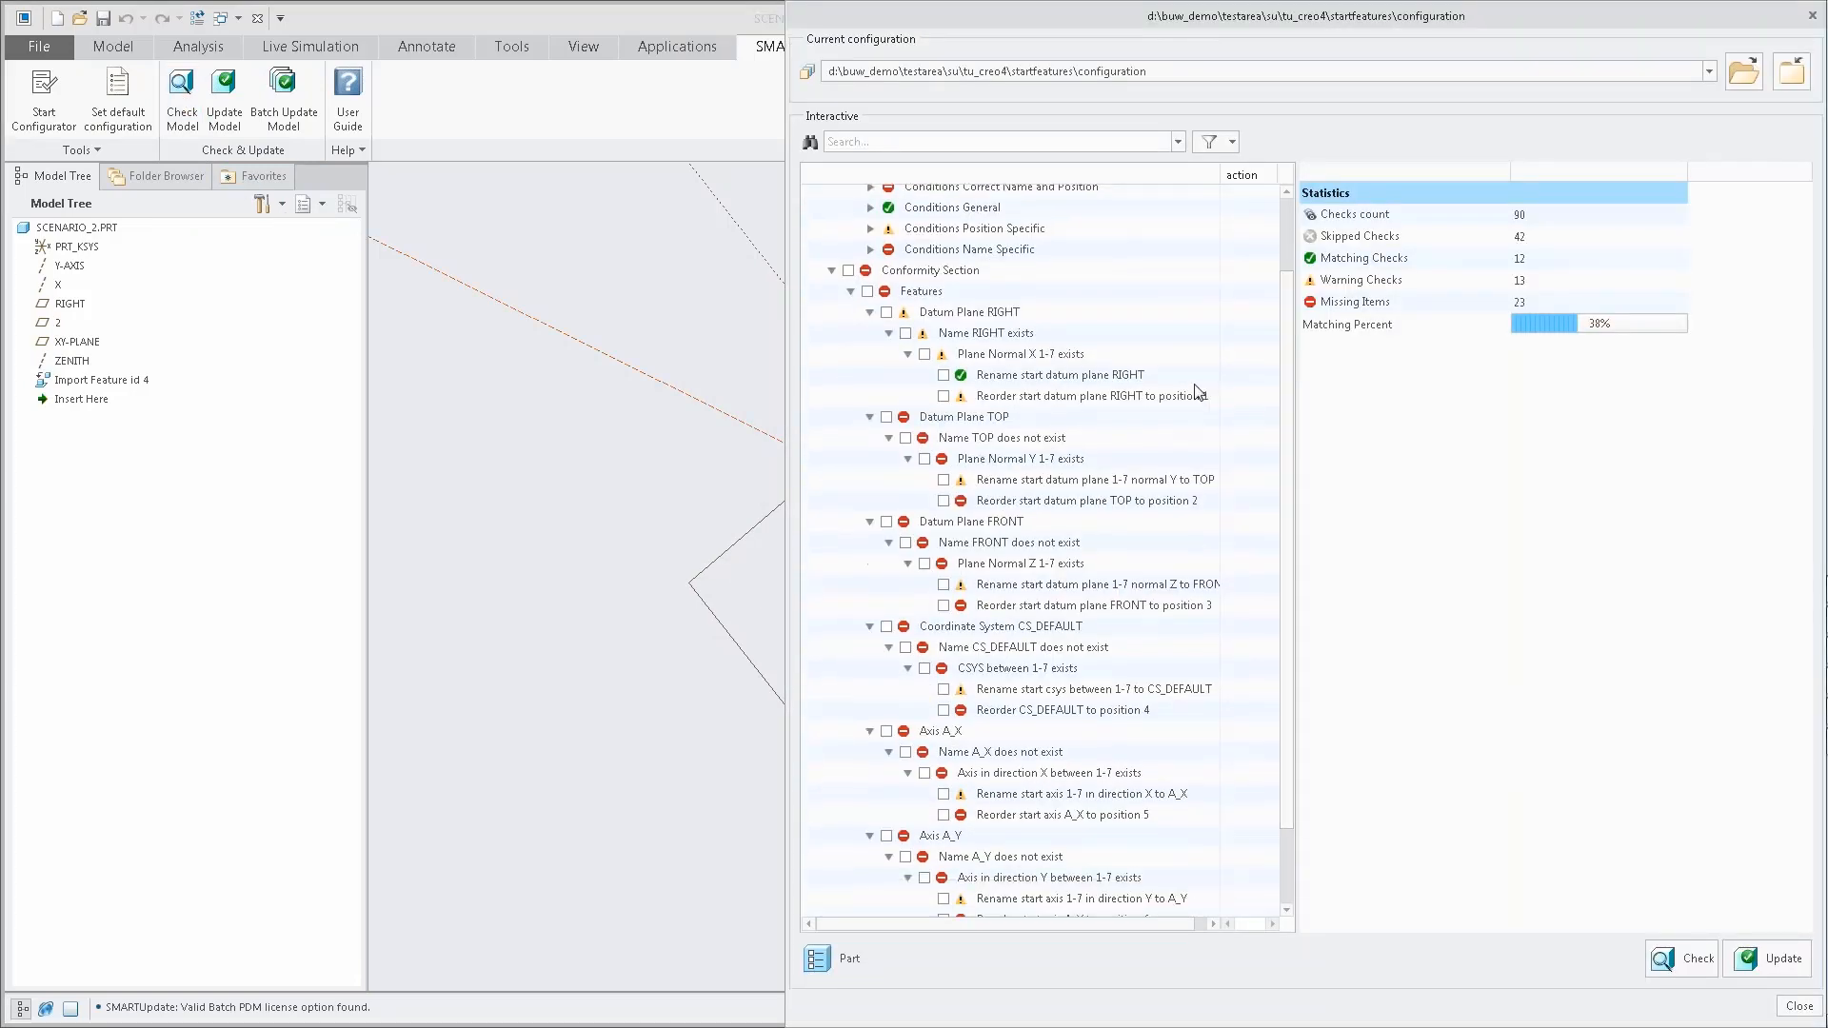
pyautogui.click(1115, 379)
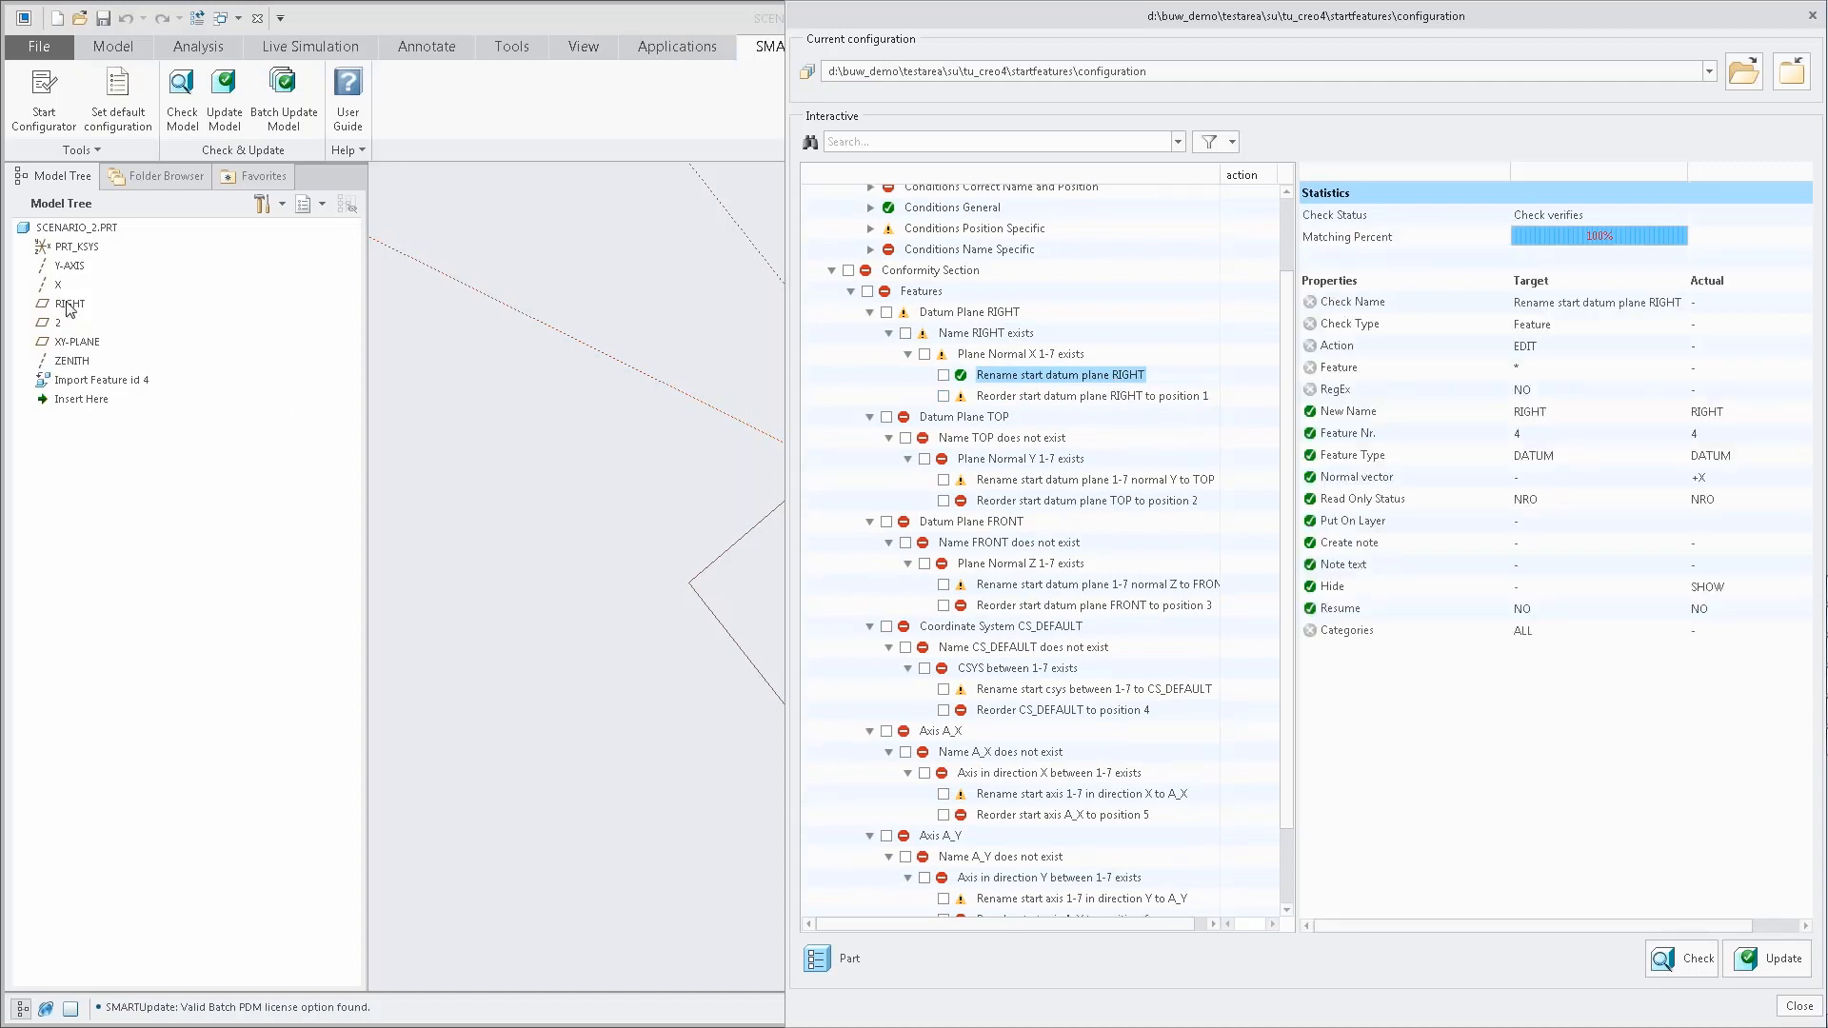
pyautogui.click(1109, 398)
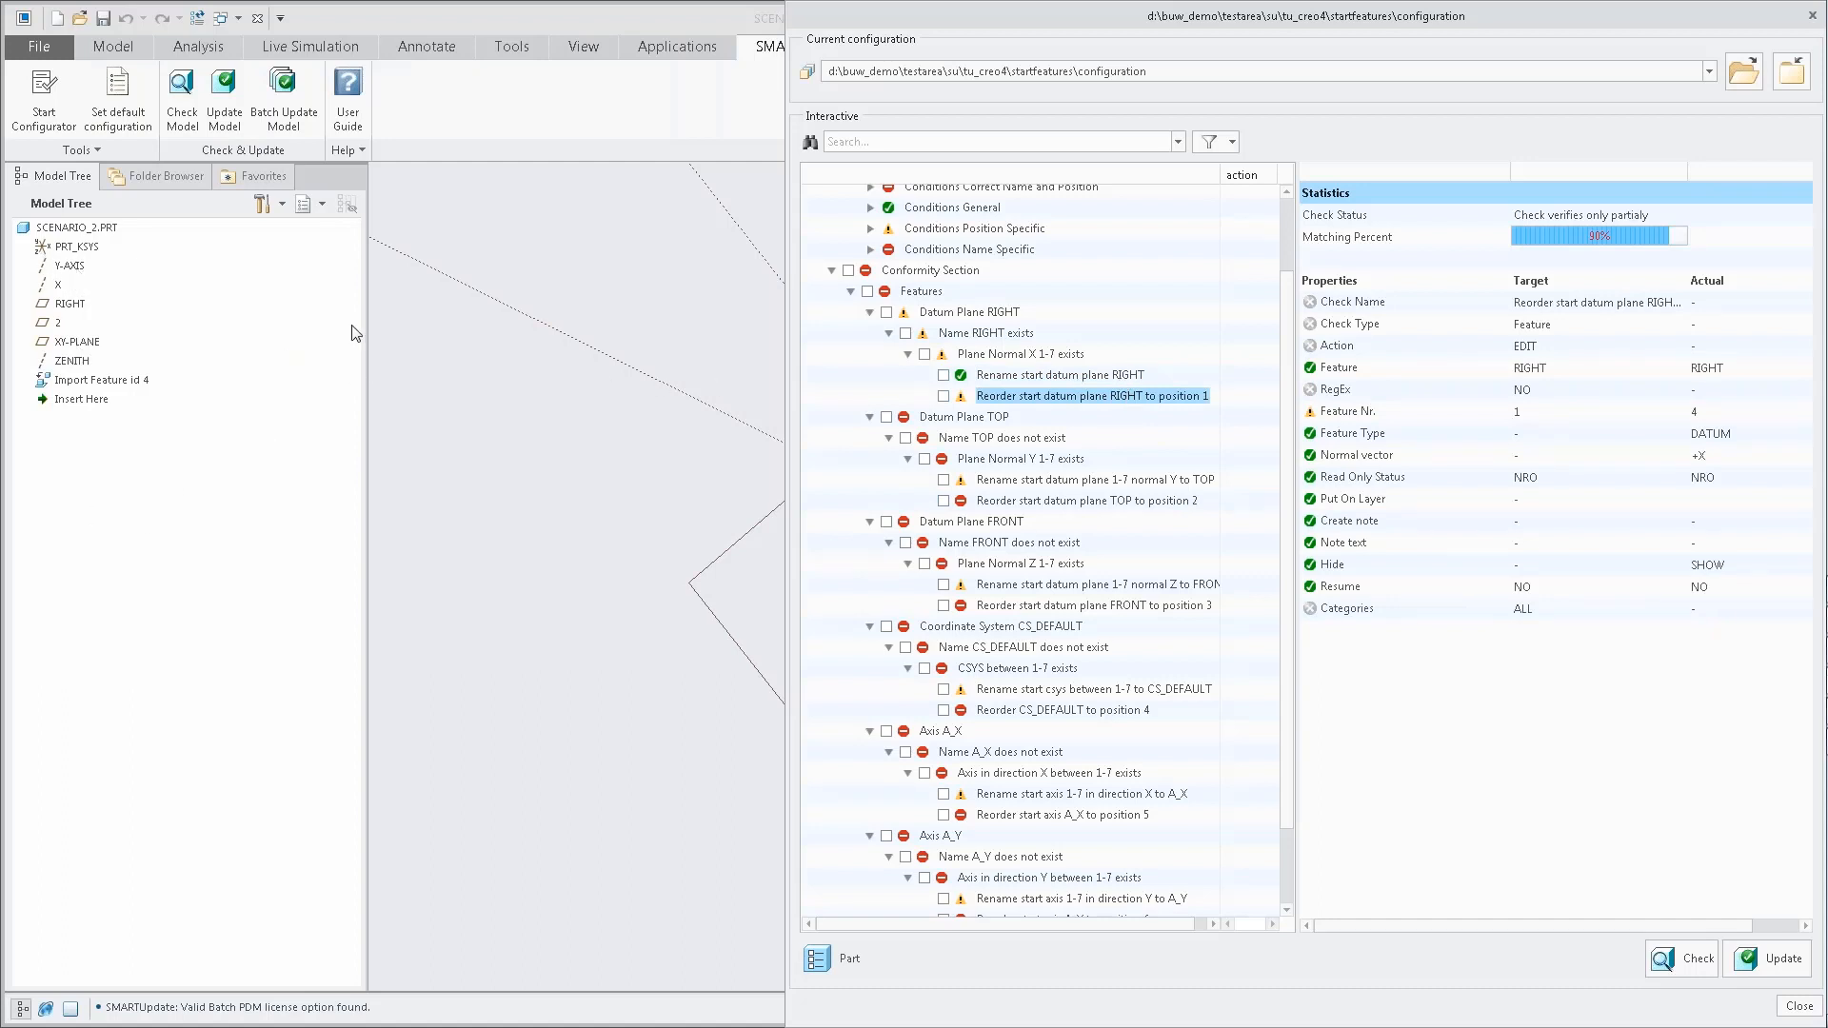
# Inspect the rename checks for datum planes TOP and FRONT and for axis A_Z.
pyautogui.scroll(-2, 1252, 615)
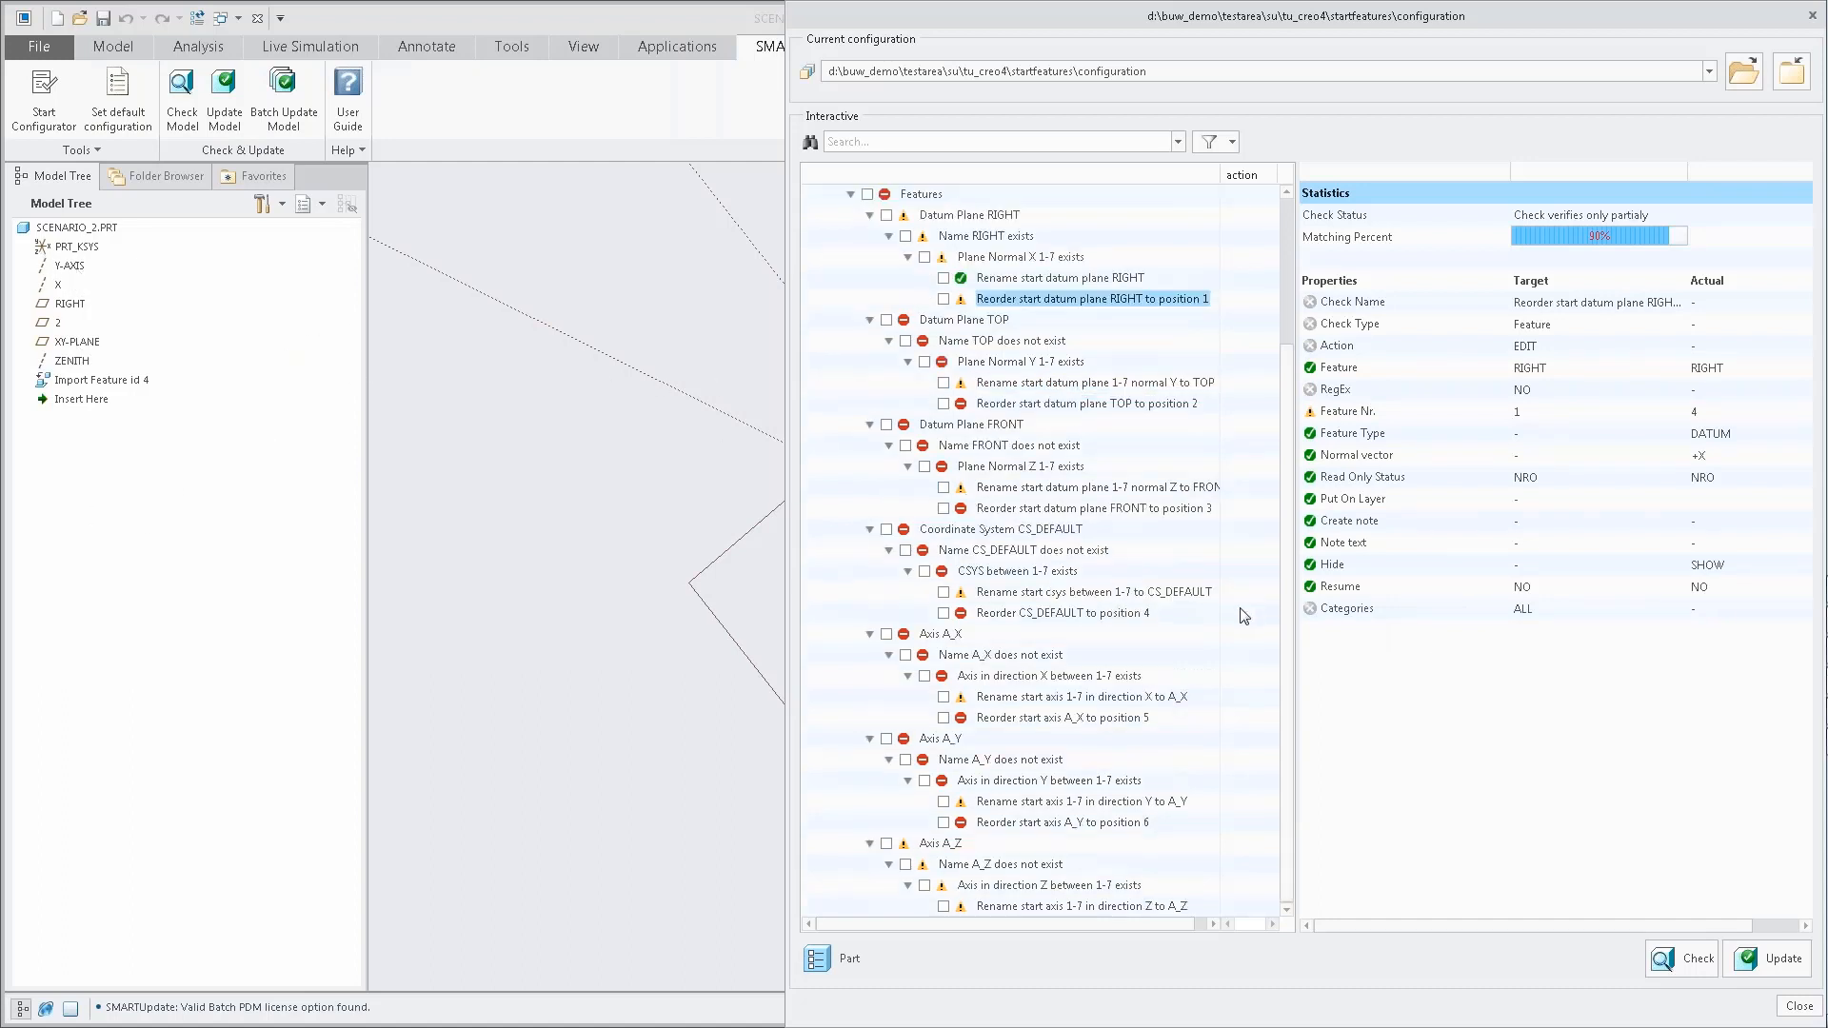
pyautogui.click(1050, 385)
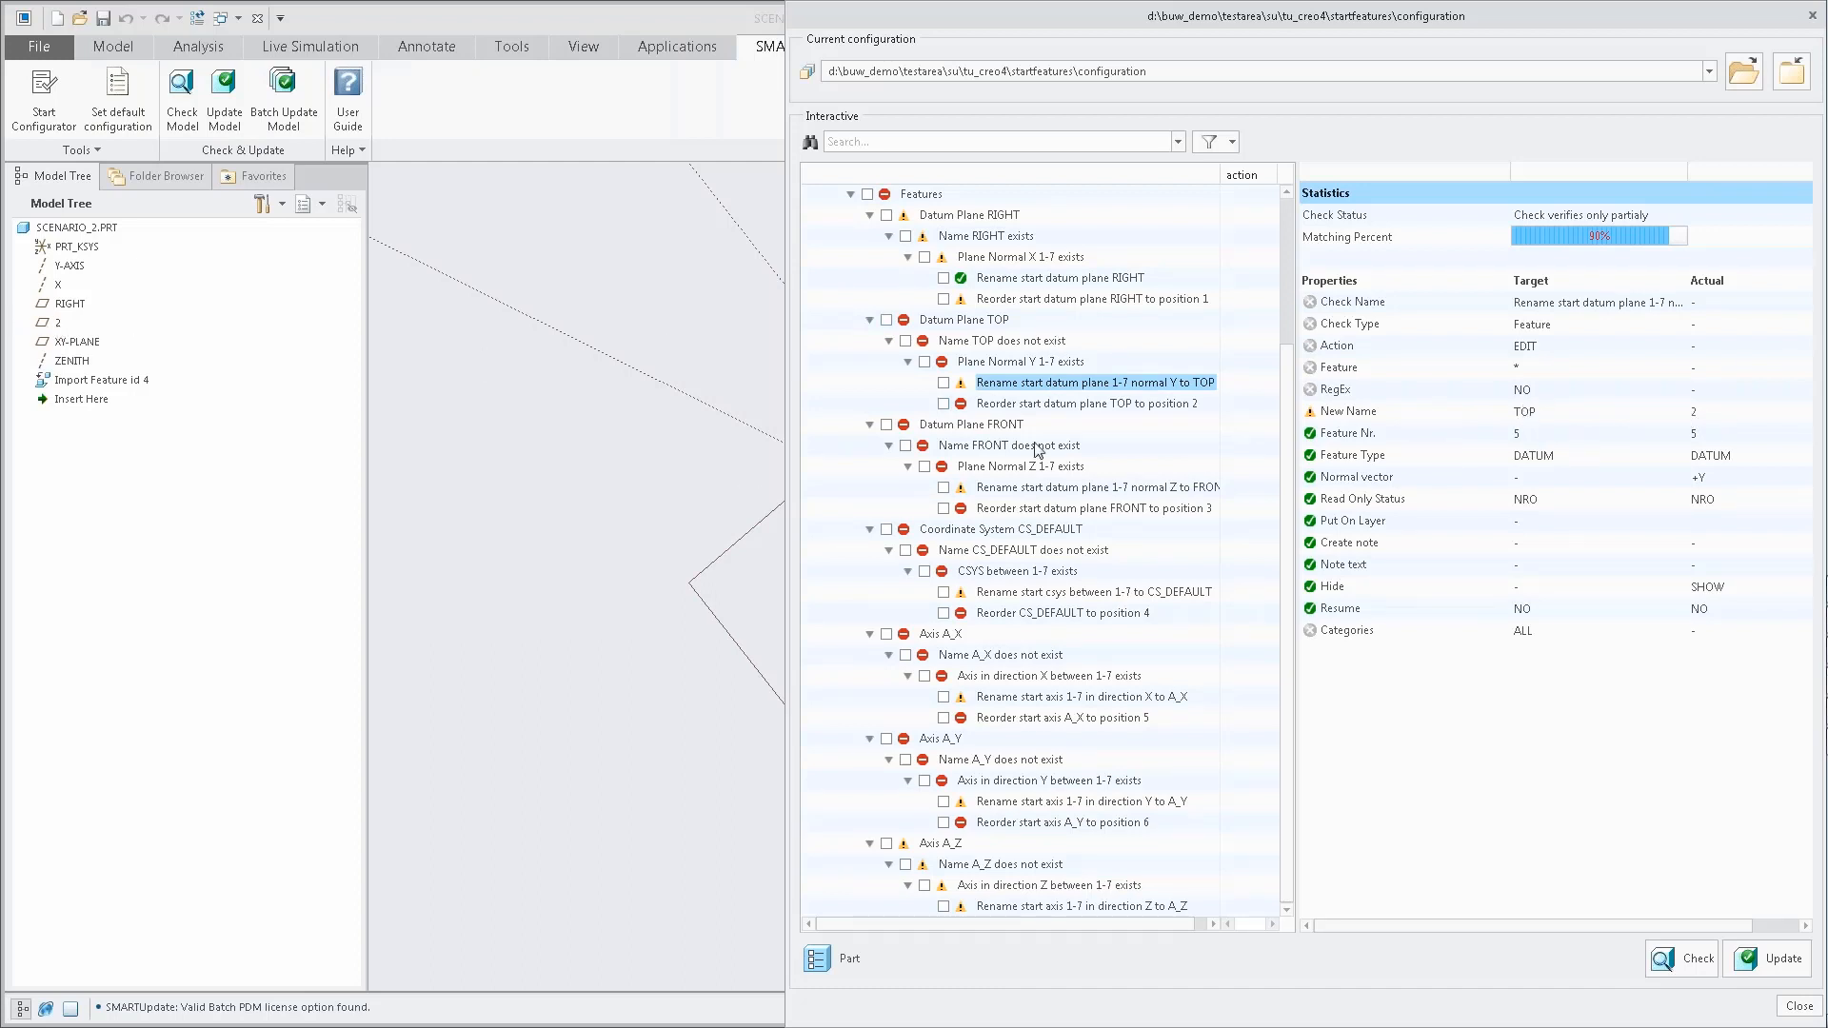
pyautogui.click(1058, 490)
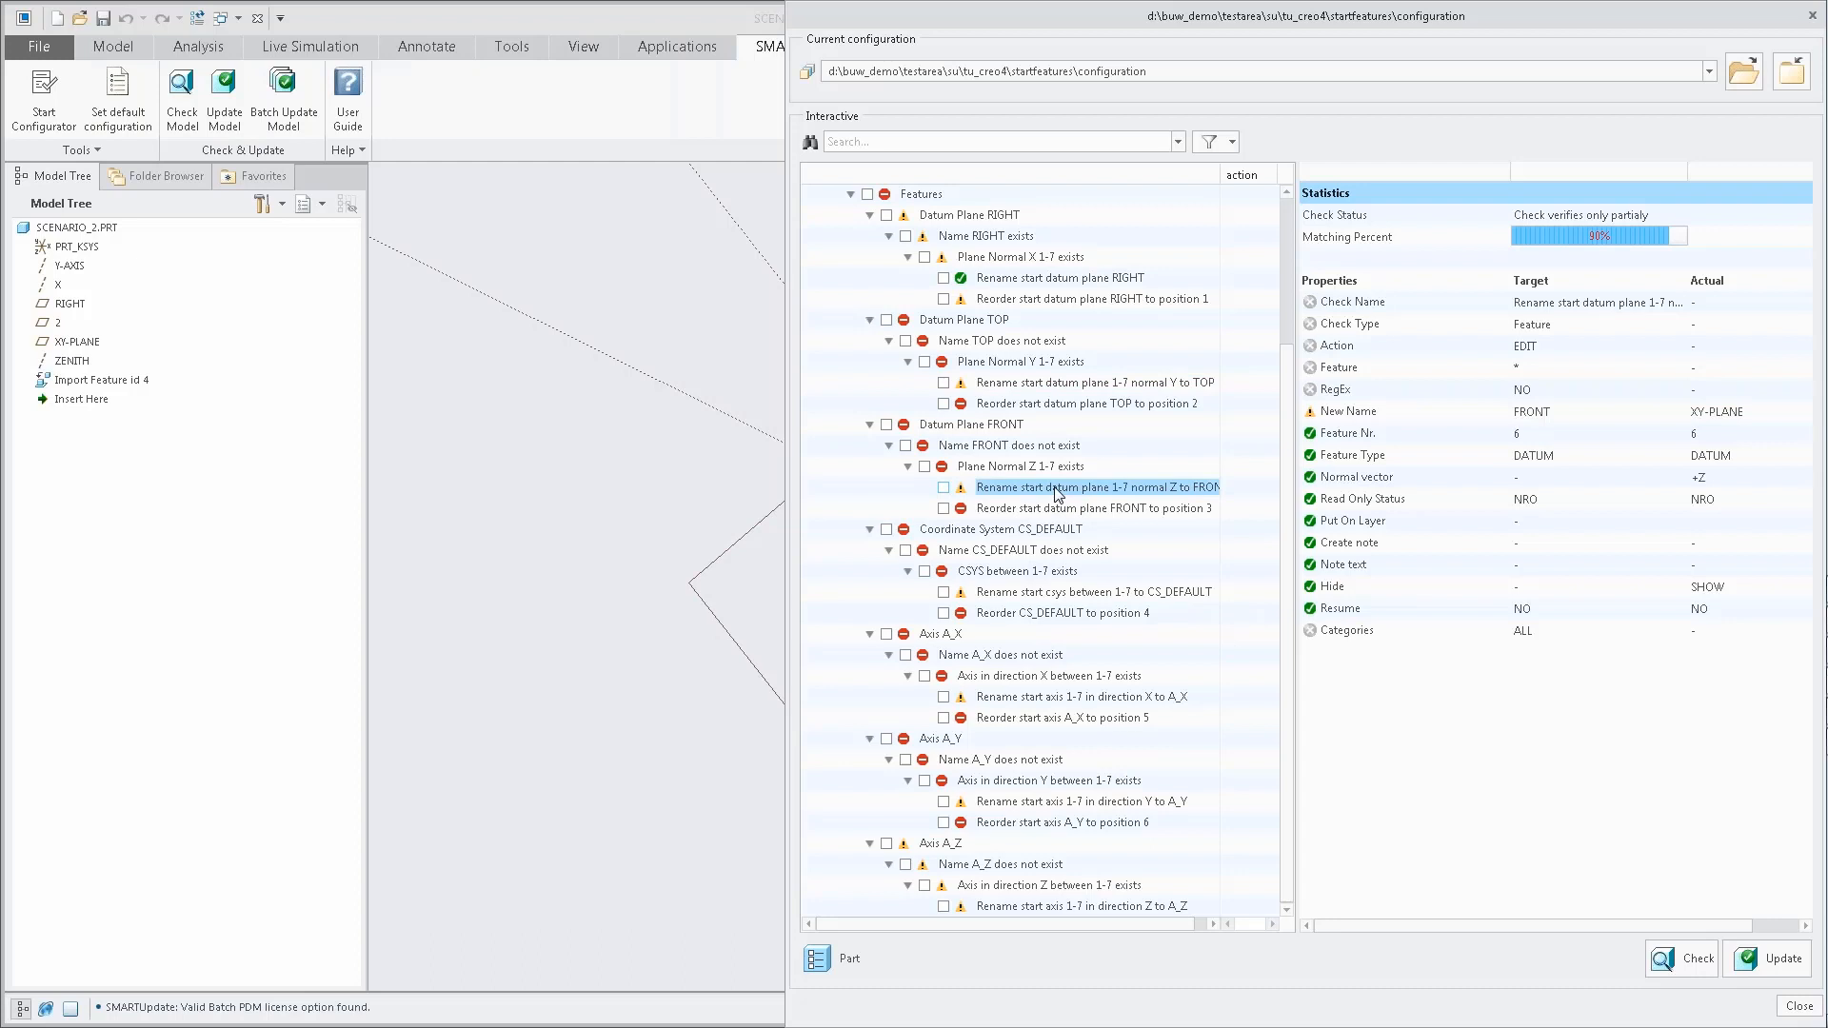
pyautogui.click(1040, 908)
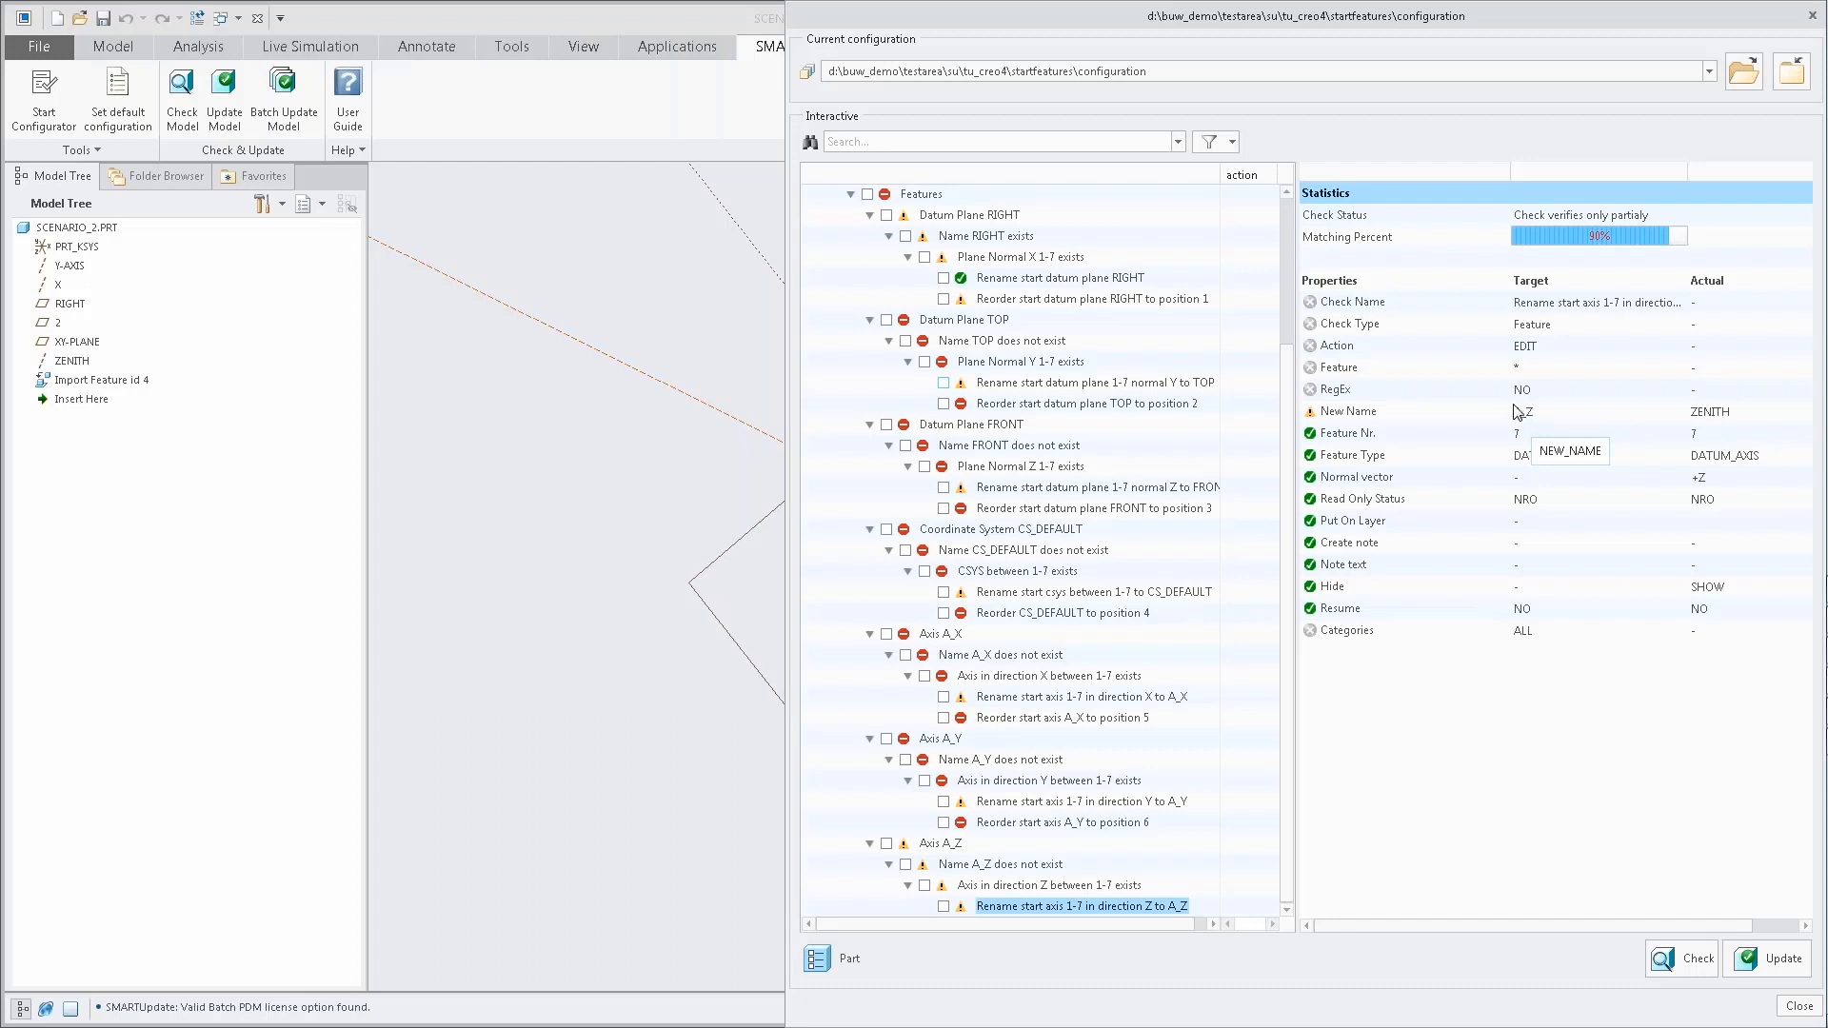
# Update SCENARIO_2 with all part checks selected, review its rechecked conformity section and close the check window.
pyautogui.click(814, 963)
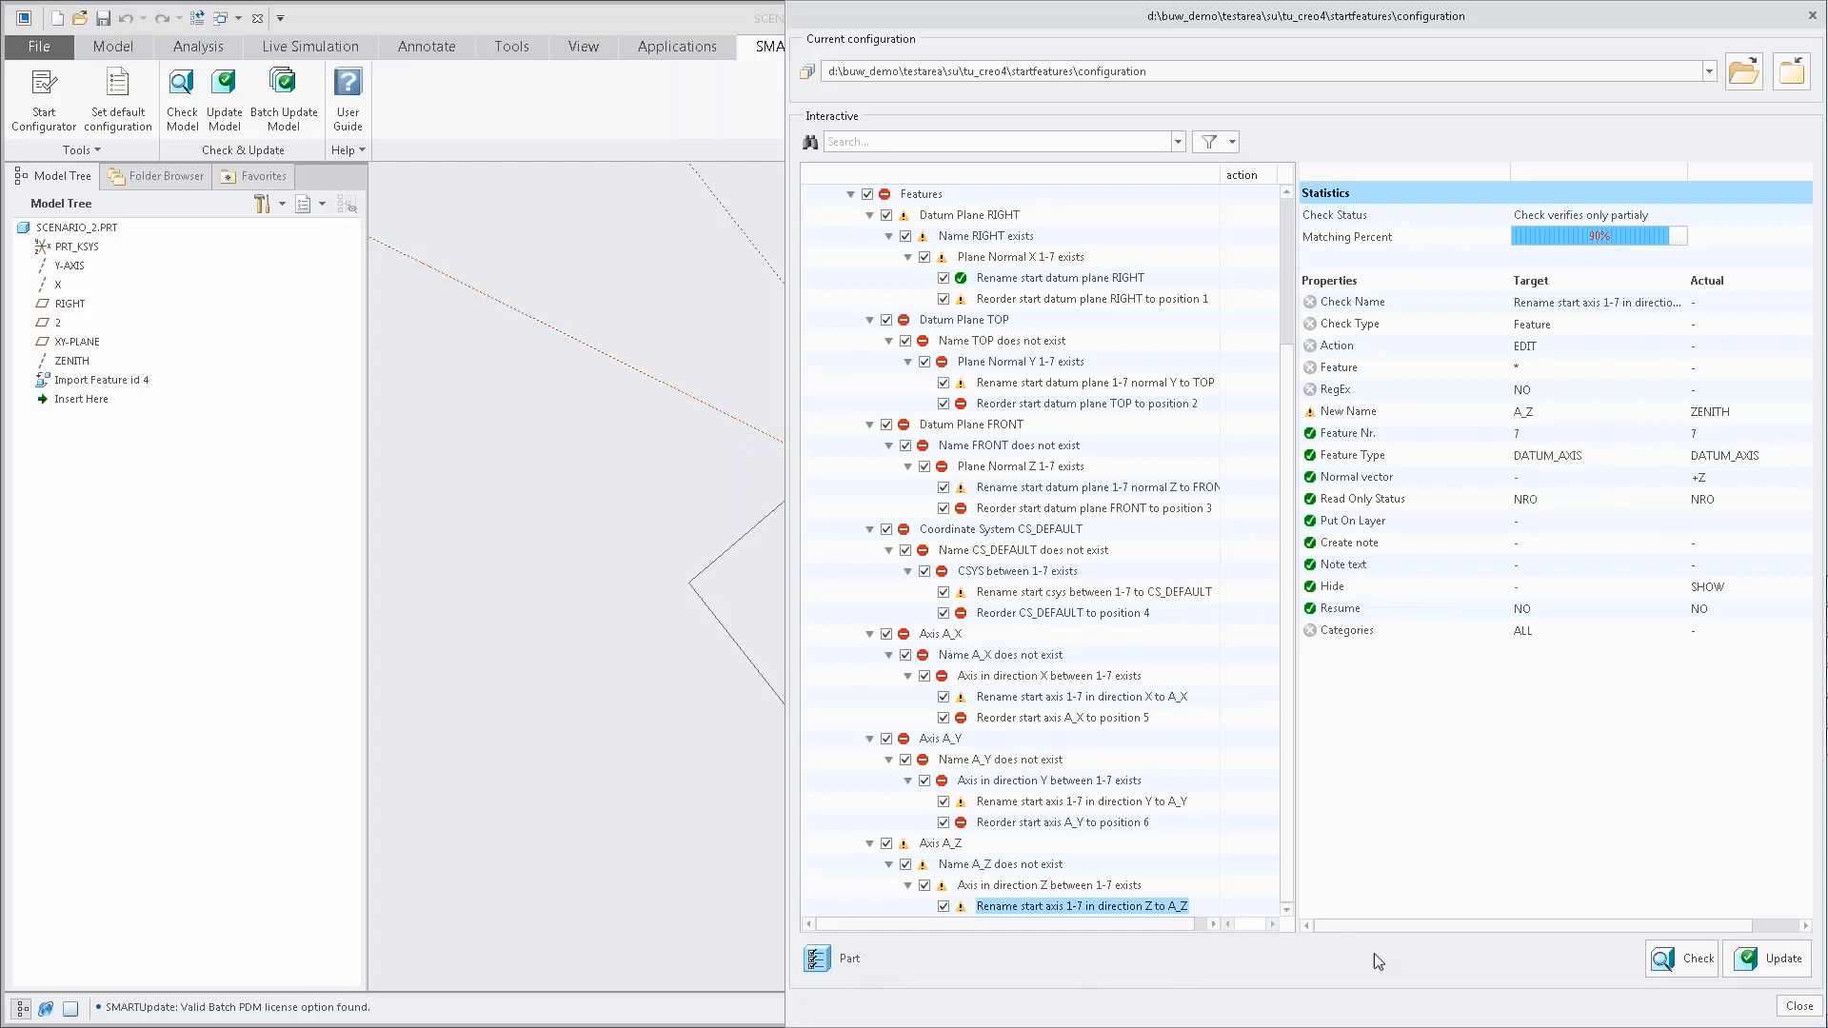
pyautogui.click(1746, 964)
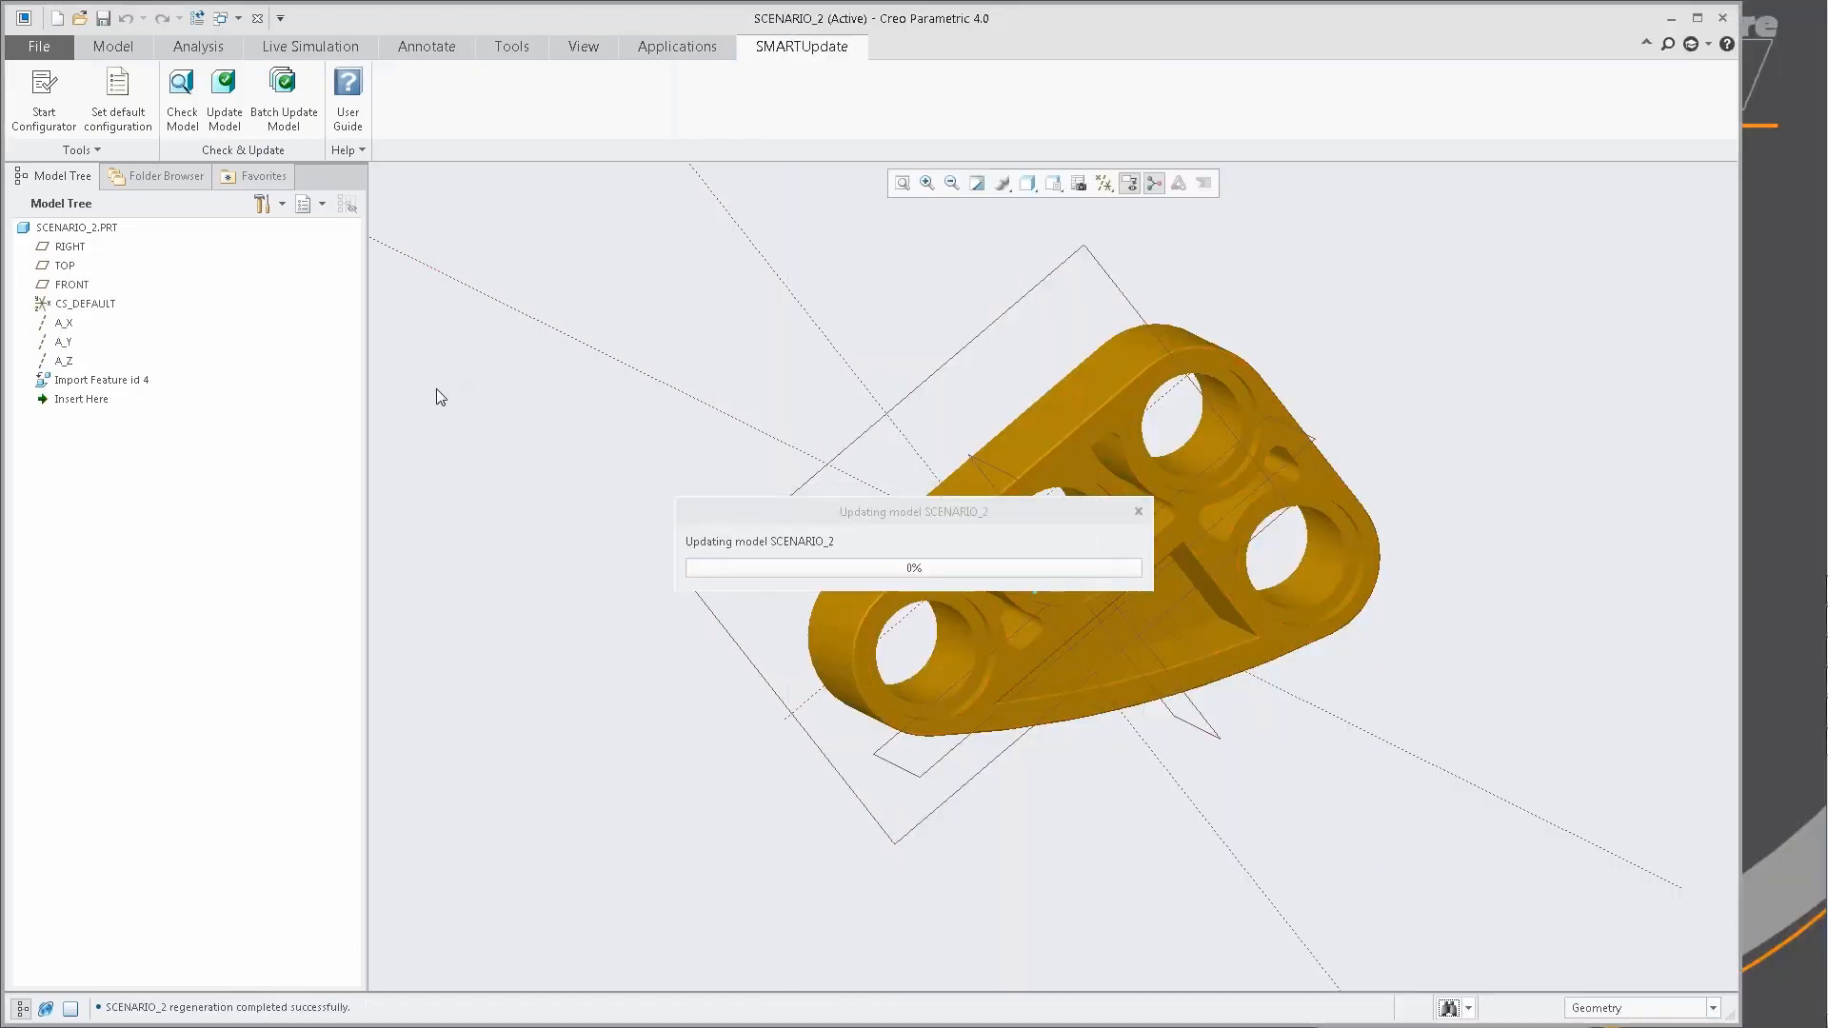
pyautogui.click(1185, 884)
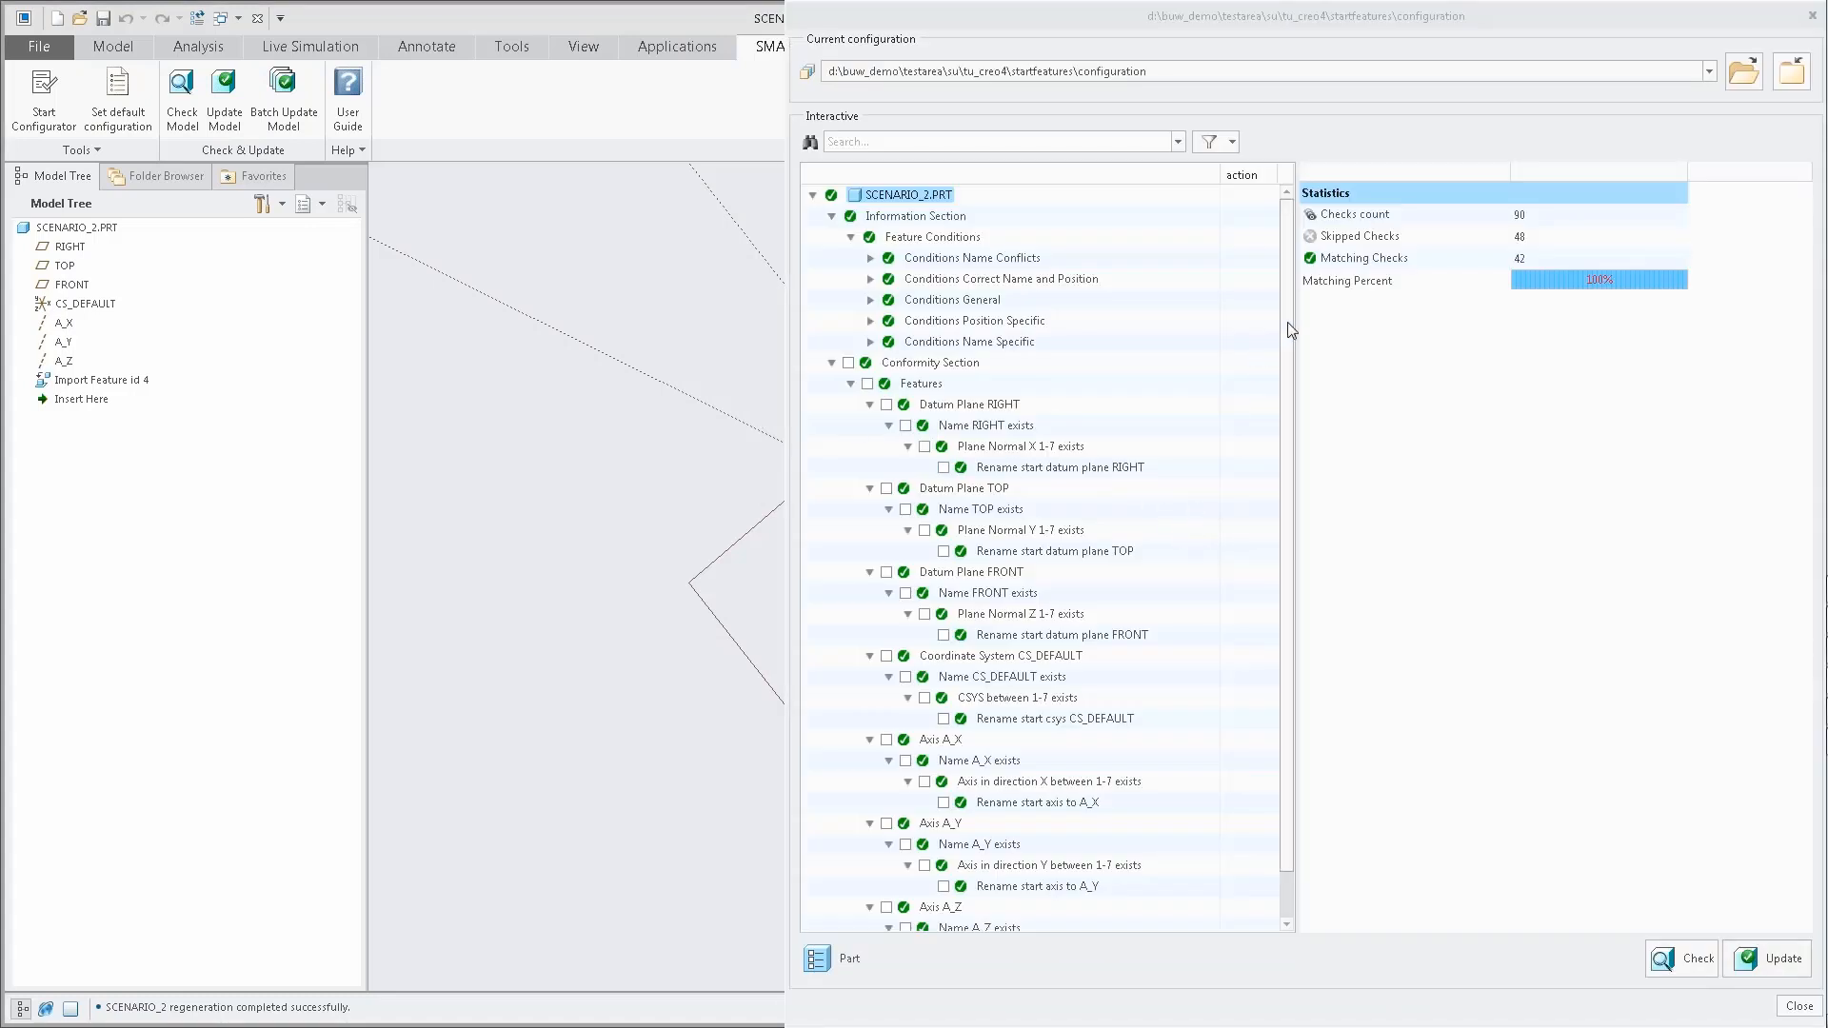
pyautogui.scroll(-1, 1278, 527)
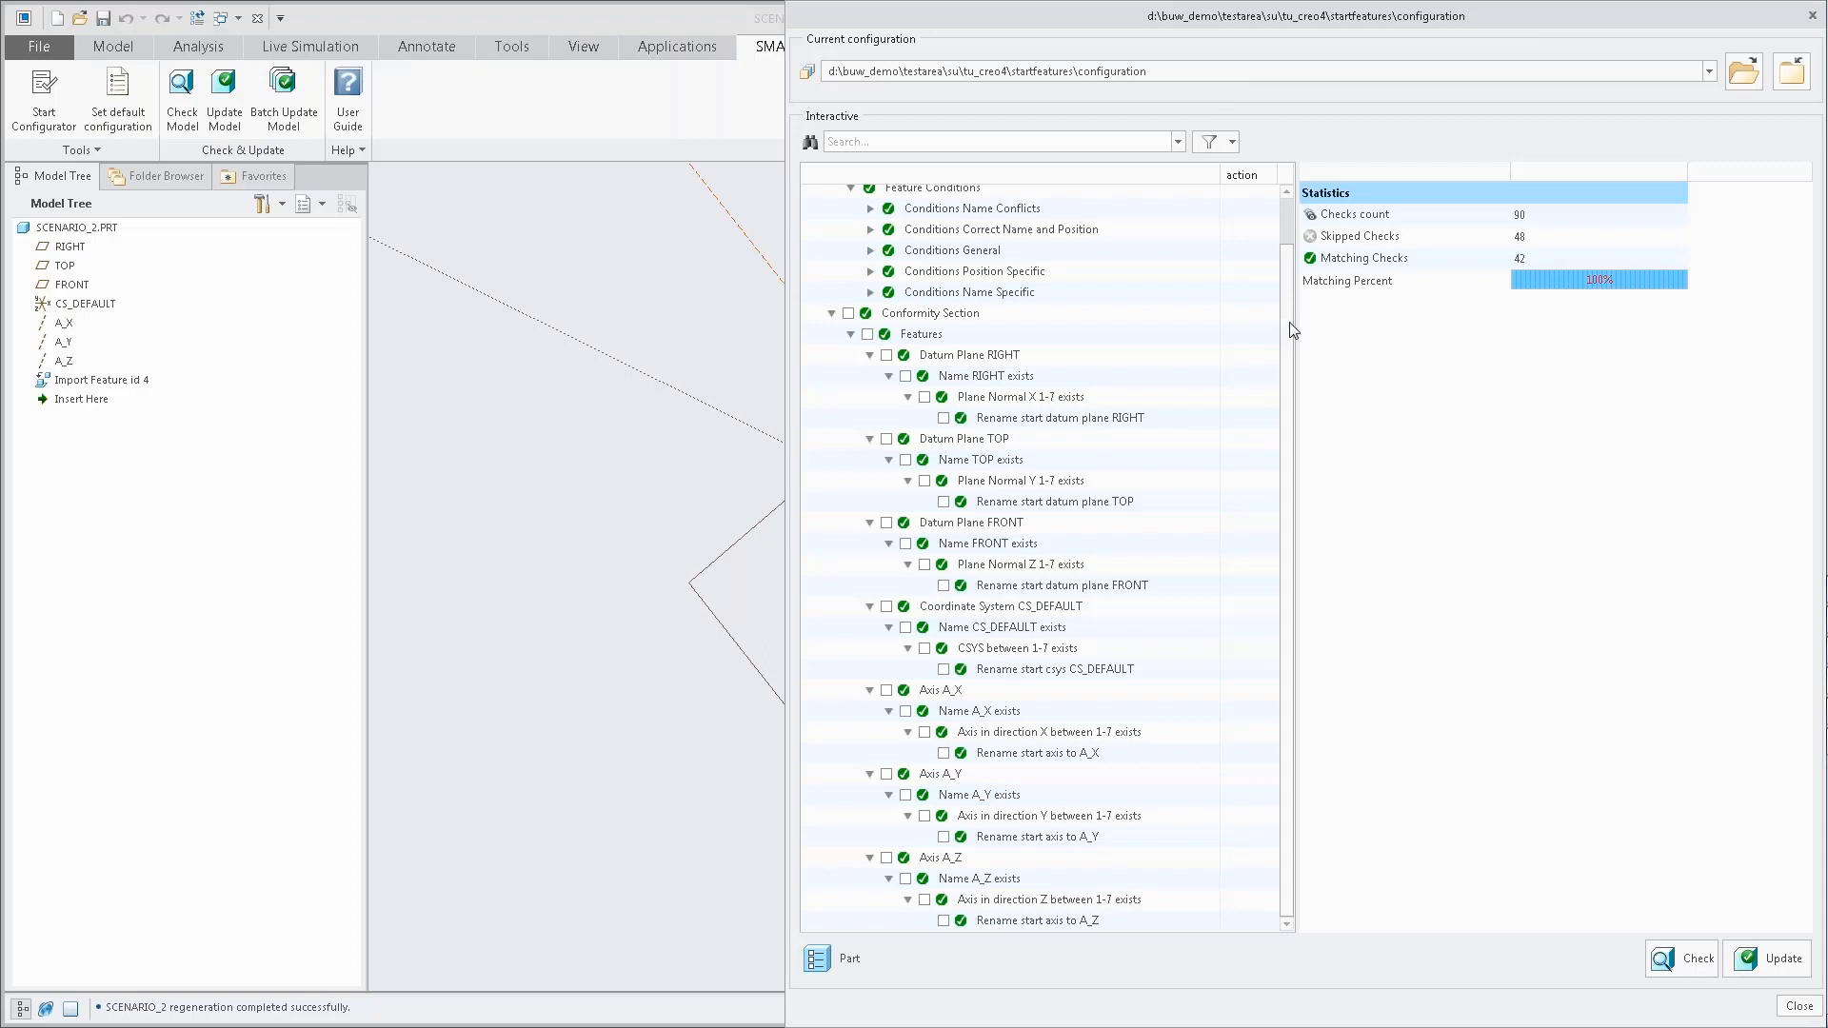
pyautogui.click(1810, 17)
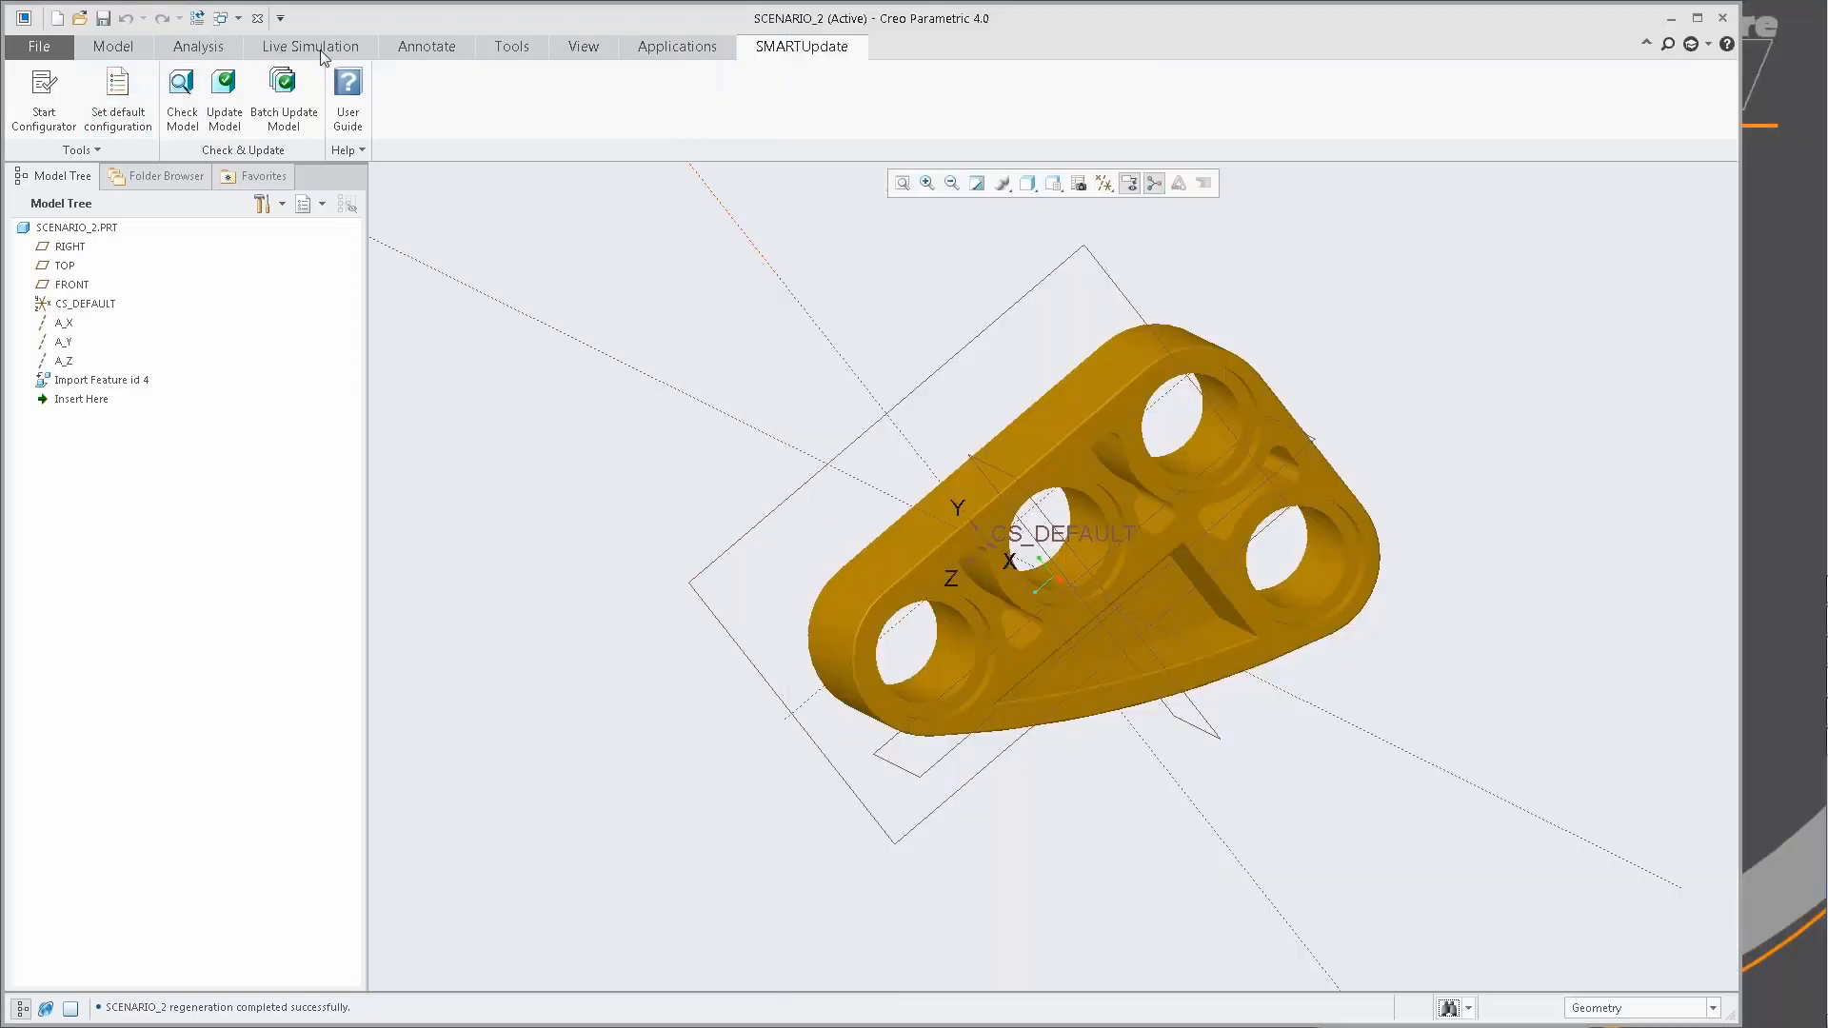
# Close SCENARIO_2 and open scenario_3.prt from the working directory.
pyautogui.click(260, 18)
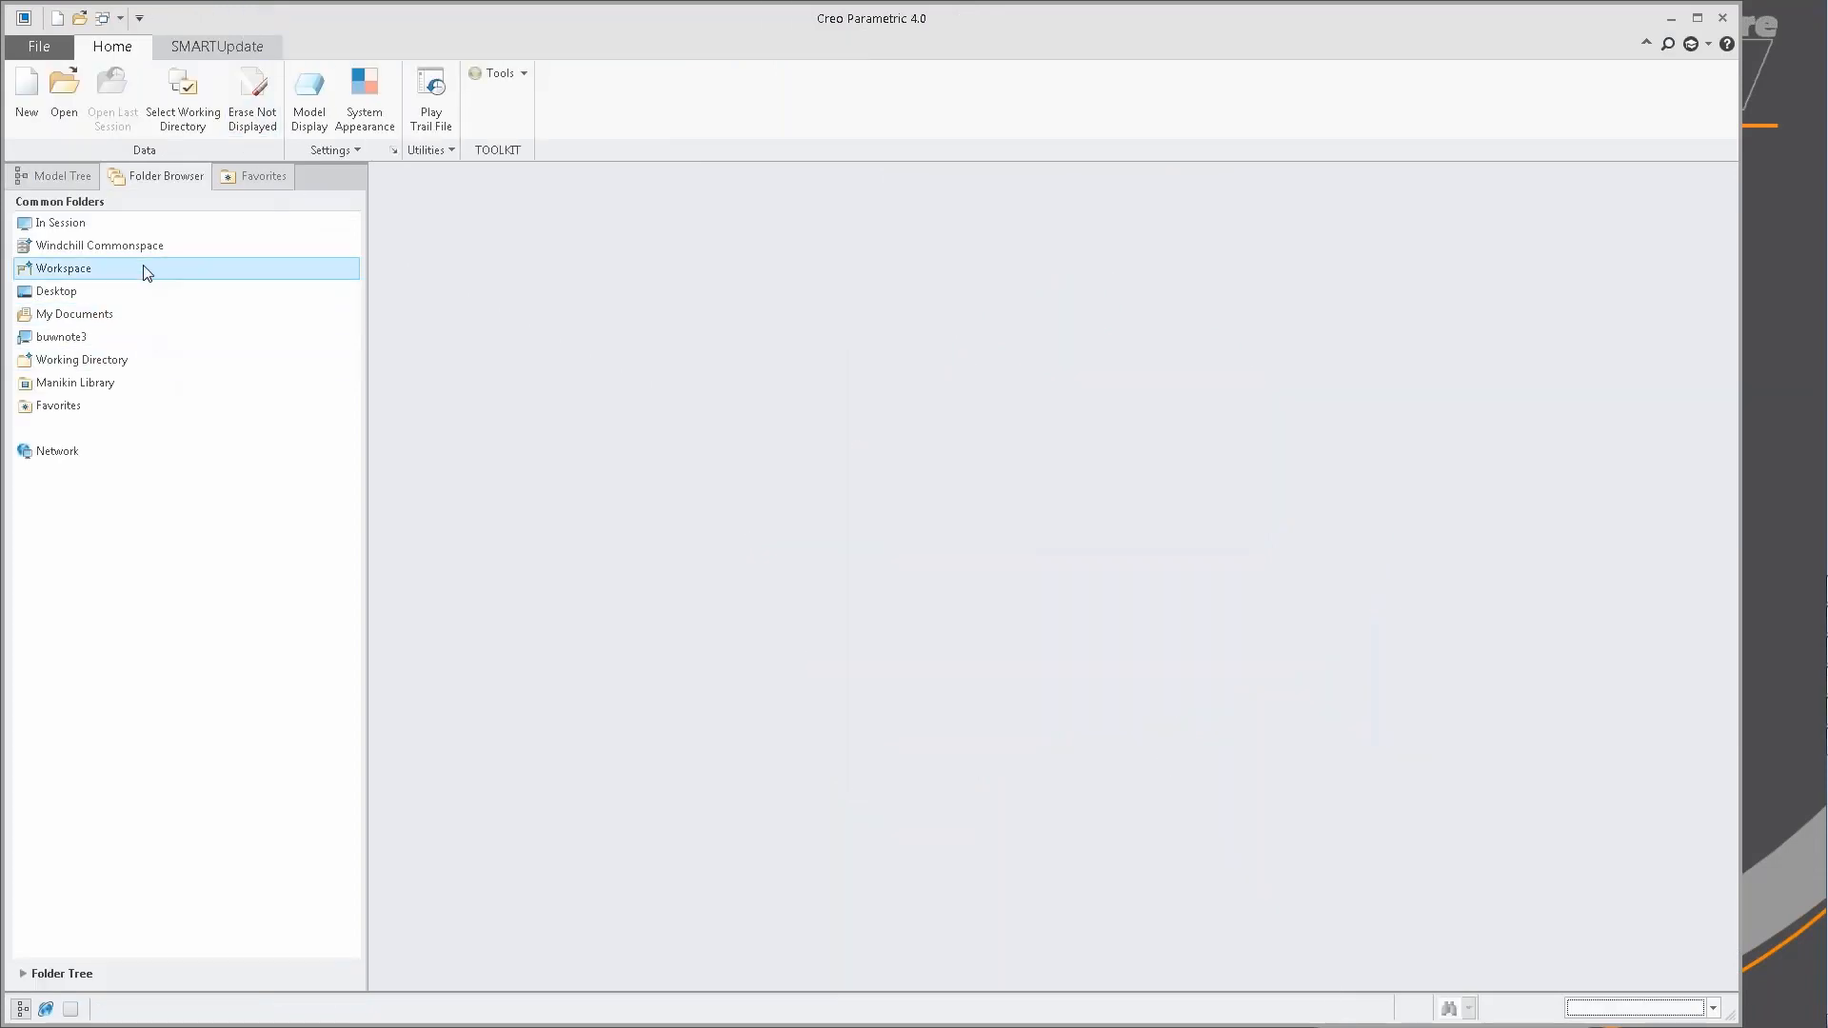
pyautogui.click(169, 358)
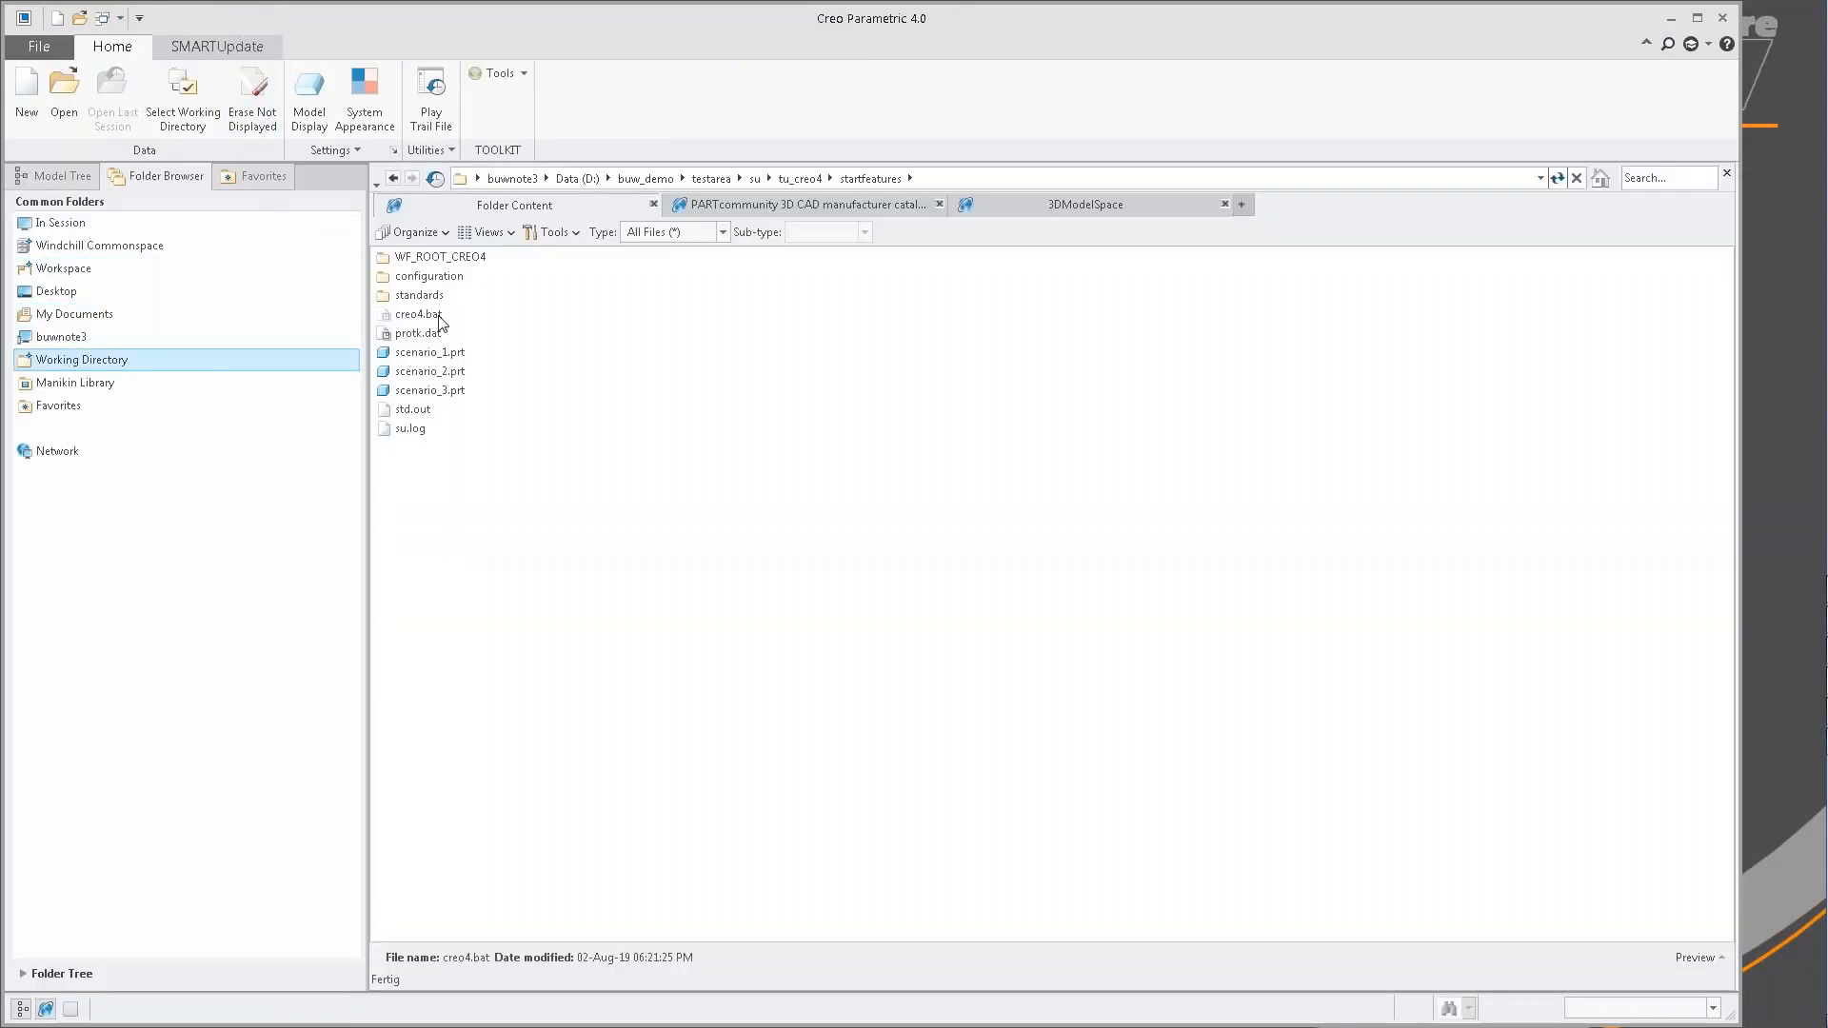
pyautogui.doubleClick(430, 389)
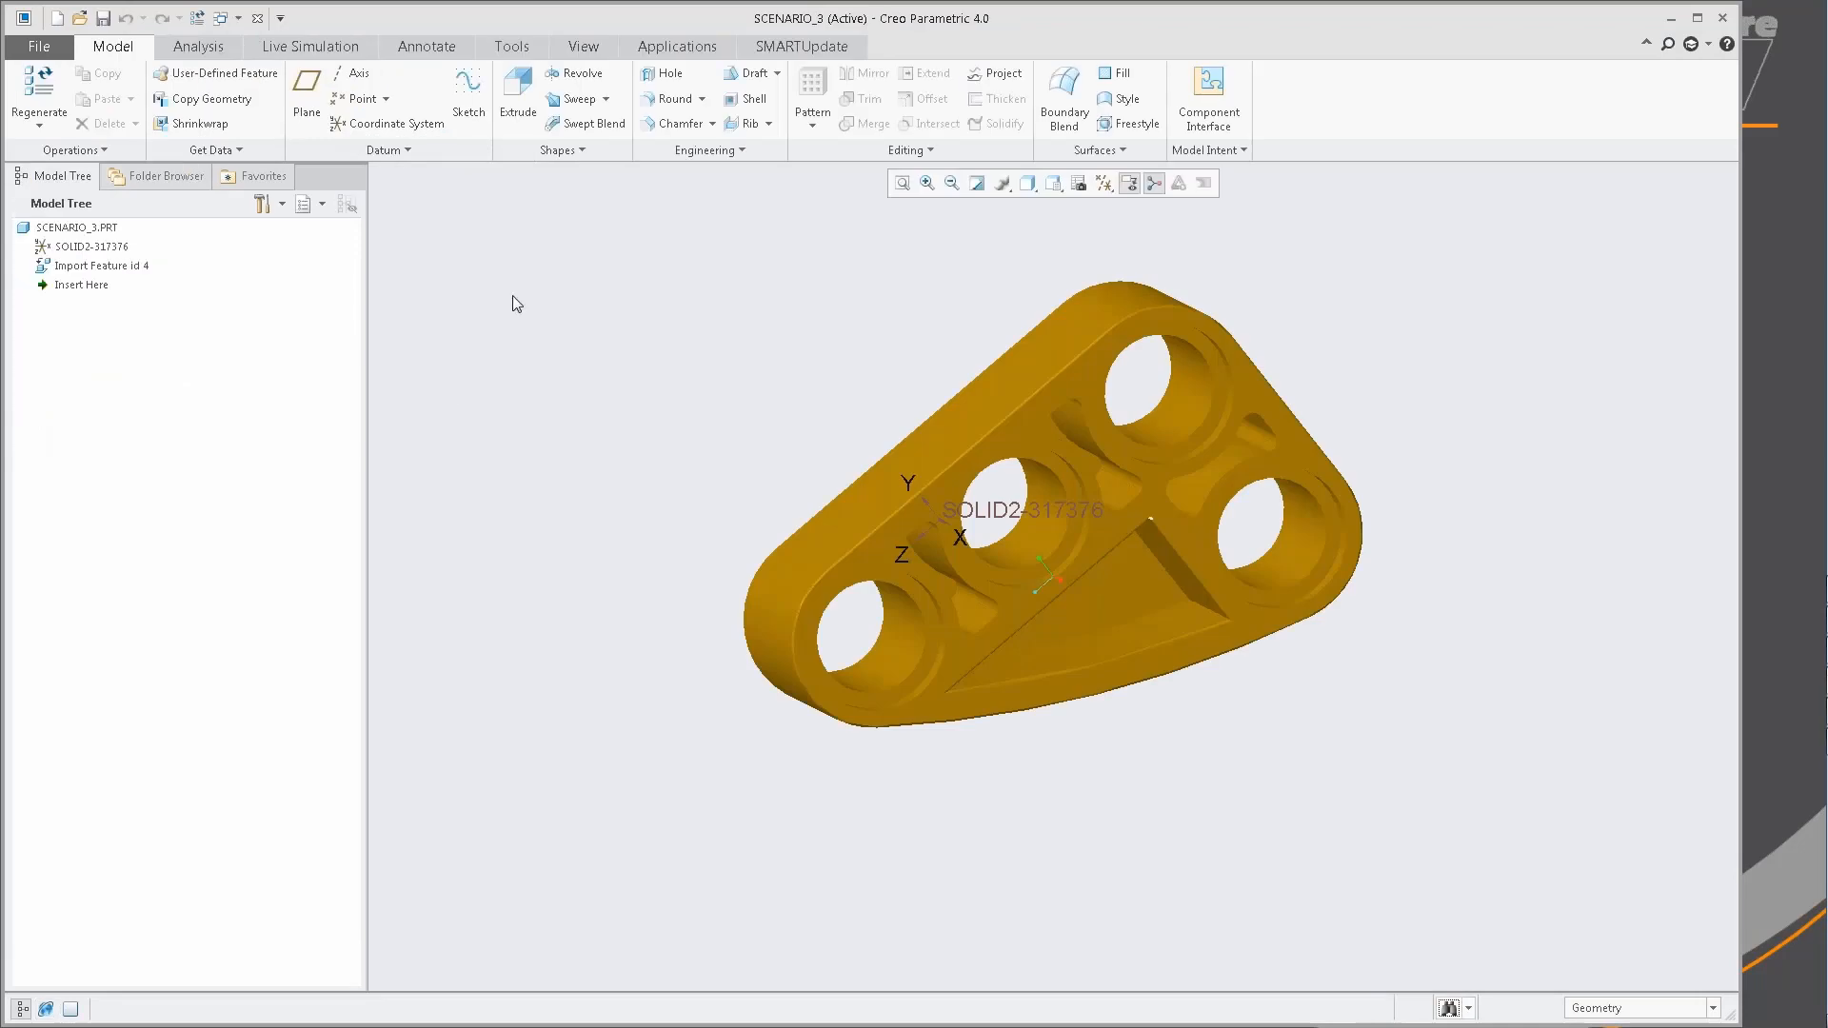
# Check SCENARIO_3 against the configuration and review the conformity checks for its planes, coordinate system and axes.
pyautogui.click(781, 47)
pyautogui.click(182, 100)
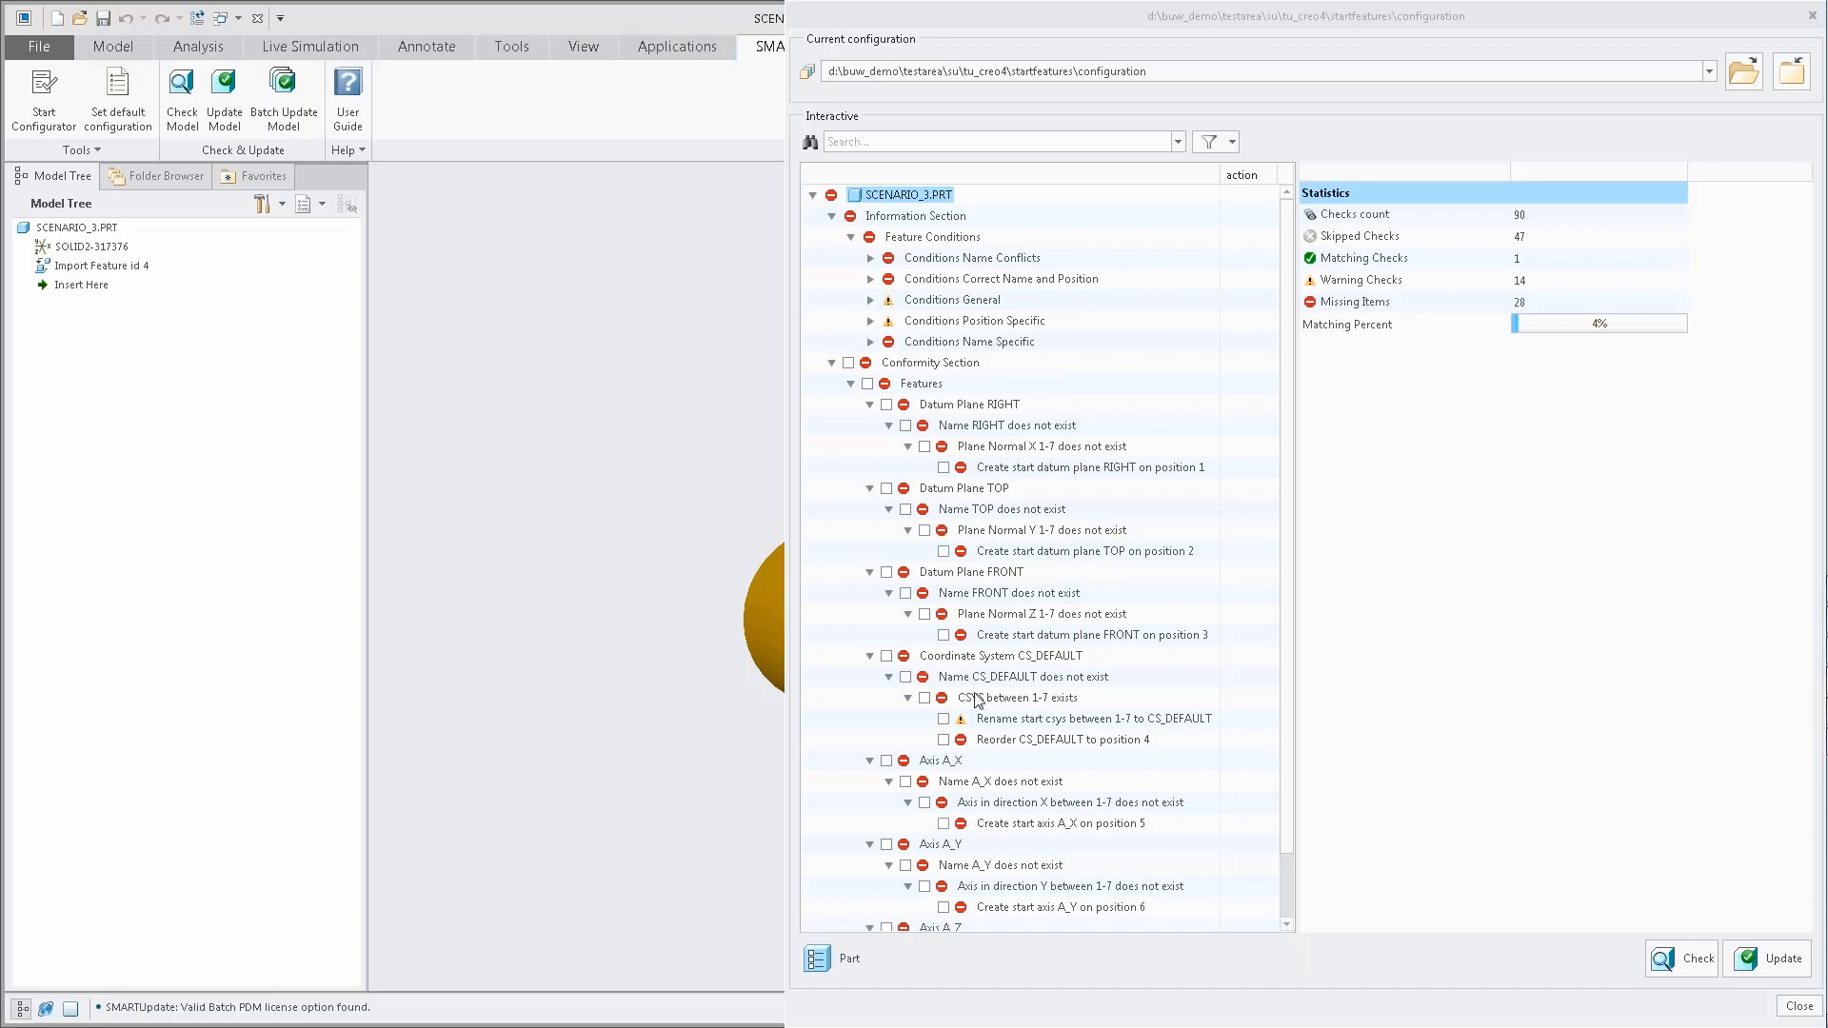
pyautogui.scroll(-1, 1012, 623)
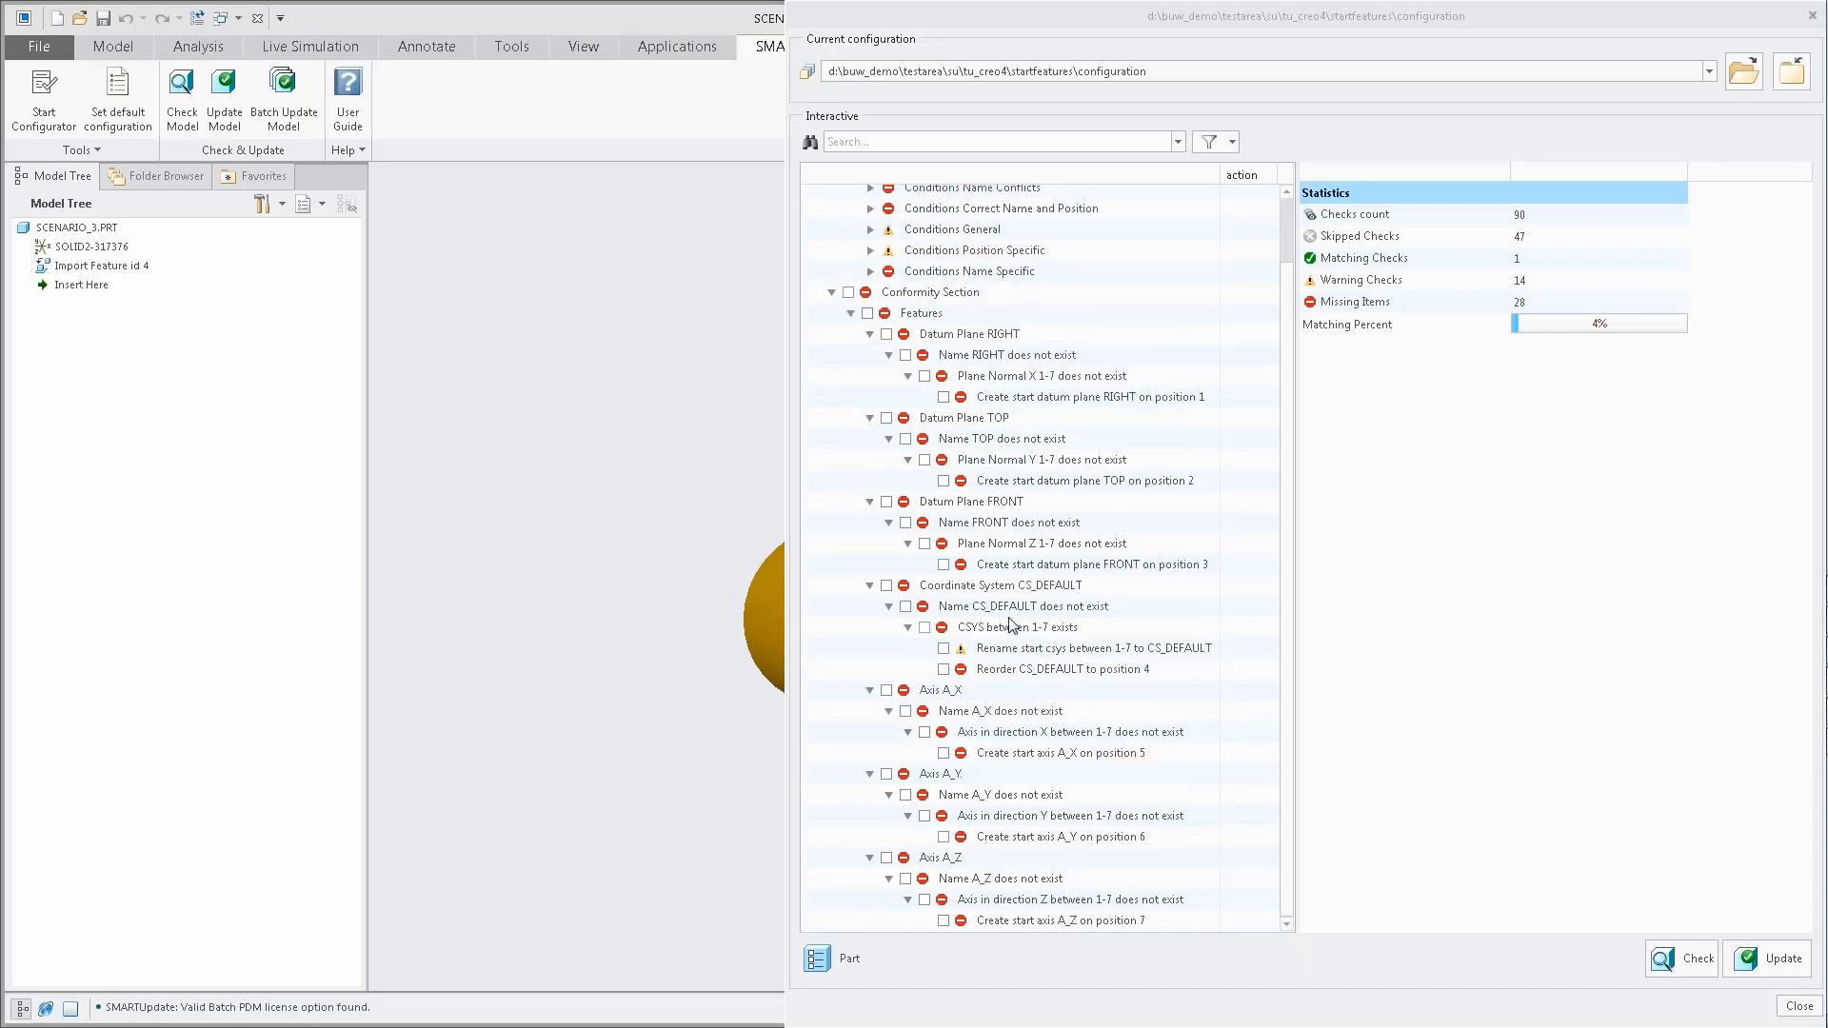
# Update SCENARIO_3 with all part checks selected, review its rechecked conformity section and close the check window.
pyautogui.click(817, 958)
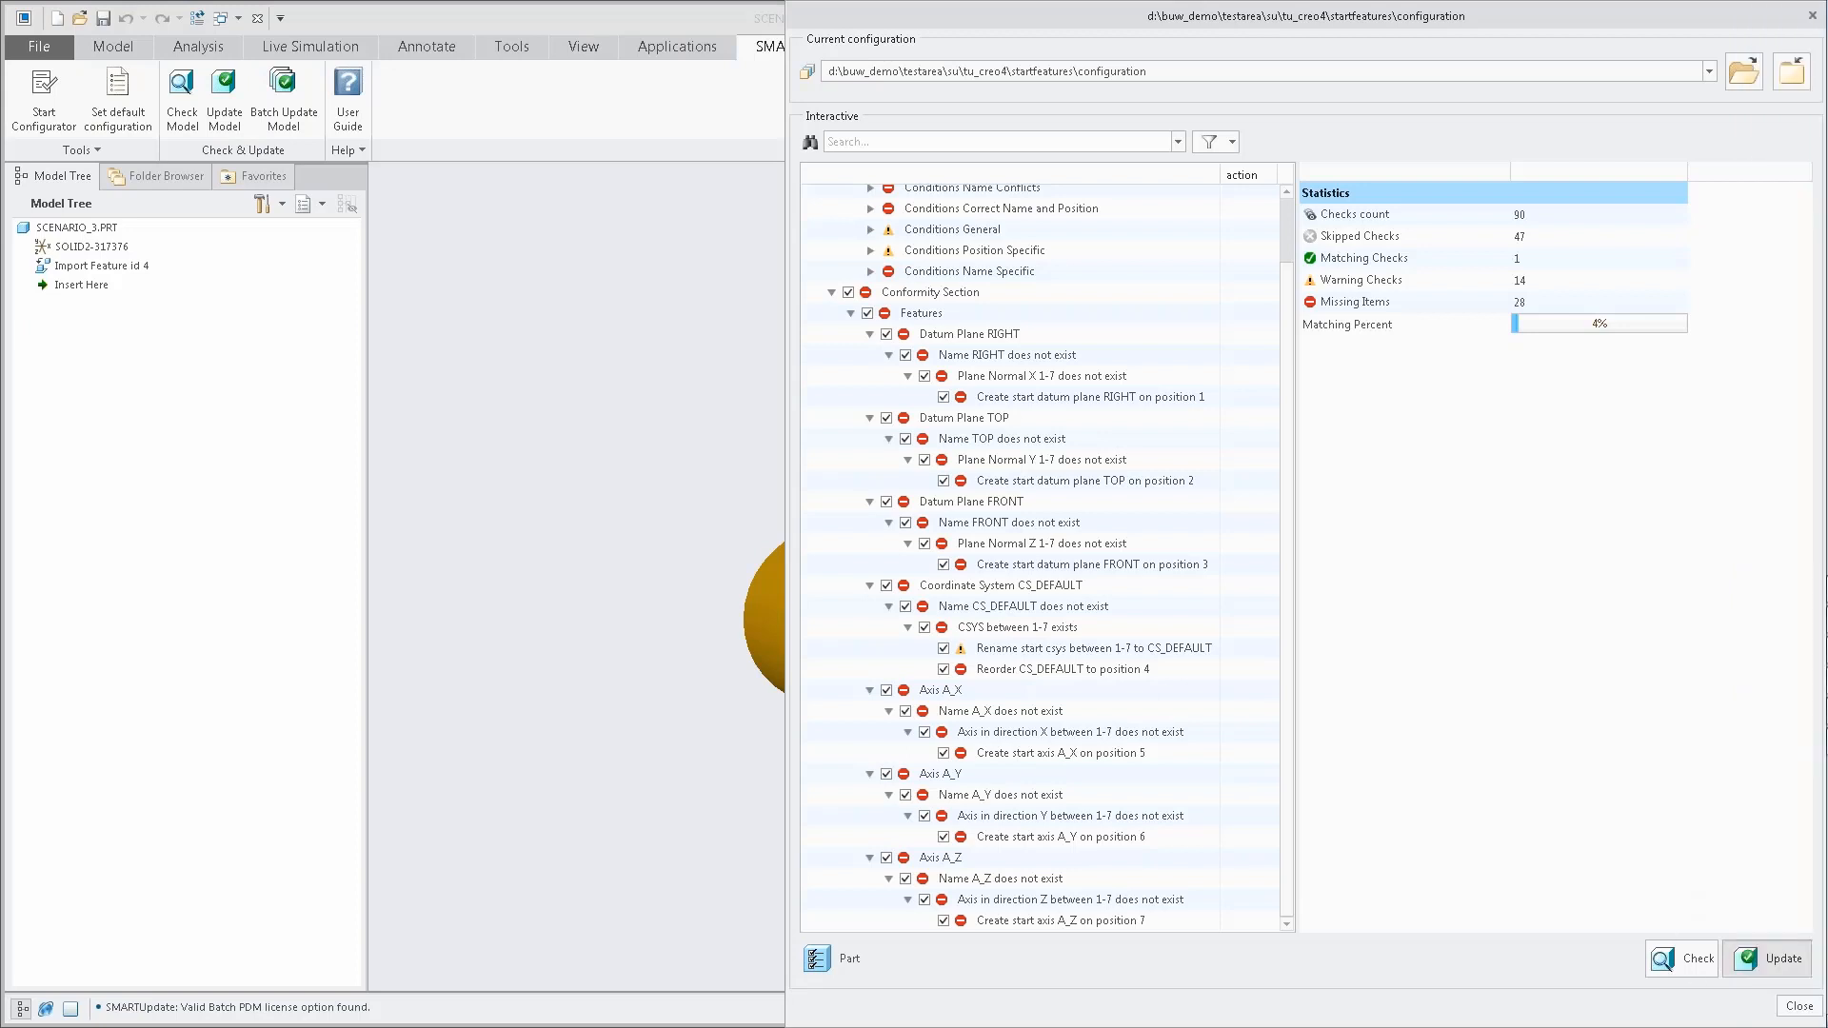
pyautogui.click(1769, 958)
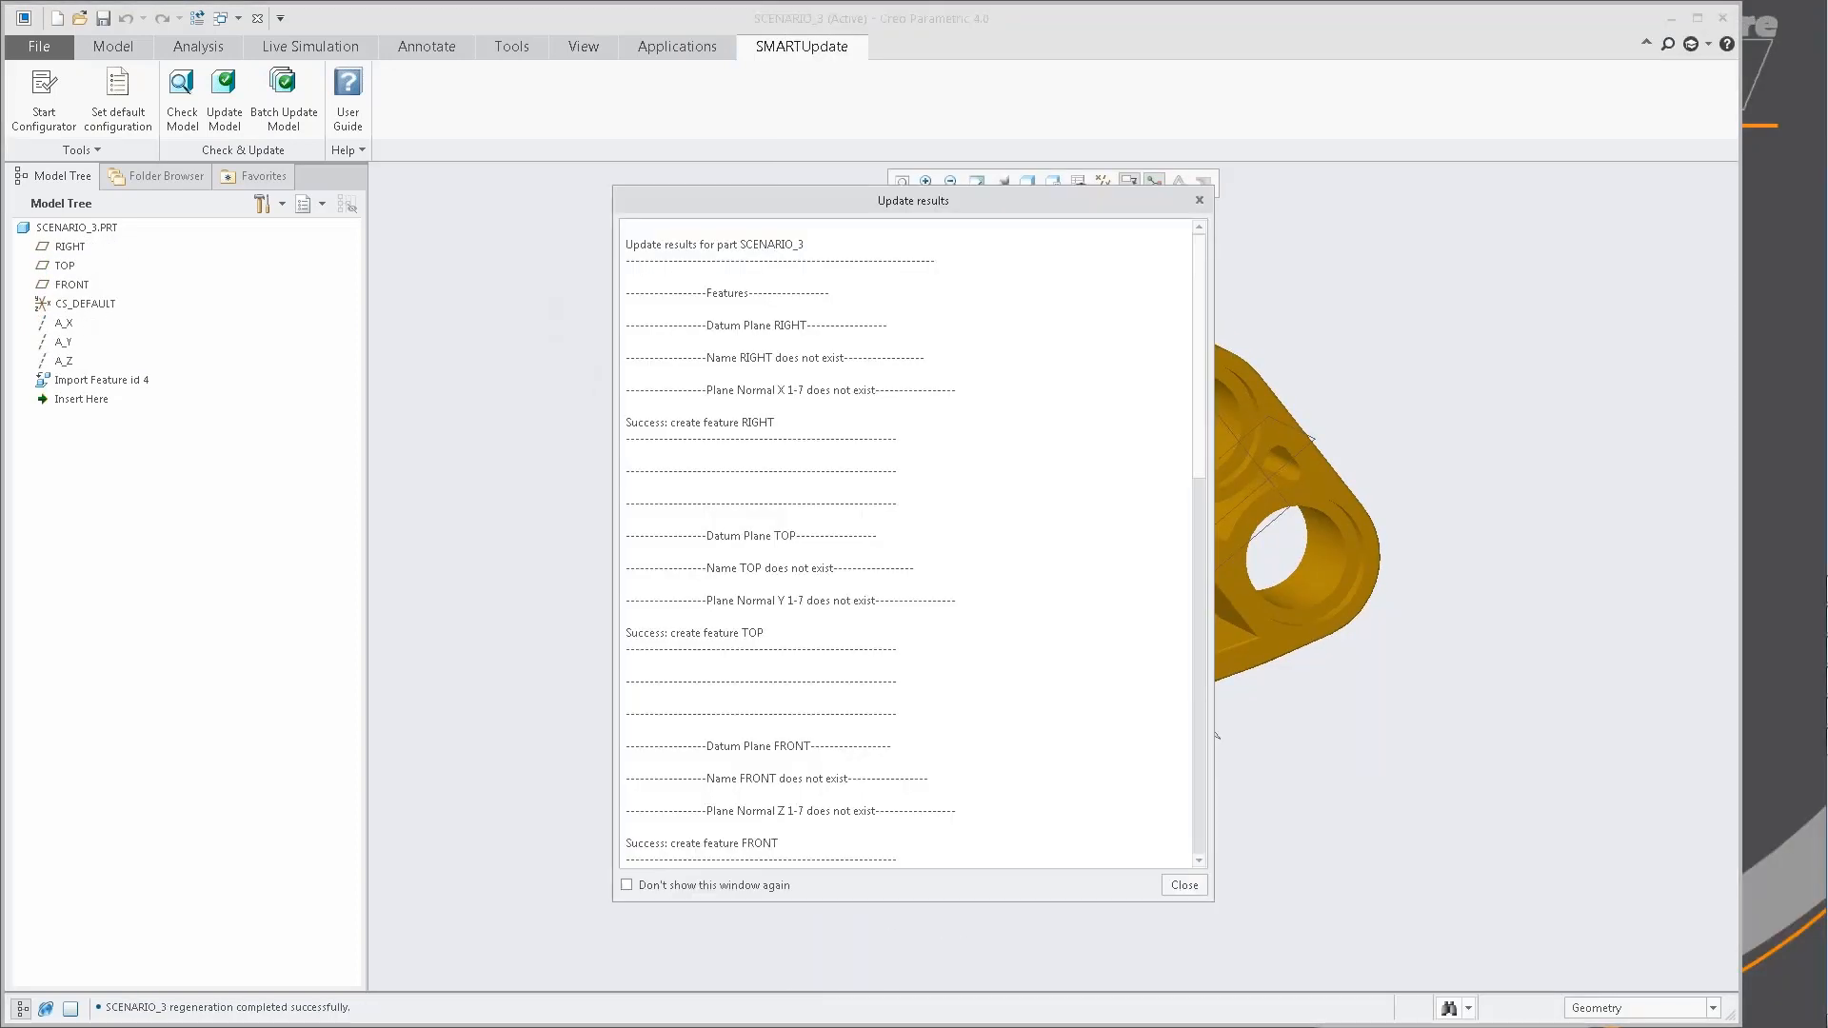
pyautogui.click(1184, 886)
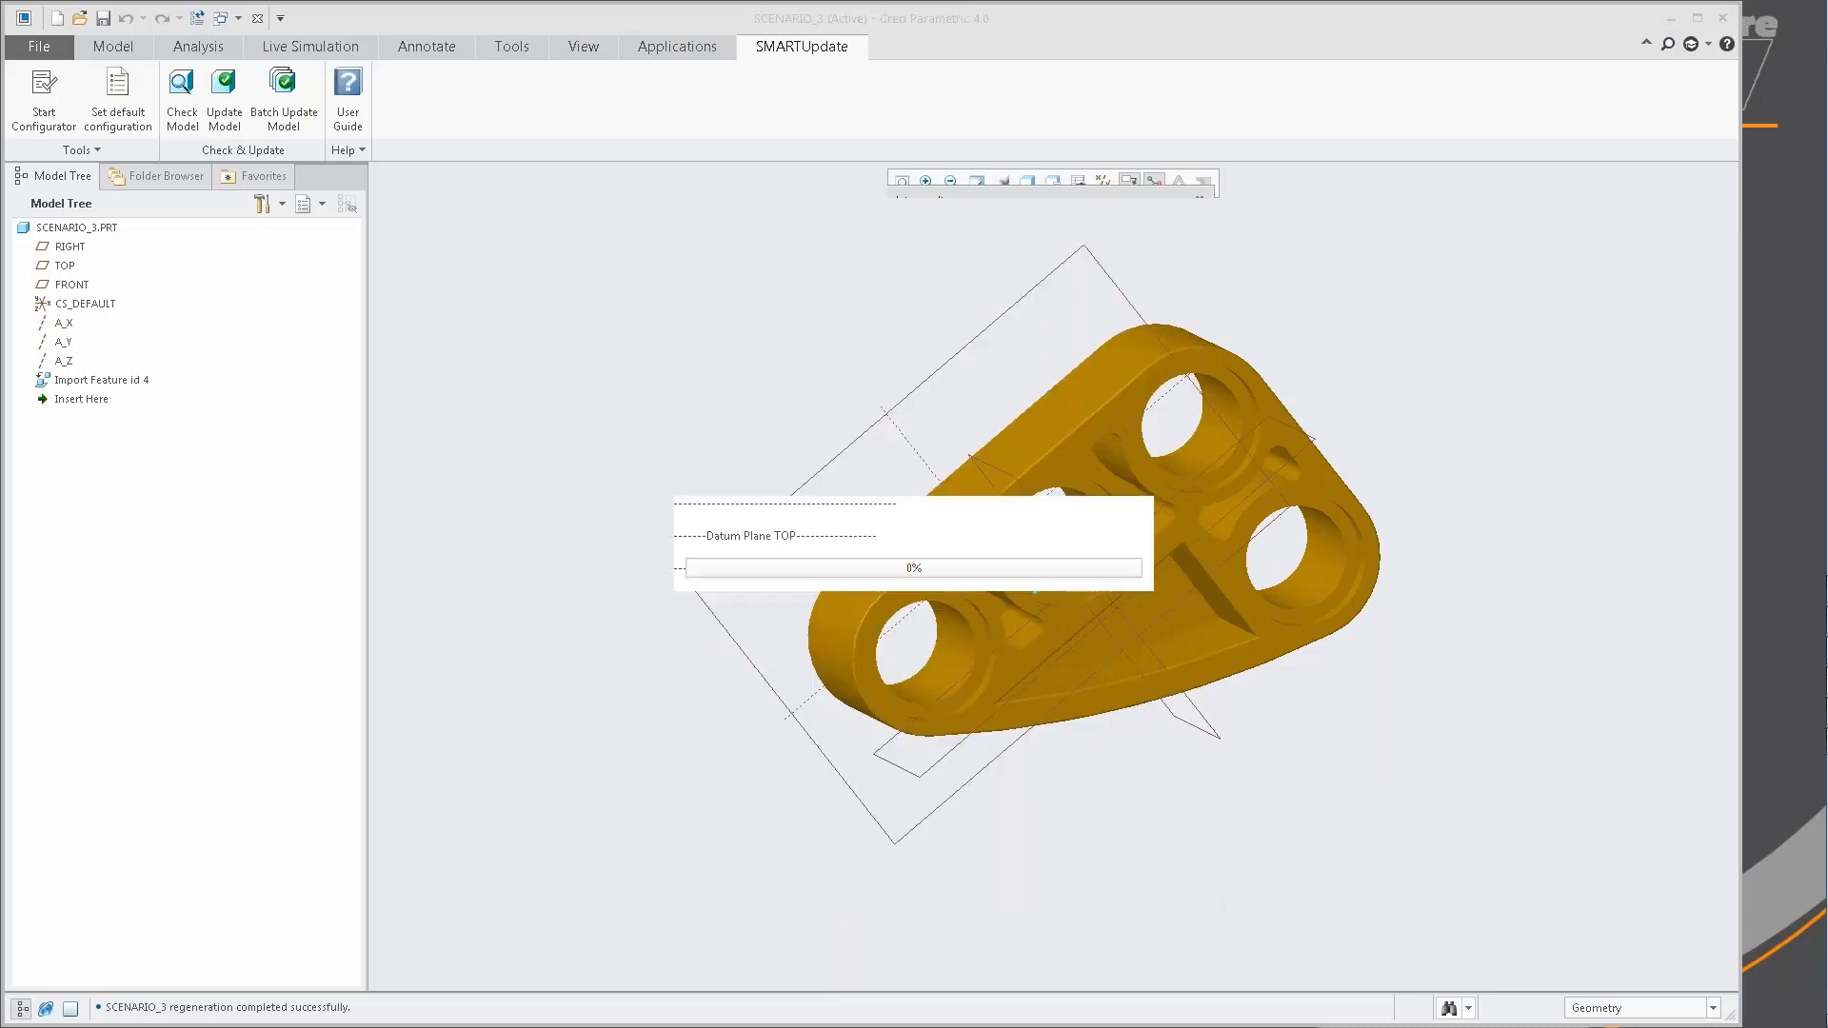
pyautogui.scroll(-1, 1119, 627)
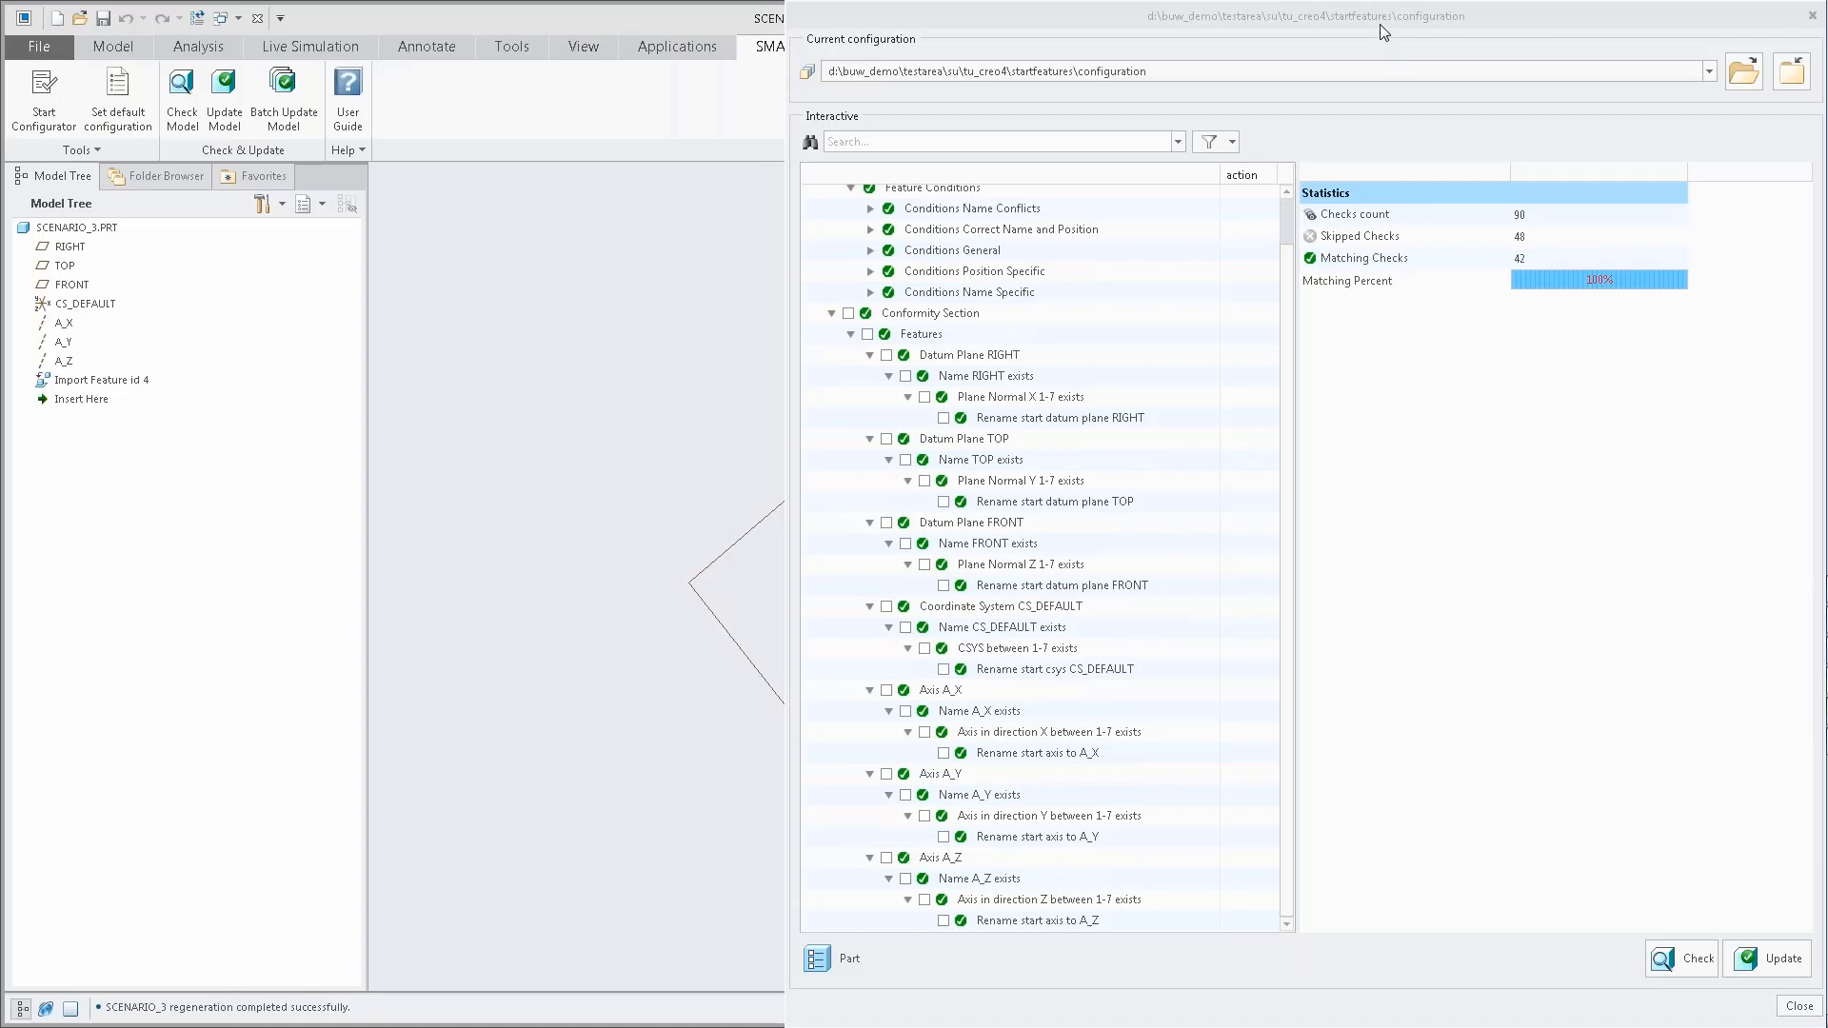
pyautogui.moveTo(1380, 19); pyautogui.dragTo(1198, 26)
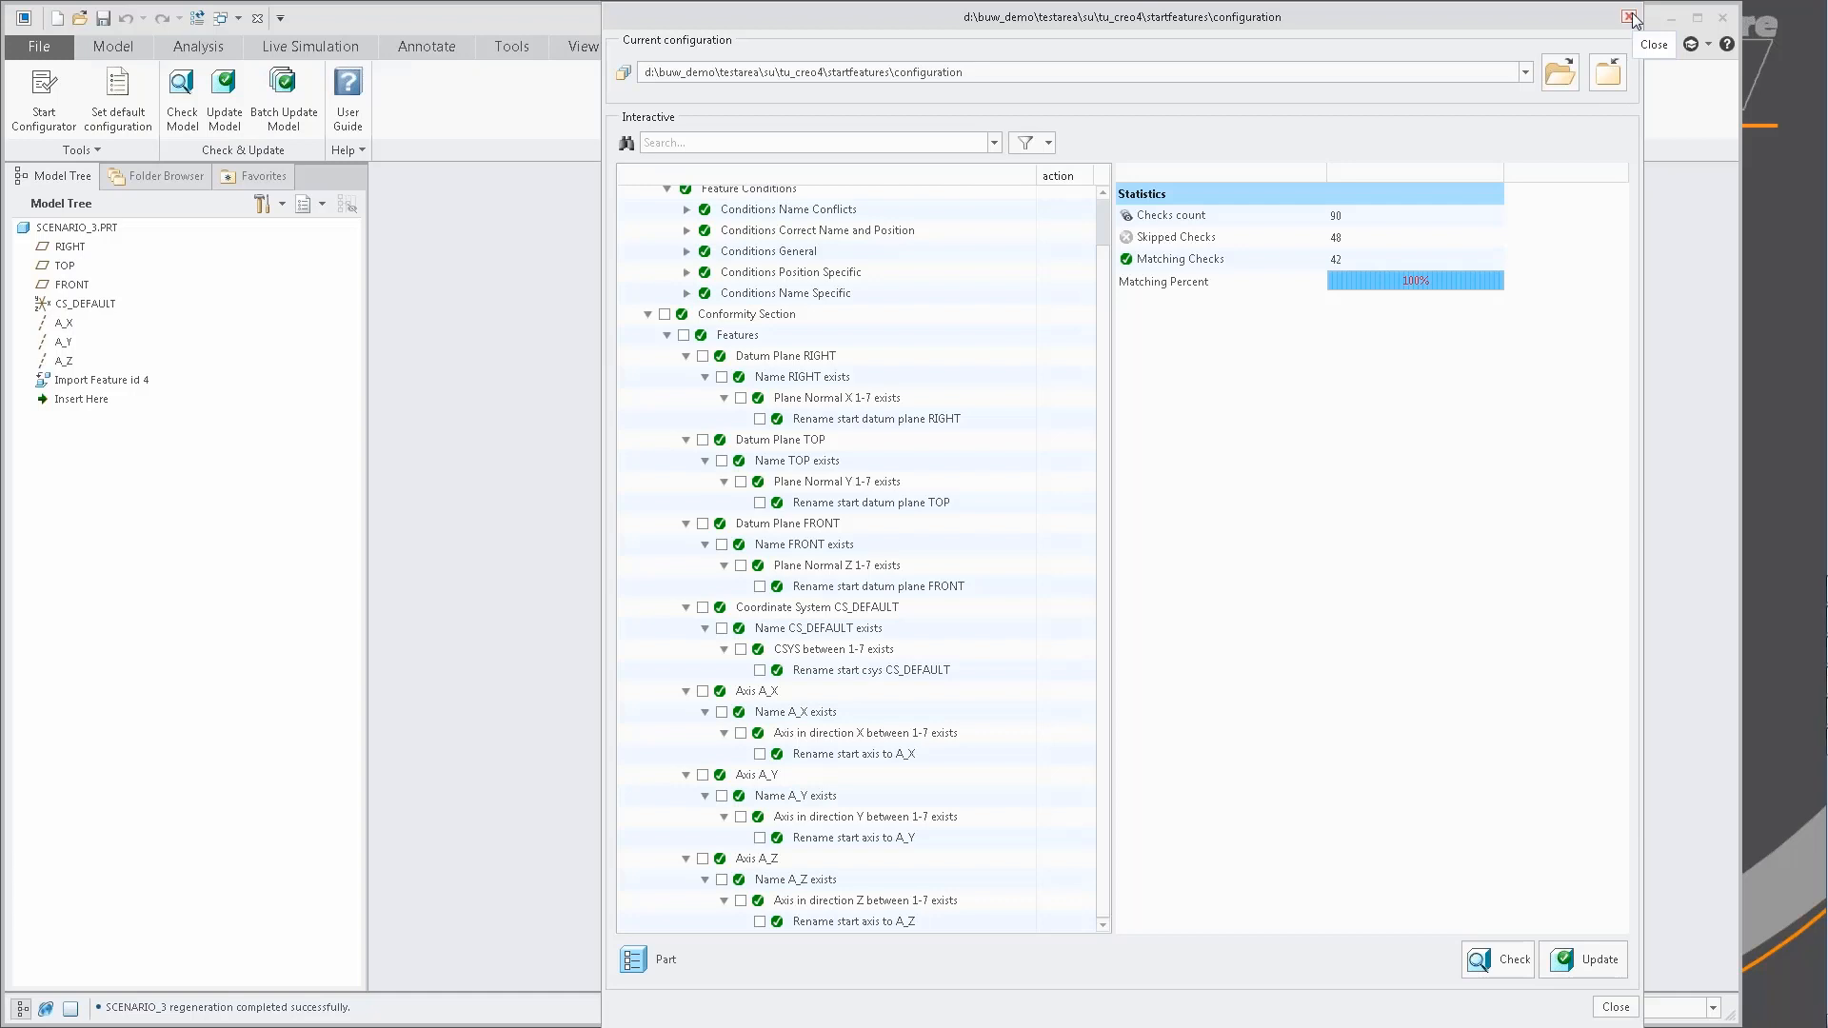
pyautogui.click(1633, 16)
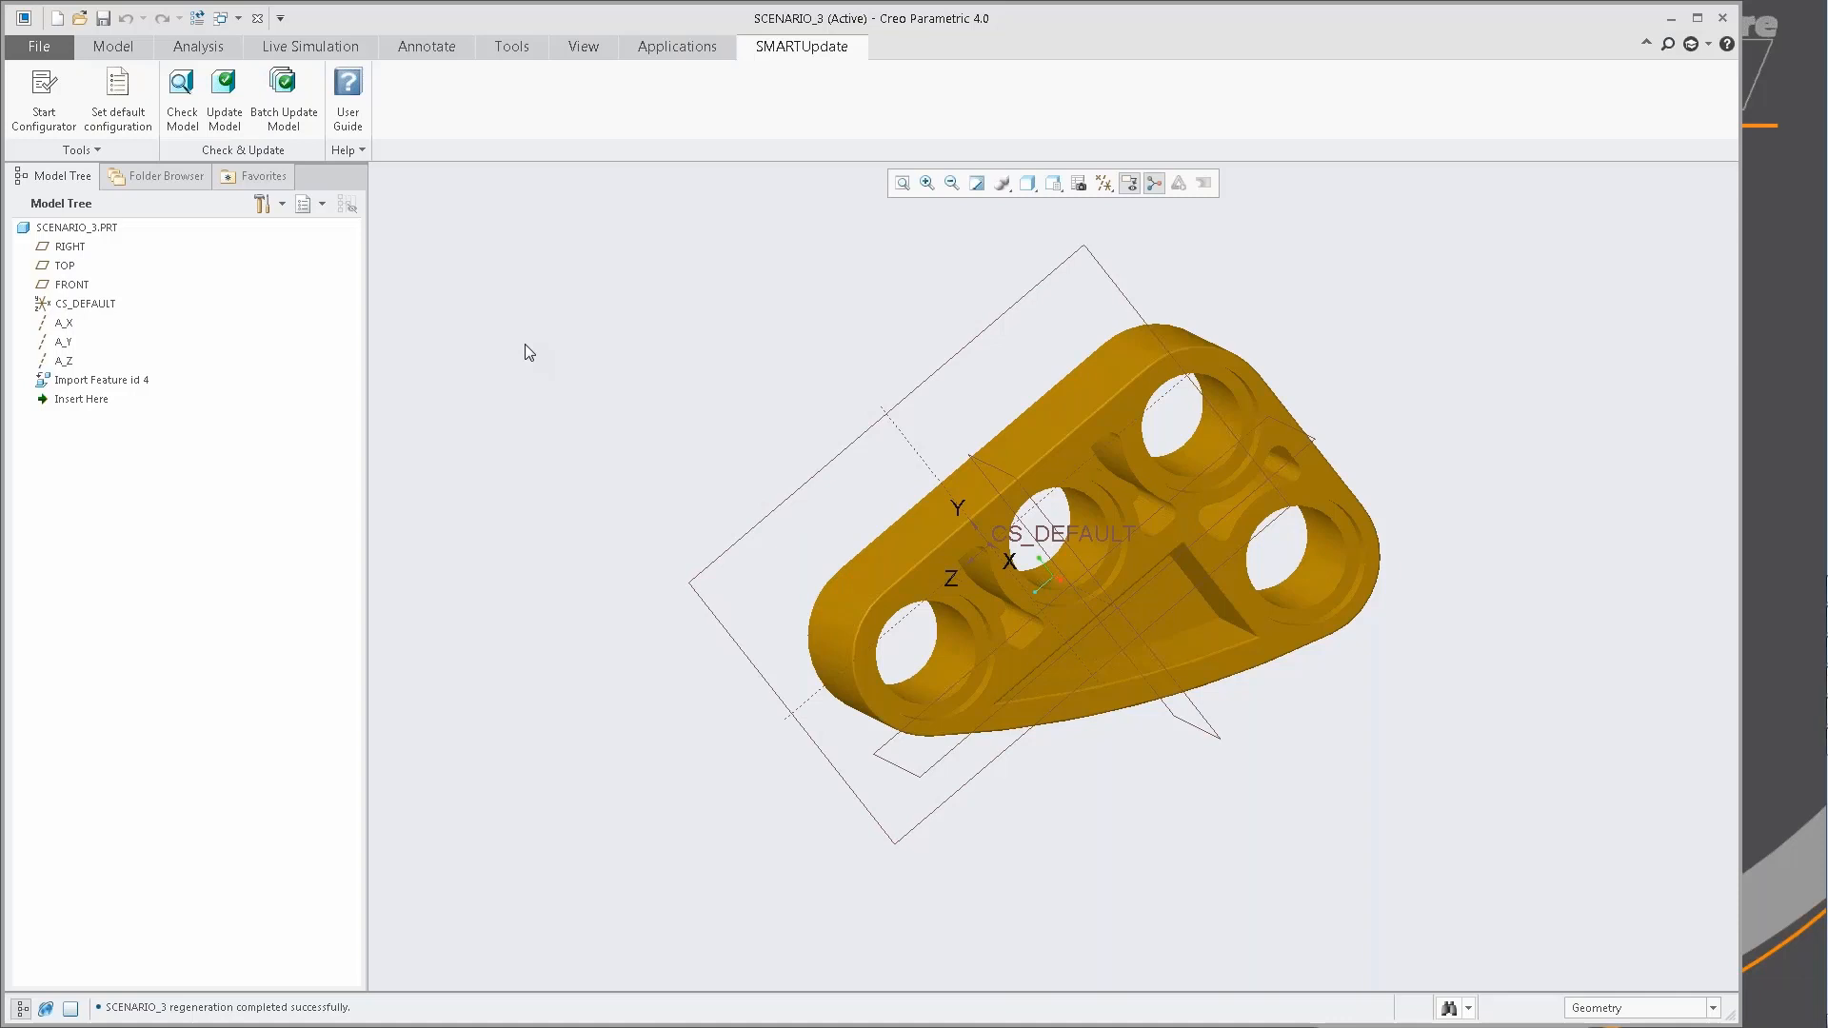
# Close SCENARIO_3 and erase all objects that are not displayed from the session.
pyautogui.scroll(1, 666, 4)
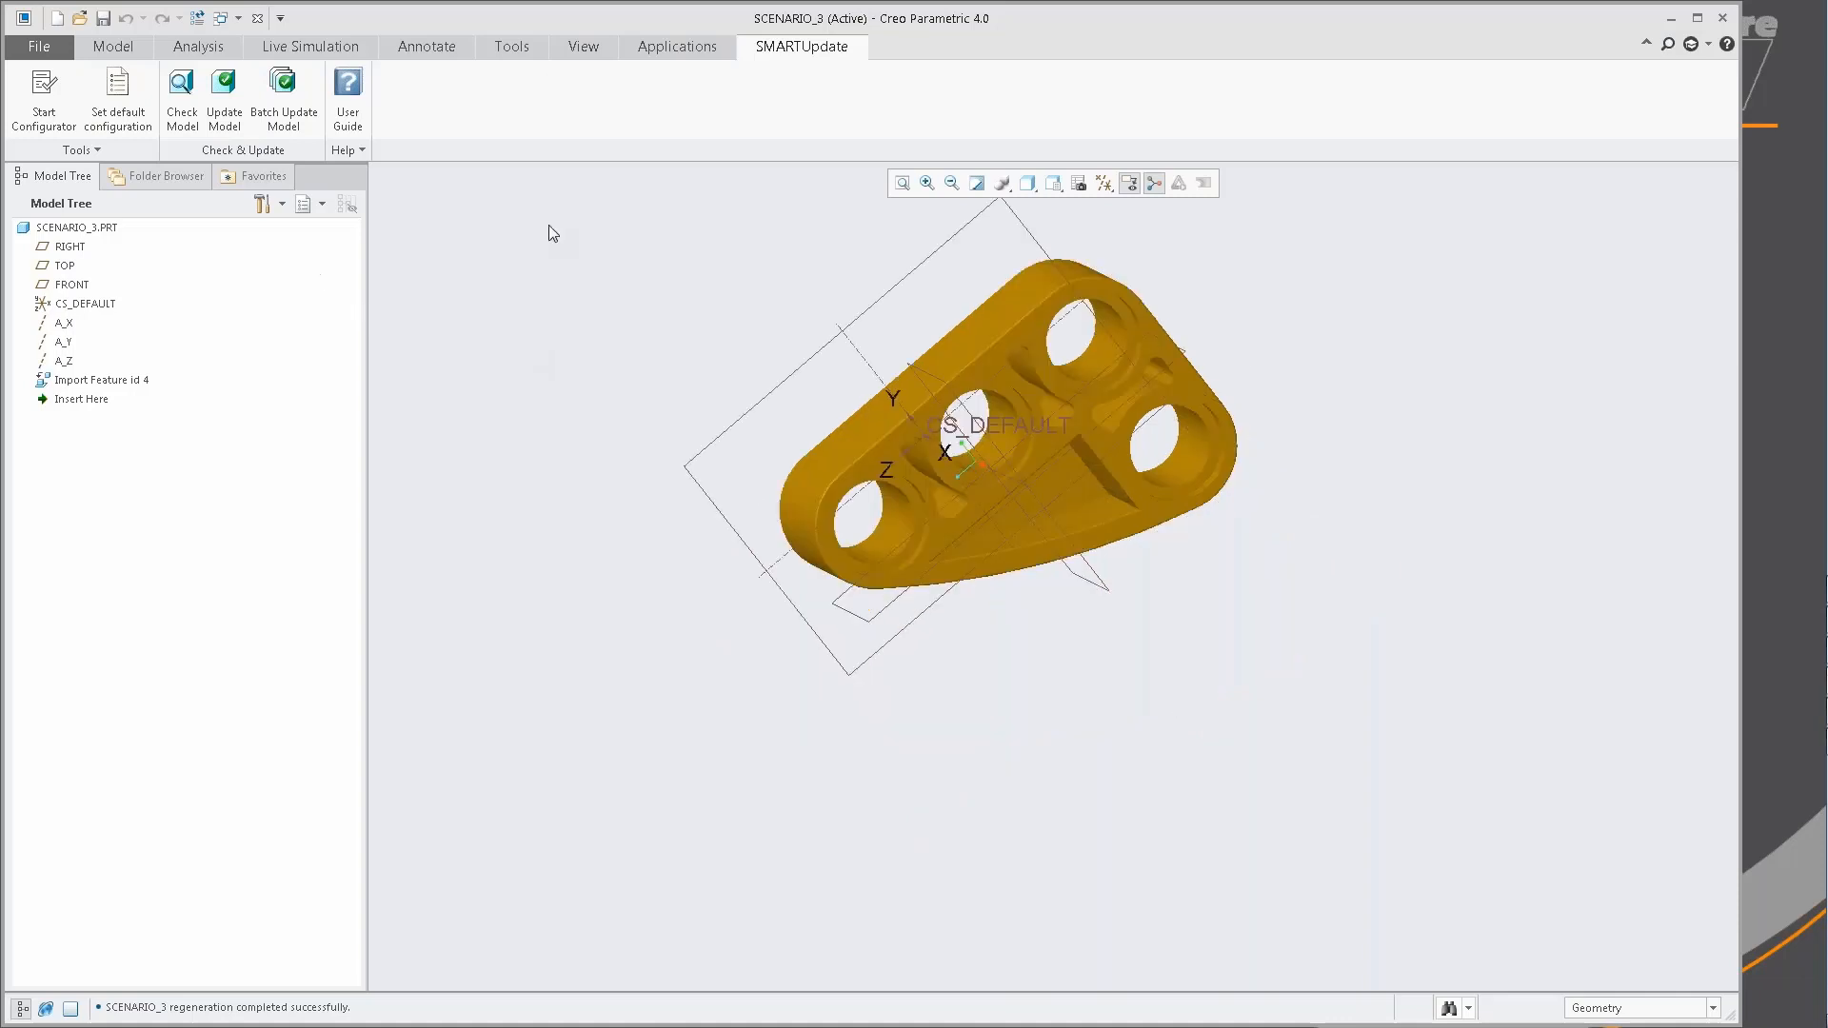
pyautogui.click(258, 21)
pyautogui.click(252, 95)
pyautogui.press('Return')
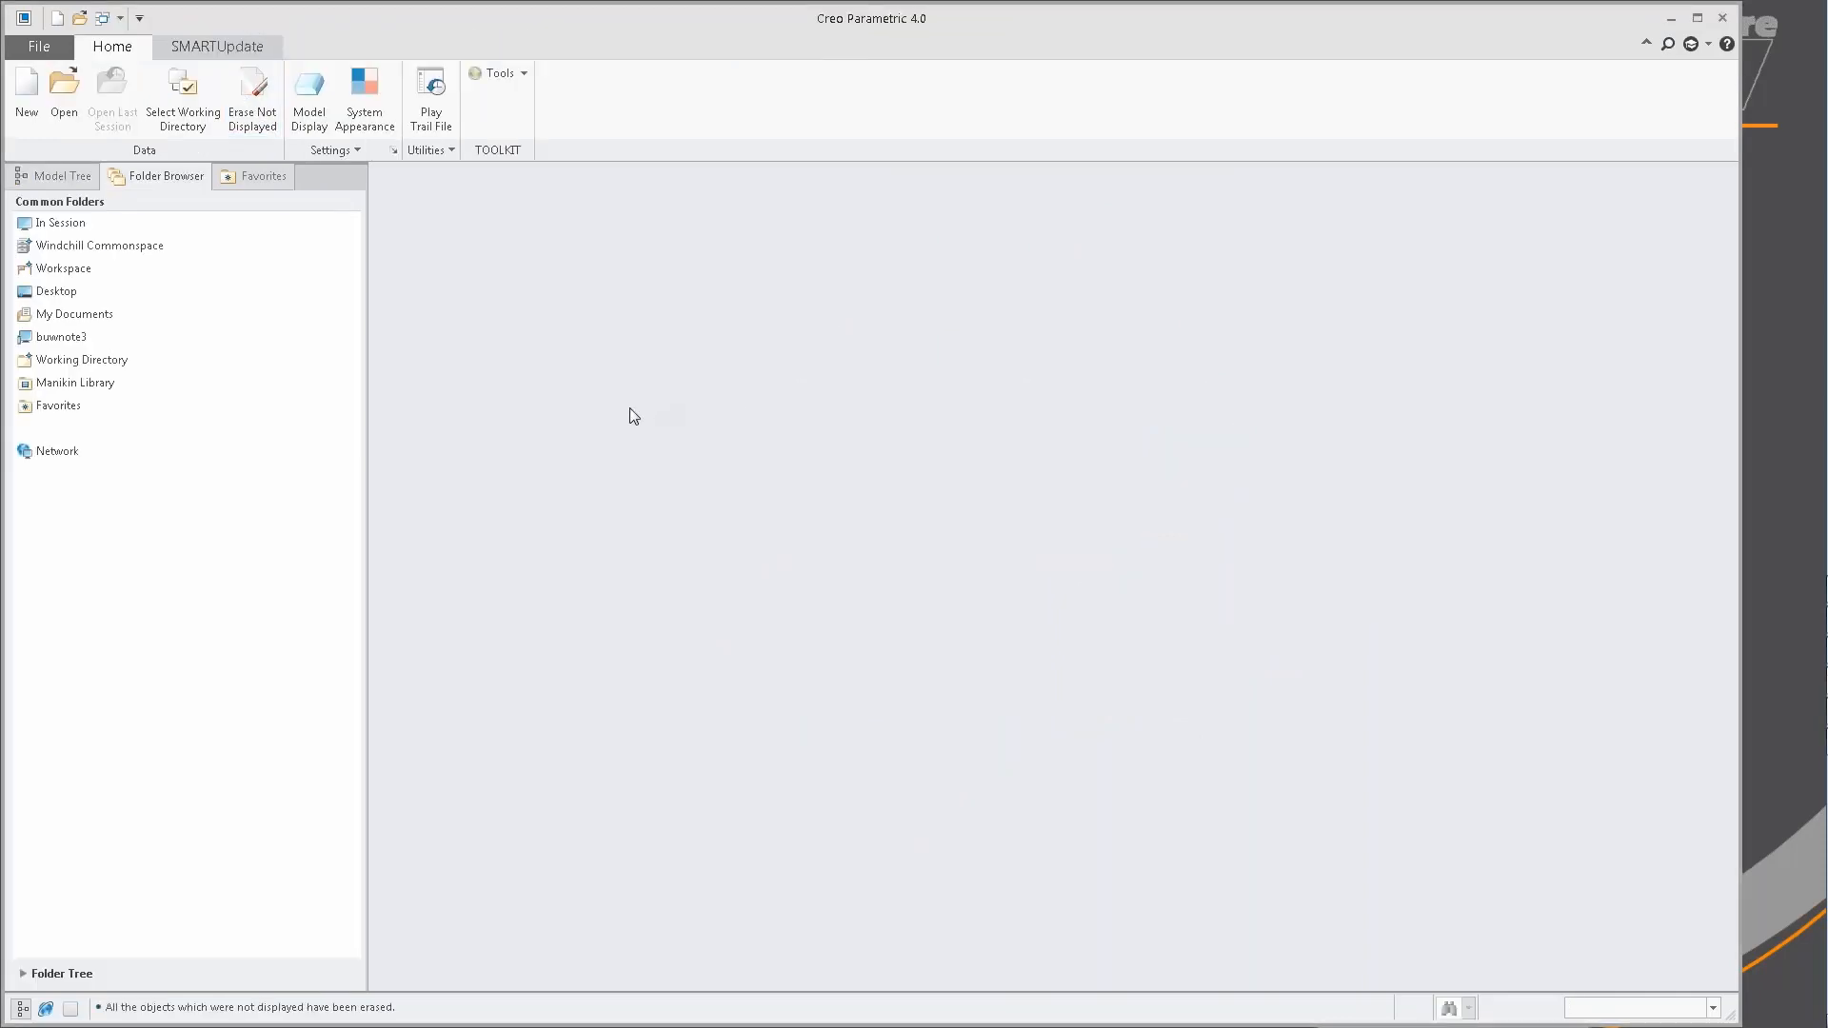
# Set the mbd folder inside tu_creo4 as working directory and open the SMARTUpdate configurator.
pyautogui.click(216, 359)
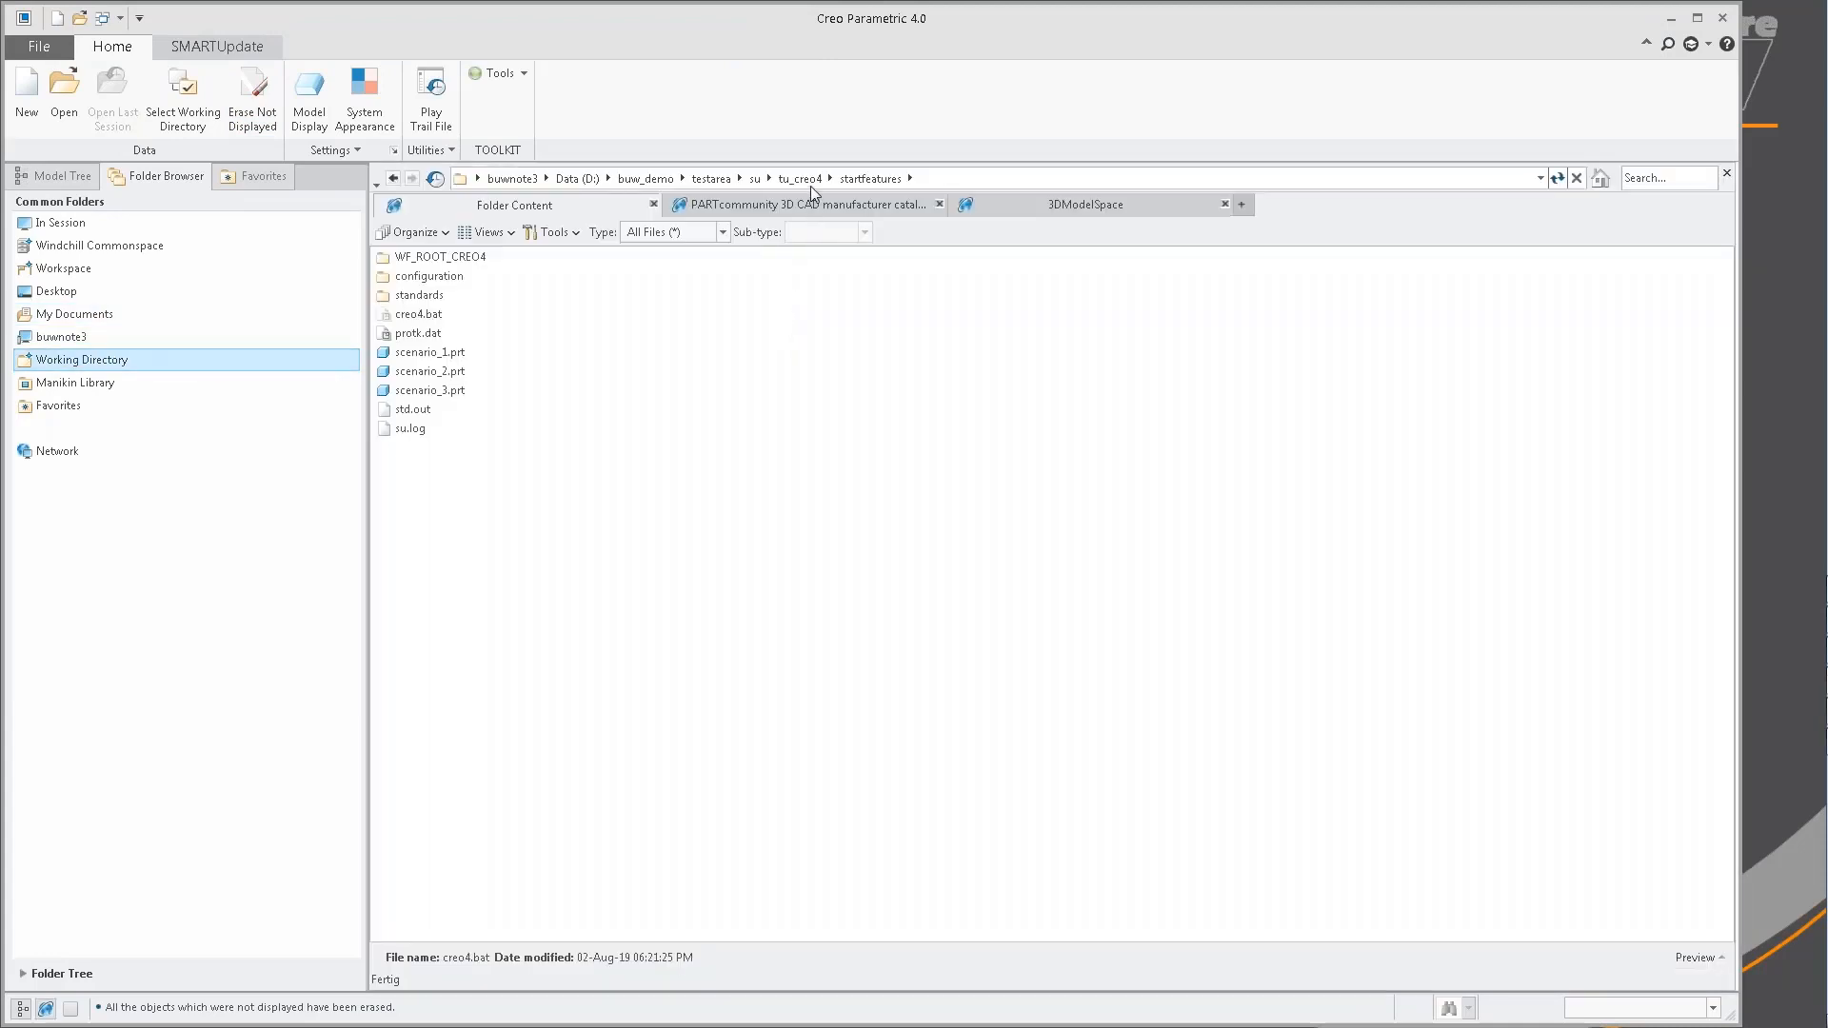
pyautogui.click(810, 181)
pyautogui.rightClick(408, 296)
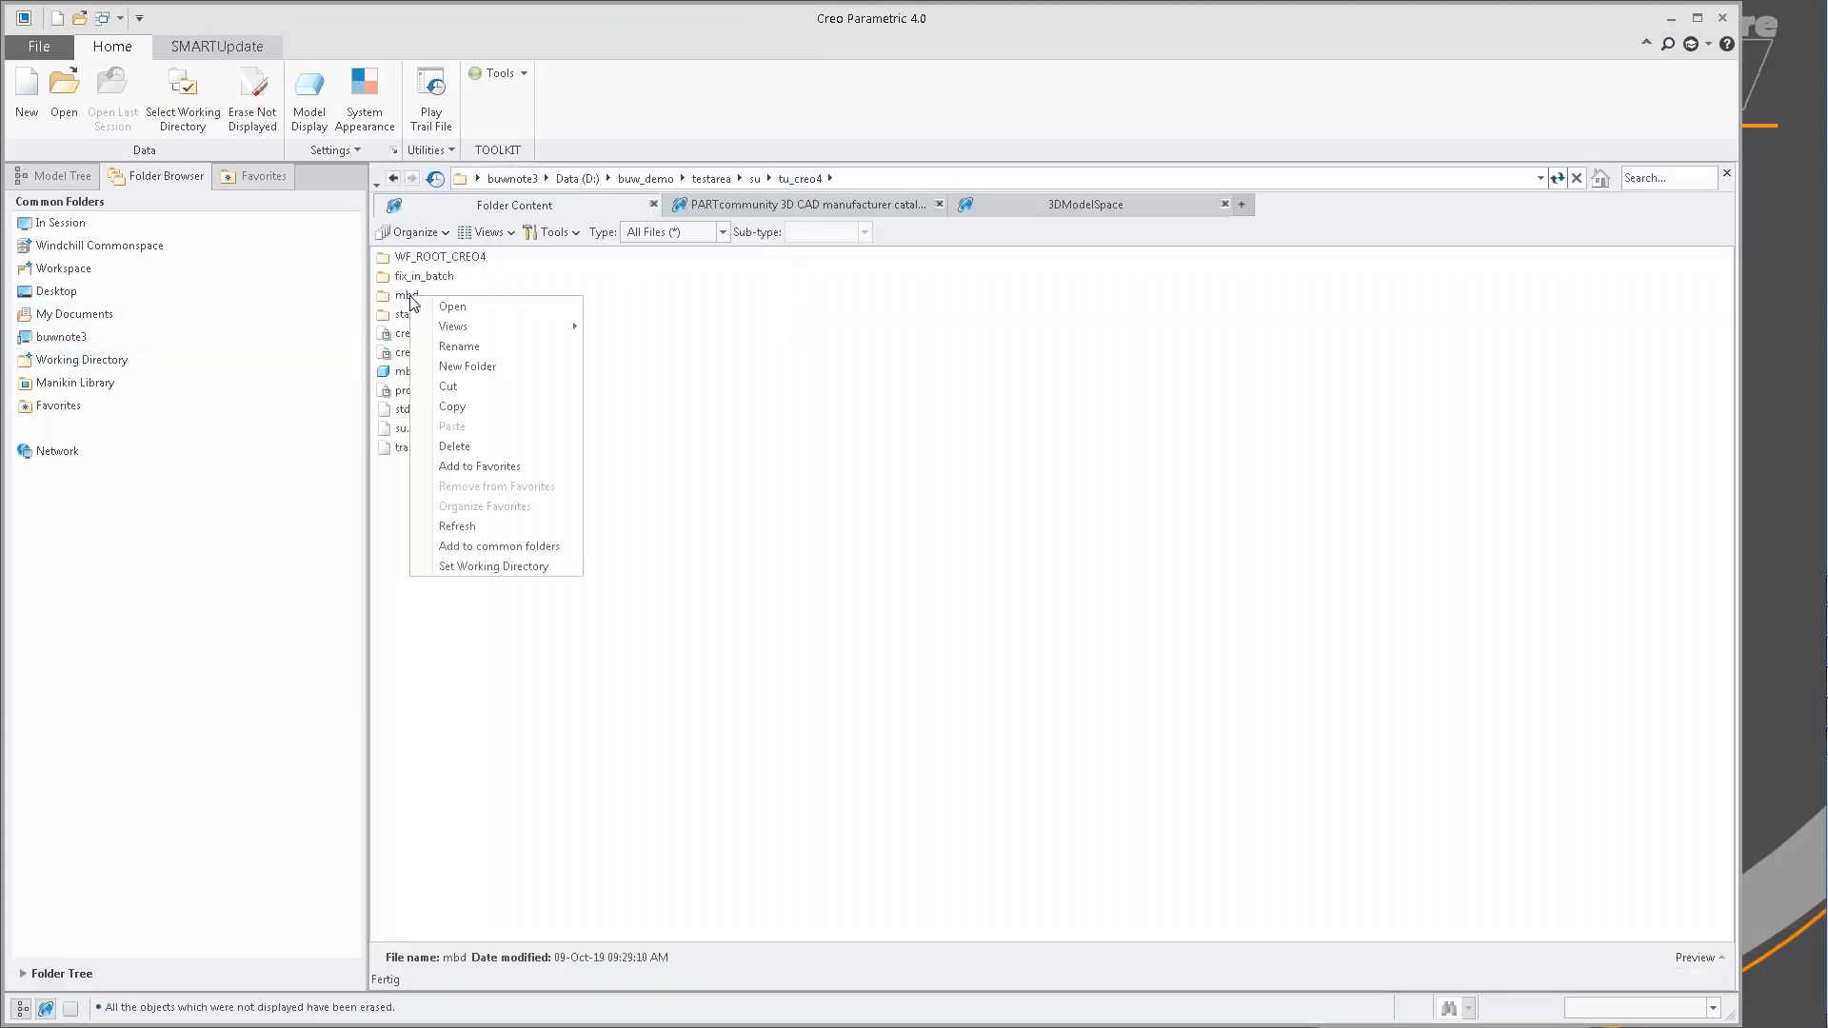
pyautogui.click(505, 567)
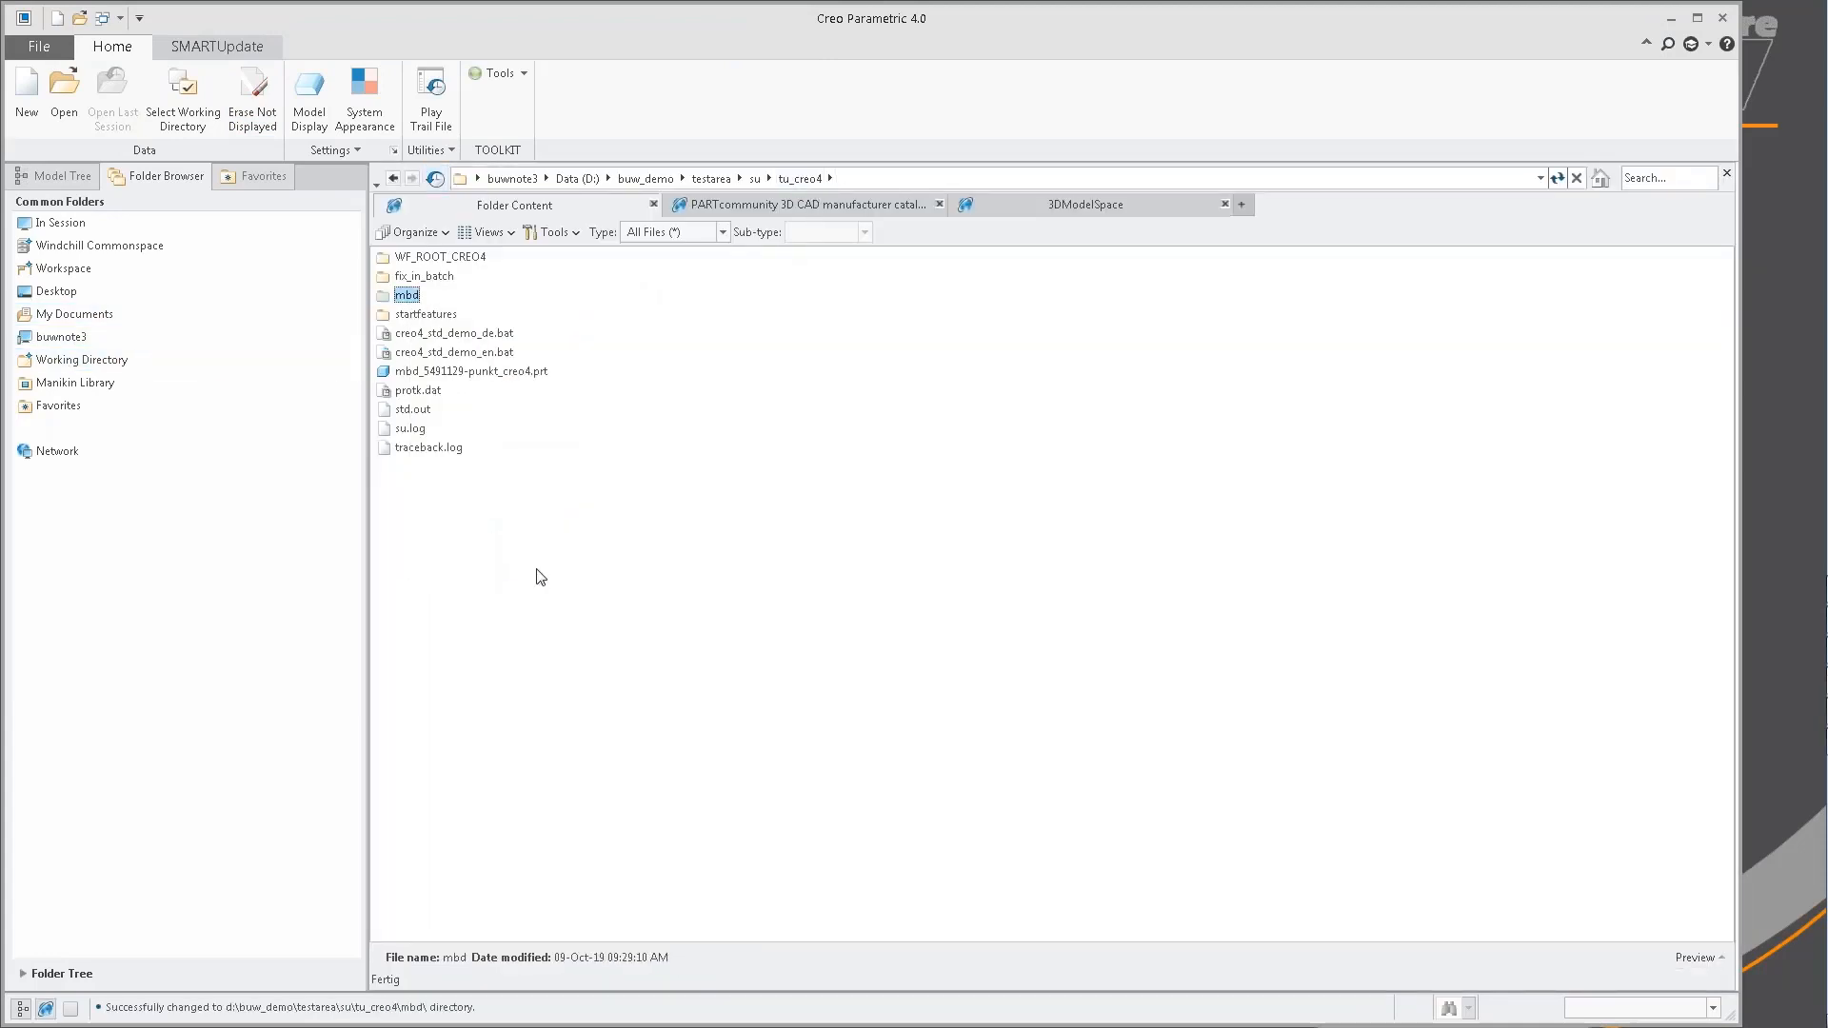
pyautogui.click(217, 46)
pyautogui.click(43, 95)
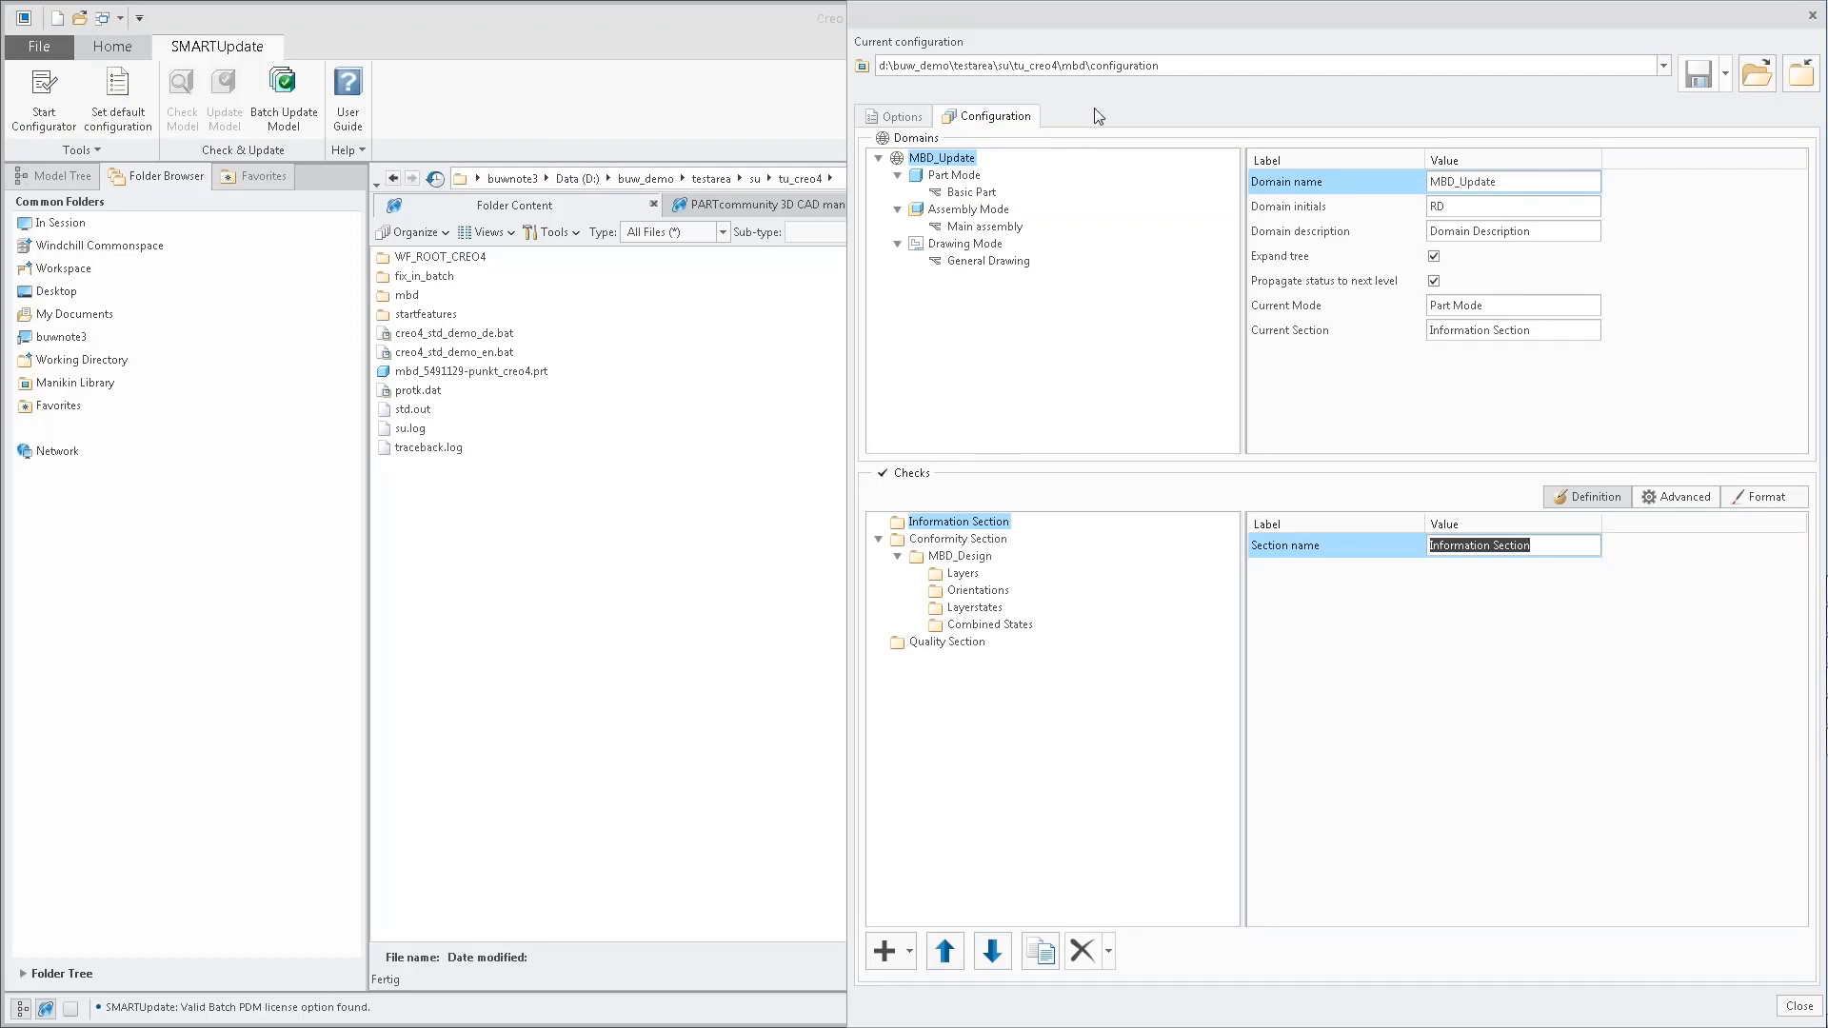
# Start adding checks from a model to the Layers group of MBD_Design, with start.prt from the startparts folder as the model.
pyautogui.click(963, 564)
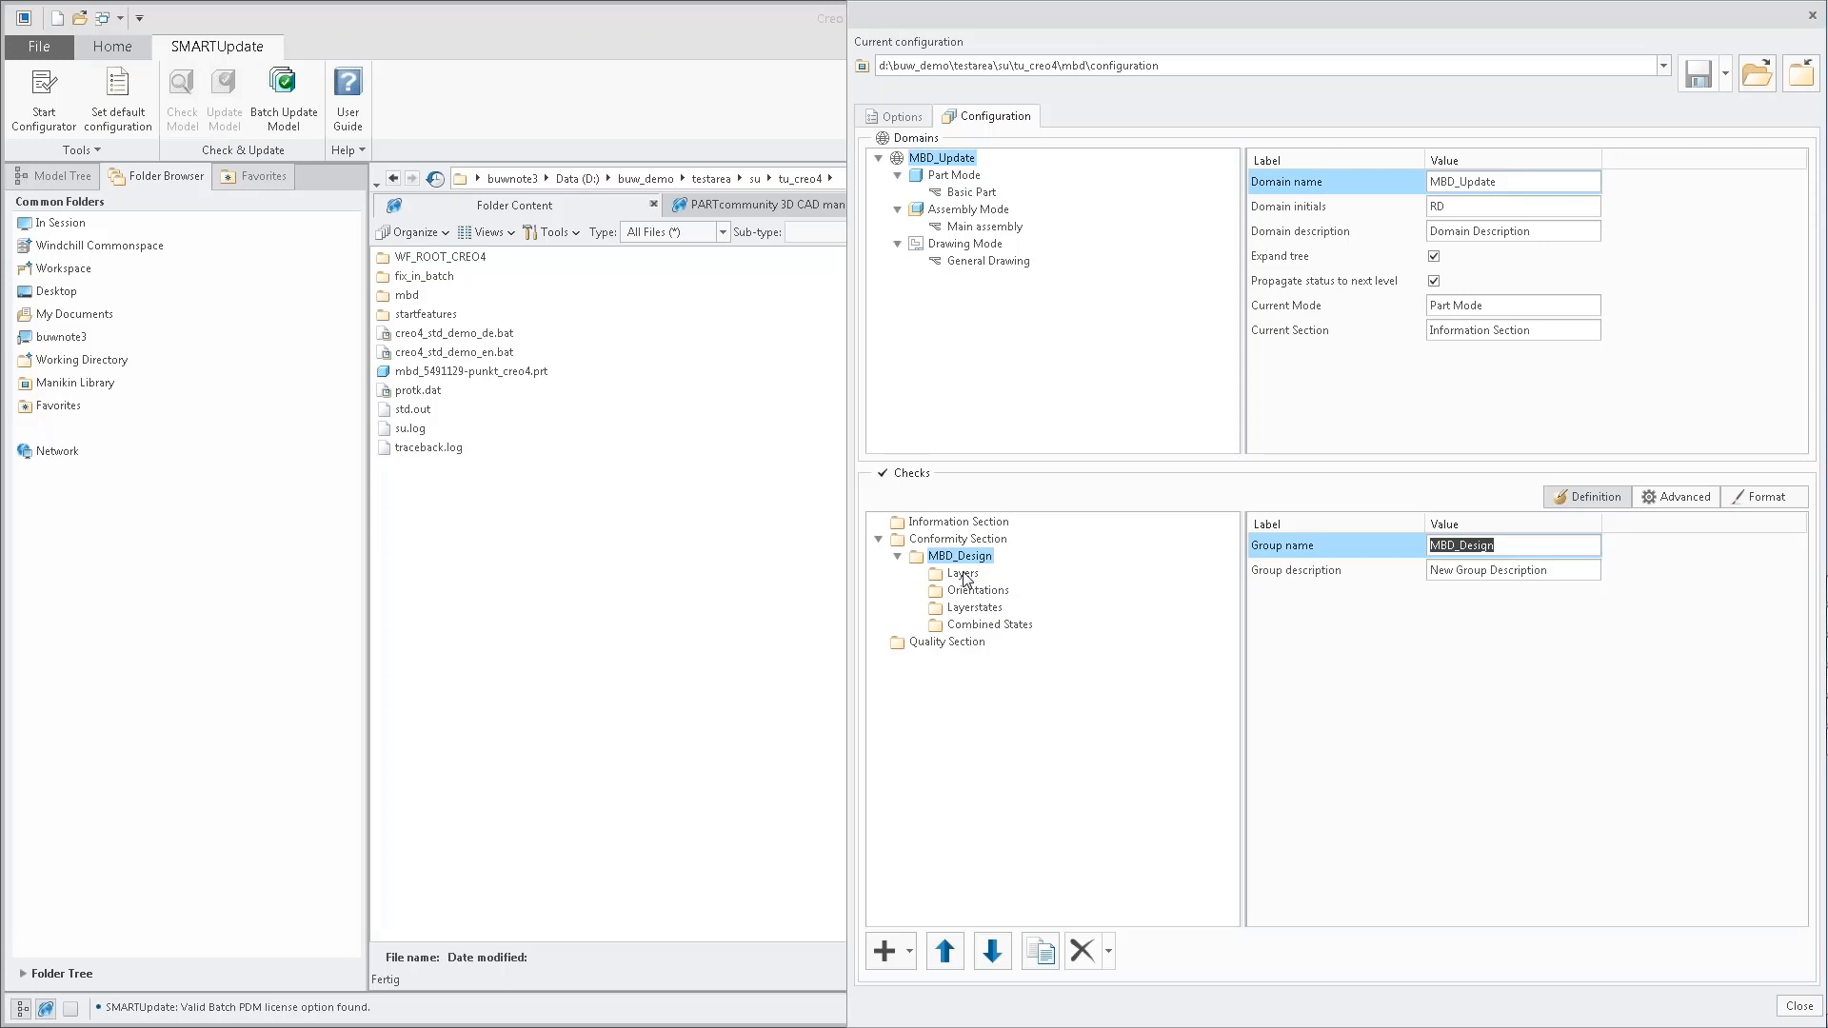
pyautogui.click(963, 574)
pyautogui.rightClick(963, 573)
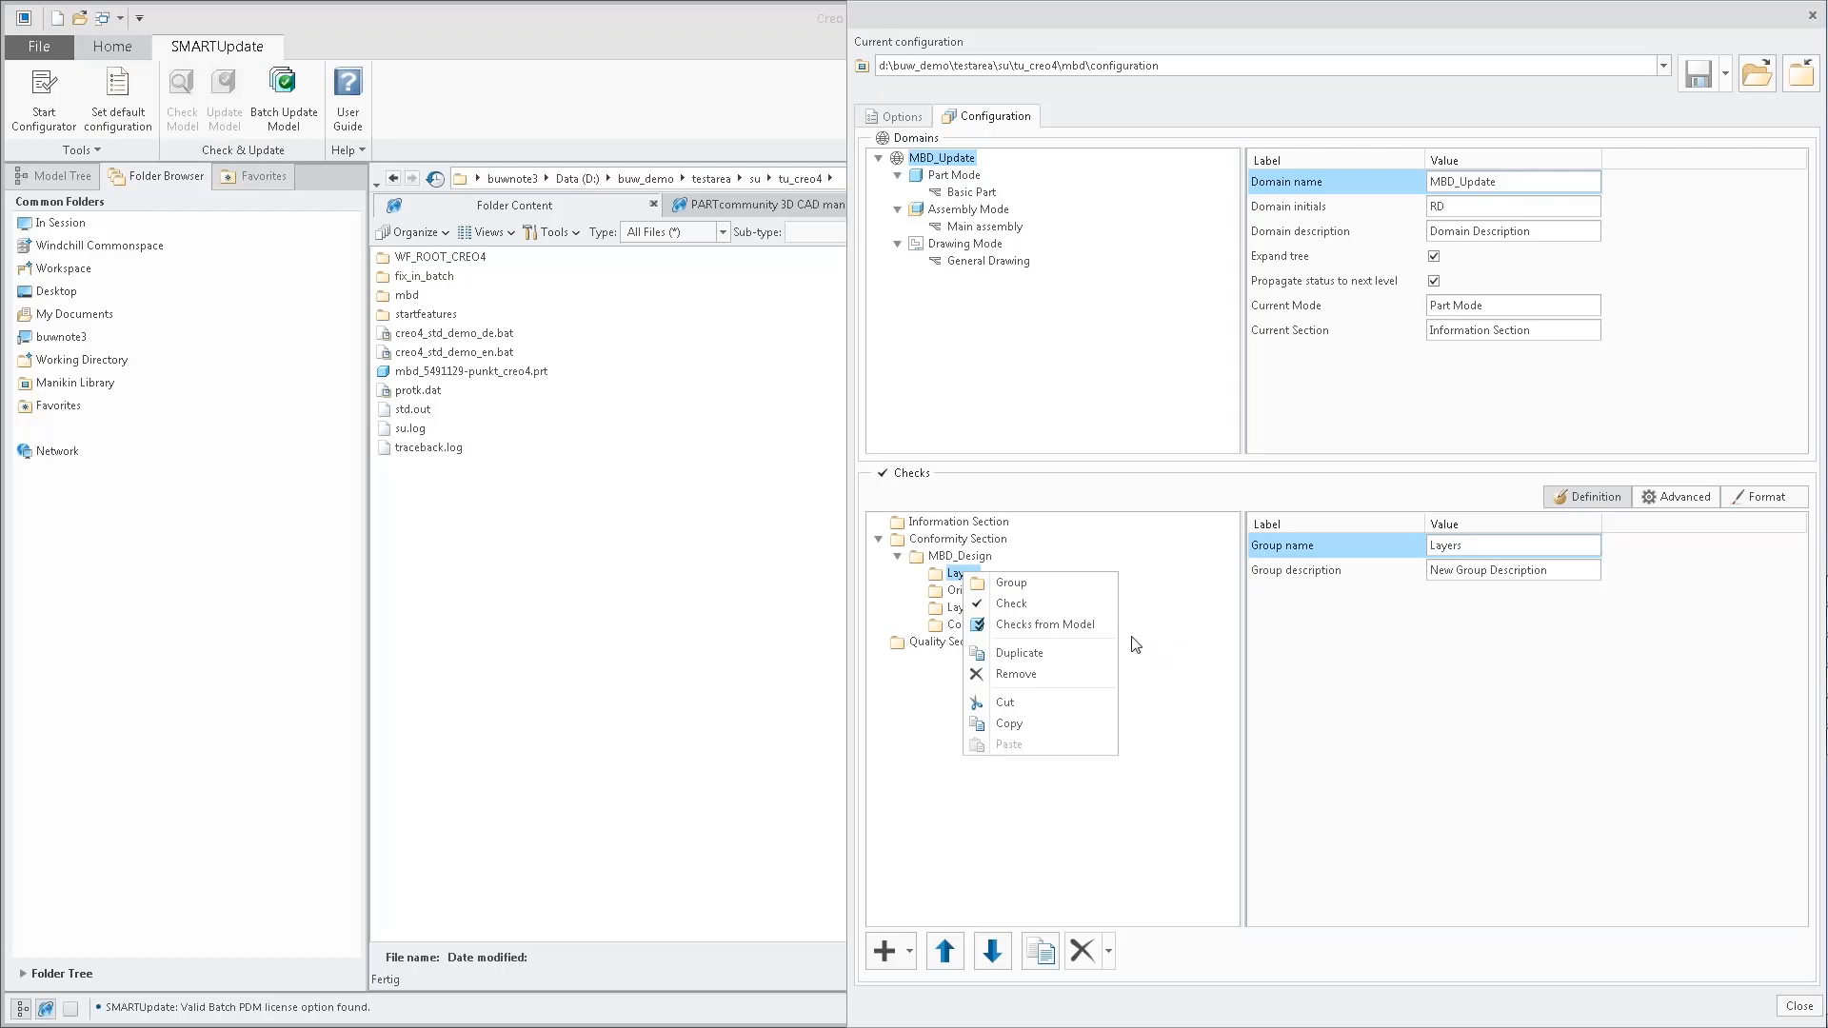
pyautogui.click(1083, 628)
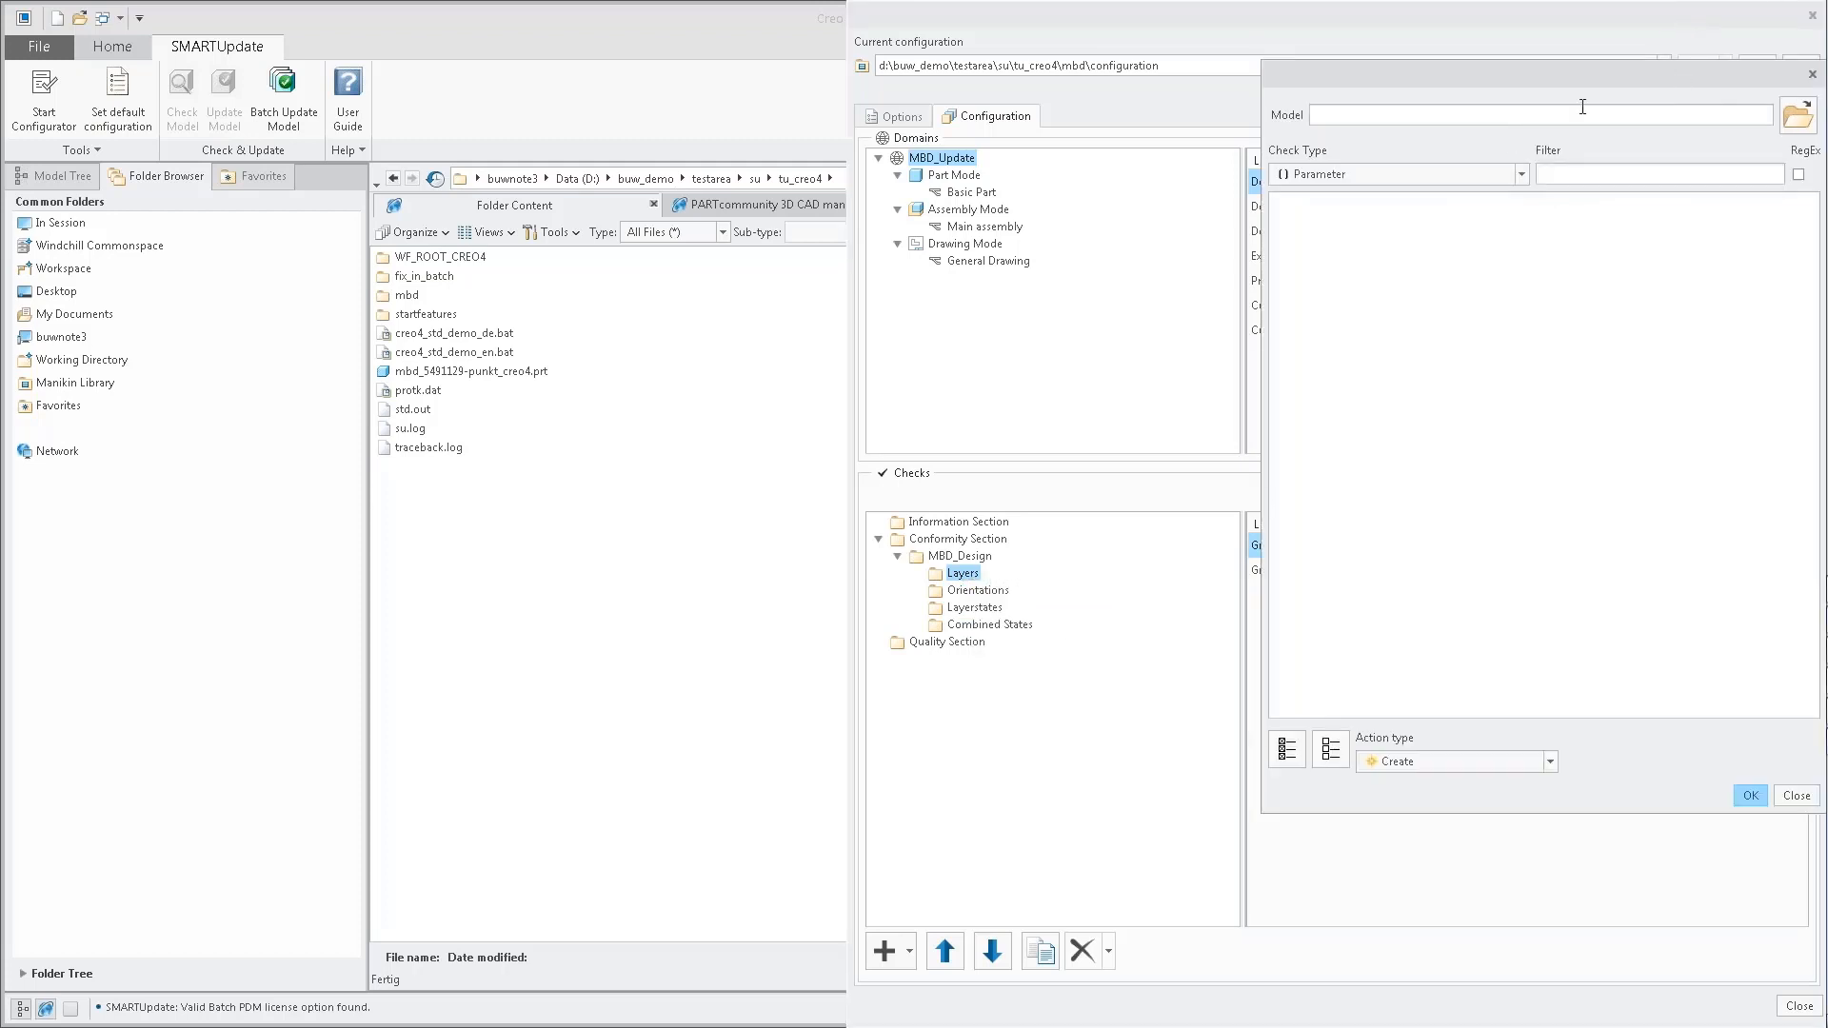
pyautogui.click(1798, 115)
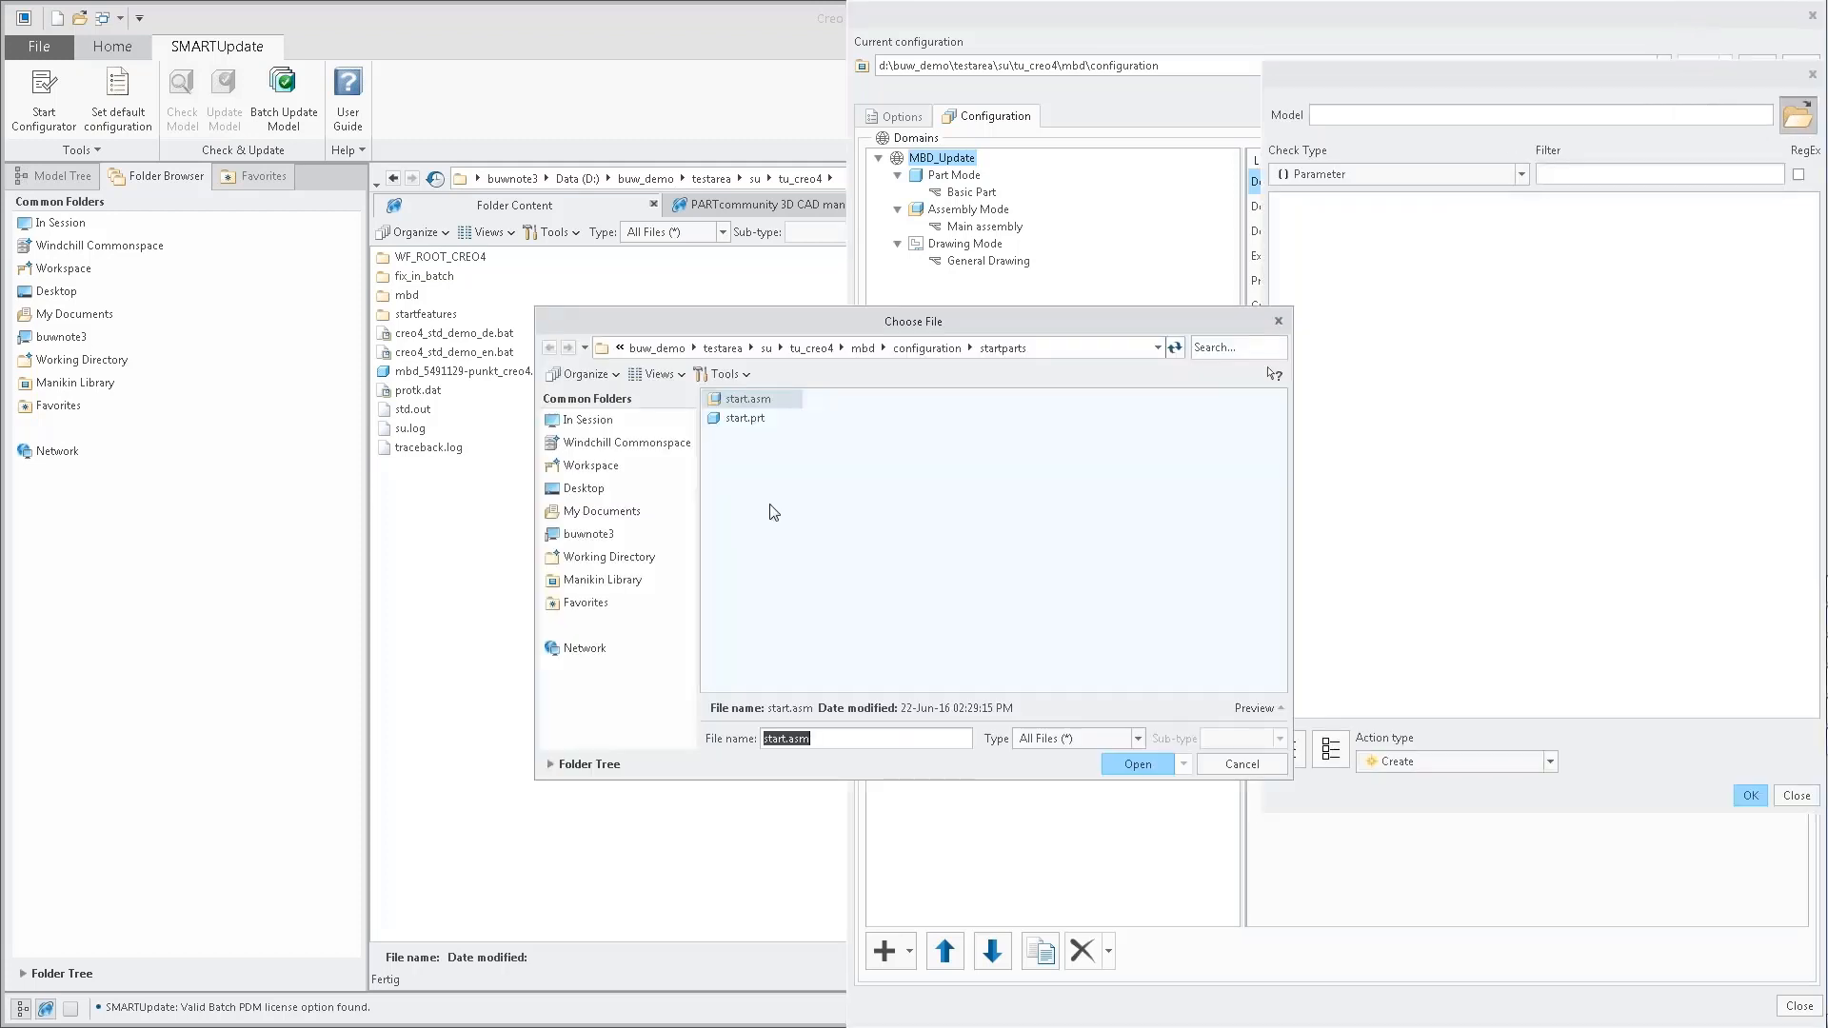
pyautogui.click(751, 420)
pyautogui.doubleClick(752, 422)
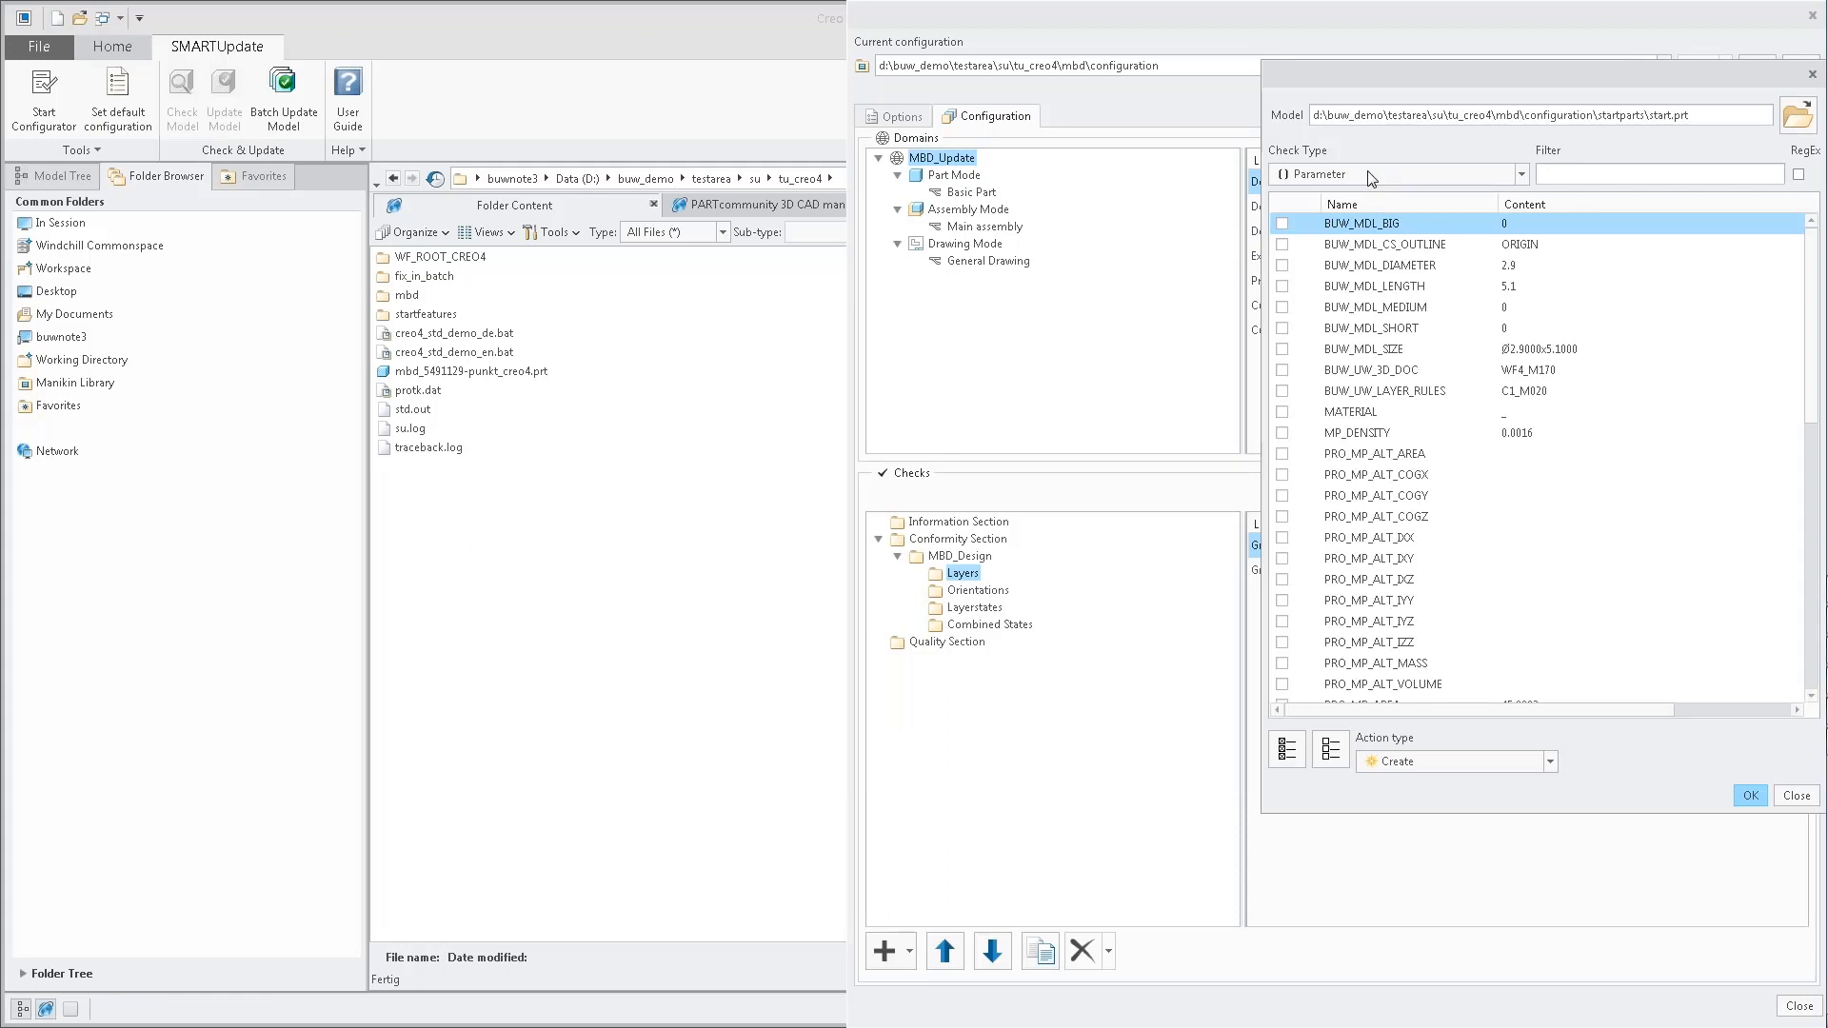
# Add Create checks for all layers of start.prt to the Layers group and inspect the definition of the 000___STATES layer check.
pyautogui.click(1371, 175)
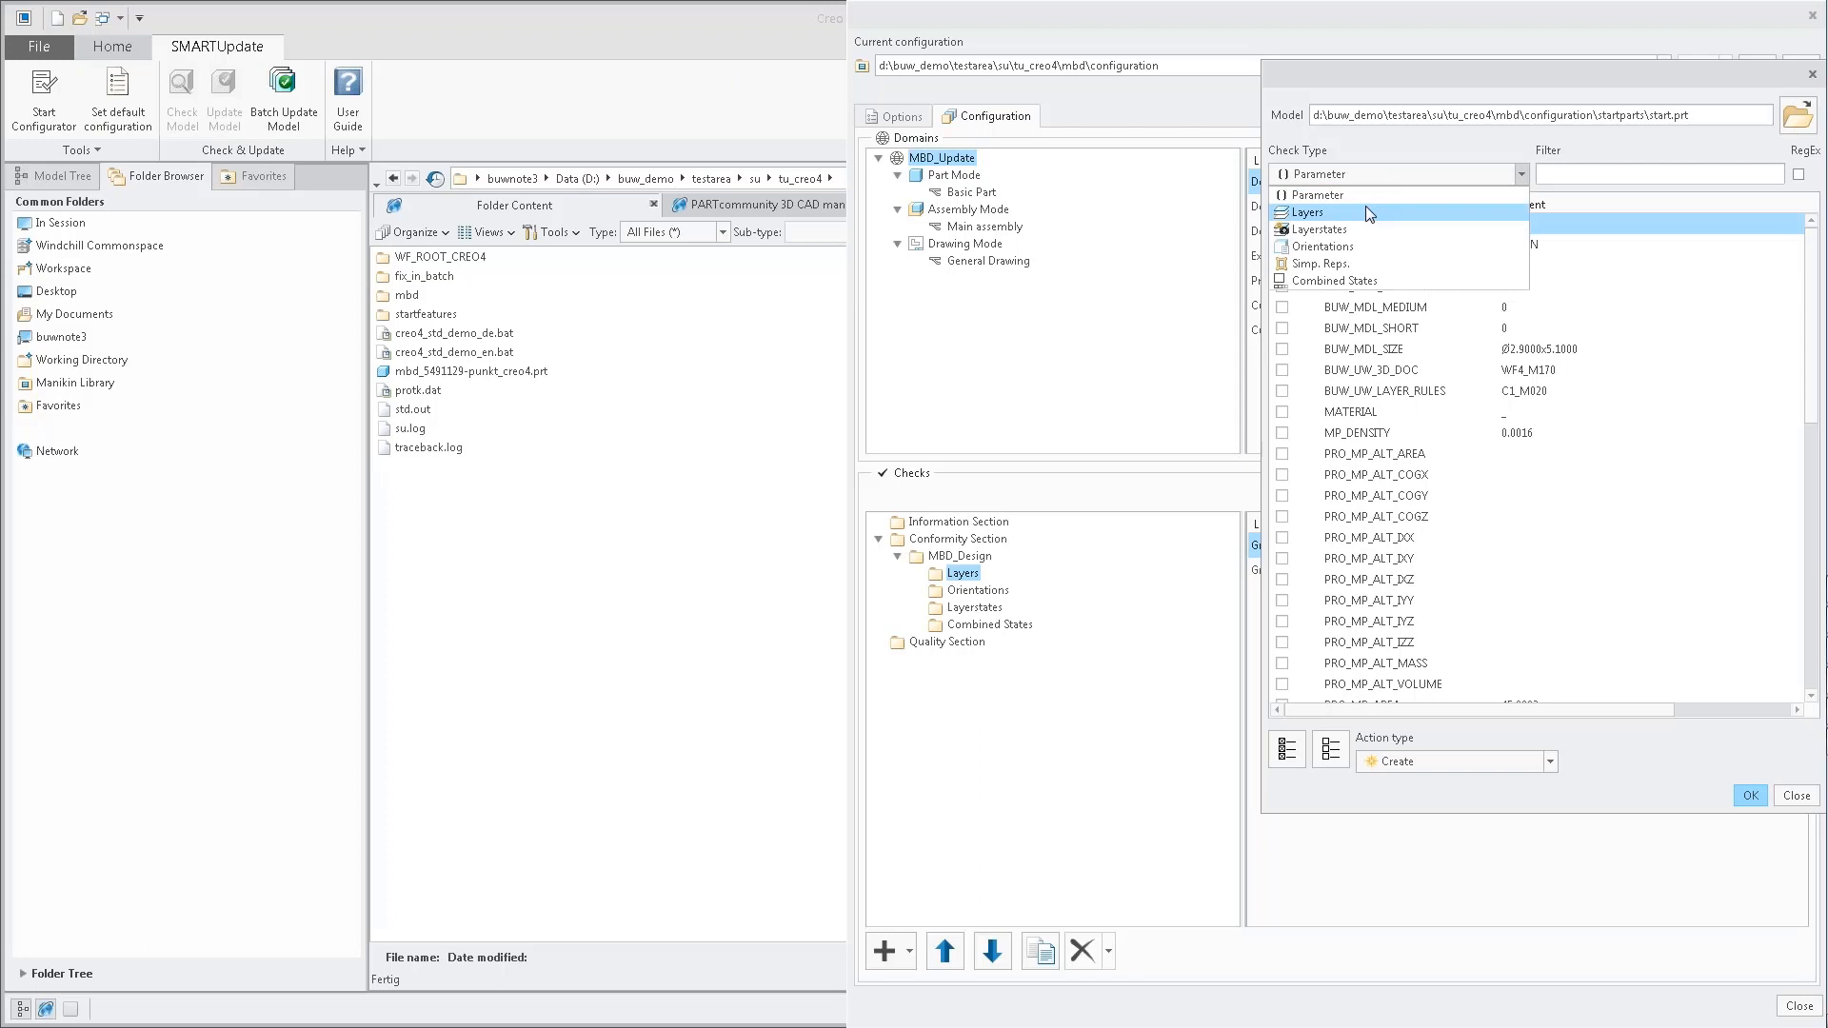
pyautogui.click(1365, 210)
pyautogui.click(1290, 754)
pyautogui.click(1751, 795)
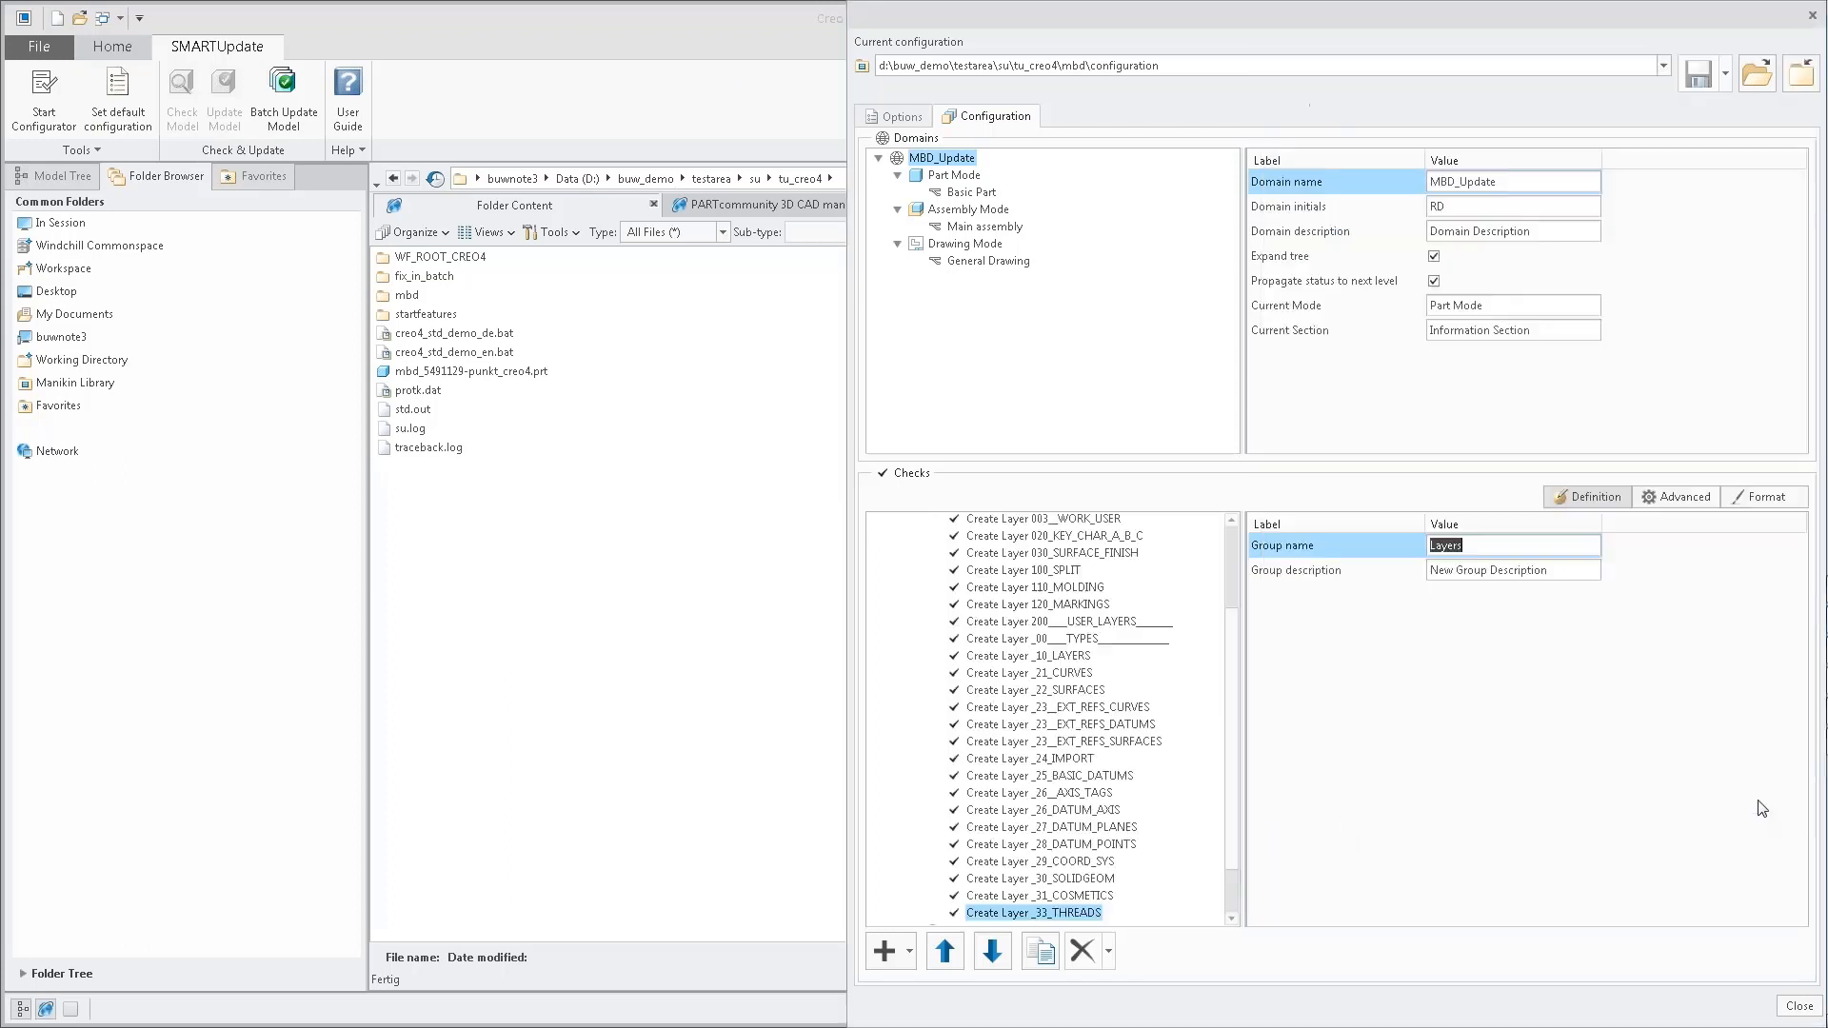
pyautogui.moveTo(1225, 788); pyautogui.dragTo(1225, 660)
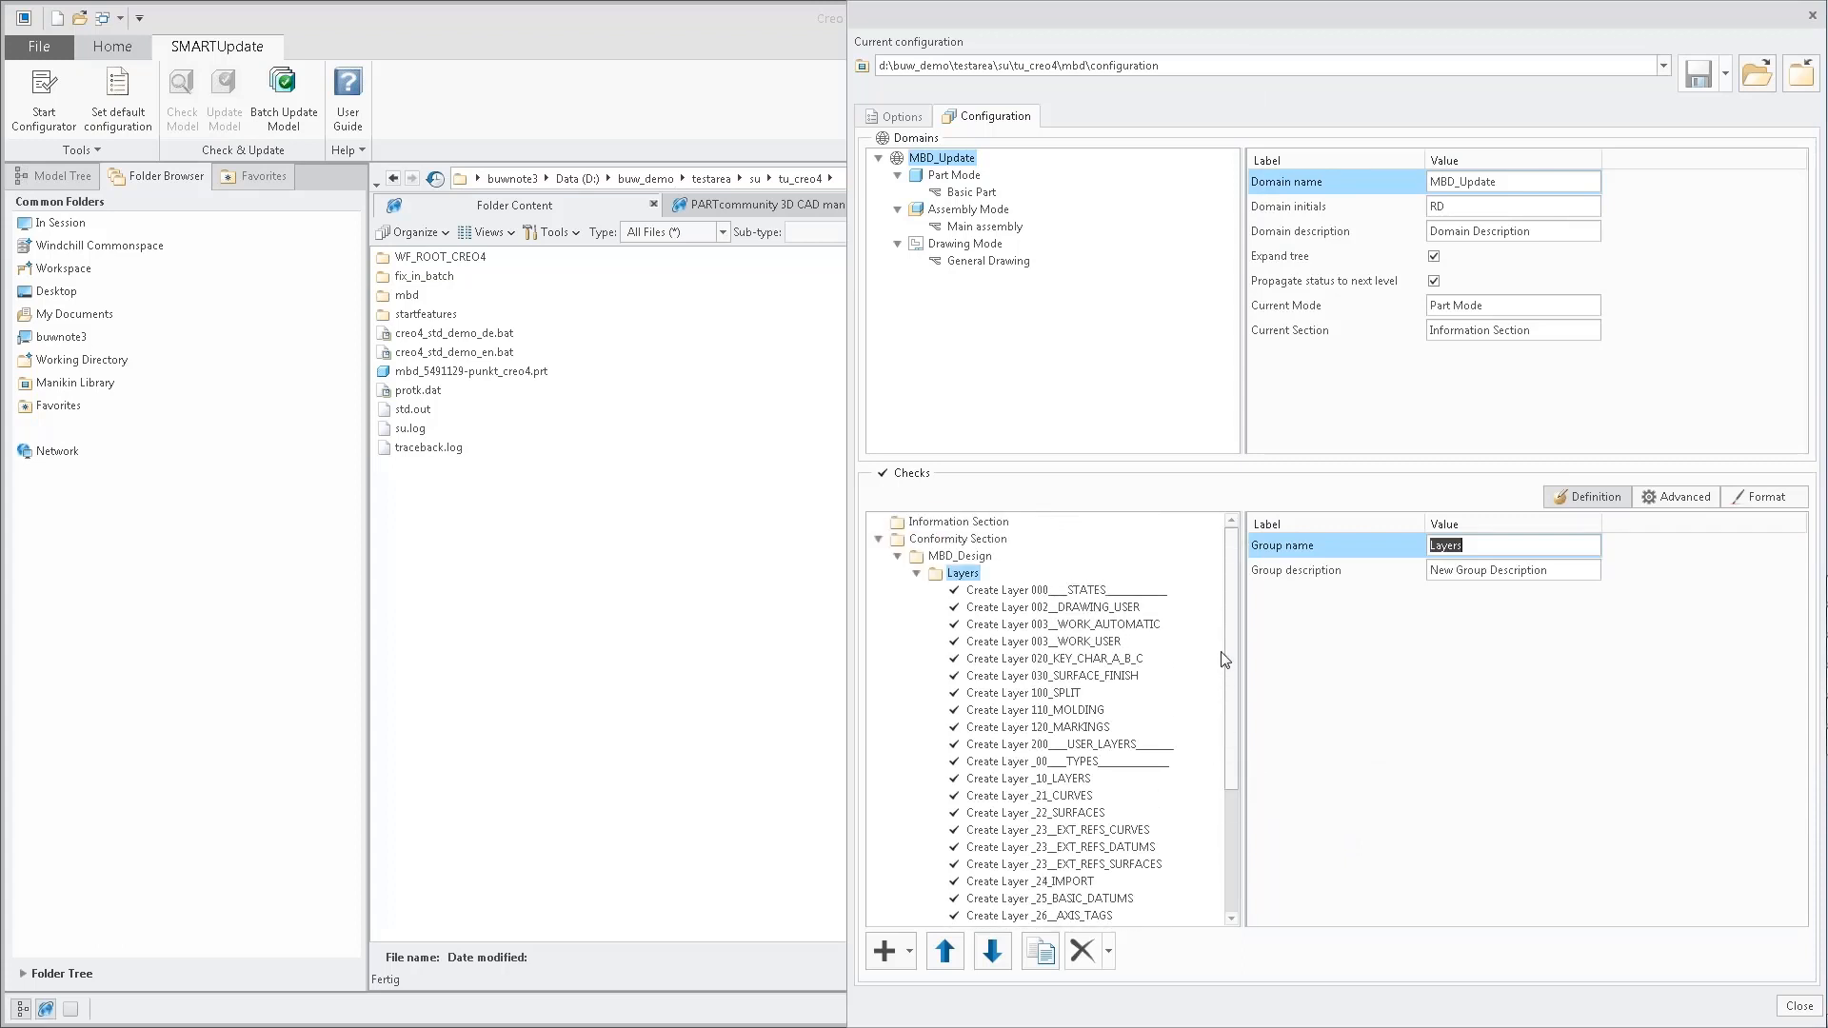
pyautogui.click(1012, 591)
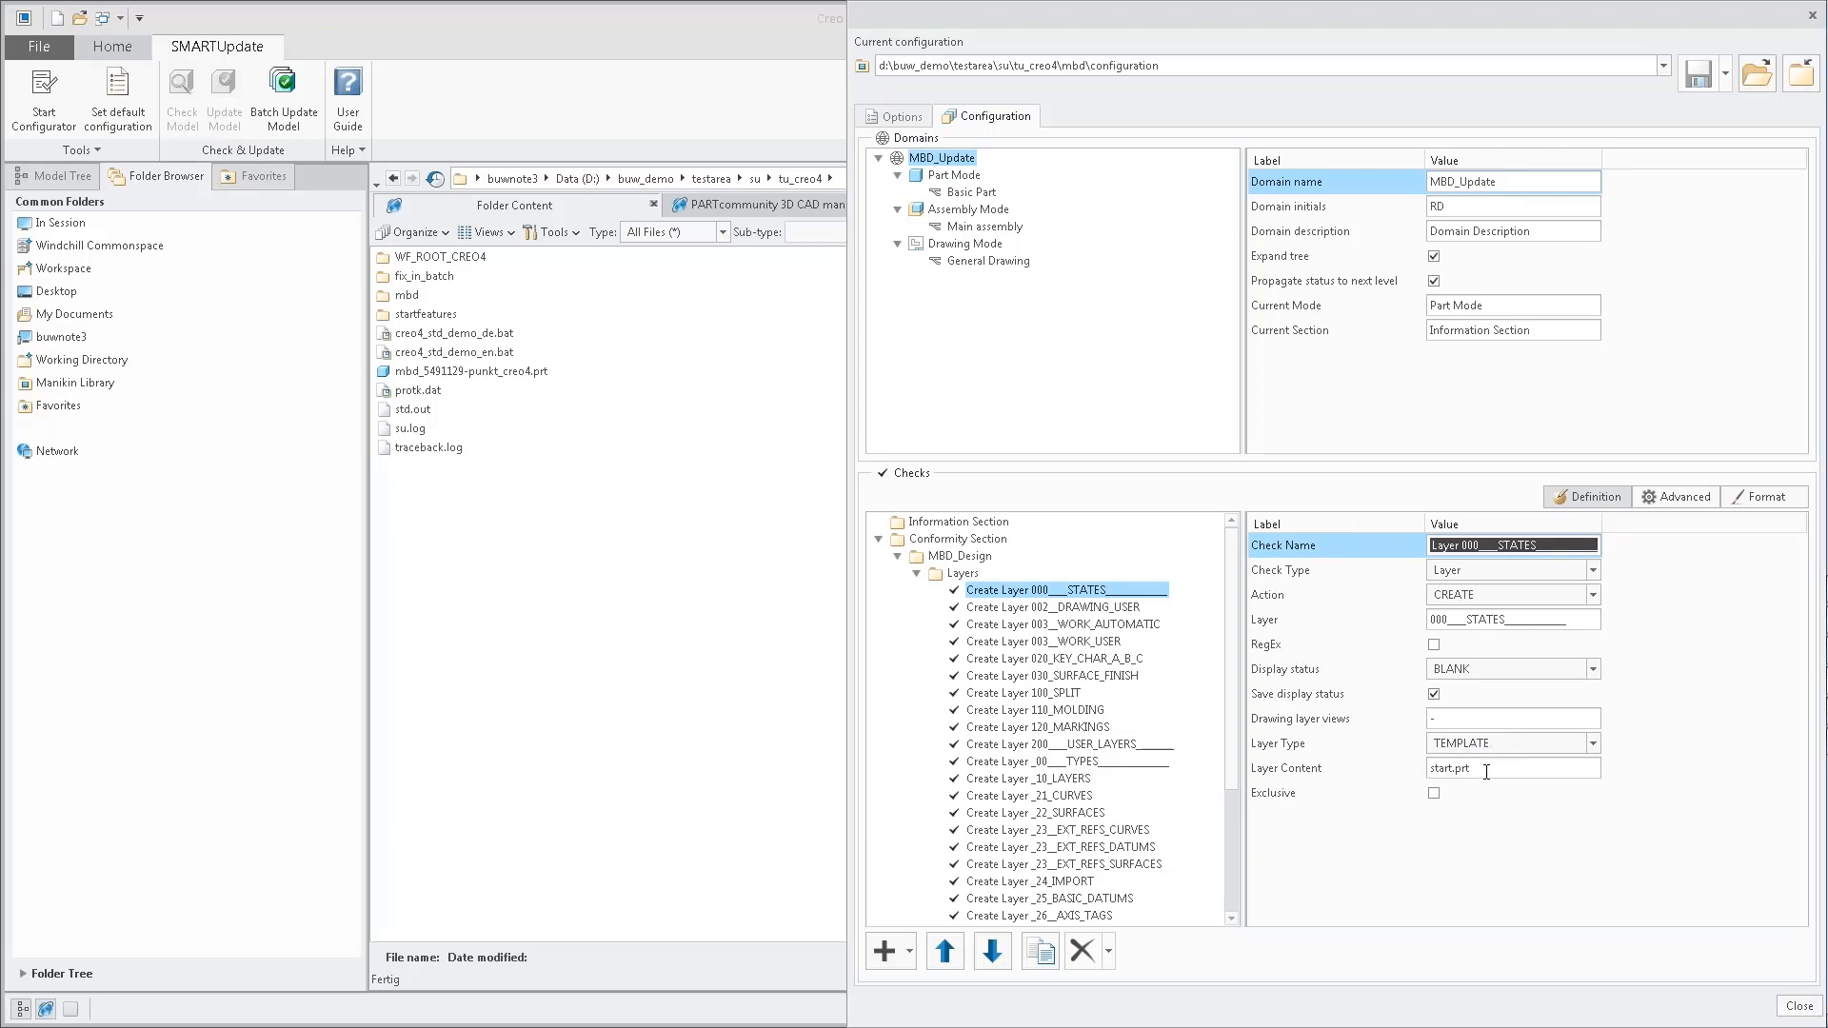
# Collapse the Layers group and add Create checks for all orientations of start.prt to the Orientations group.
pyautogui.click(918, 575)
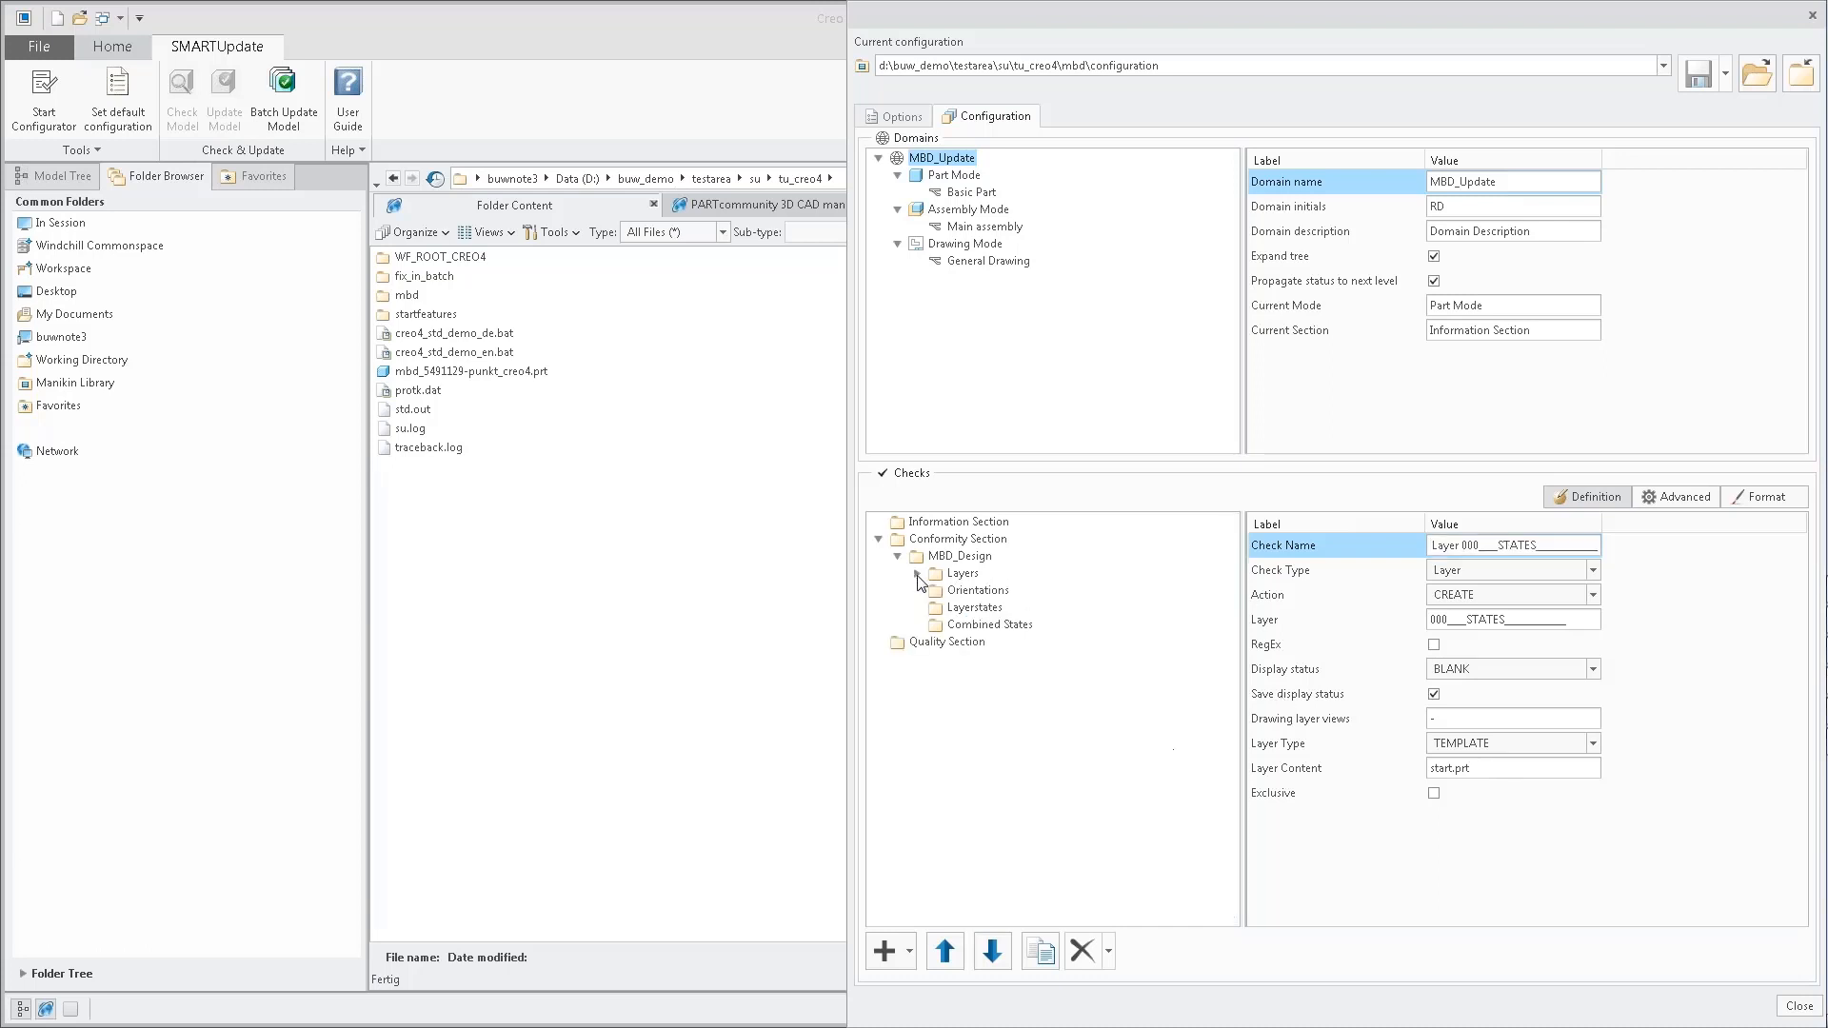
pyautogui.rightClick(964, 591)
pyautogui.click(1025, 657)
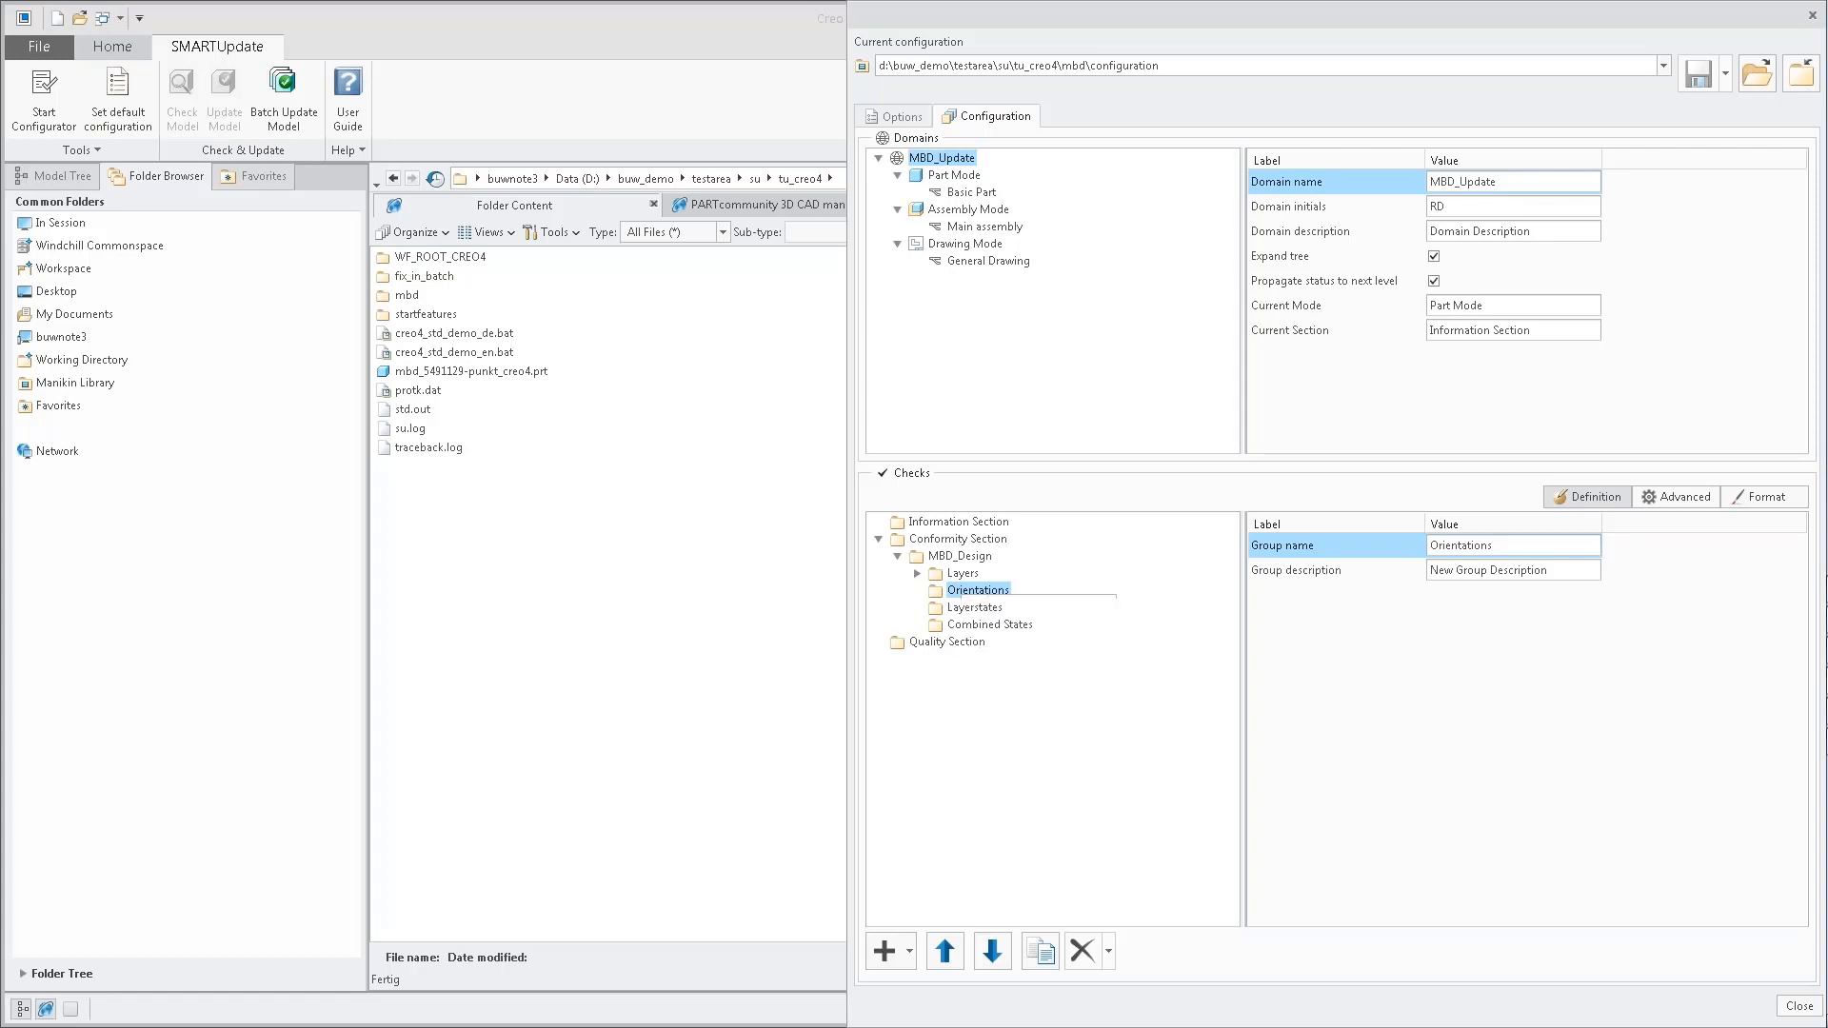
pyautogui.click(1495, 175)
pyautogui.click(1454, 248)
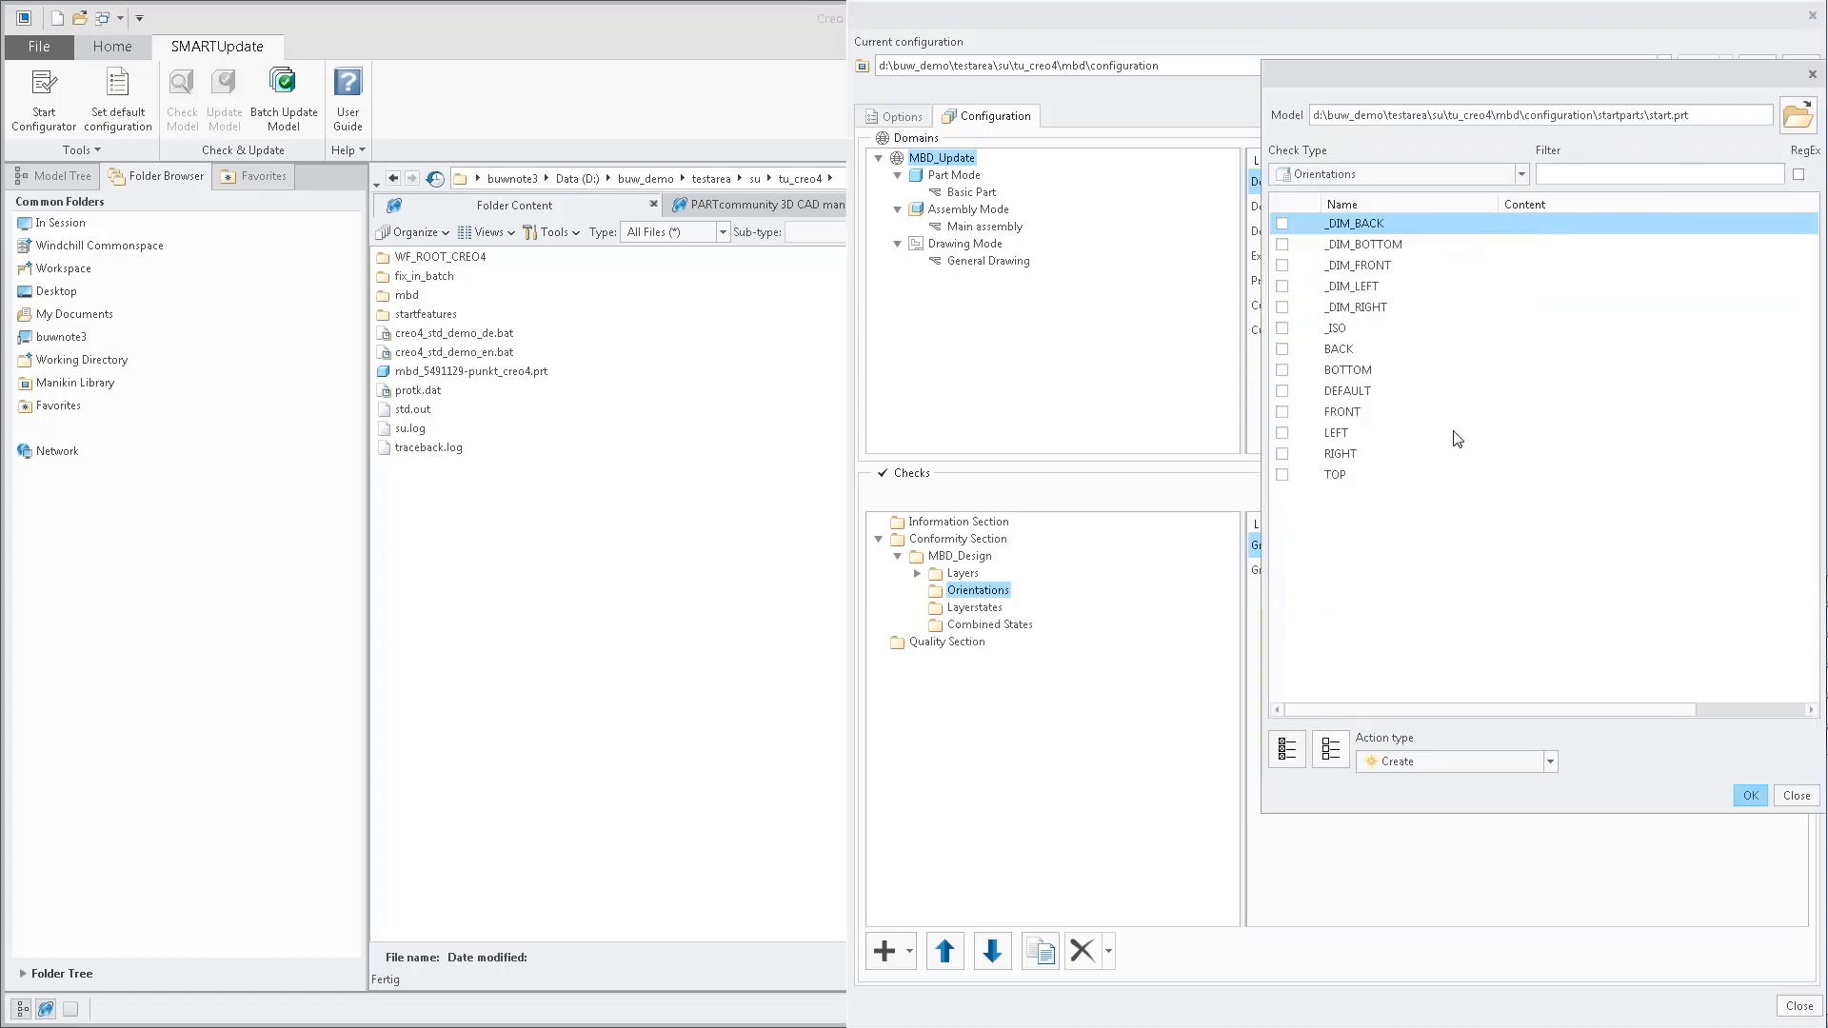
pyautogui.click(1750, 796)
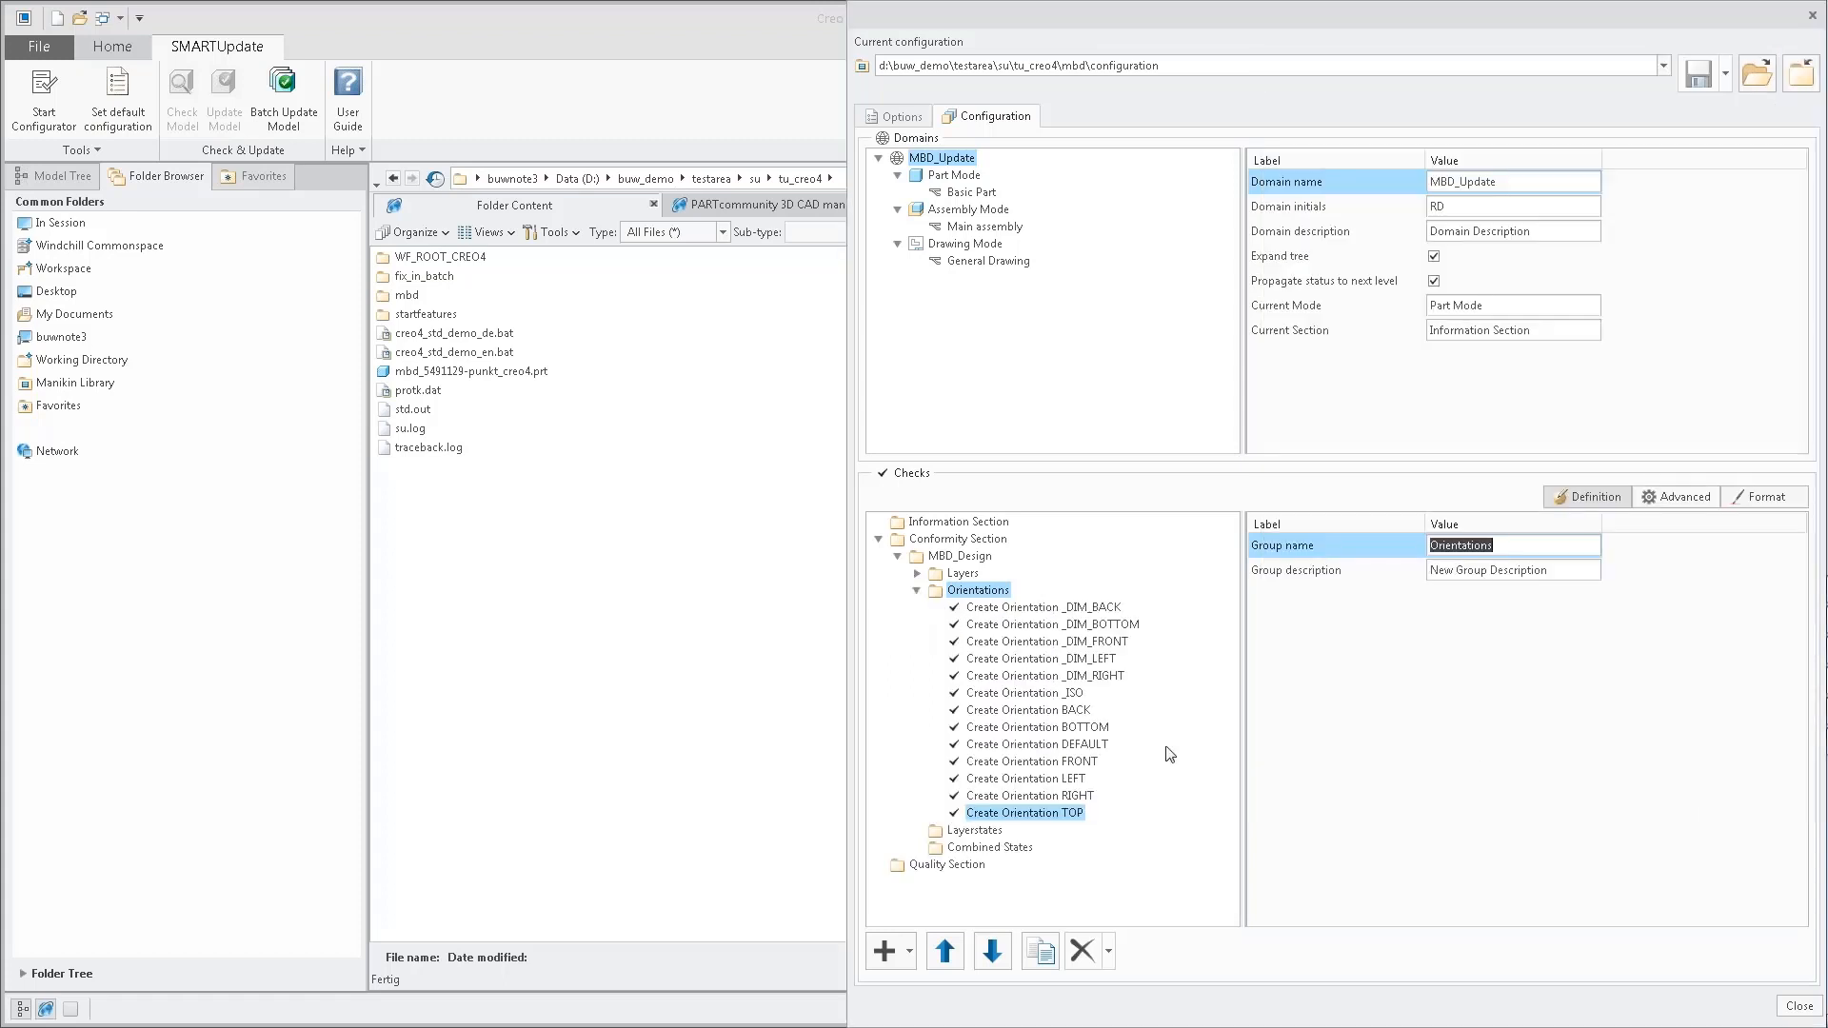
# Add Create checks from the model for all layerstates of start.prt to the Layerstates group.
pyautogui.click(980, 831)
pyautogui.rightClick(981, 832)
pyautogui.click(1051, 885)
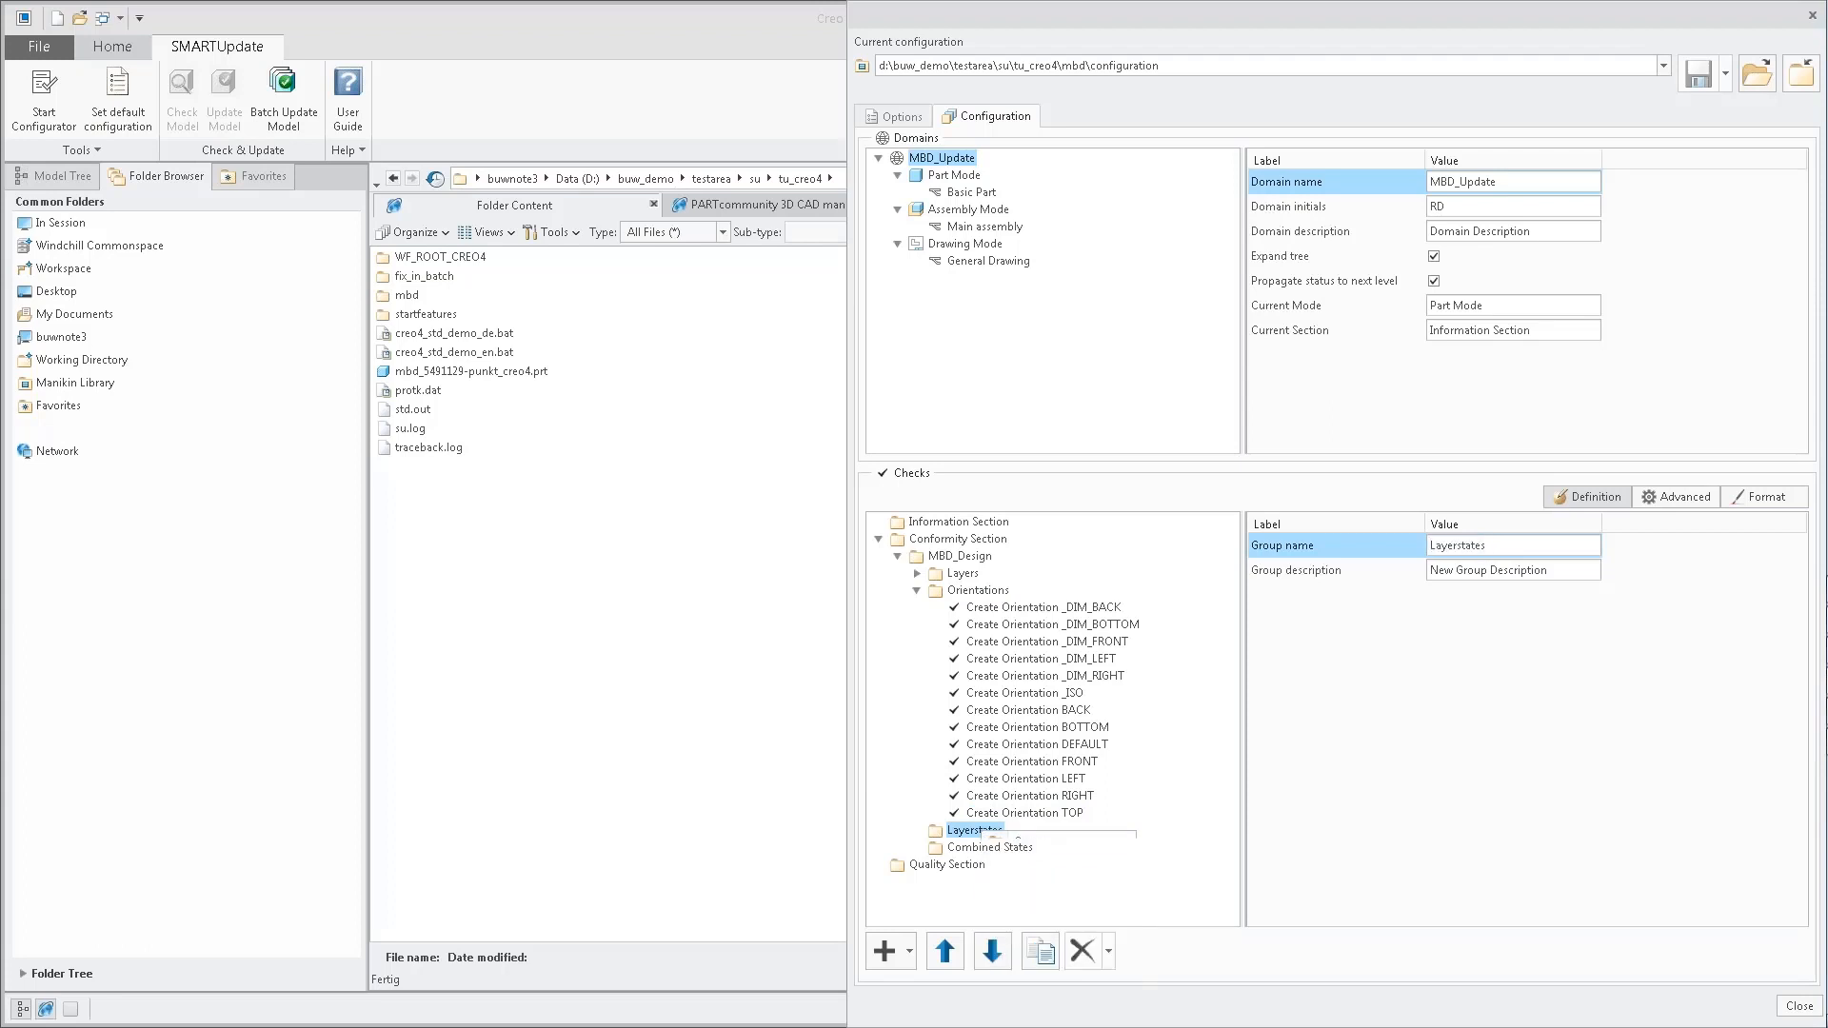
pyautogui.click(1318, 177)
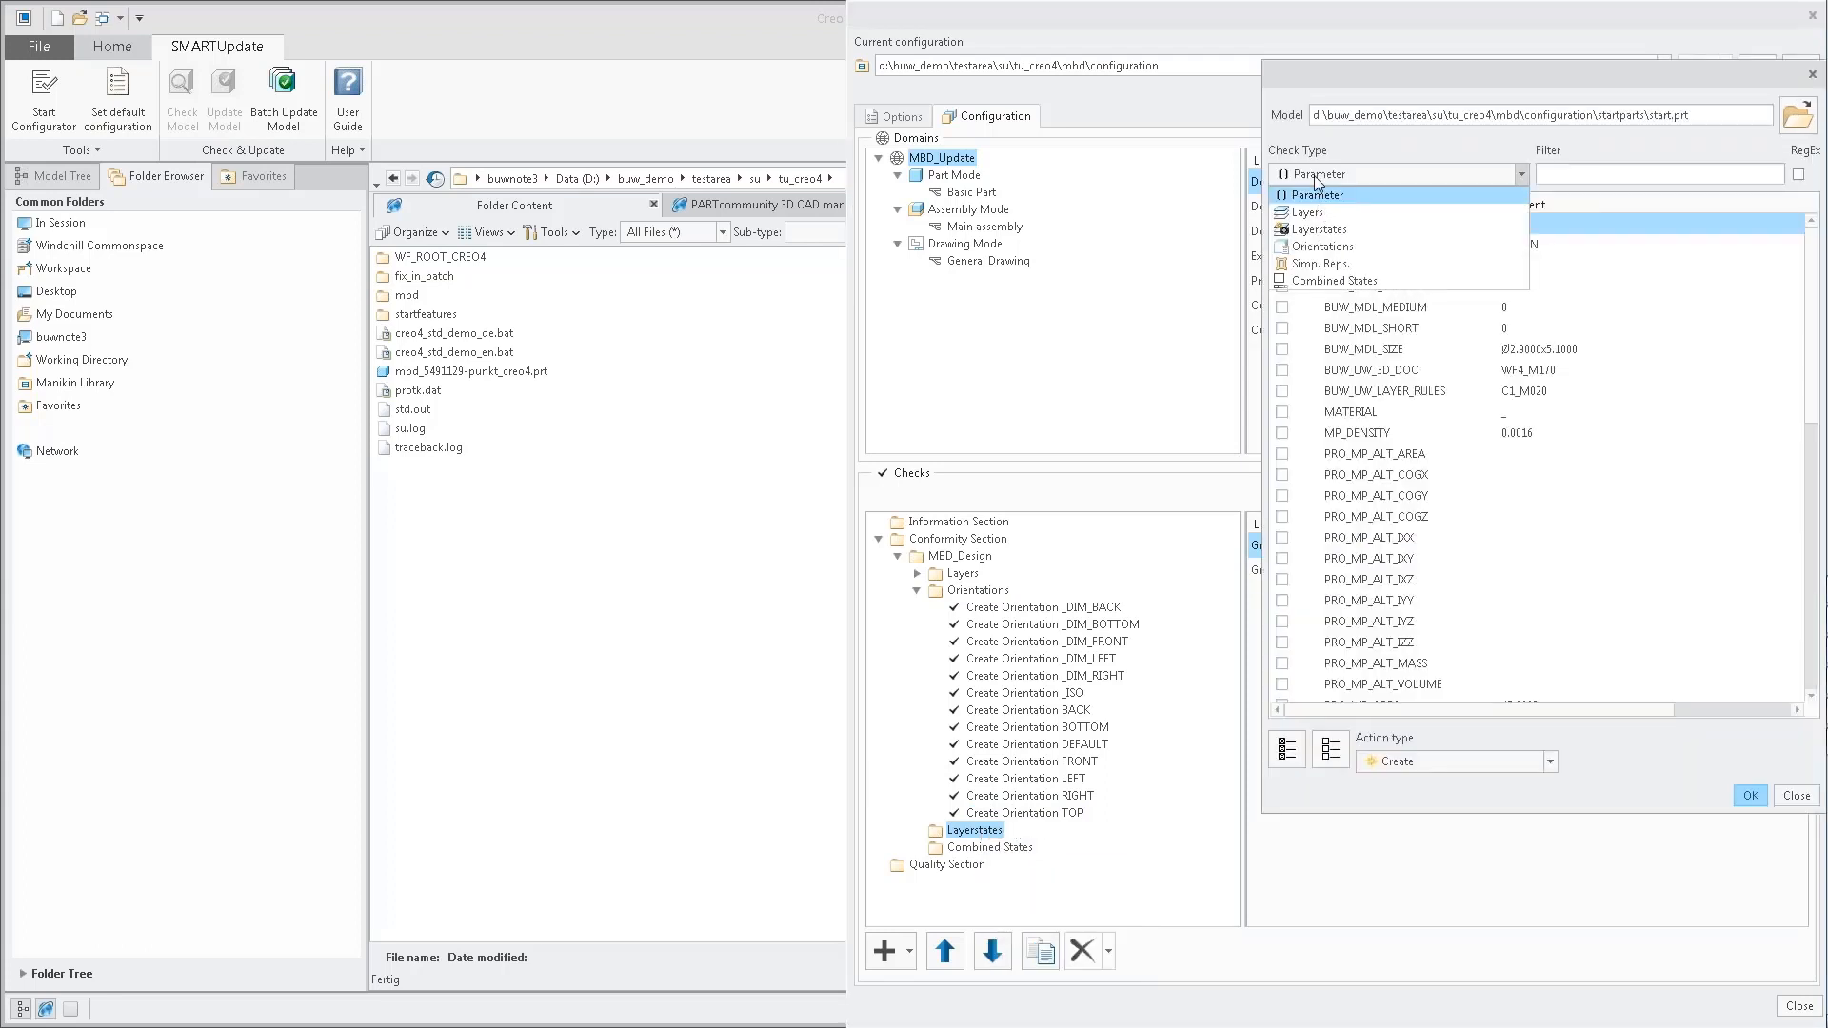
pyautogui.click(1321, 230)
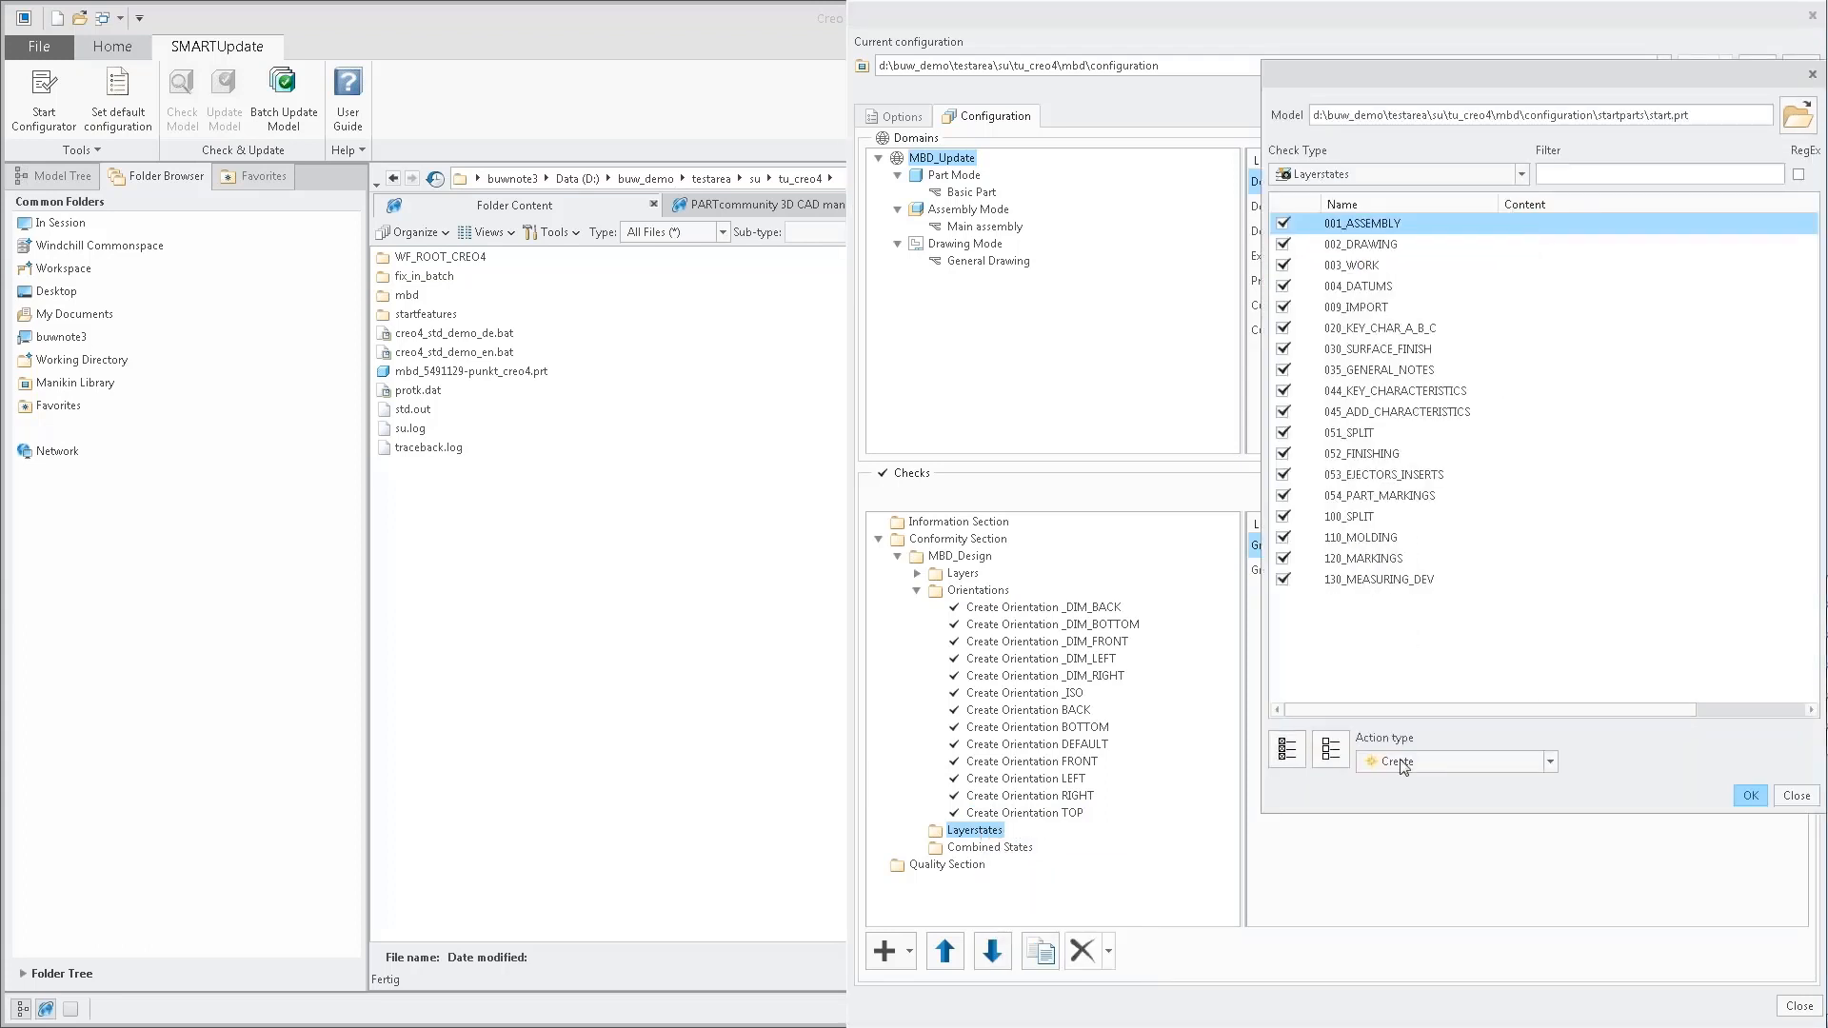
pyautogui.click(1750, 796)
# Add Create checks from the model for all combined states of start.prt to the Combined States group.
pyautogui.click(959, 902)
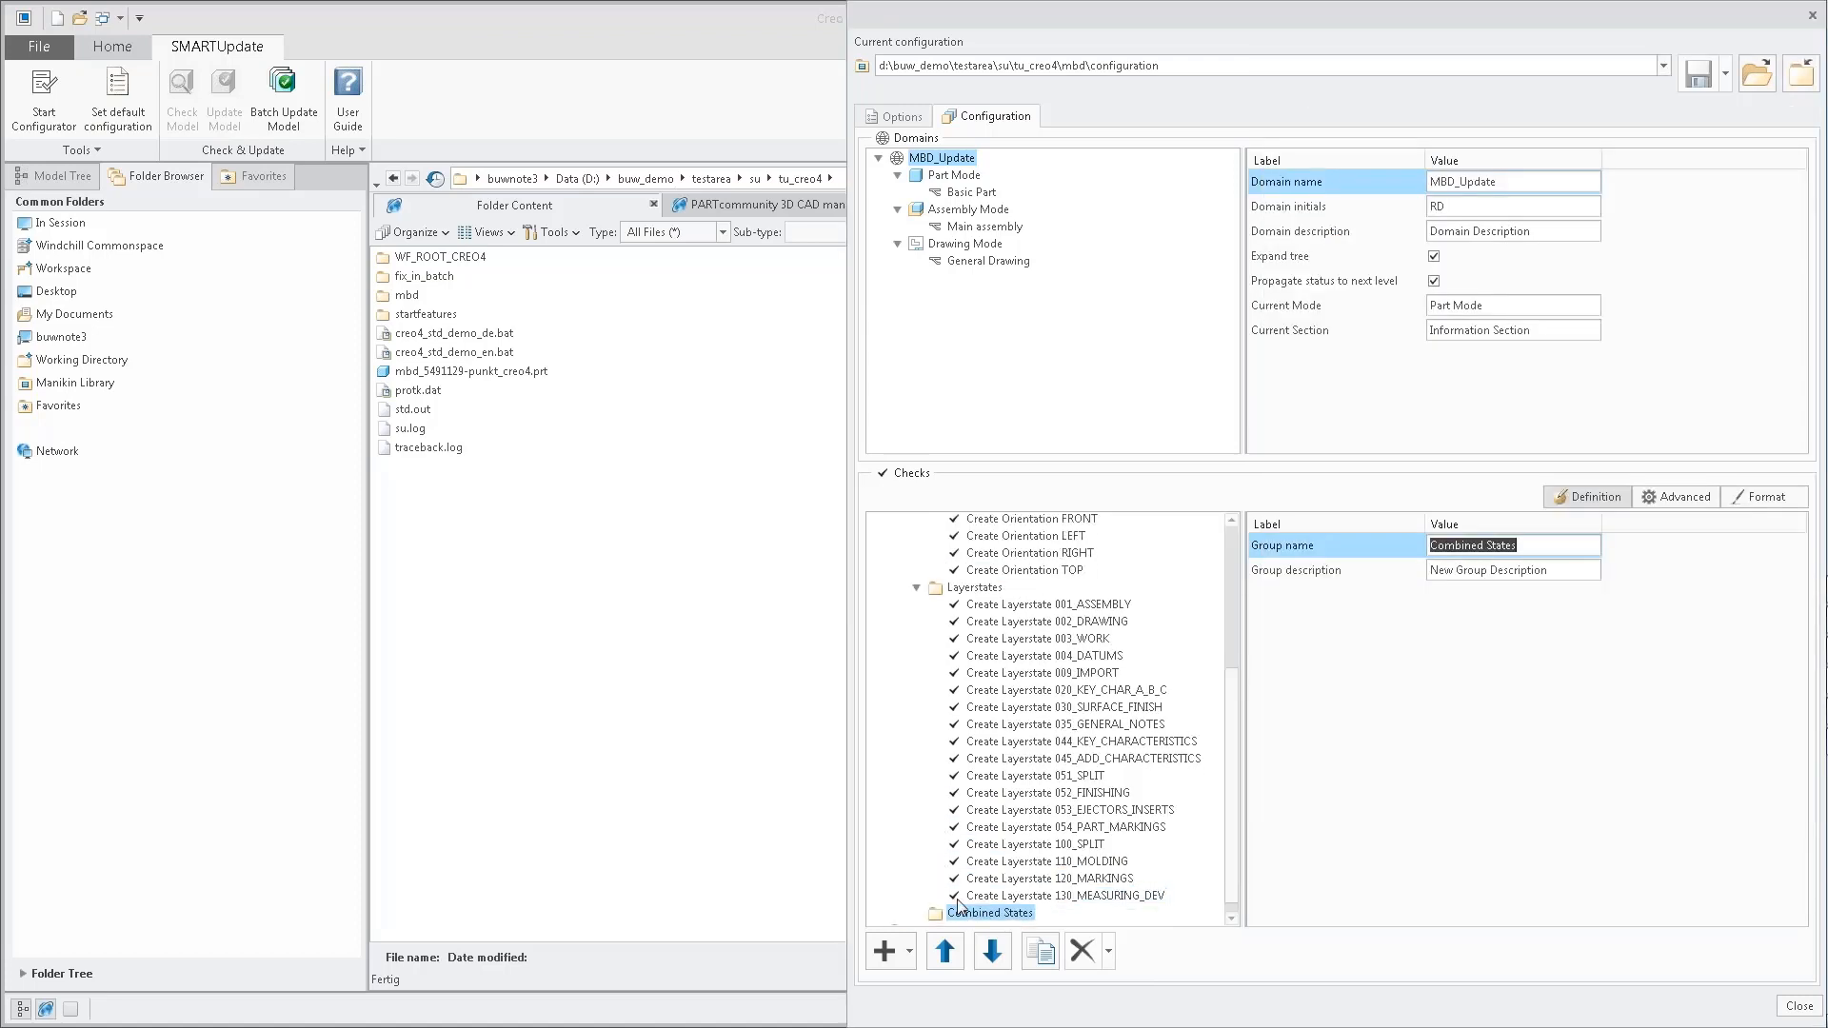
pyautogui.rightClick(964, 914)
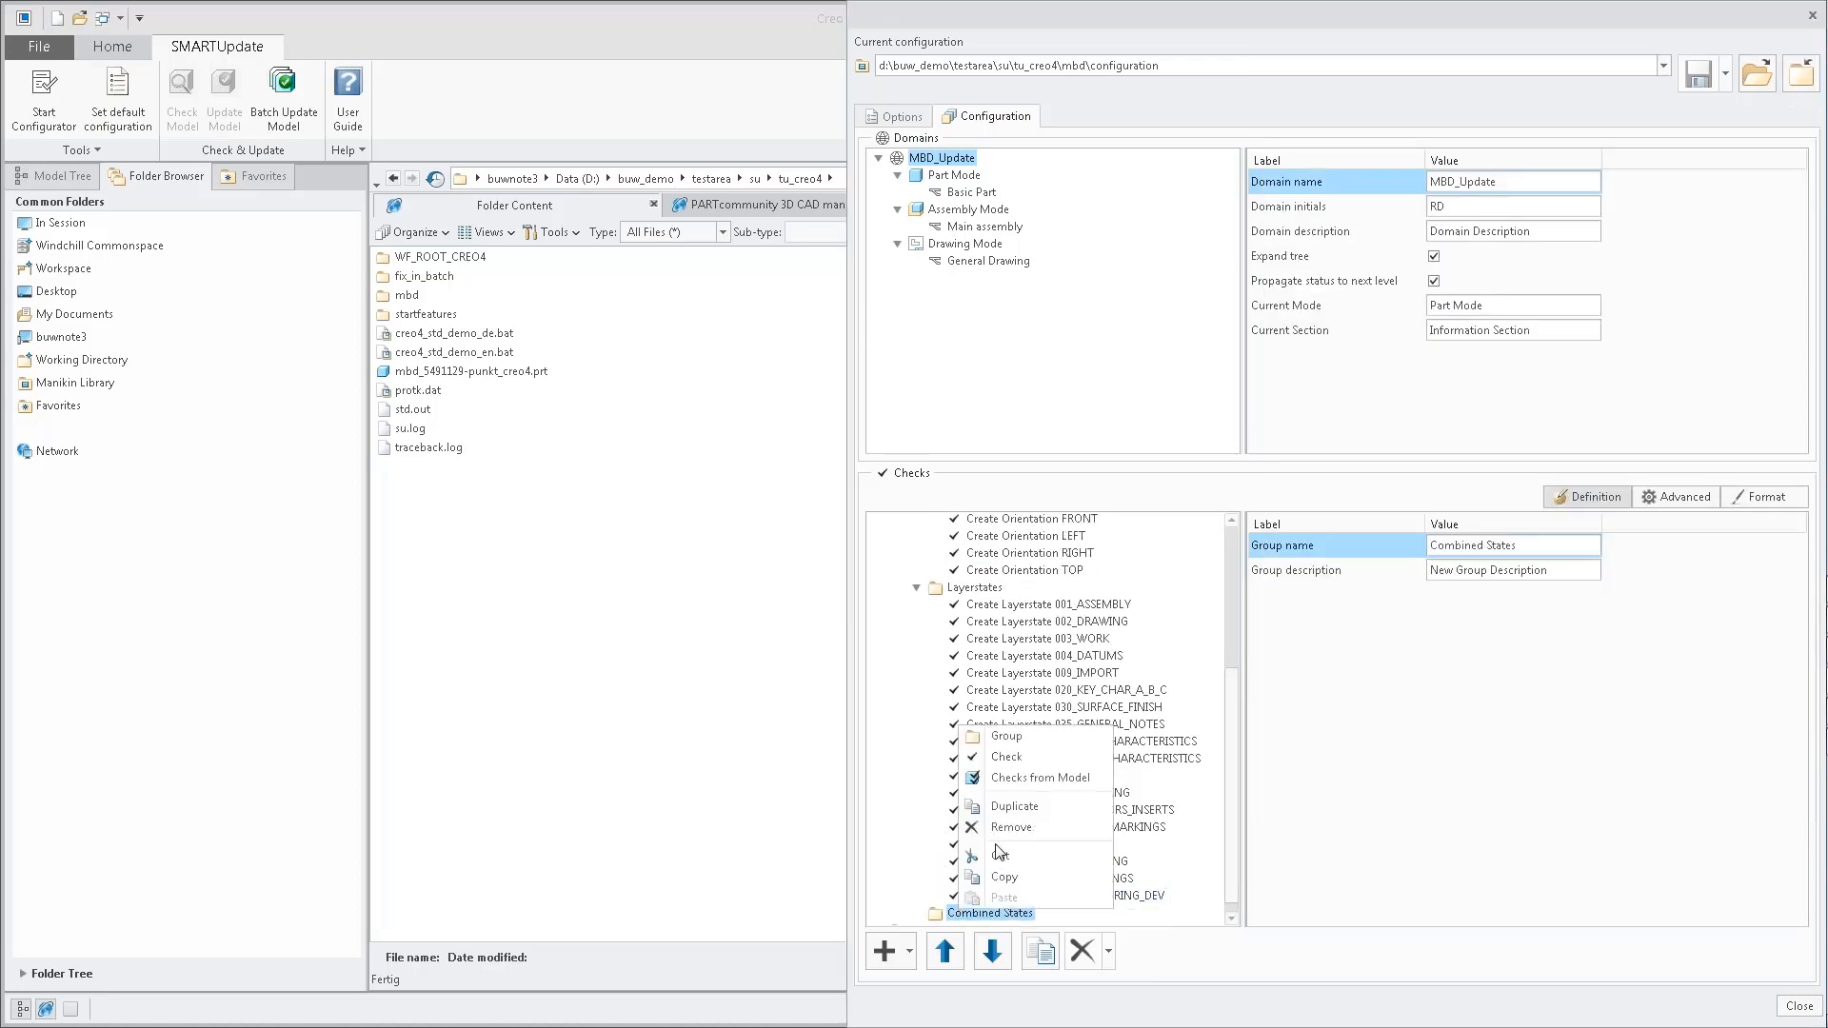
pyautogui.click(1019, 777)
pyautogui.click(1455, 177)
pyautogui.click(1427, 280)
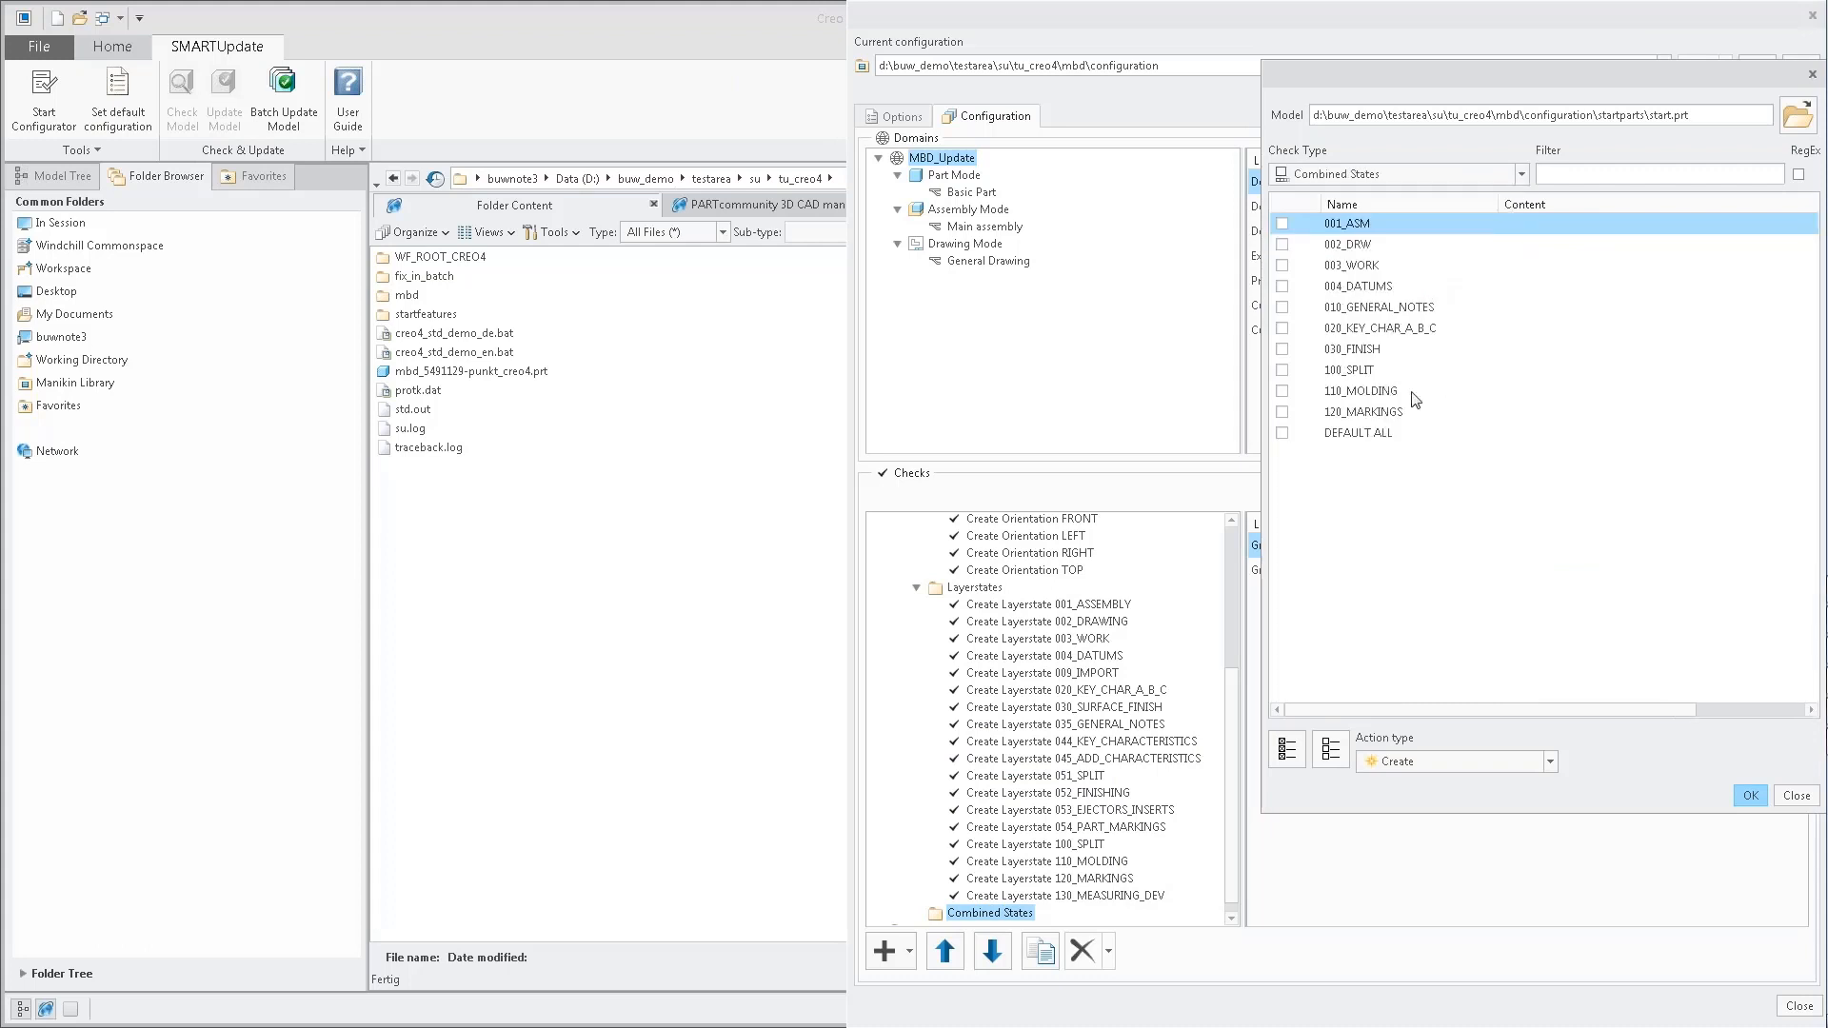
pyautogui.click(1750, 797)
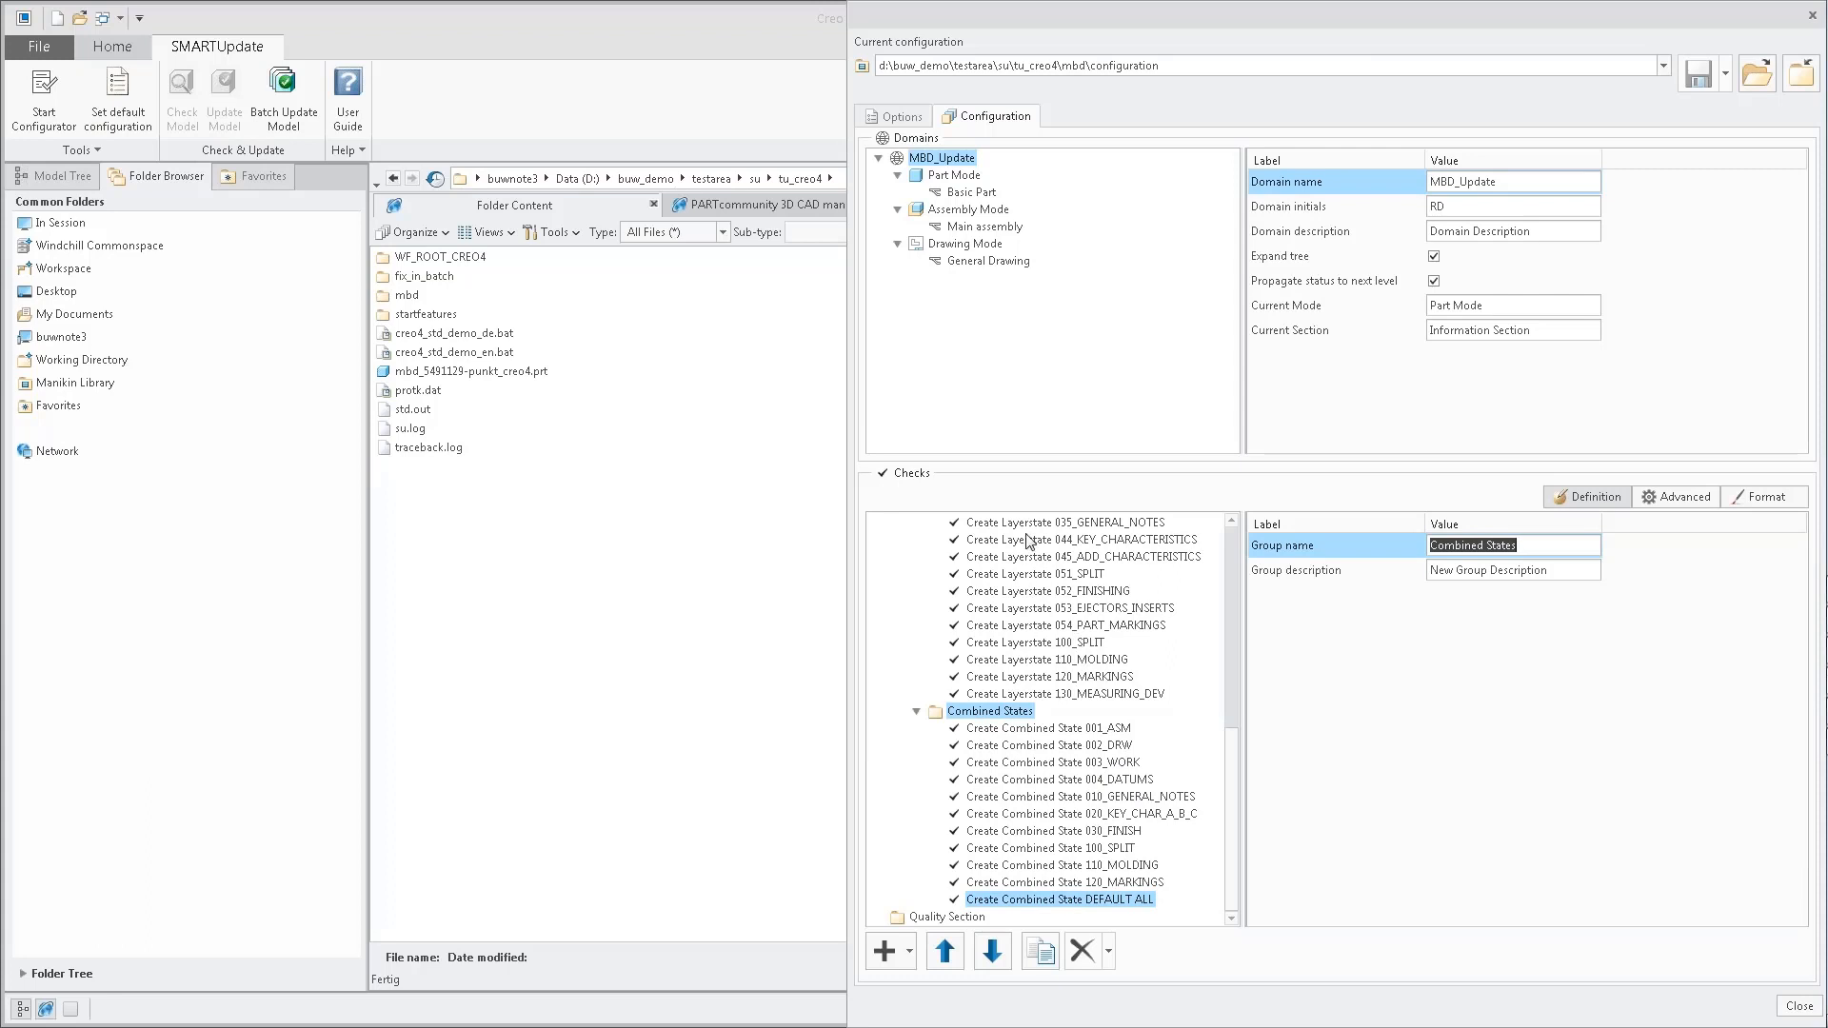
# Review the generated check groups and examine the definition of the combined state check 001_ASM.
pyautogui.scroll(9, 1026, 562)
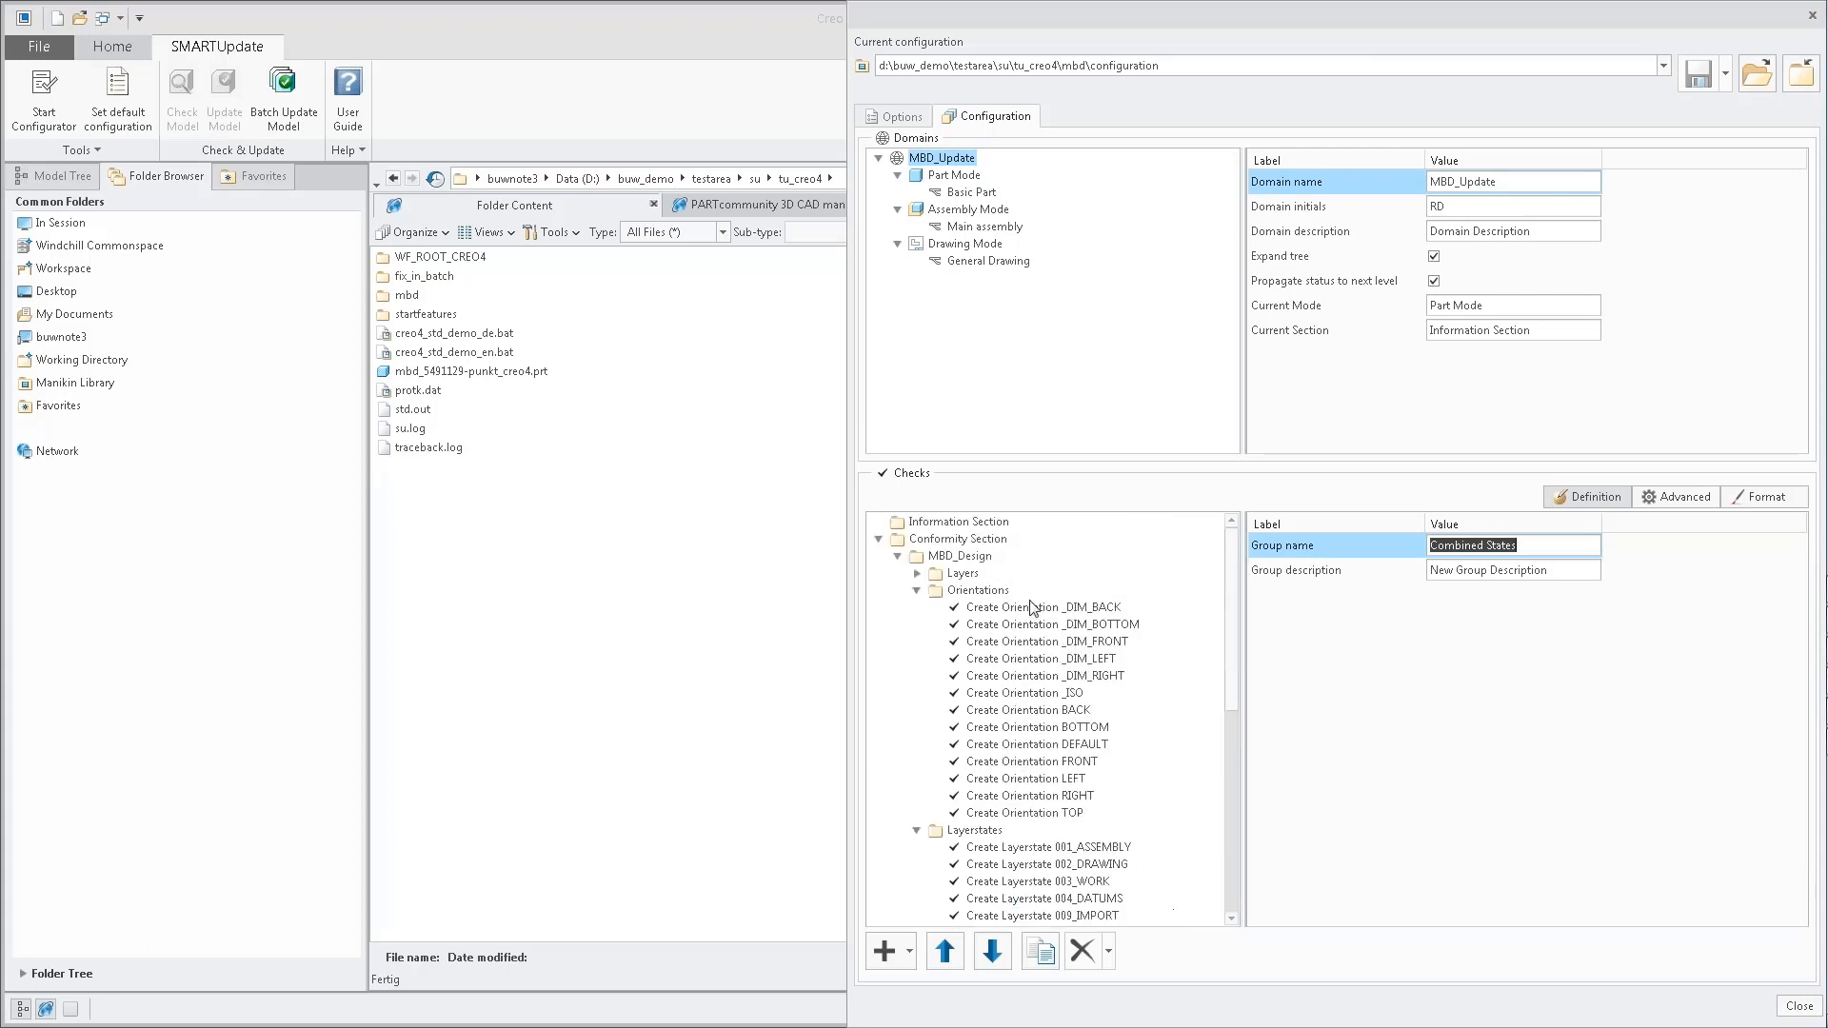
pyautogui.scroll(-9, 1042, 795)
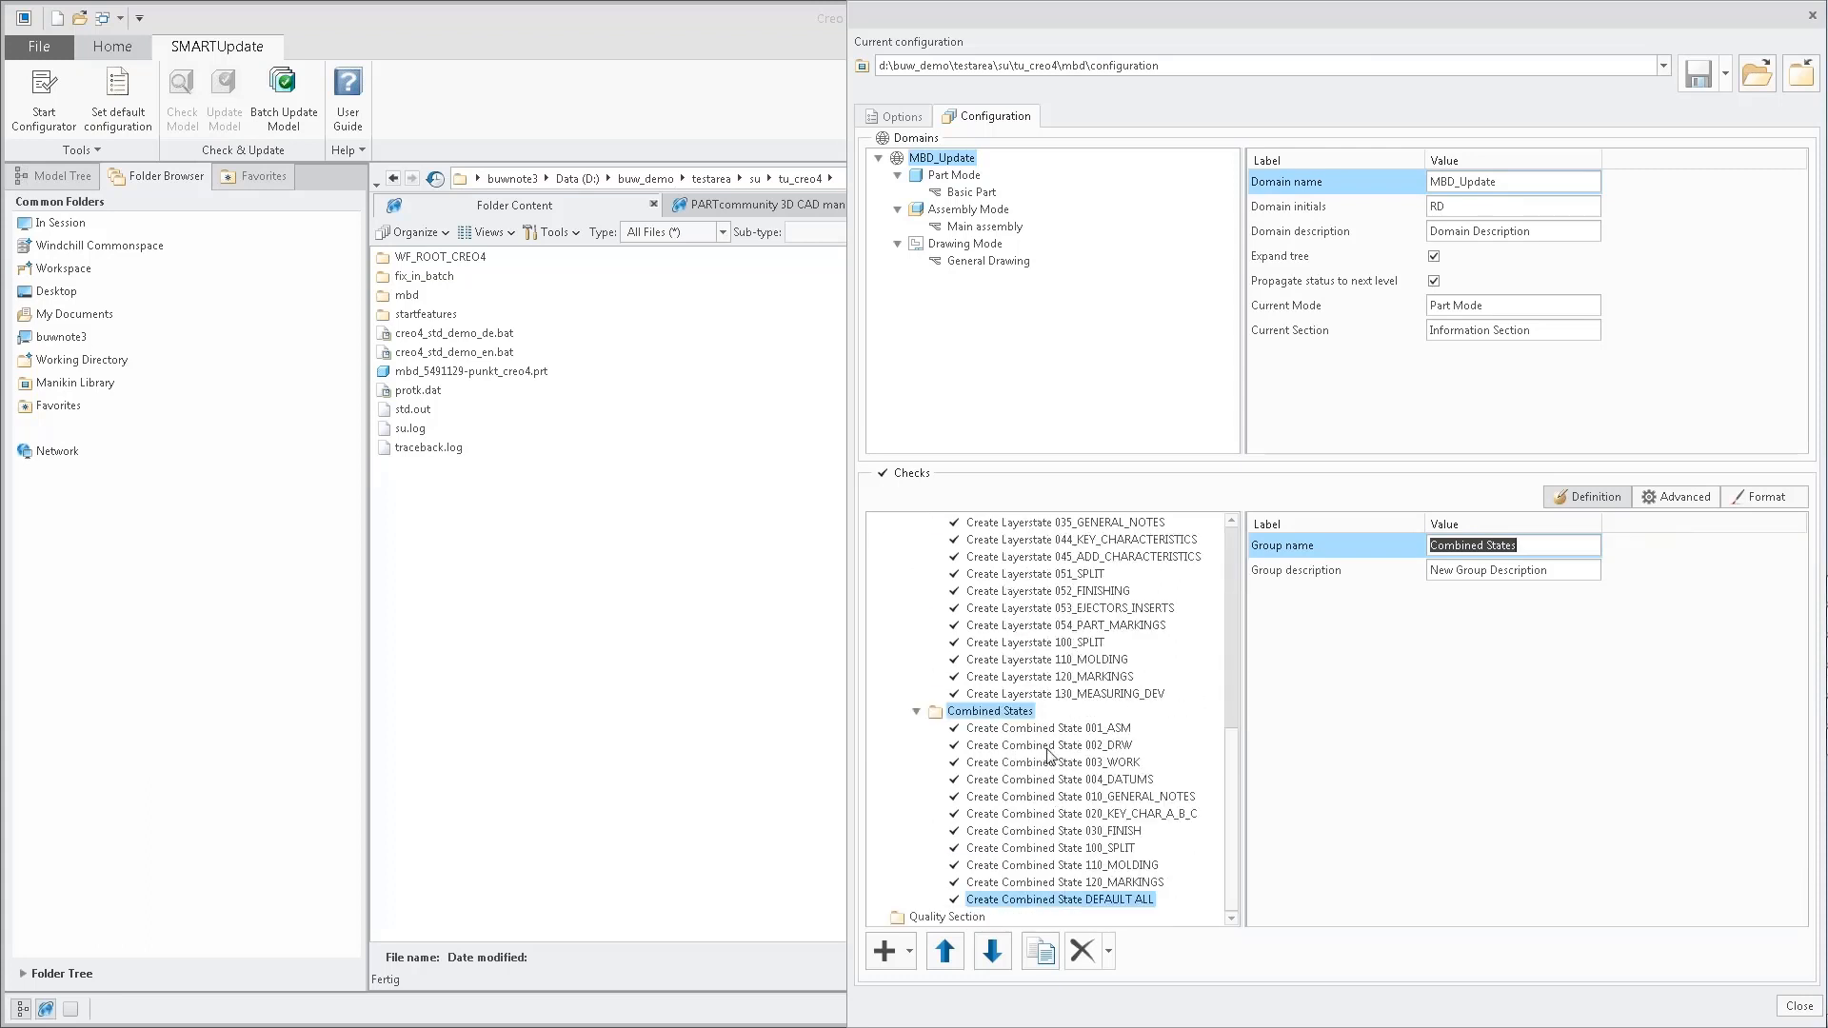
pyautogui.click(1050, 730)
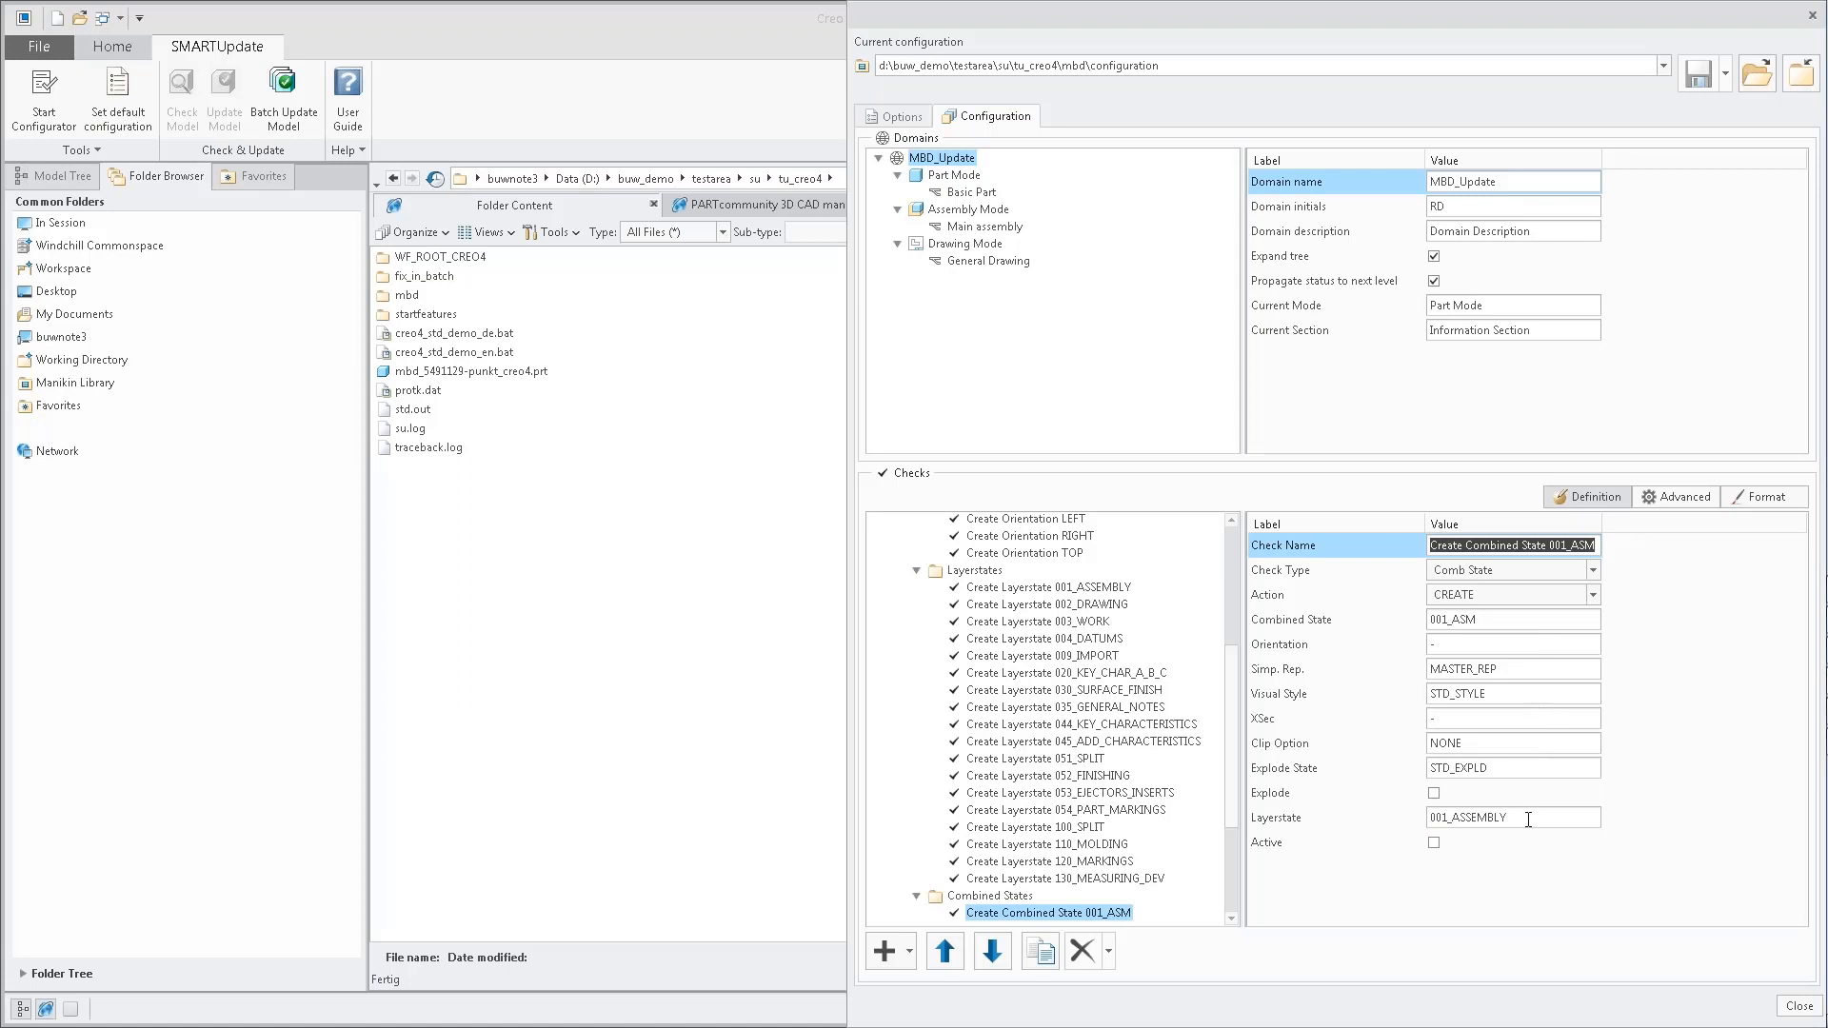
# Review the combined state checks, and collapse the Orientations, Layerstates and Combined States groups.
pyautogui.scroll(-4, 1237, 876)
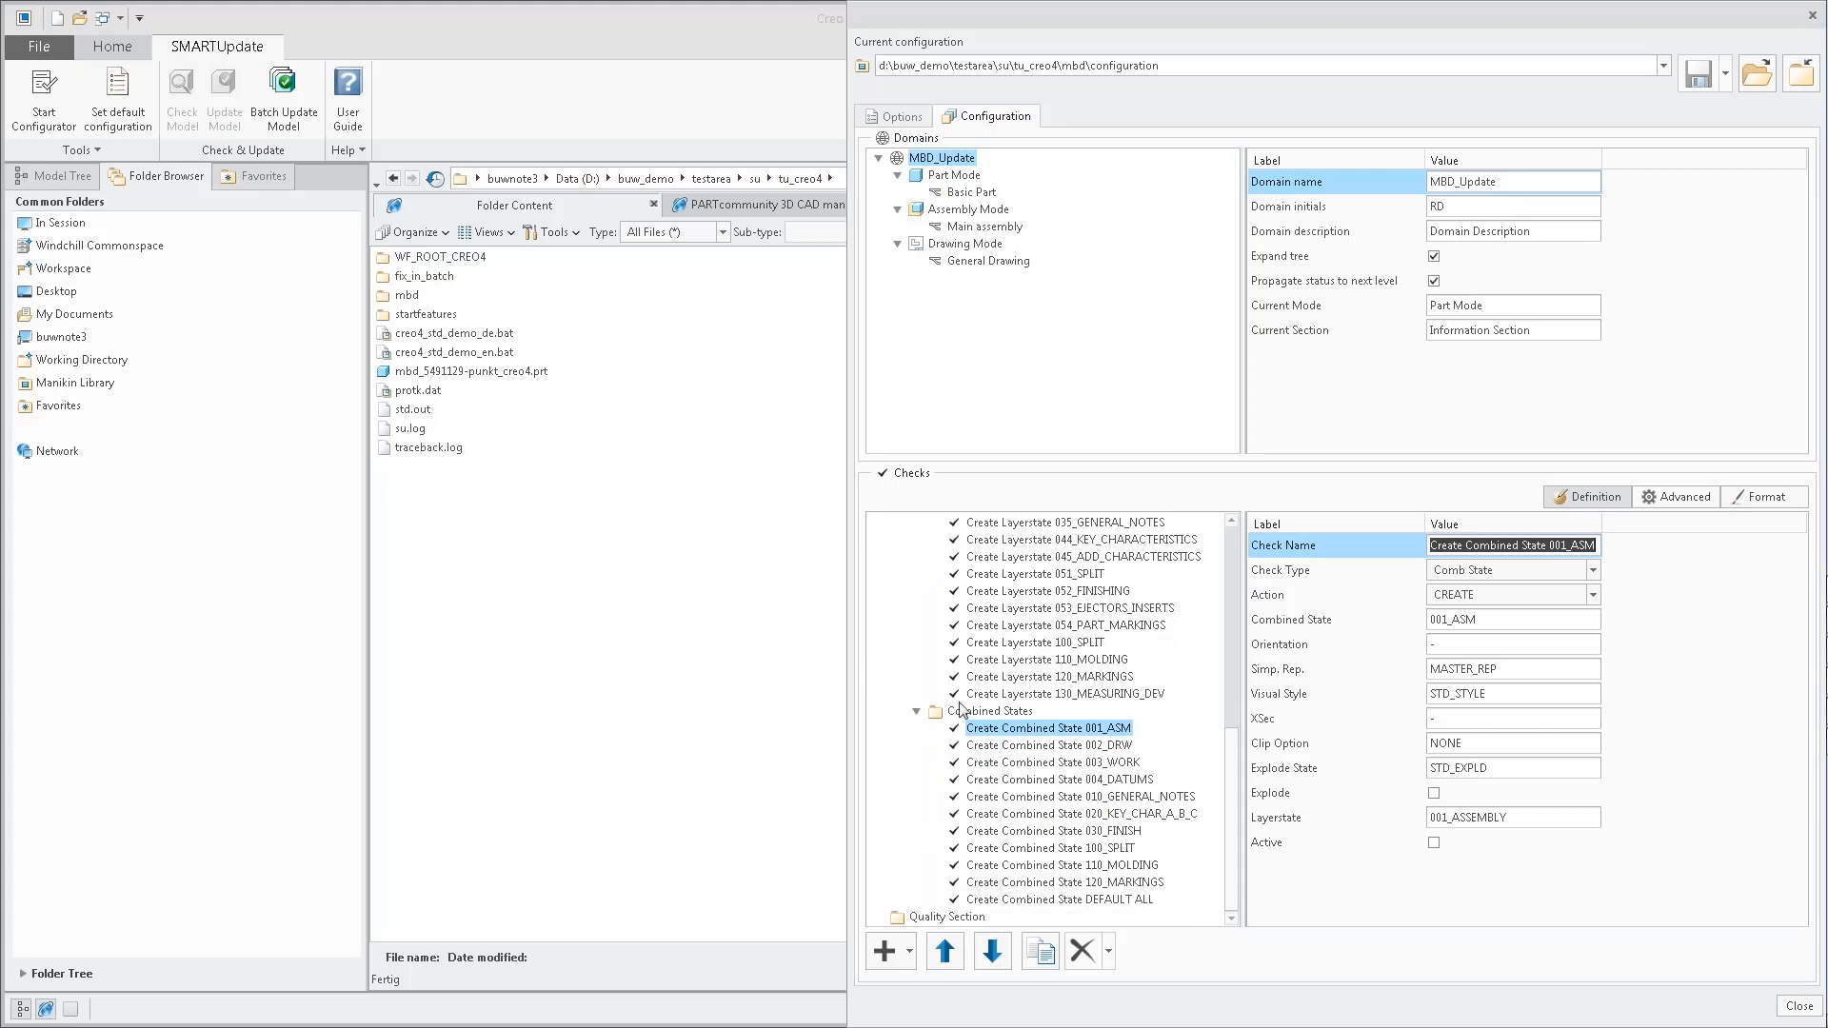
pyautogui.scroll(9, 912, 629)
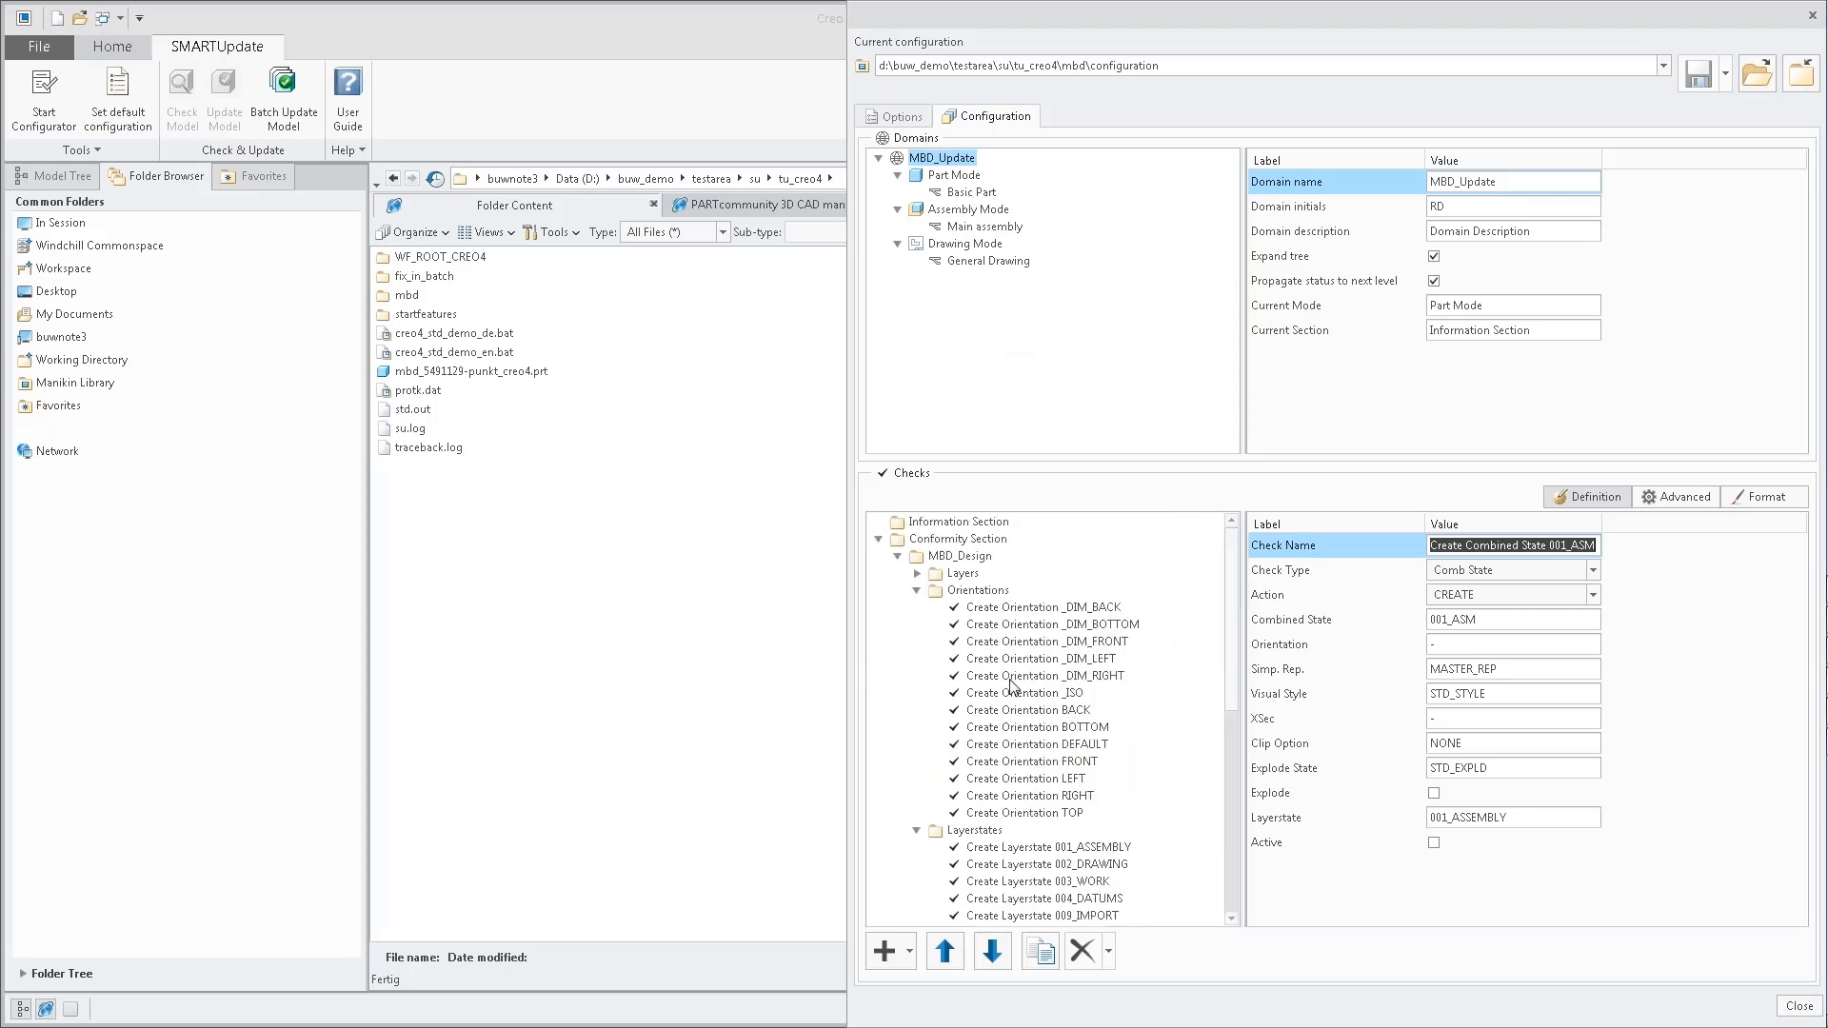
pyautogui.click(916, 592)
pyautogui.click(917, 591)
pyautogui.click(917, 608)
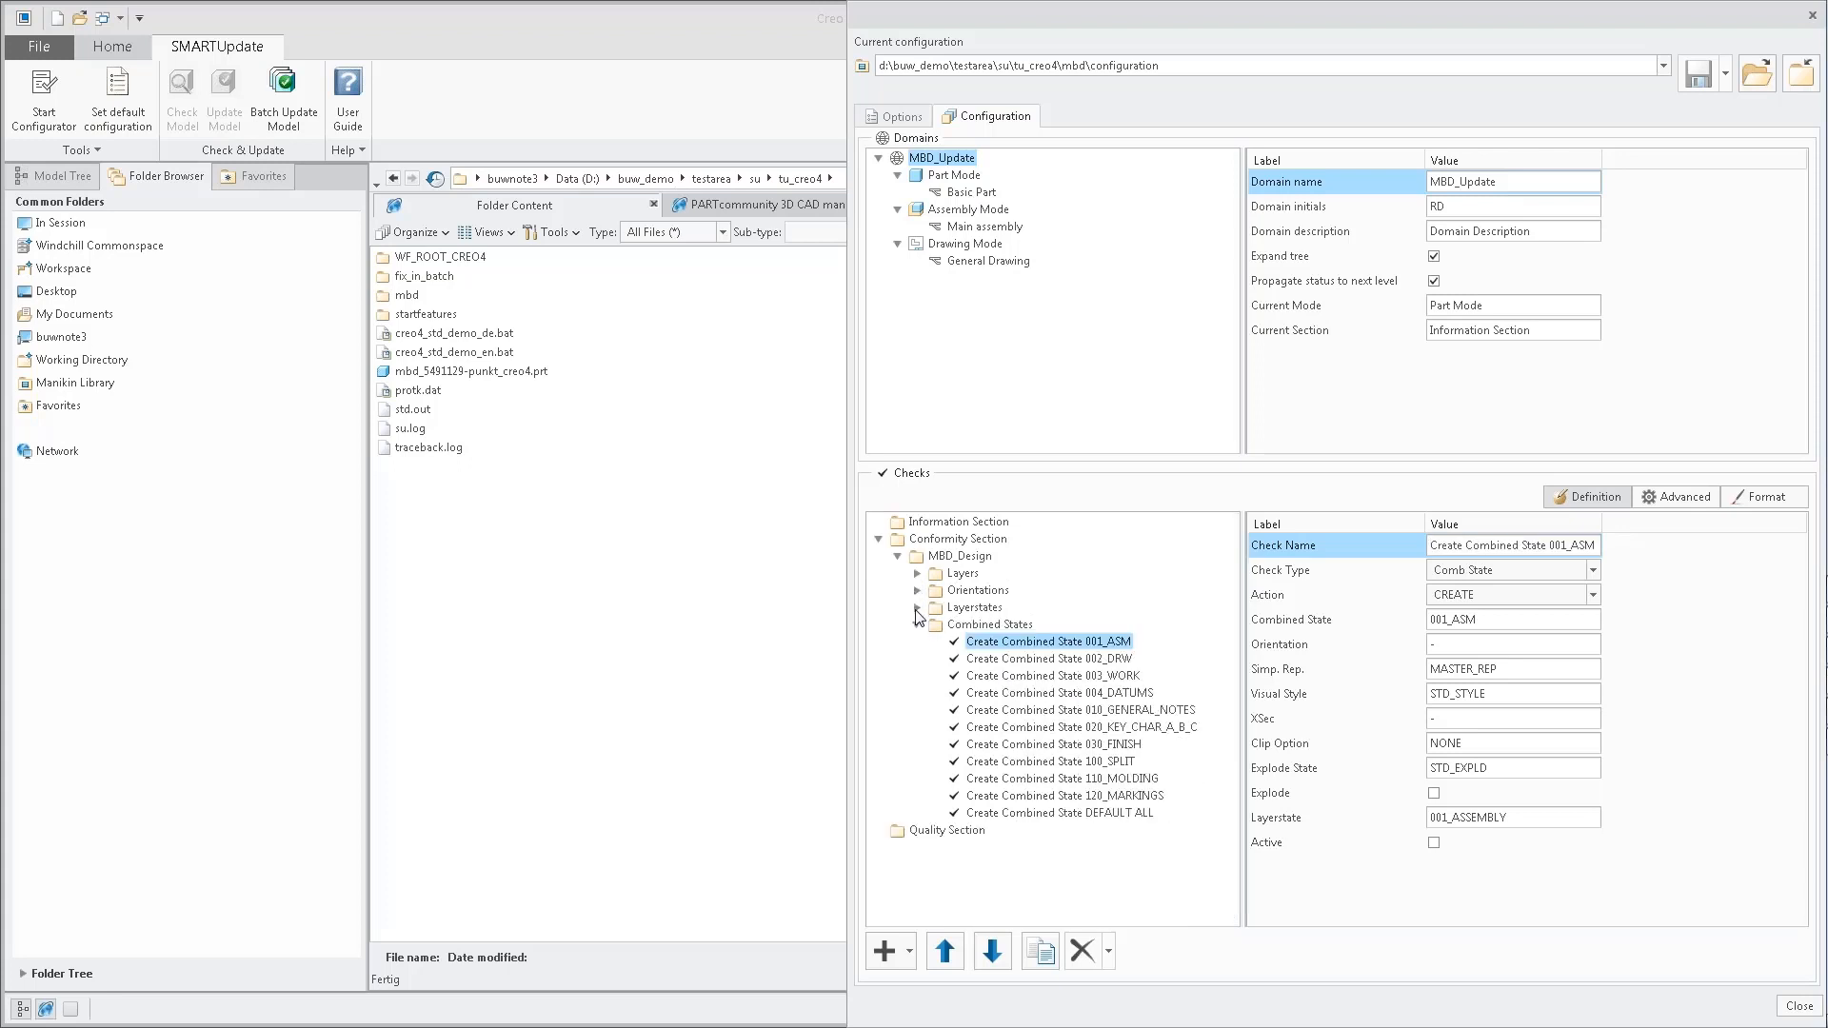
pyautogui.click(917, 624)
# Copy the MBD_Design check group into the Conformity Section of Assembly Mode, save the configuration and close the configurator.
pyautogui.click(960, 556)
pyautogui.rightClick(959, 556)
pyautogui.click(1019, 712)
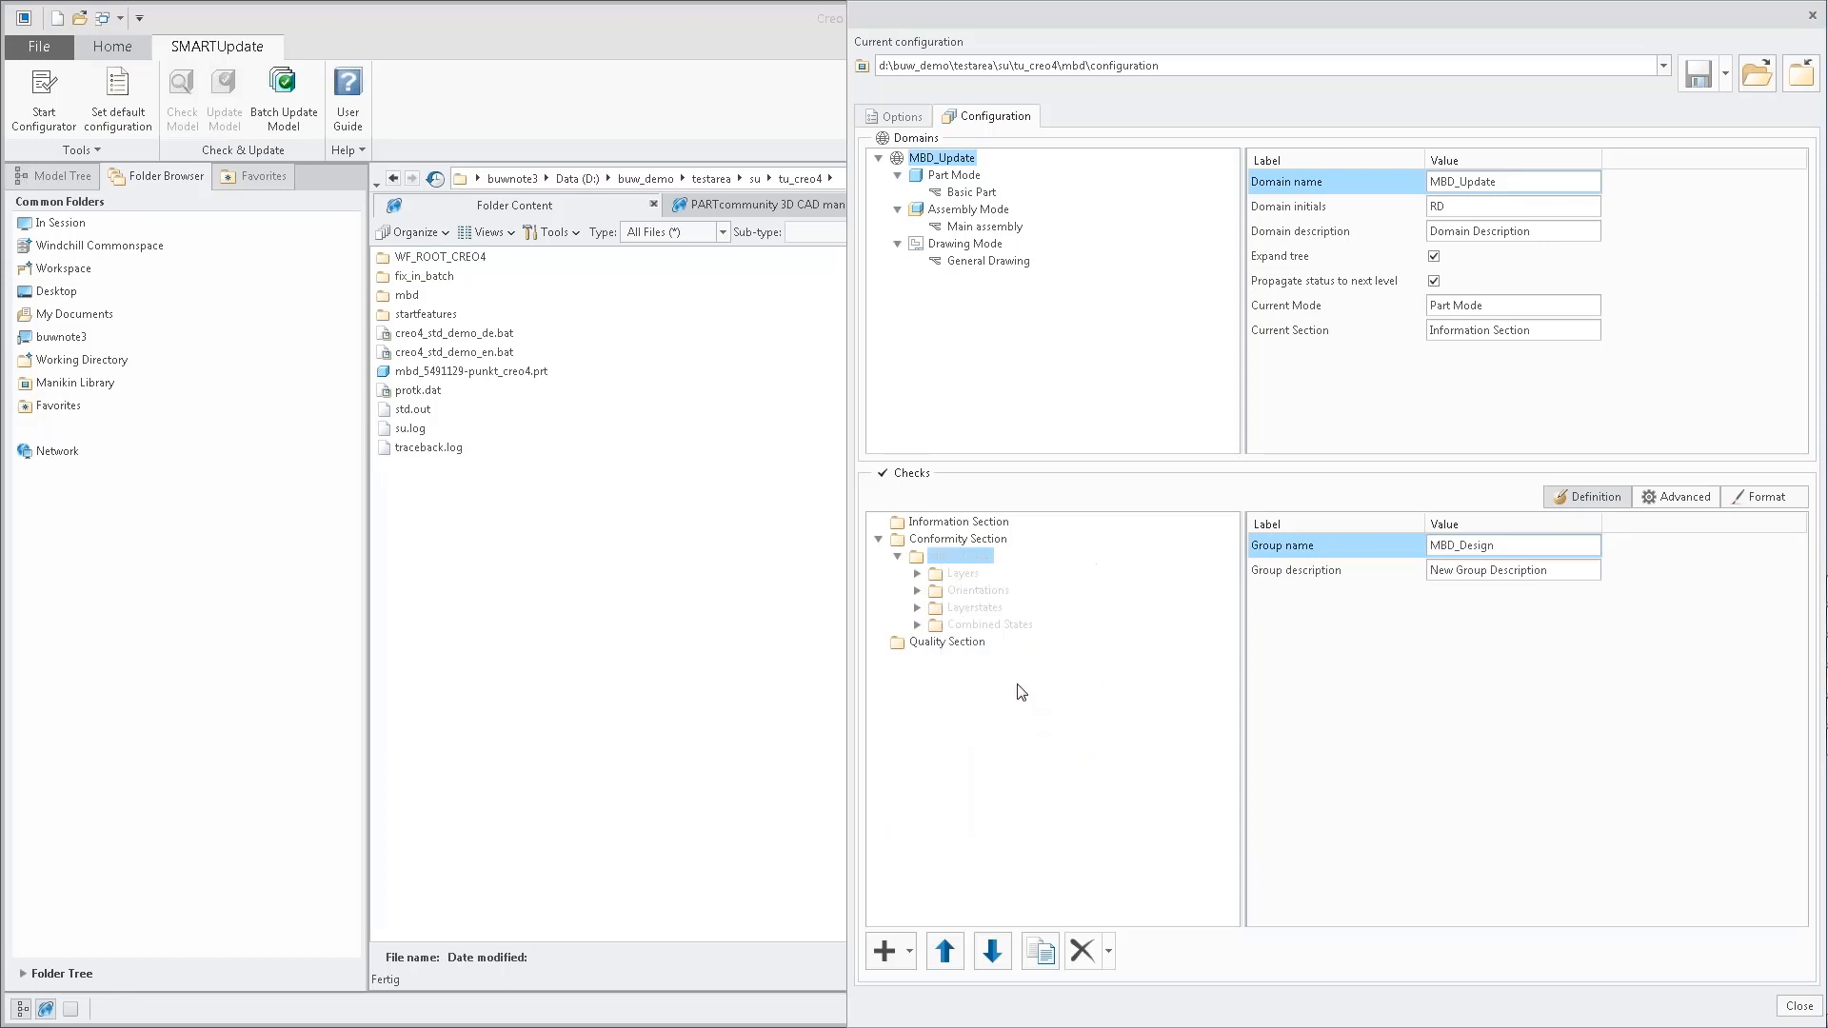
pyautogui.click(962, 211)
pyautogui.click(967, 540)
pyautogui.rightClick(966, 540)
pyautogui.click(1054, 713)
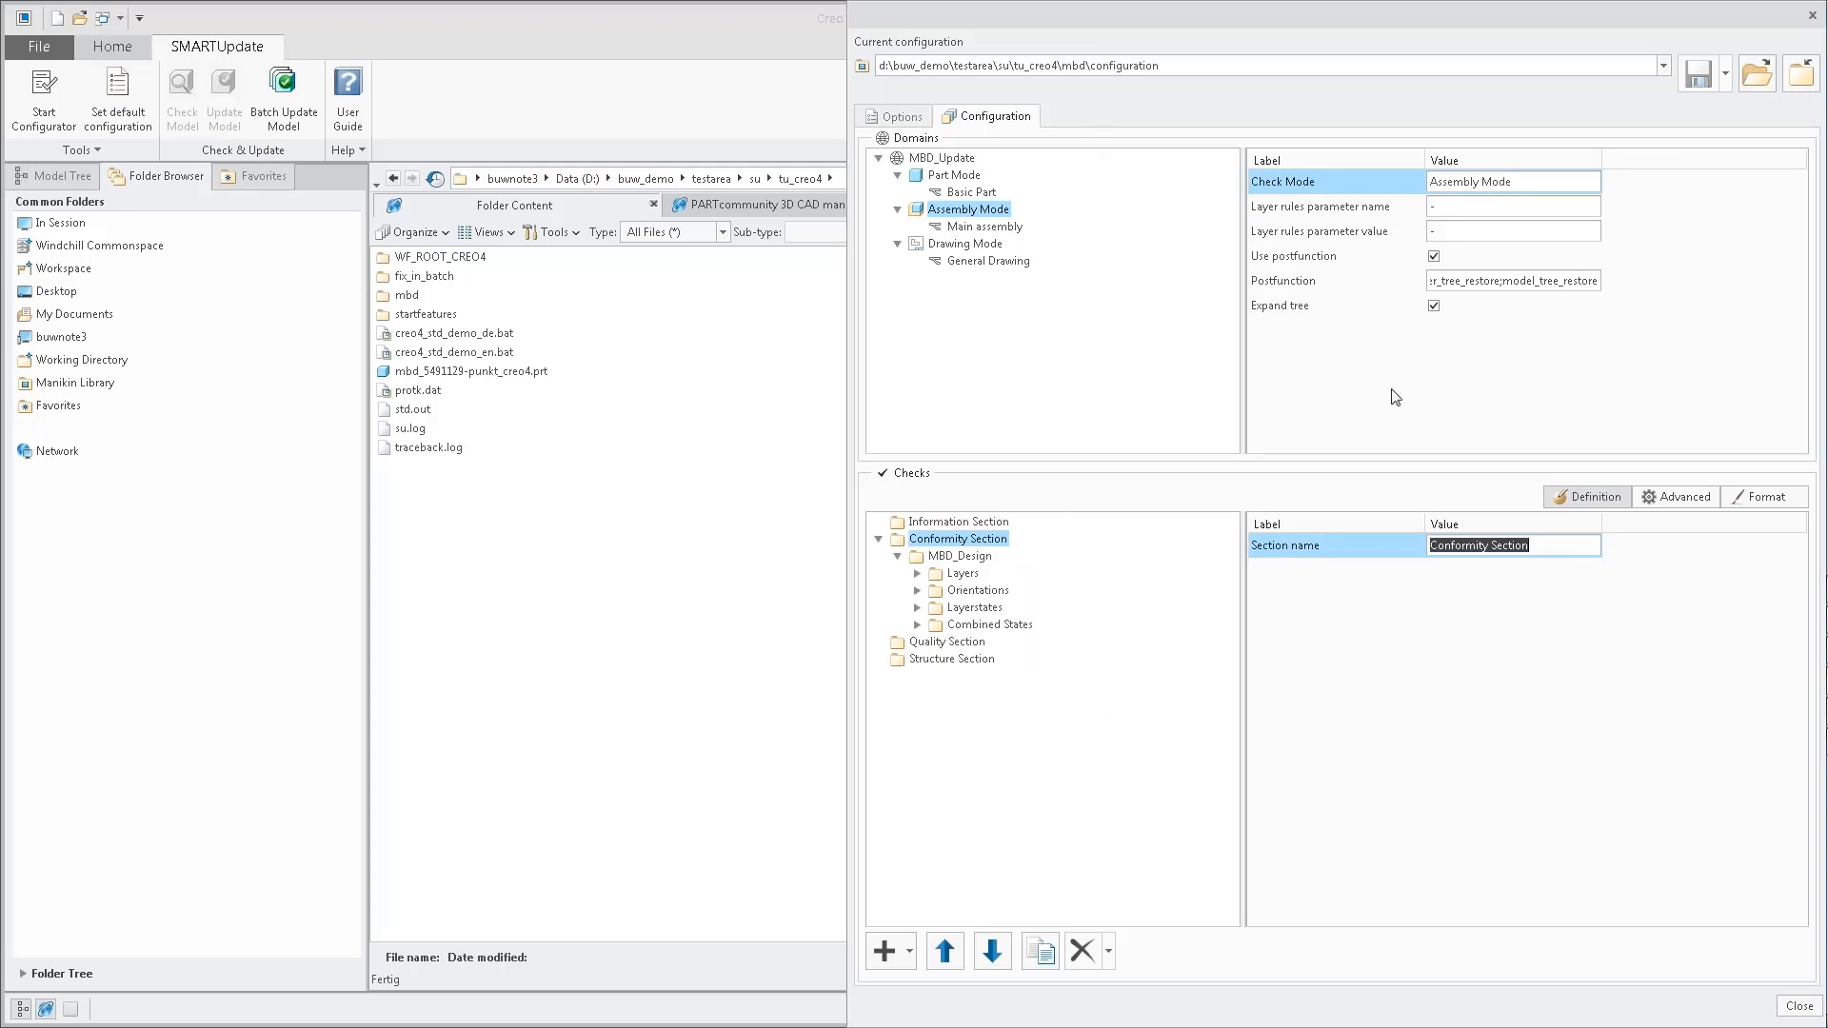
pyautogui.click(1699, 73)
pyautogui.click(1812, 16)
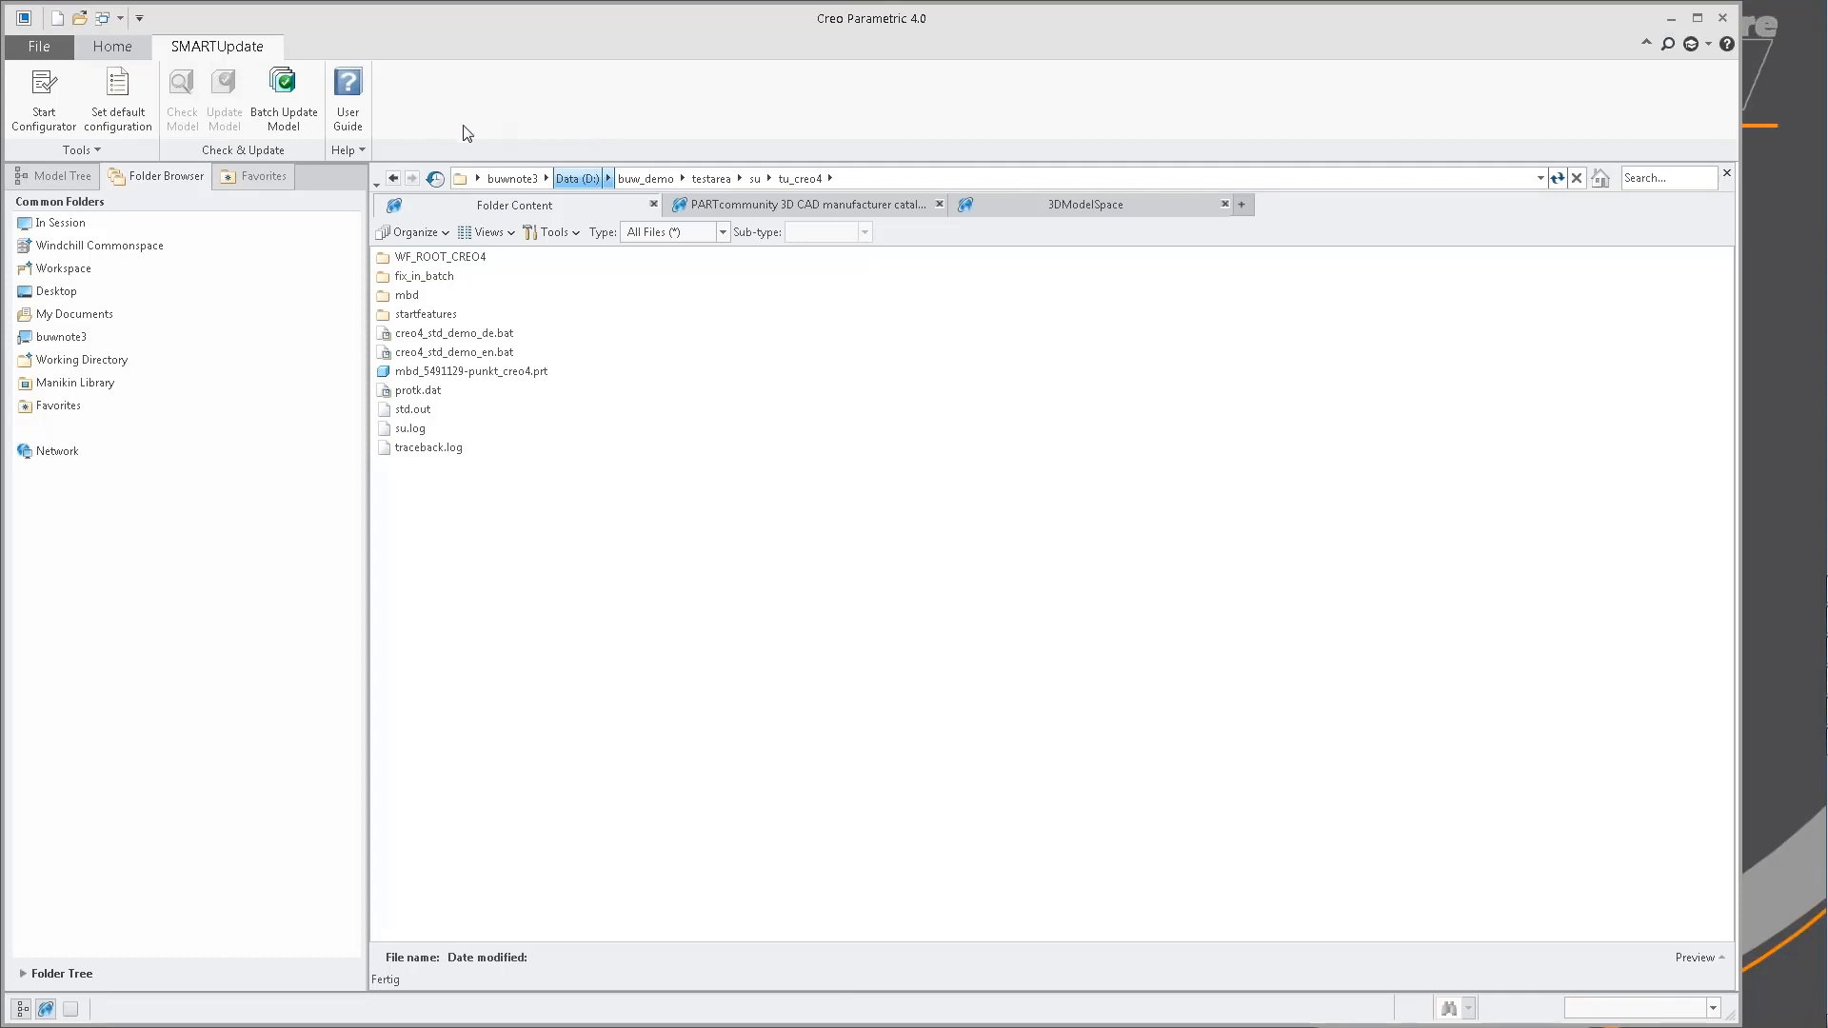
# Set the fix_in_batch folder in tu_creo4 as the working directory.
pyautogui.click(711, 178)
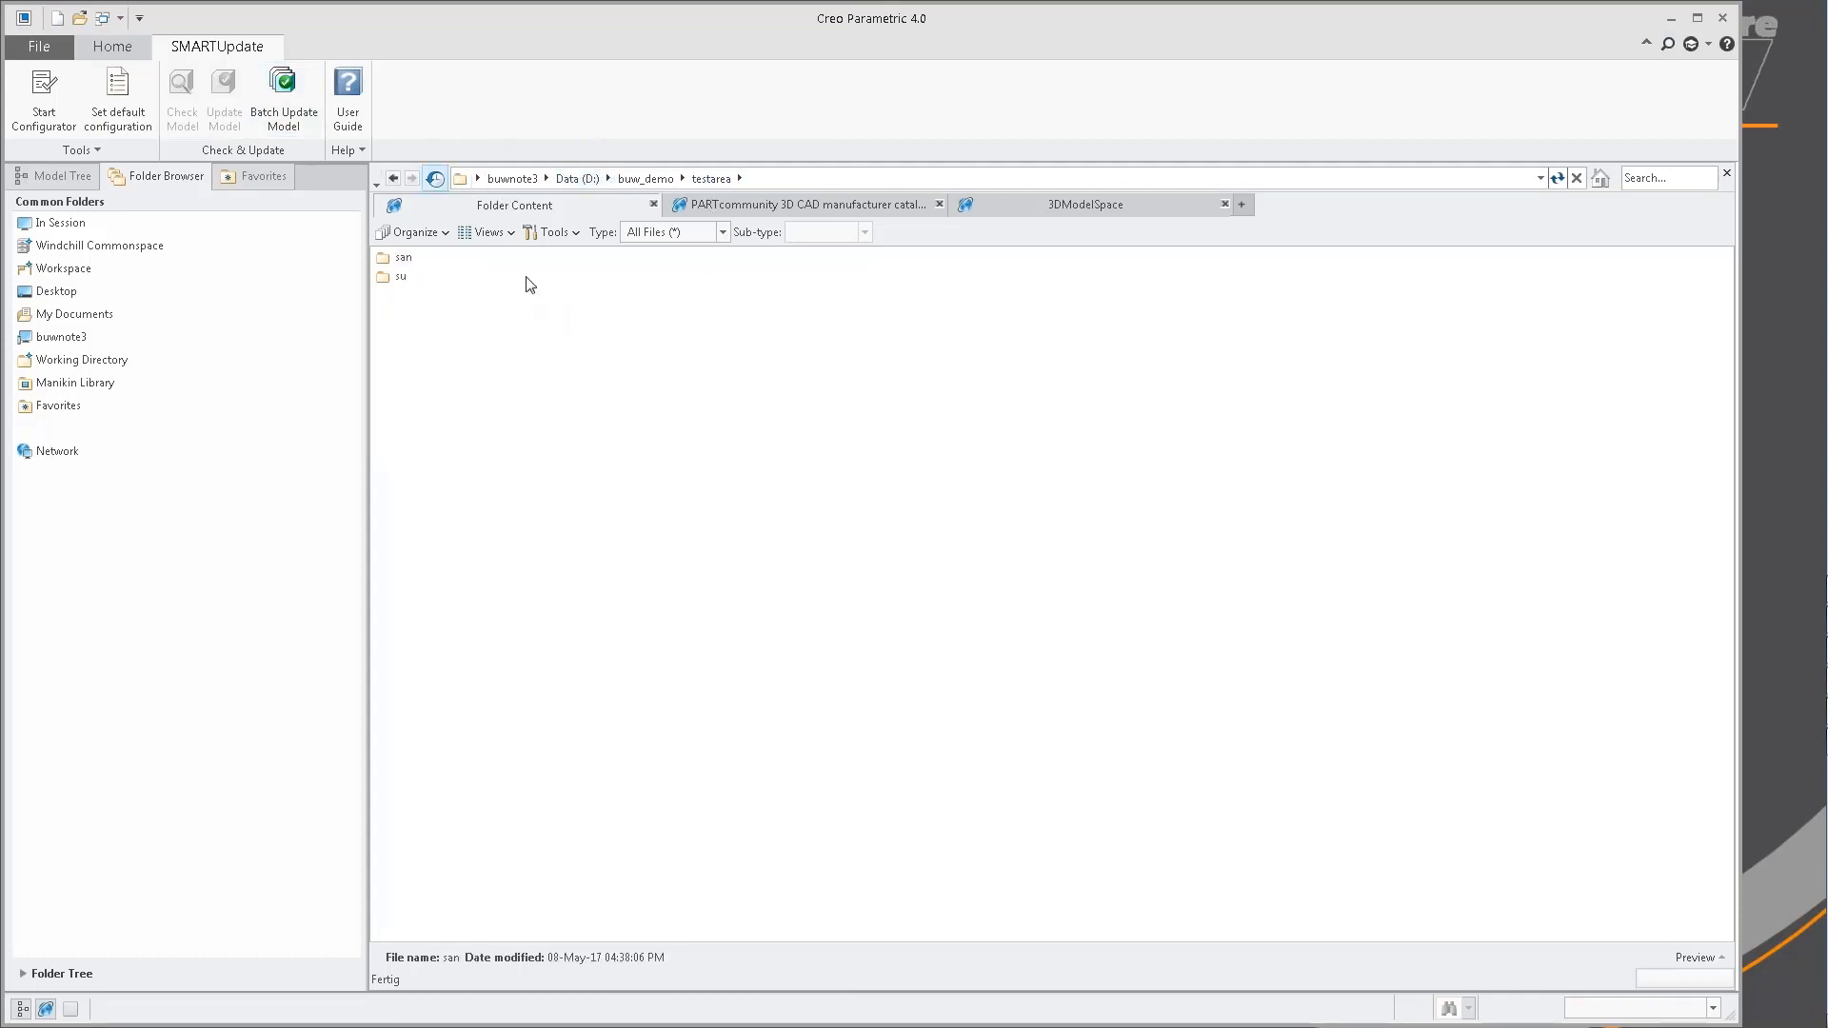
pyautogui.click(103, 363)
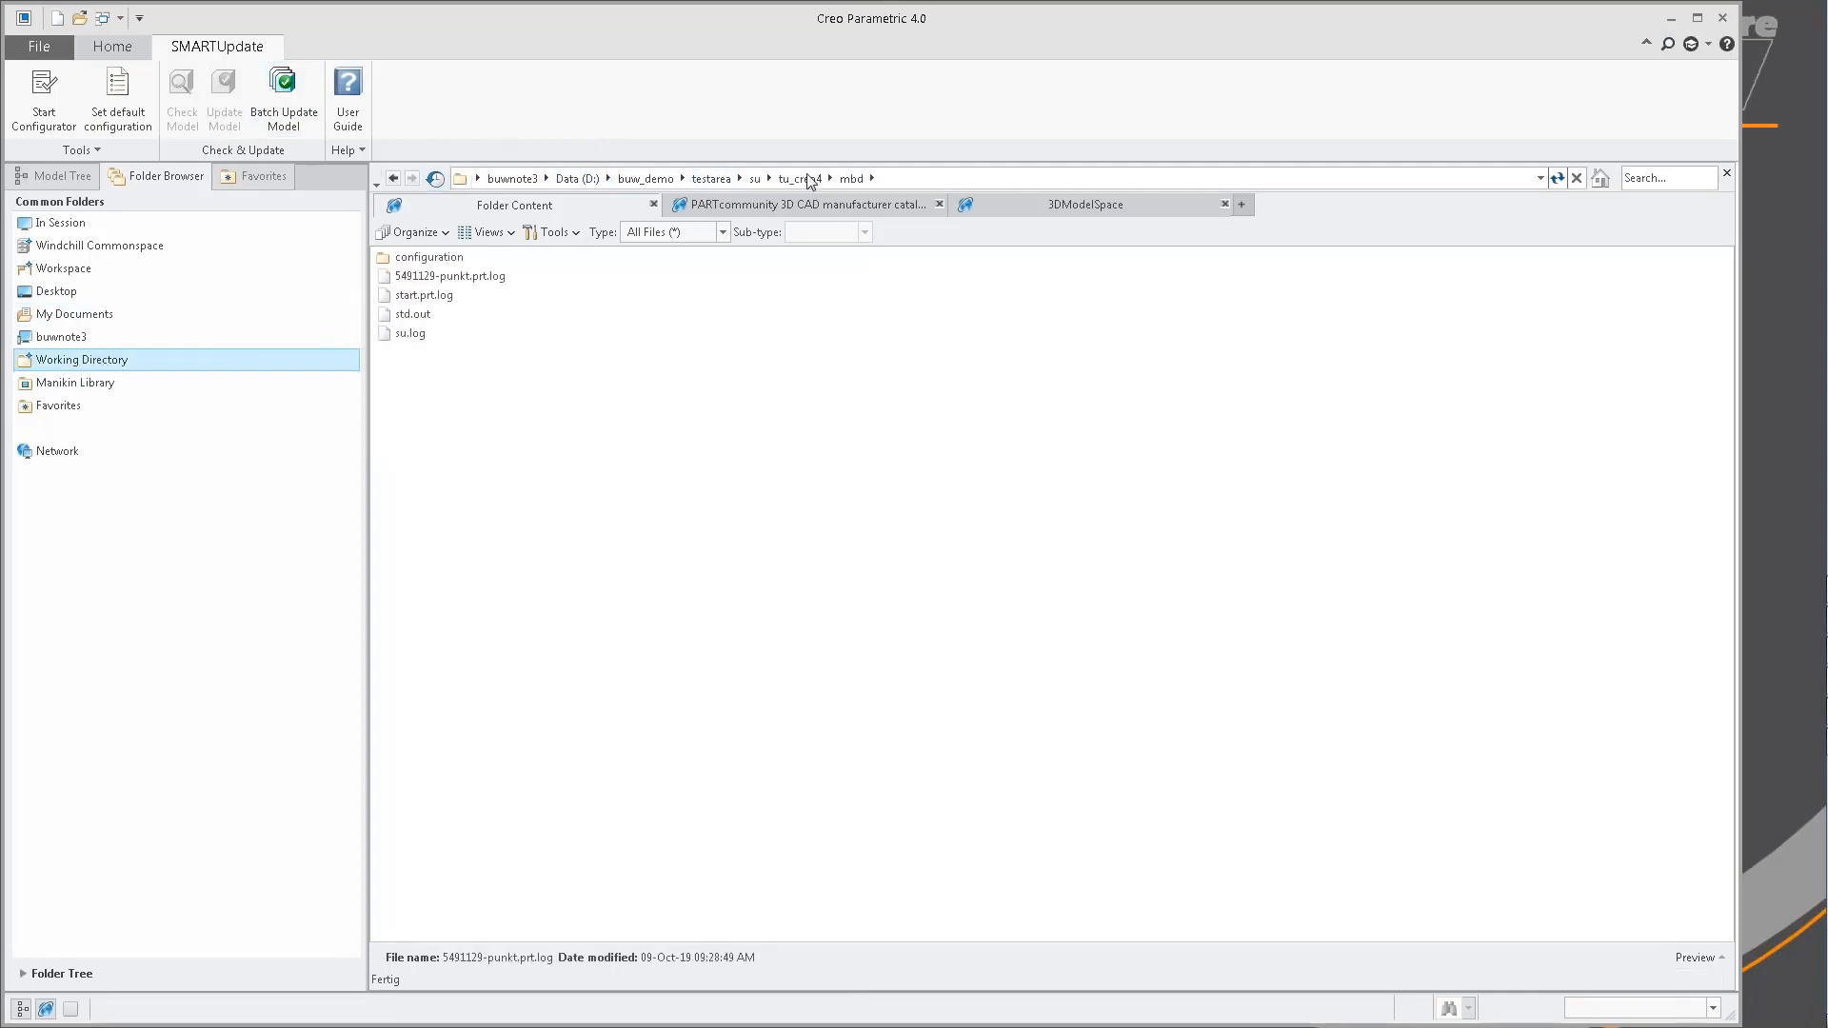
pyautogui.rightClick(447, 276)
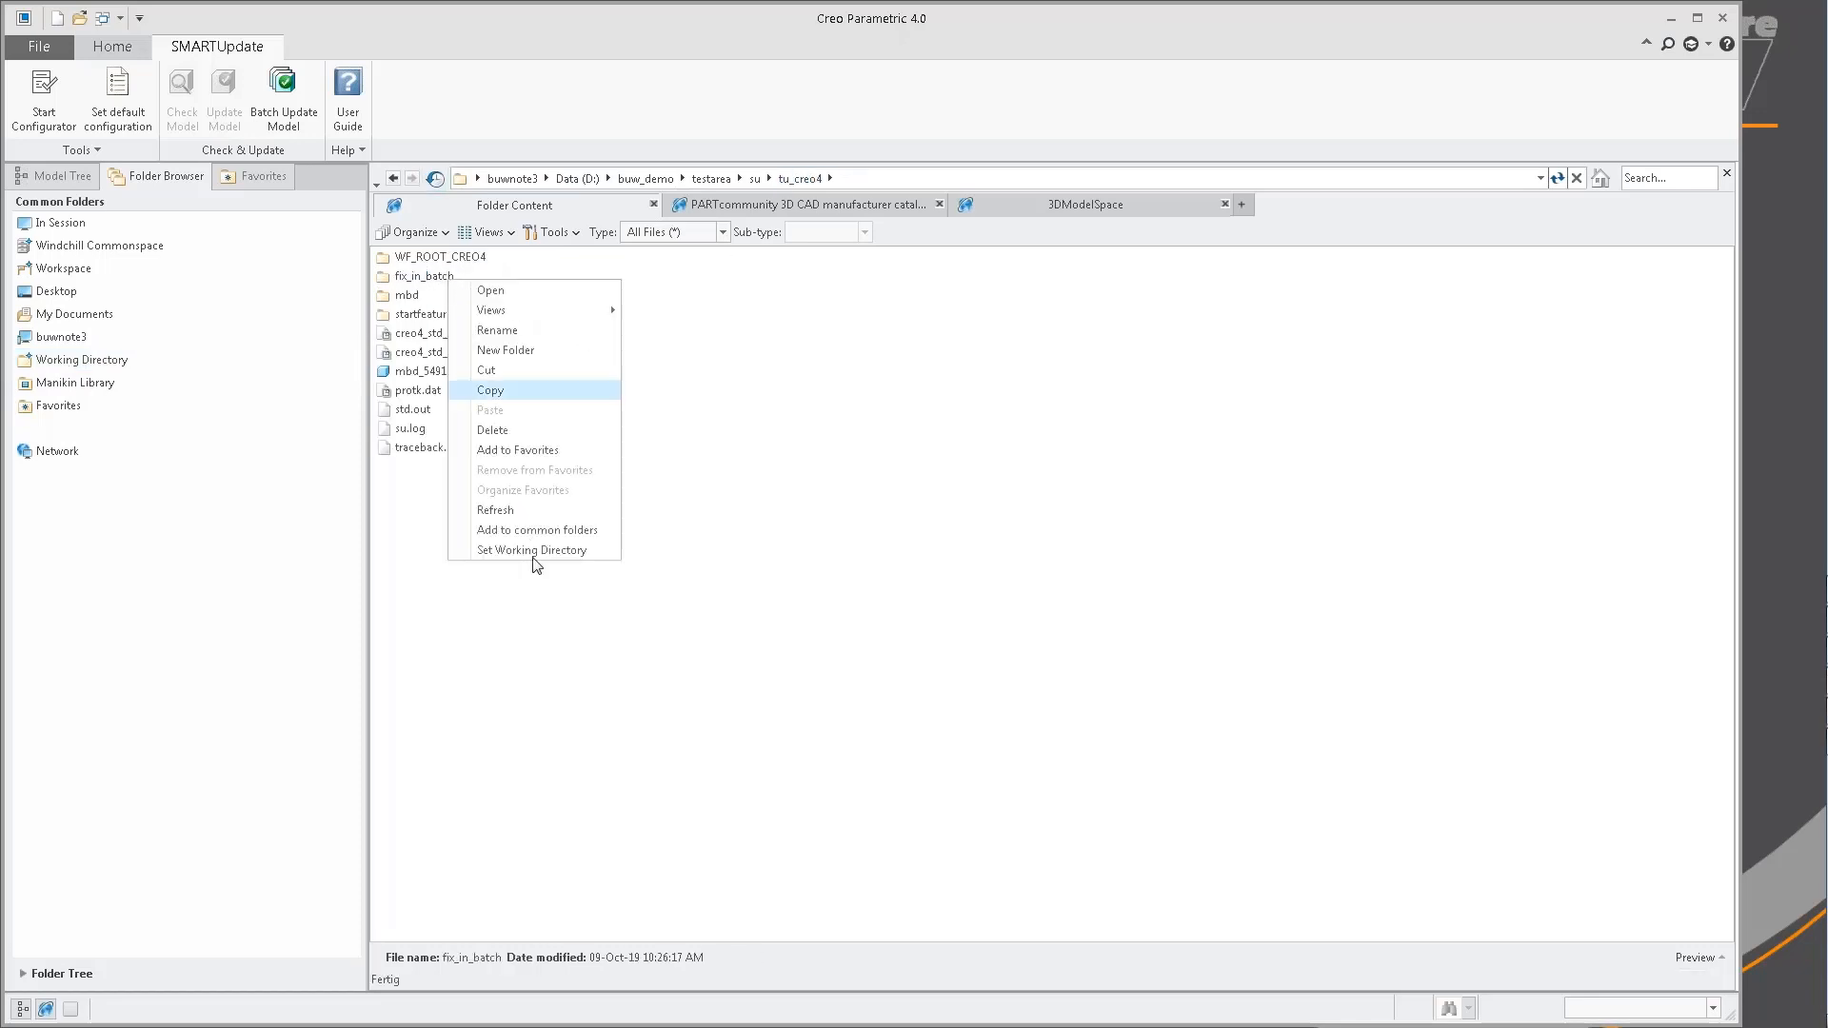
pyautogui.click(535, 556)
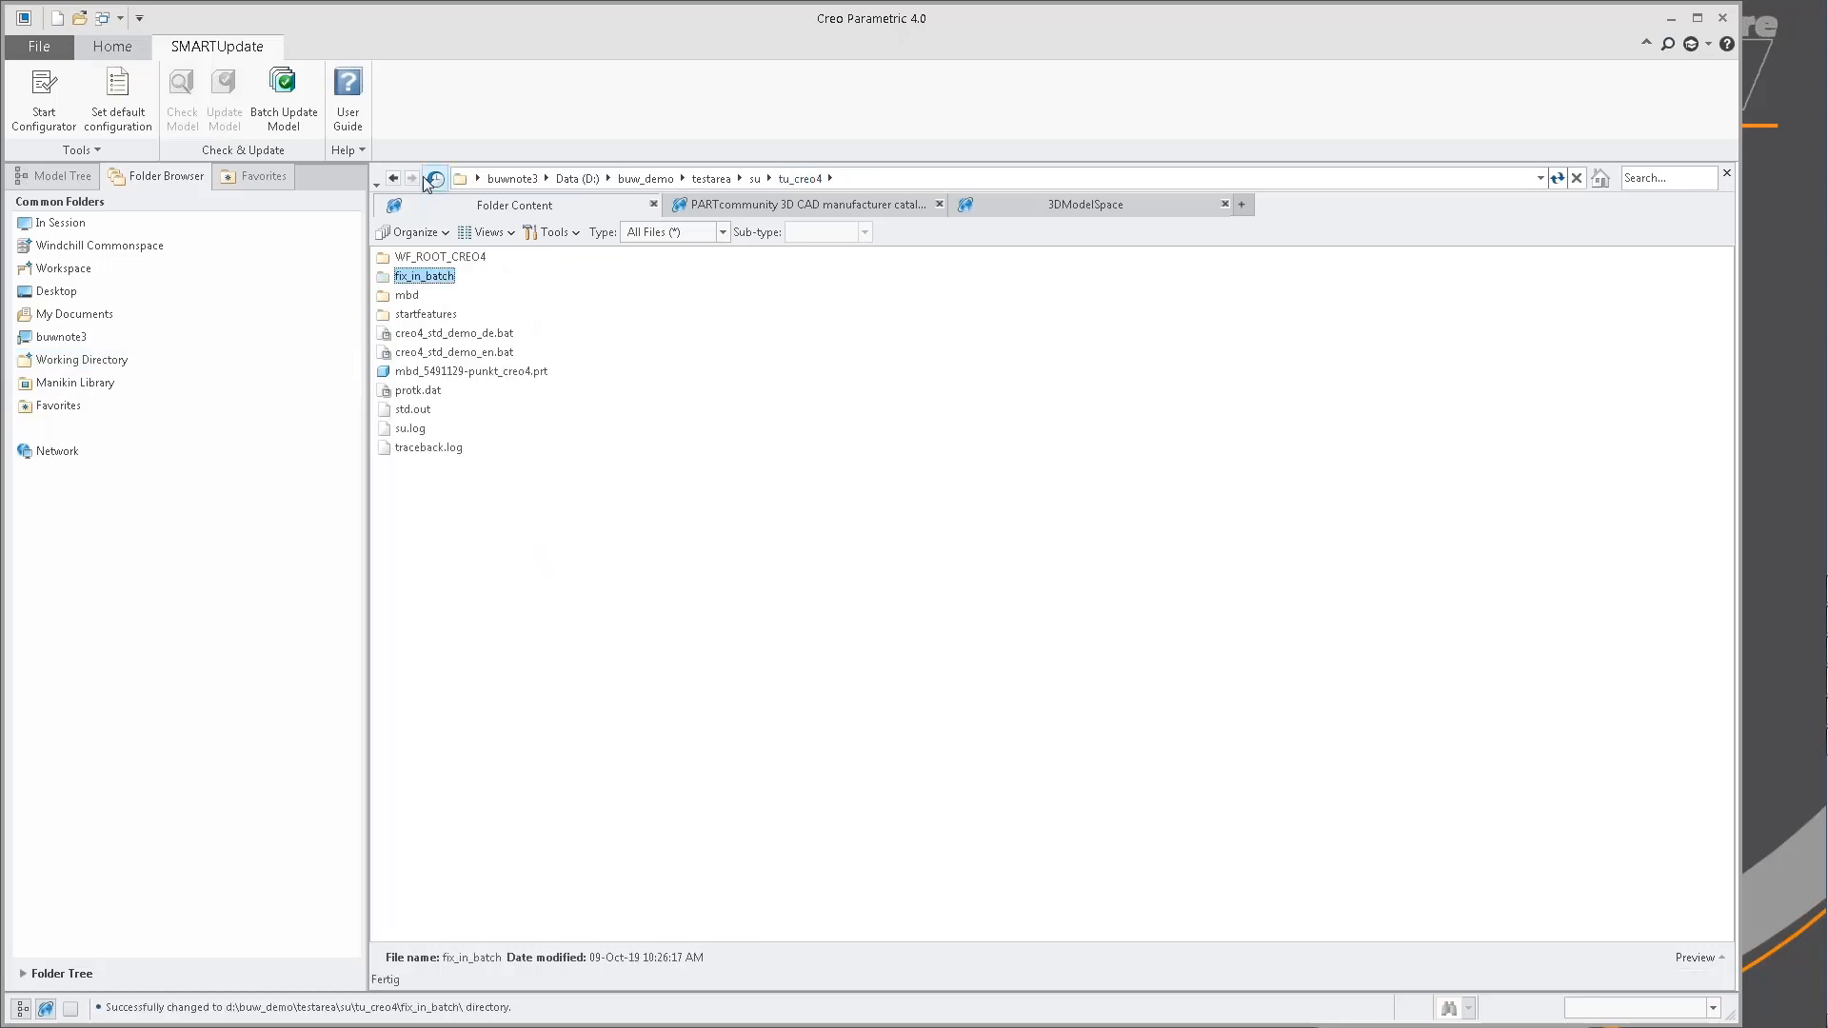
# Open the batch update and filter out models whose RELEASE_STATUS object attribute equals RELEASED, using object_attributes.txt as the attributes file.
pyautogui.click(303, 127)
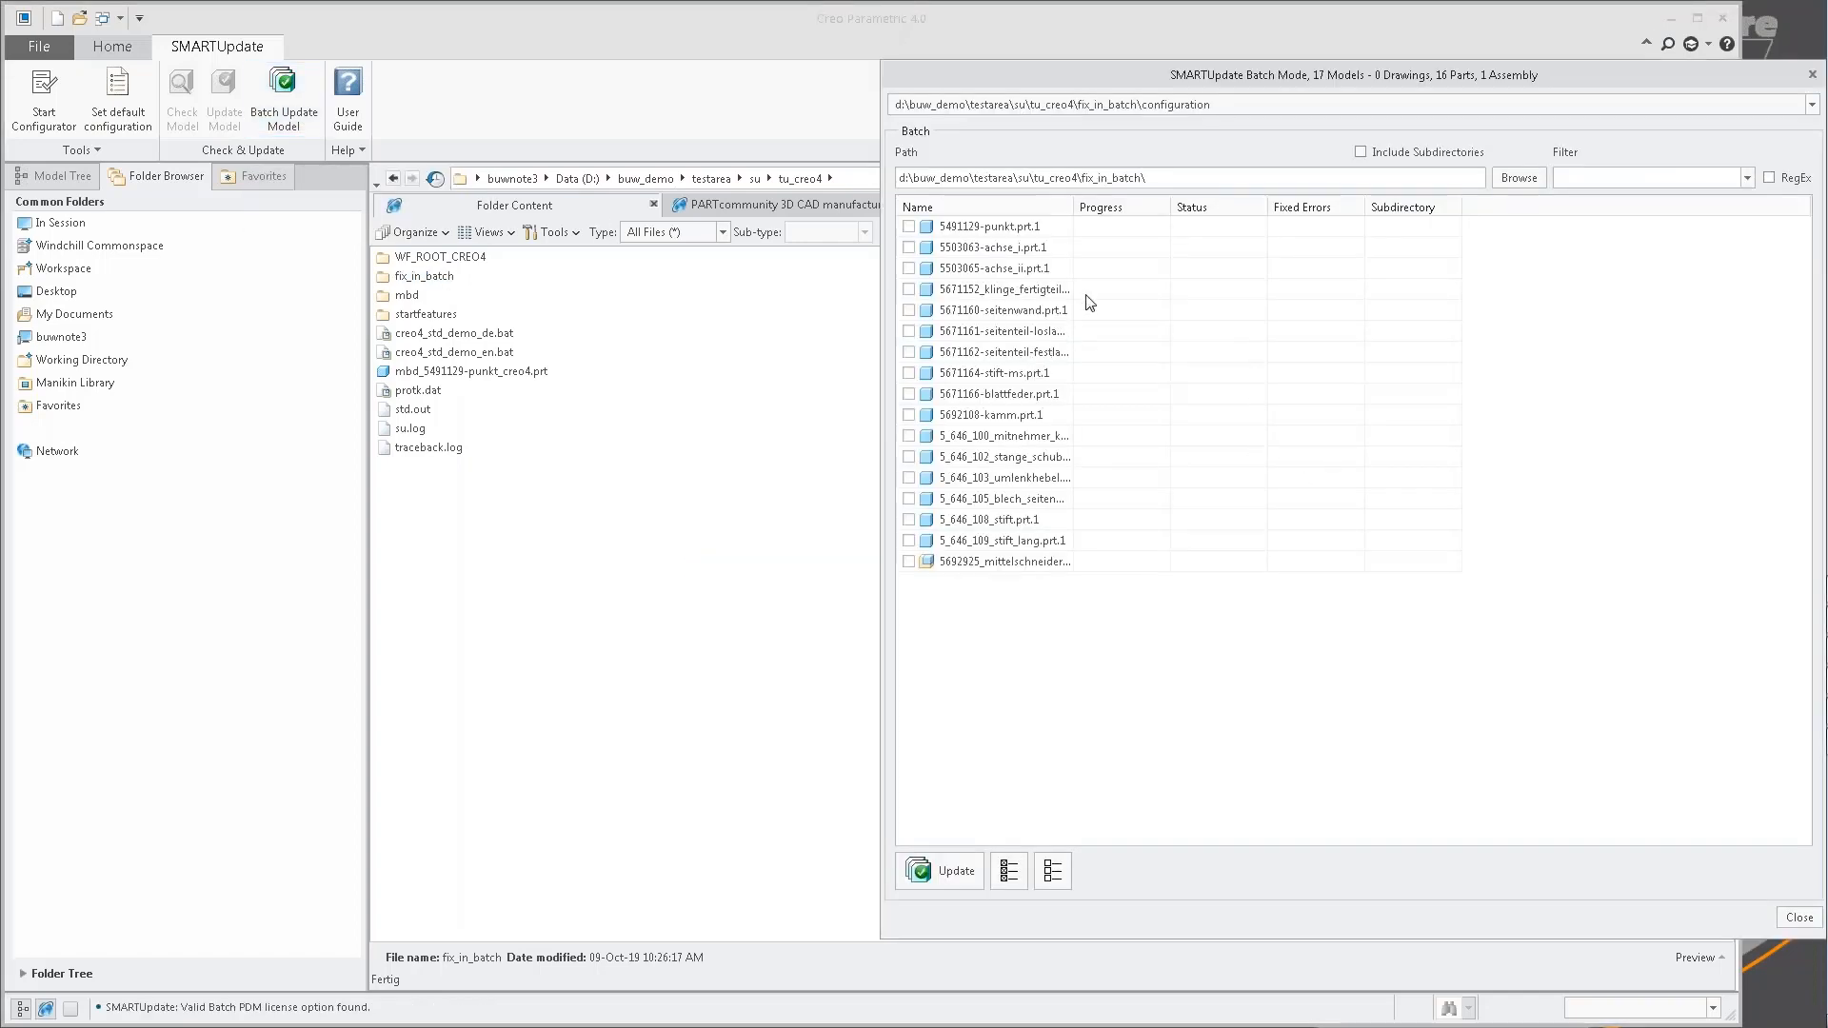
pyautogui.moveTo(1074, 208); pyautogui.dragTo(1117, 207)
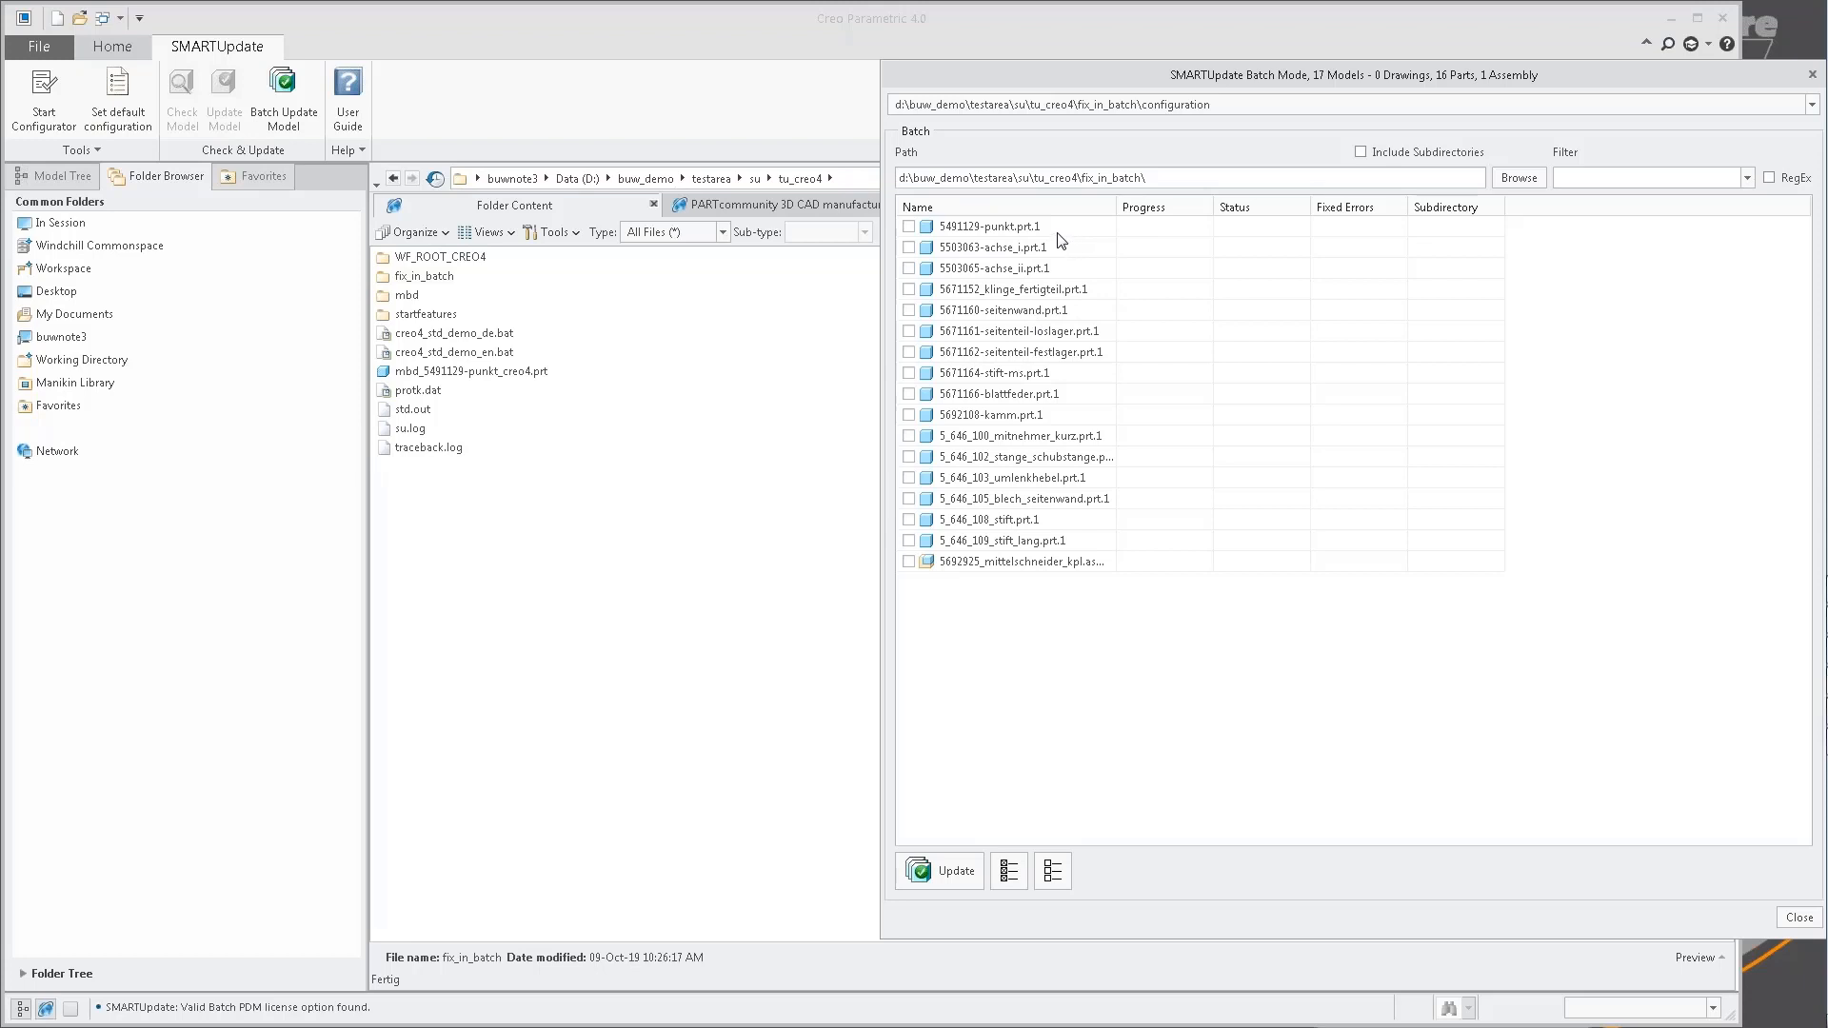
pyautogui.rightClick(1036, 311)
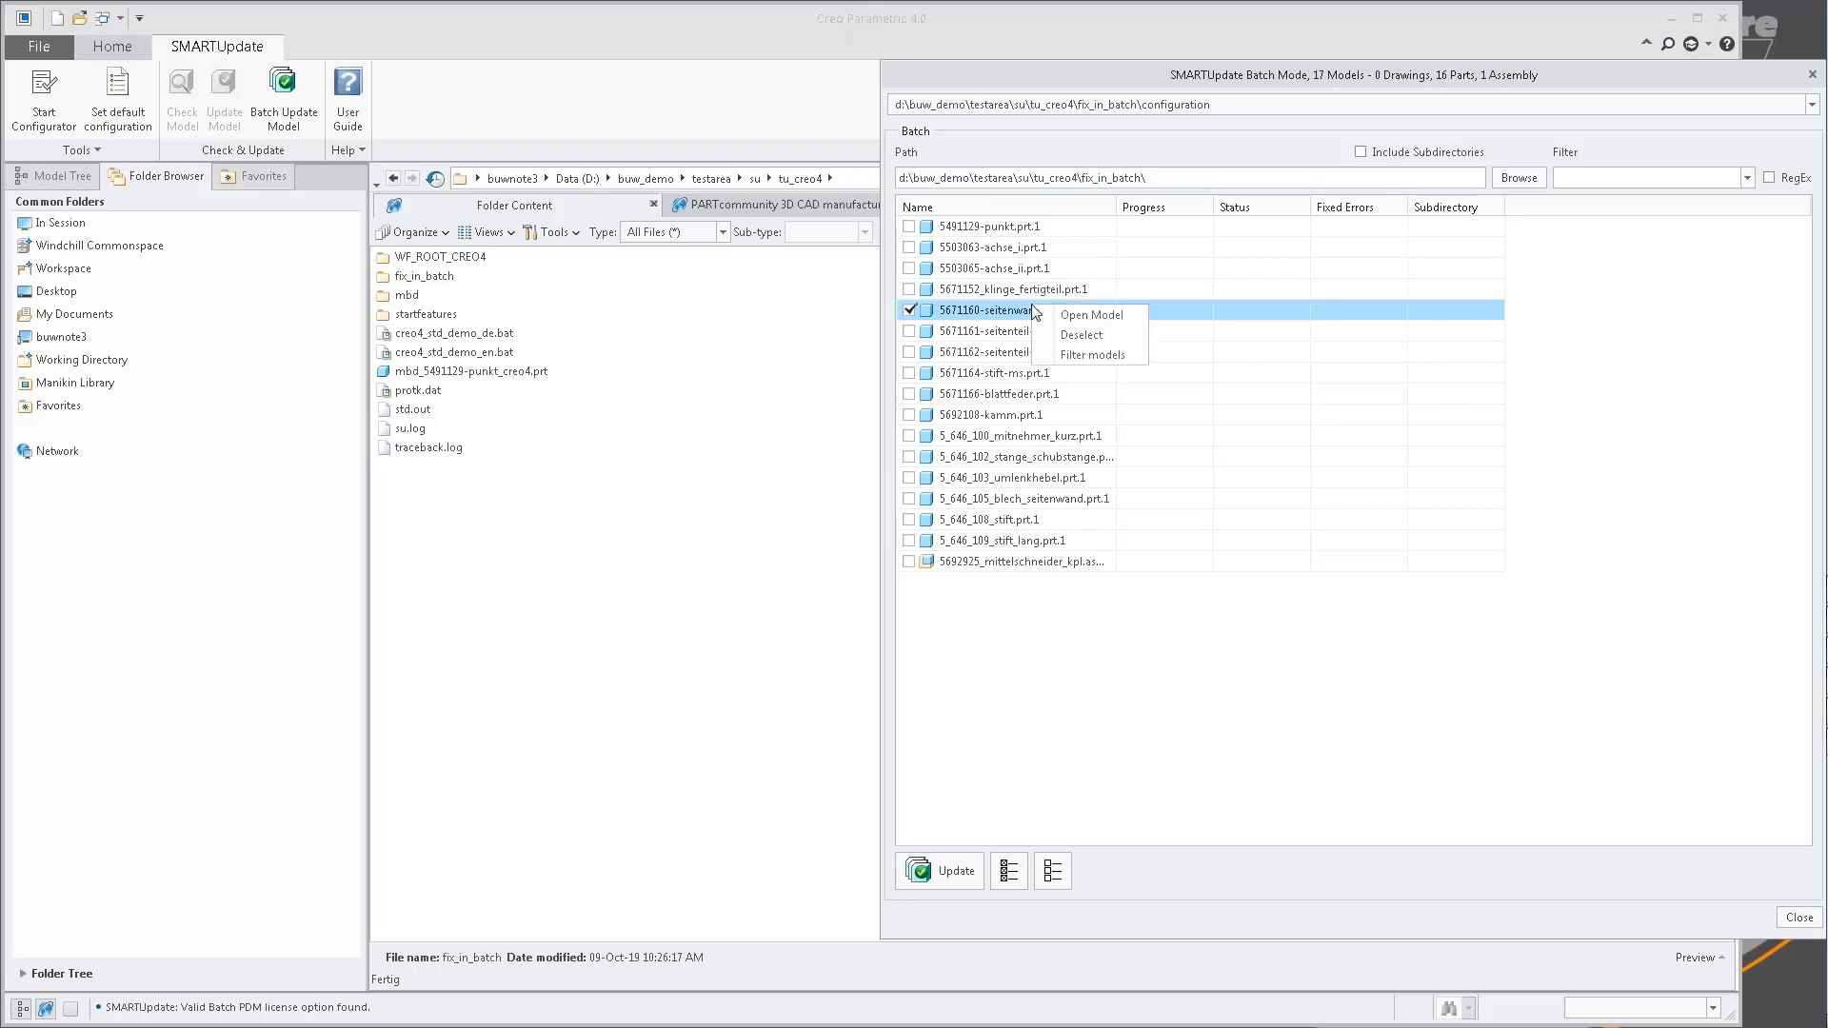
pyautogui.click(1085, 355)
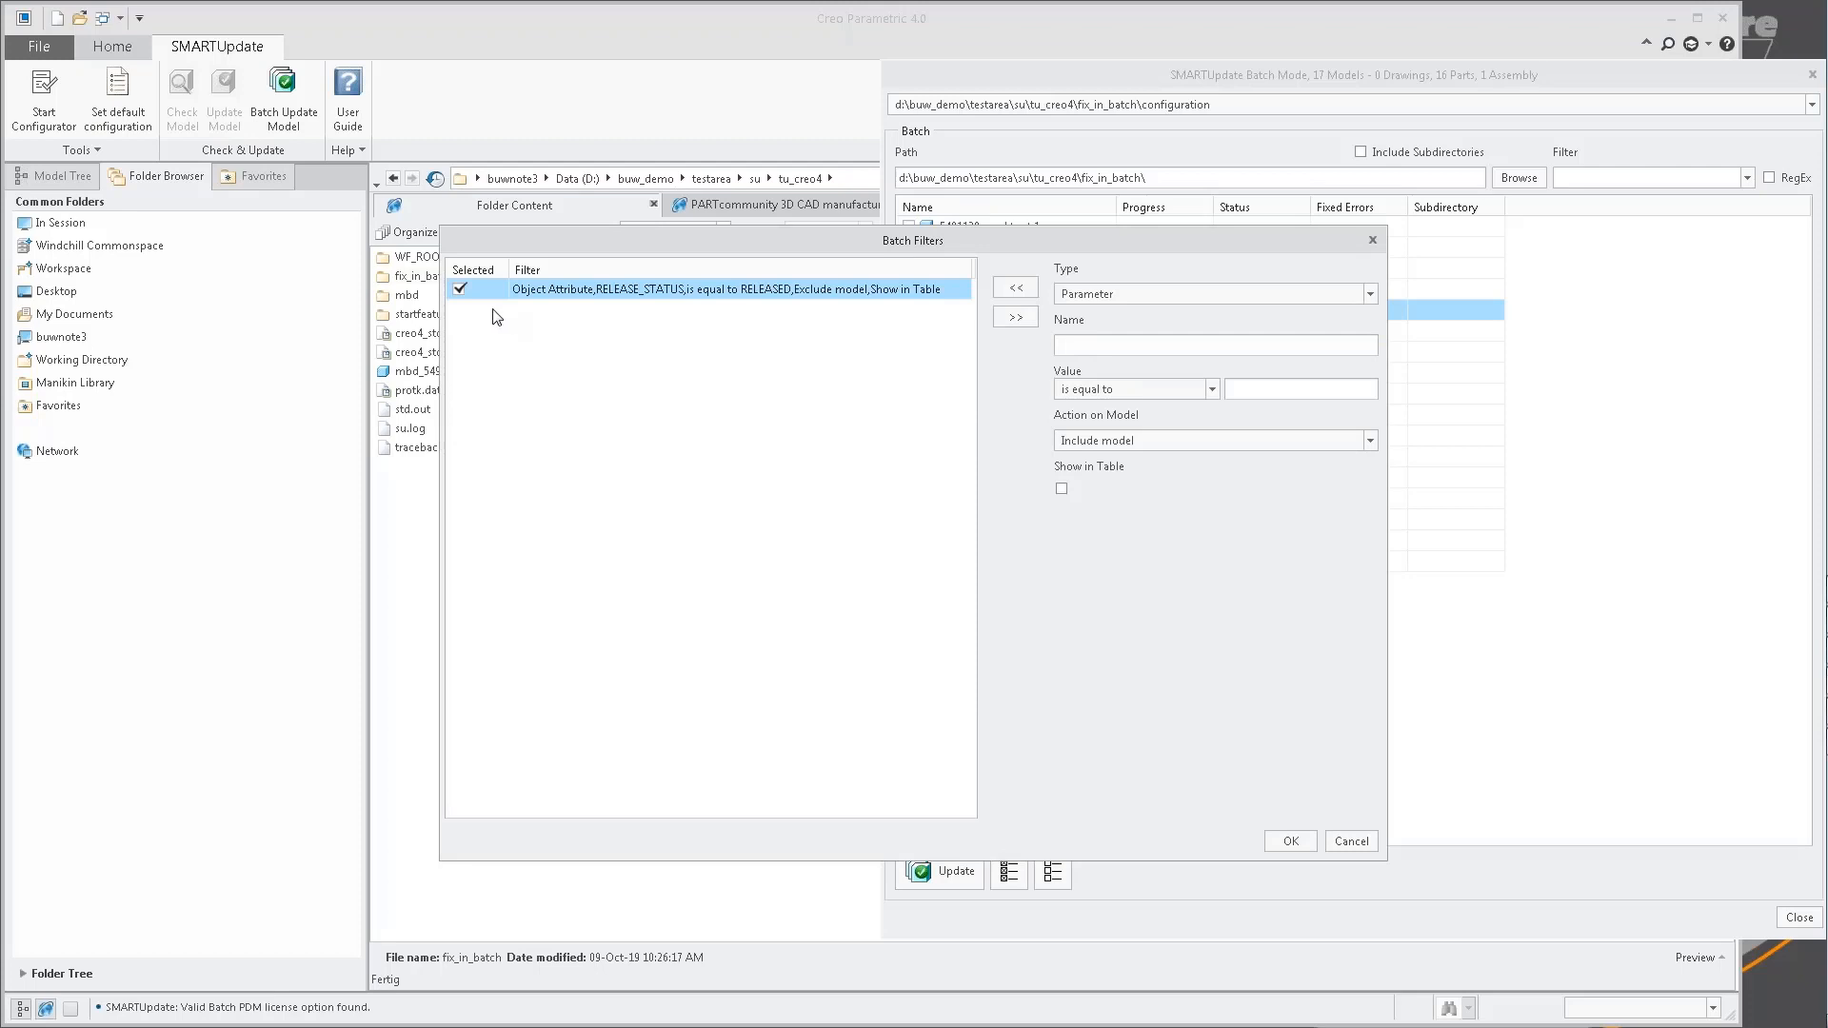
pyautogui.click(460, 289)
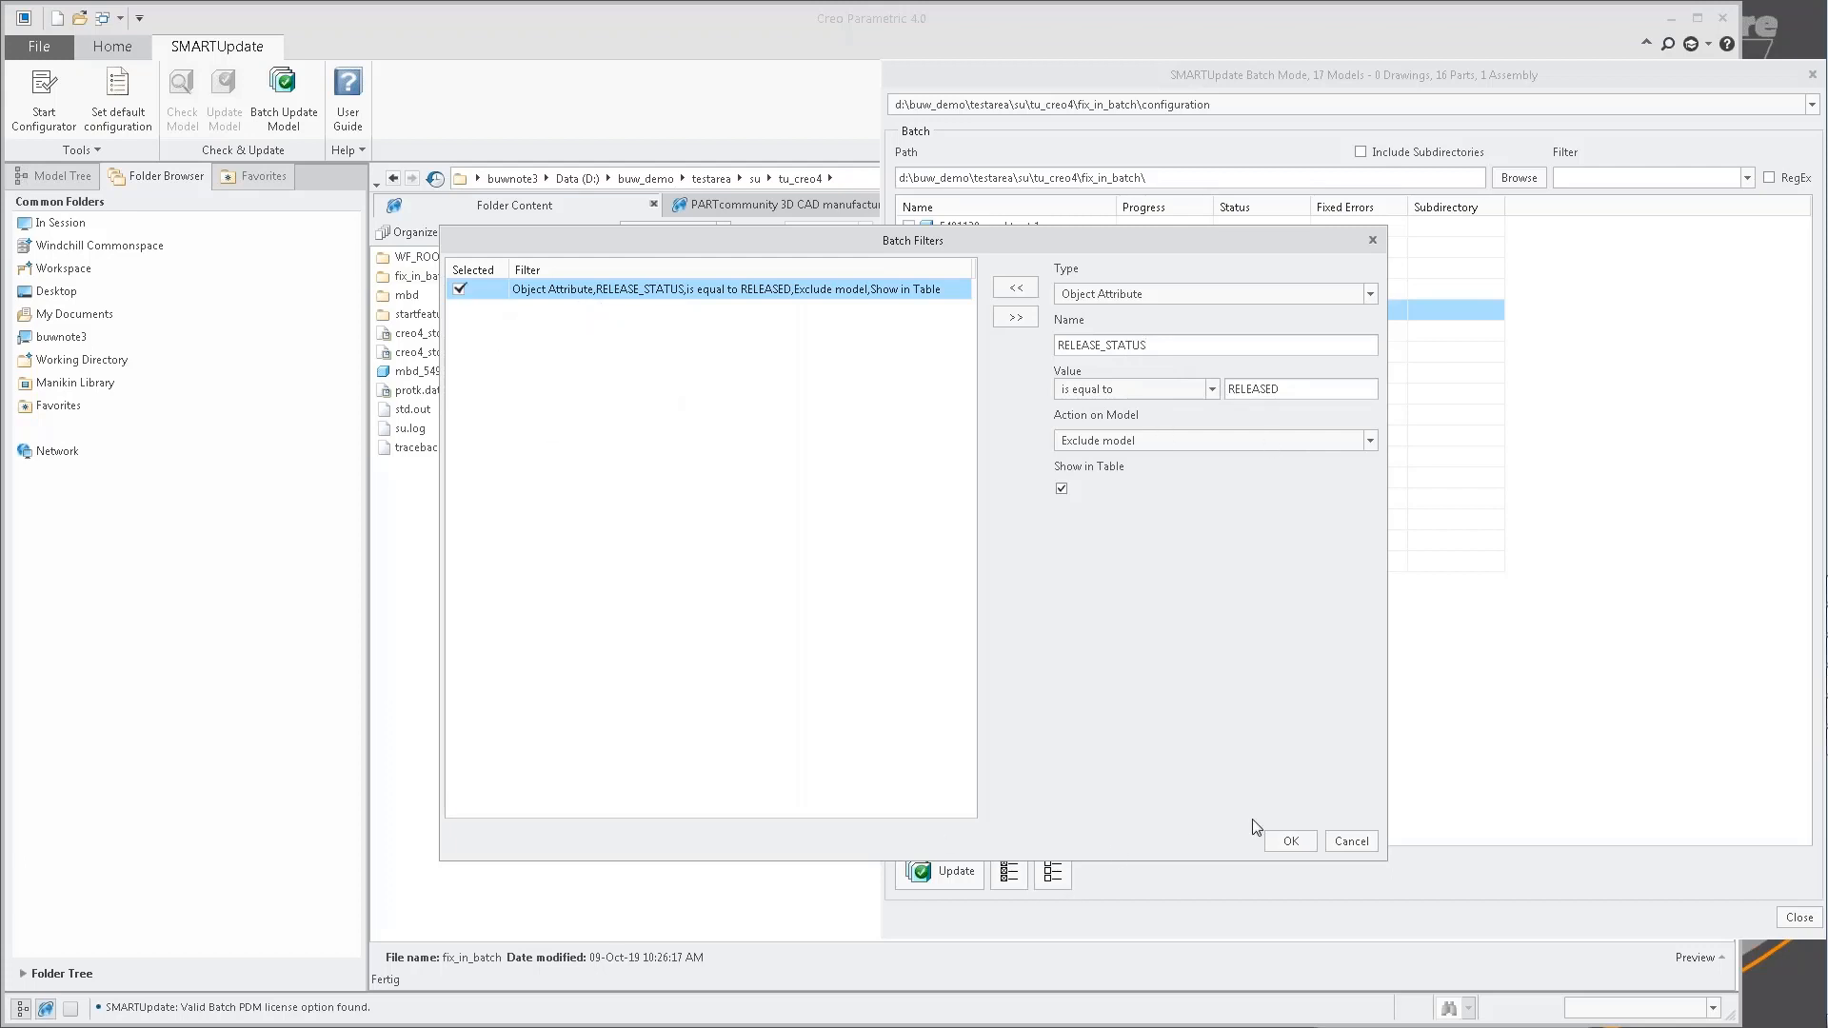
pyautogui.click(1290, 842)
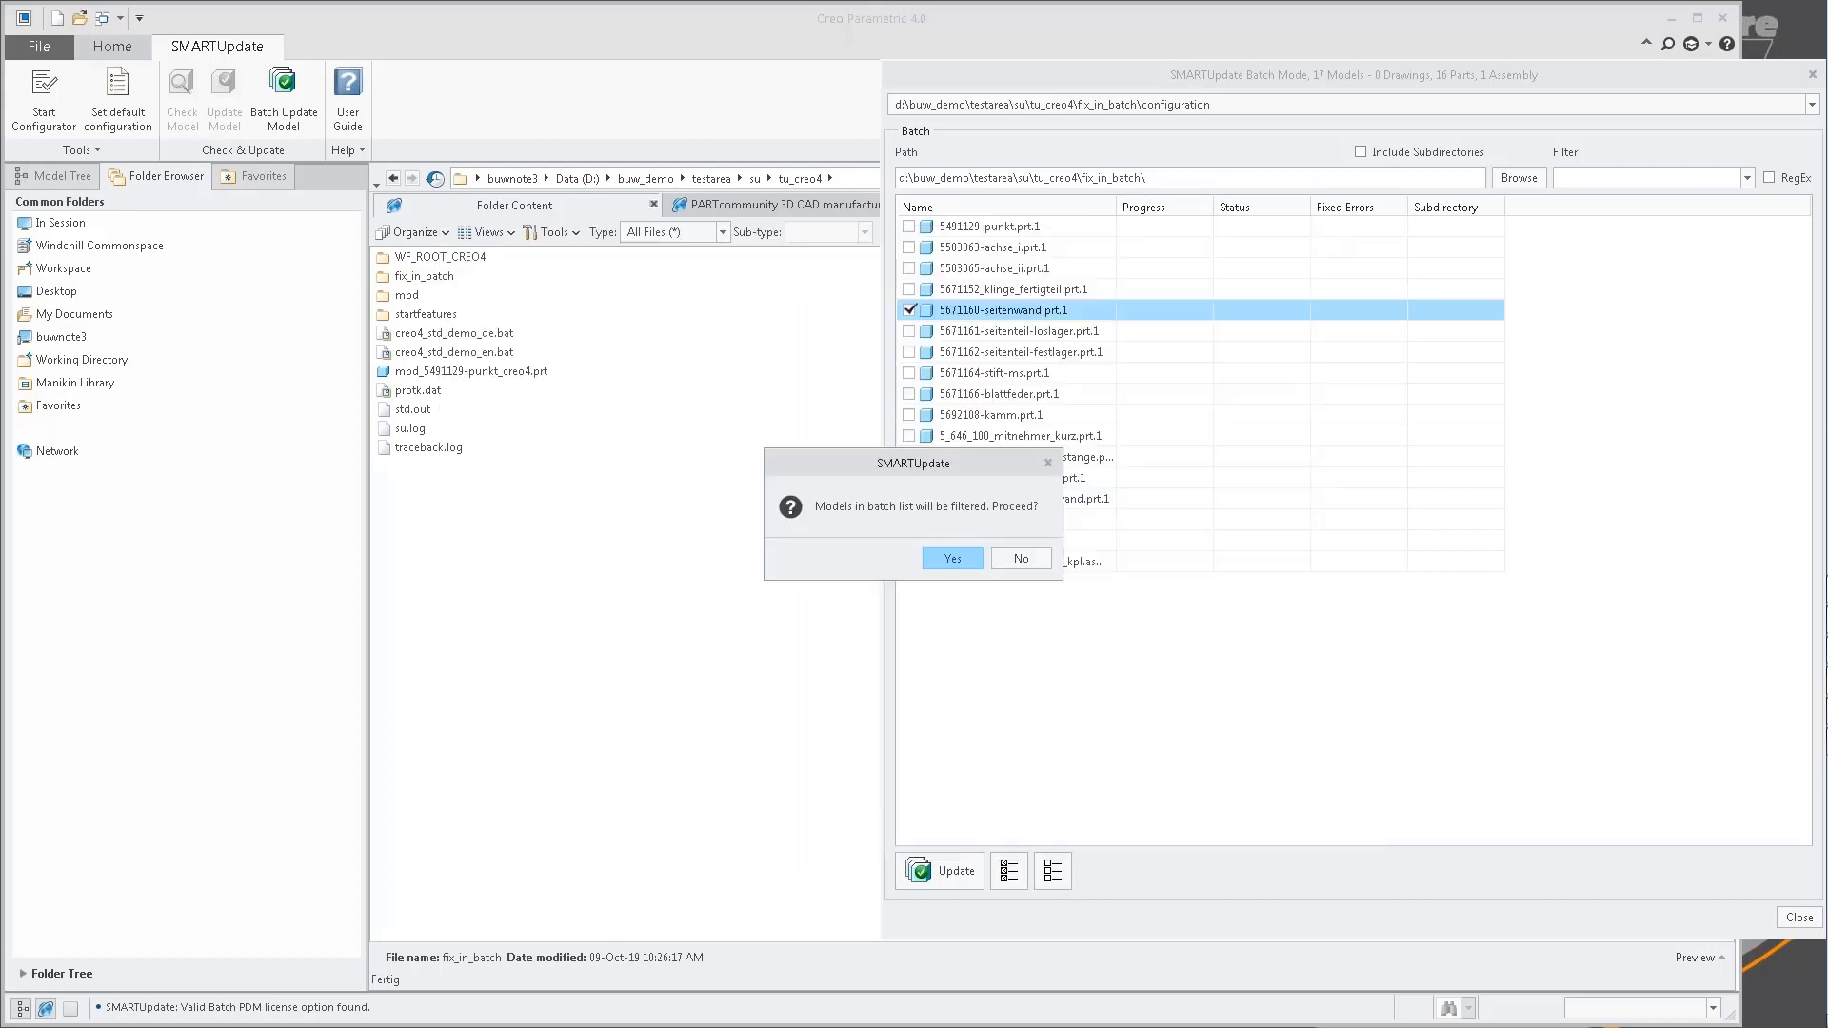
pyautogui.click(954, 558)
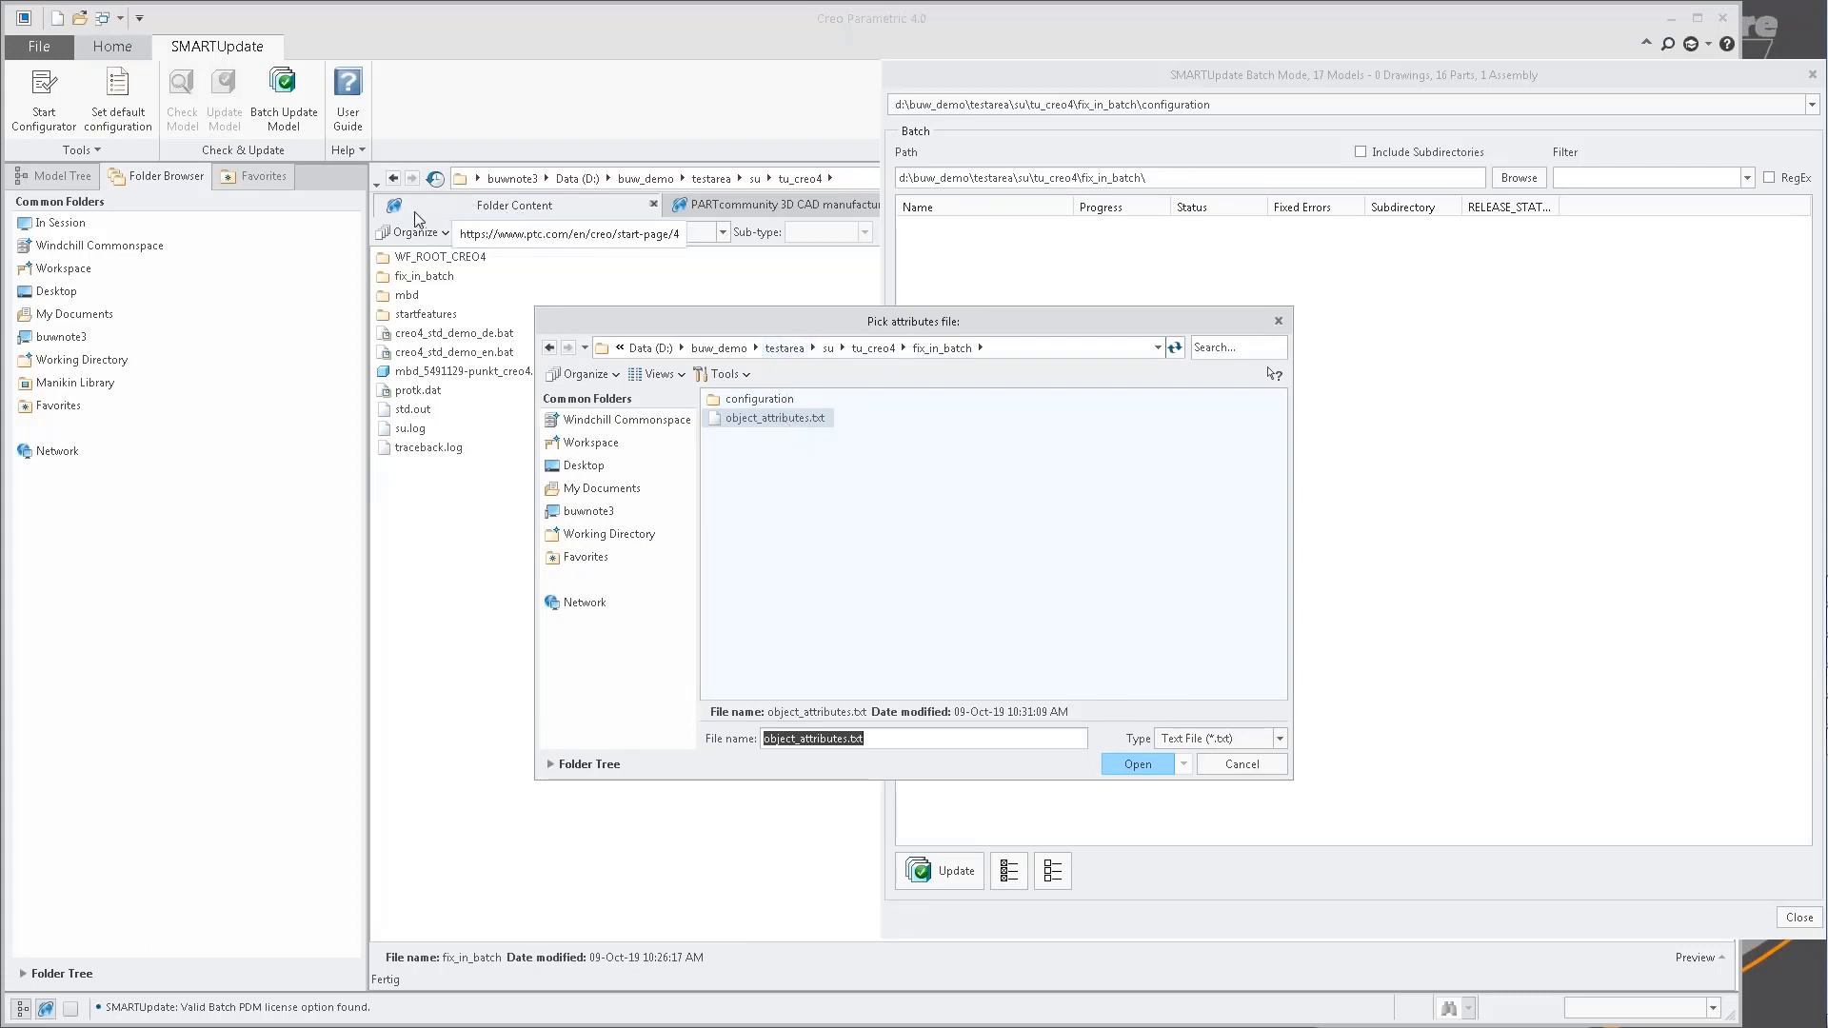
pyautogui.doubleClick(777, 419)
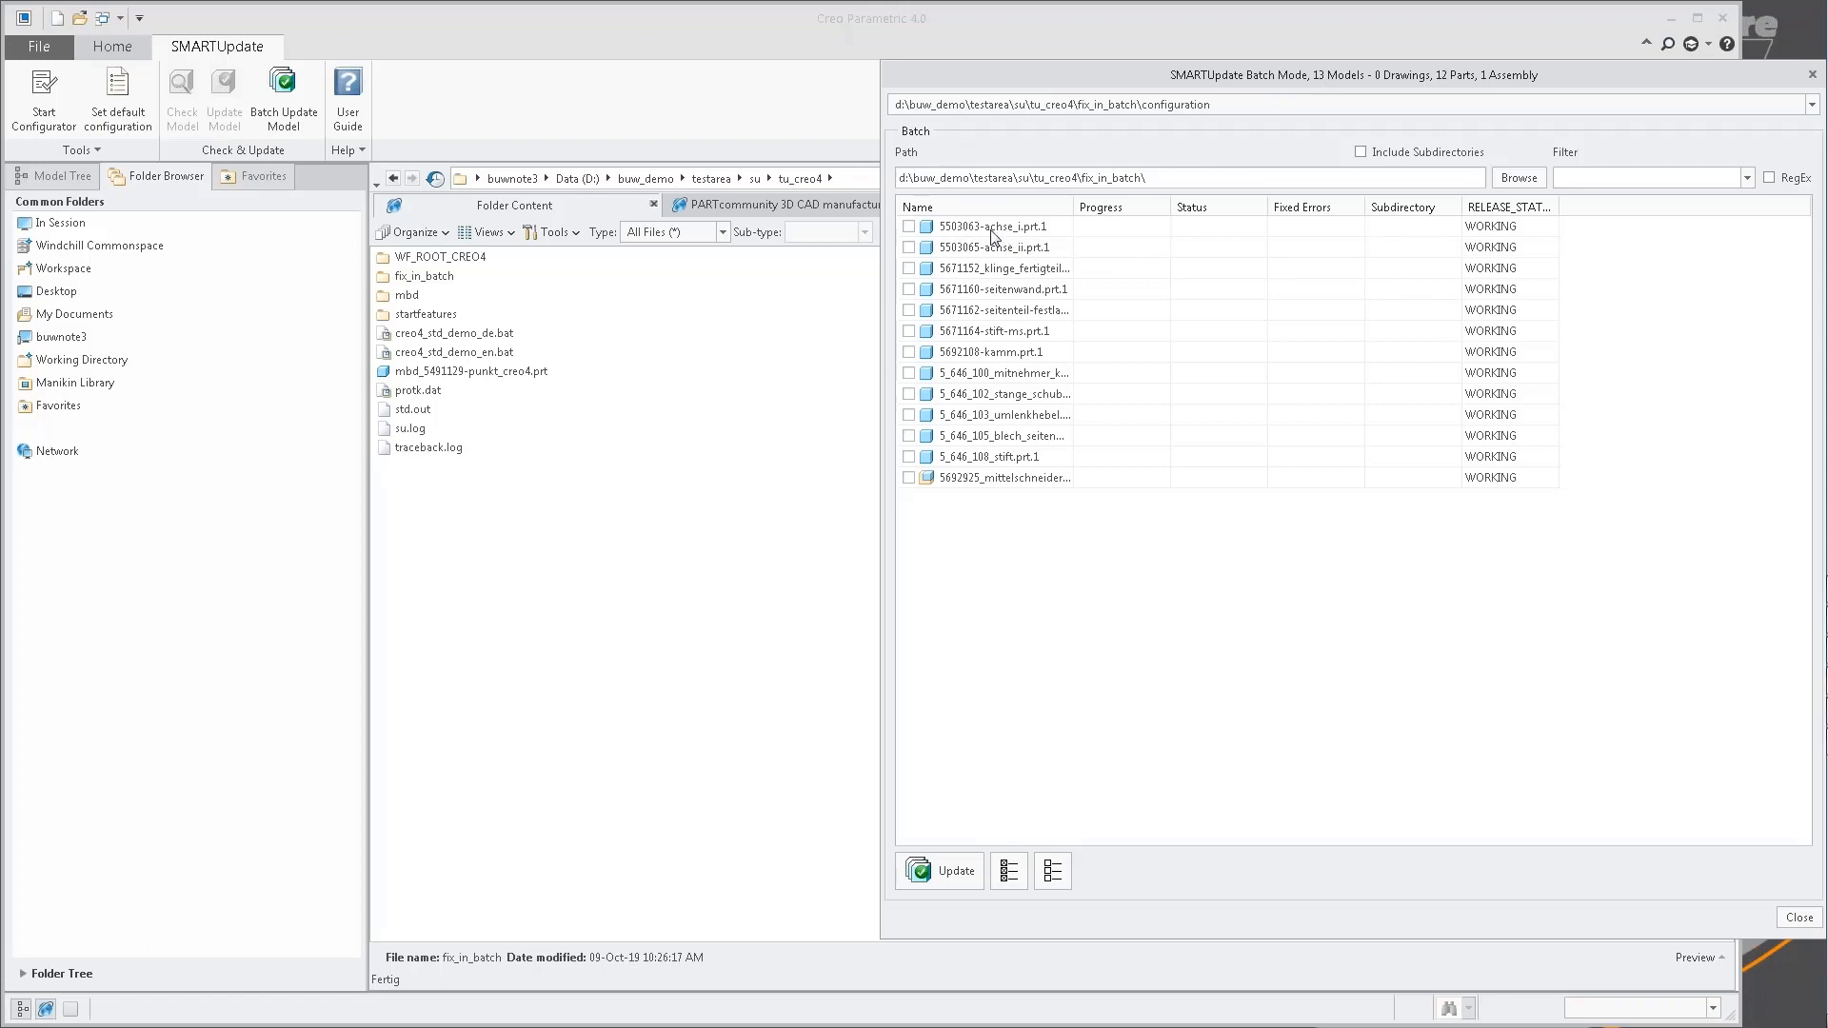
# Filter the batch model list by the name text 5_6, and clear the filter again.
pyautogui.click(1601, 175)
pyautogui.write('5_')
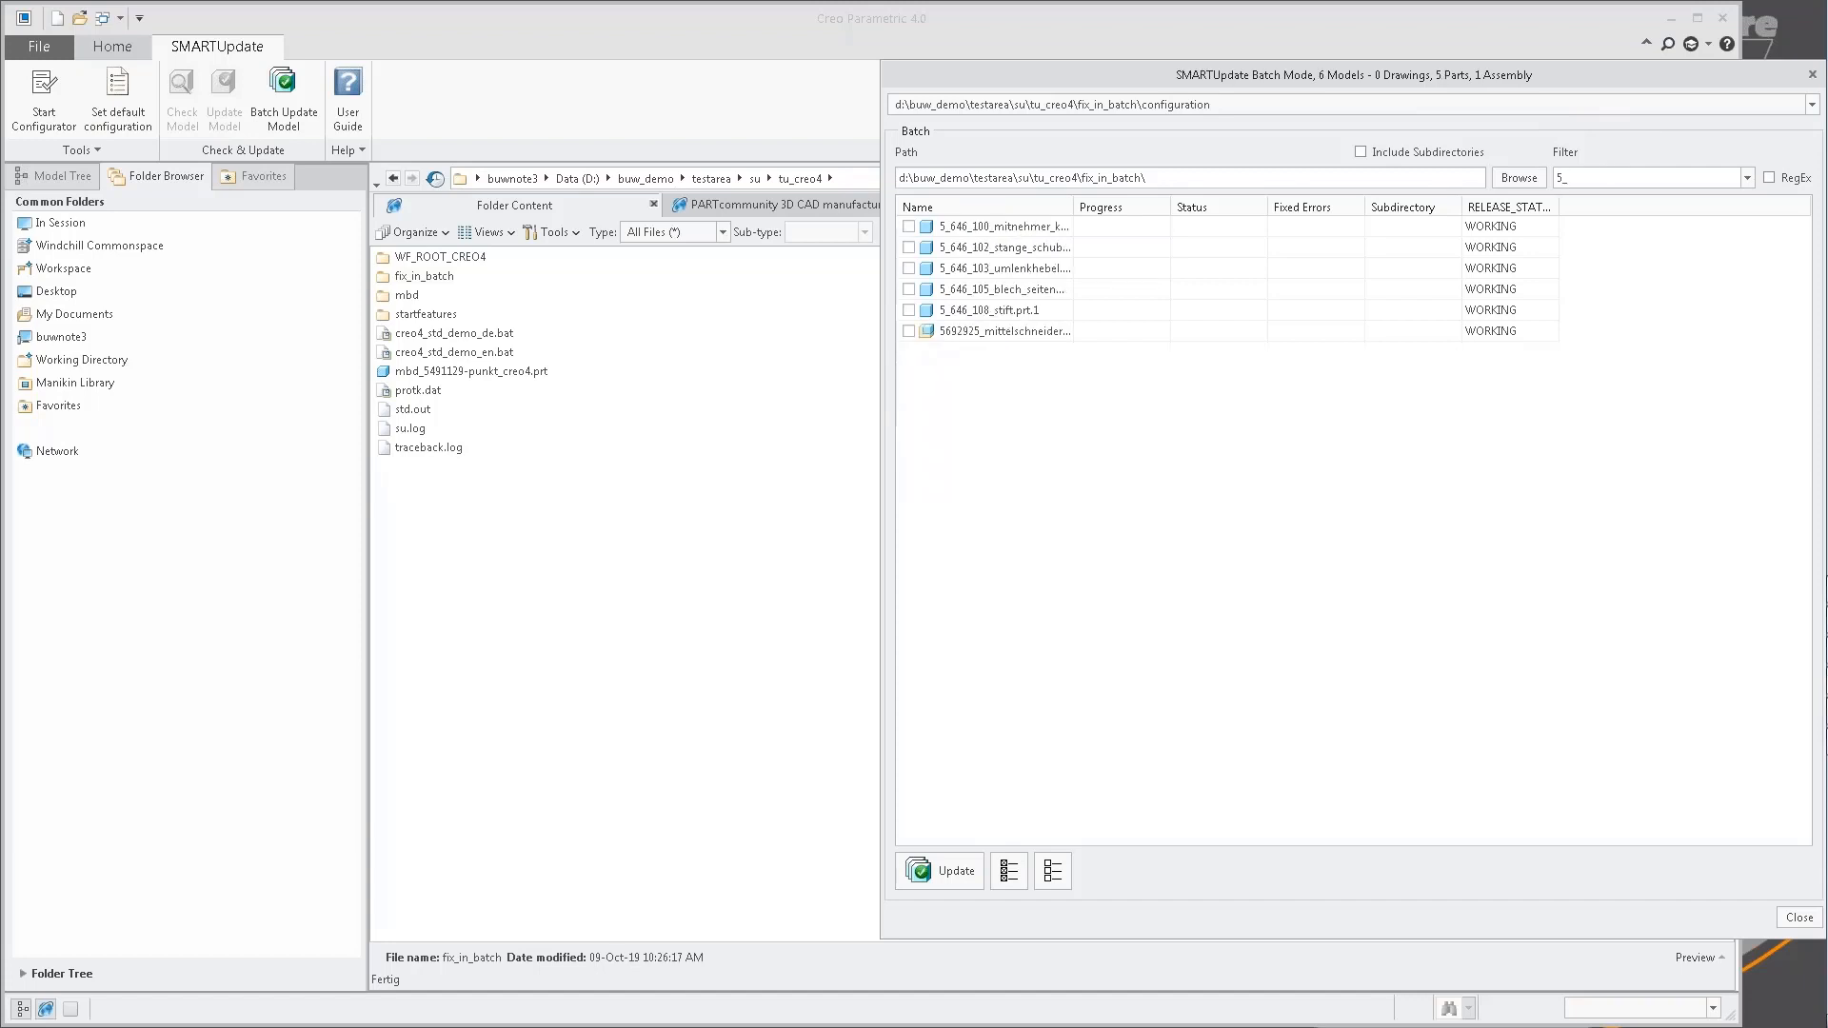
pyautogui.write('6')
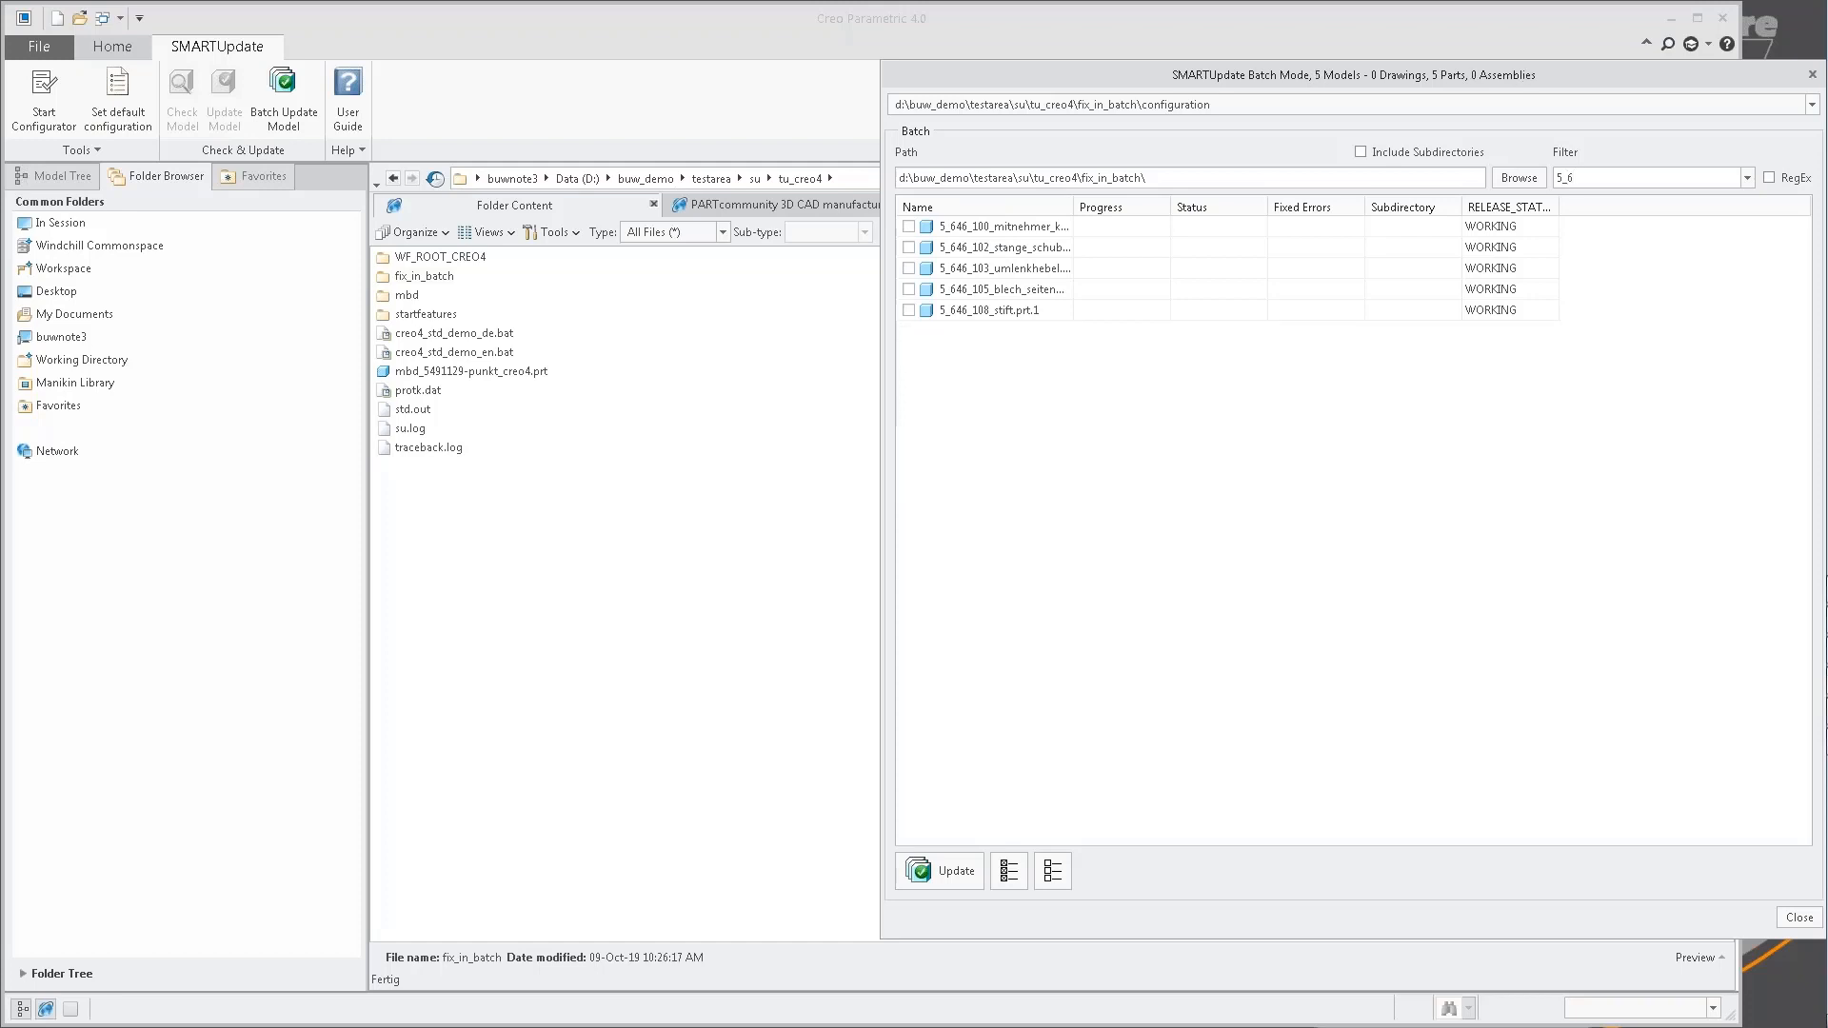
pyautogui.moveTo(1681, 180); pyautogui.dragTo(1554, 180)
pyautogui.press('BackSpace')
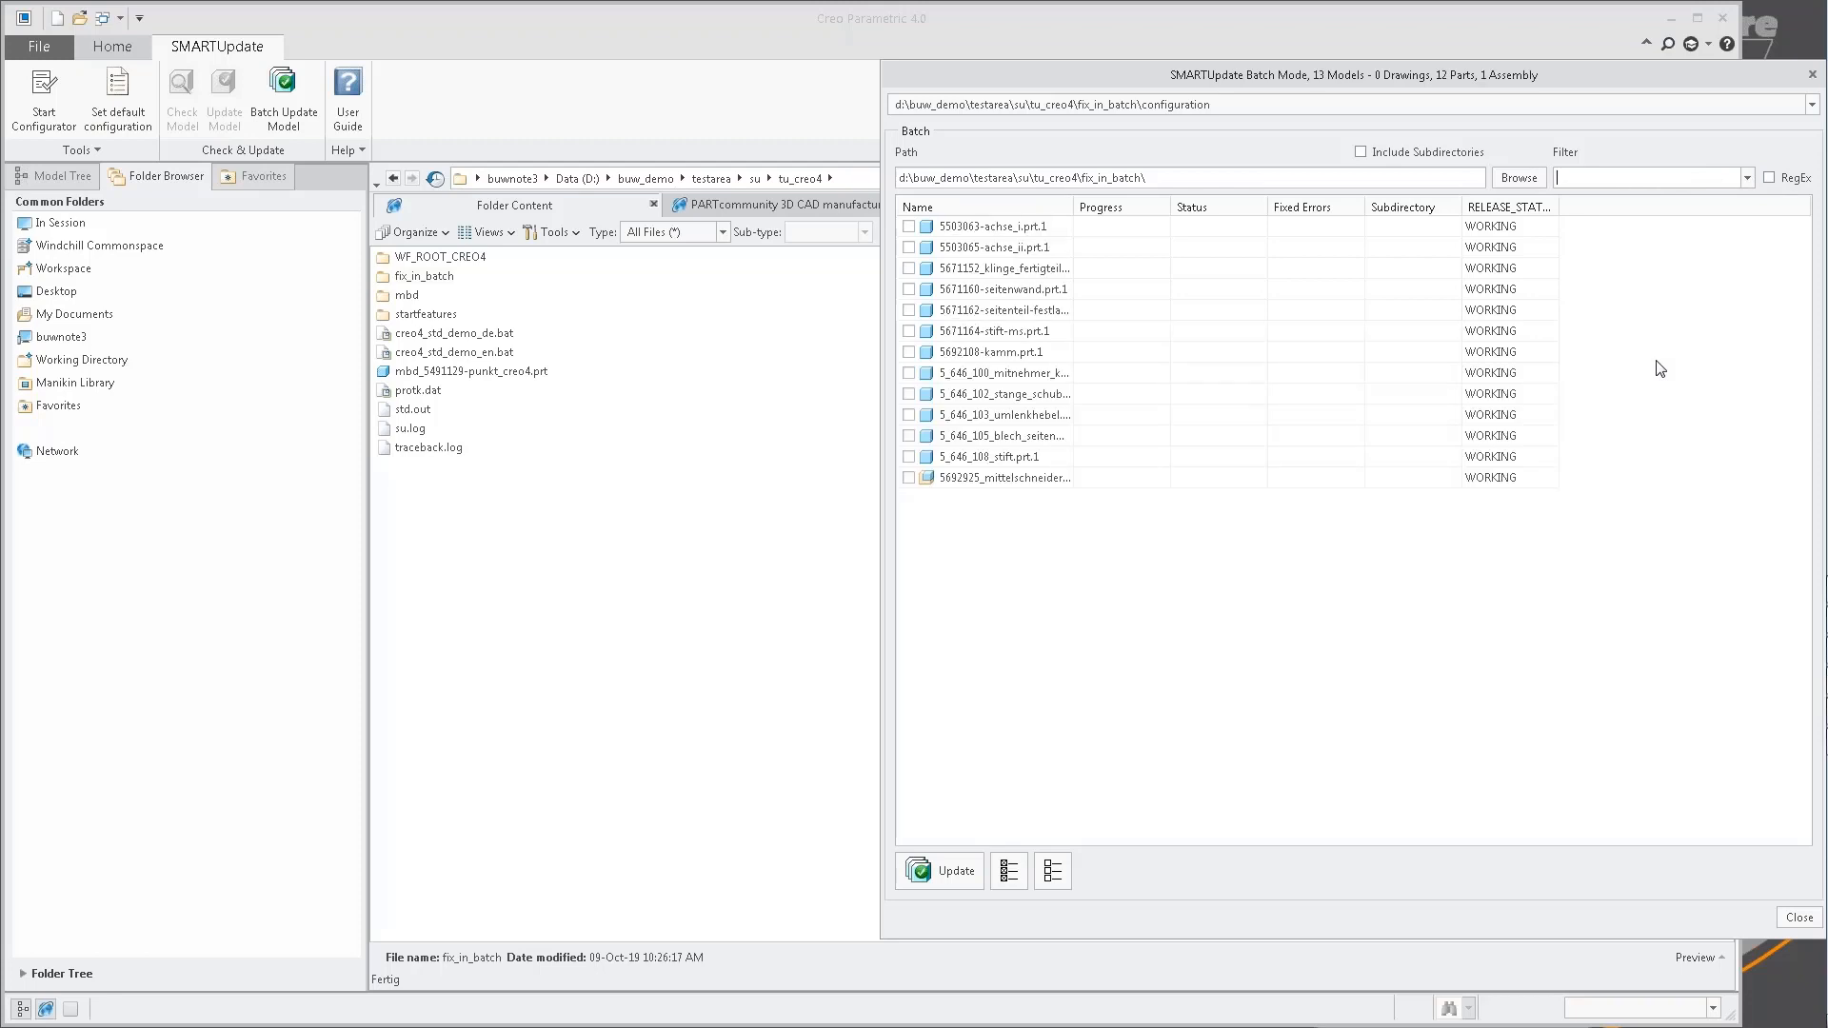
# Batch update the parts 5503063-achse_i, 5503065-achse_ii, 5671152_klinge_fertigteil and 5671160-seitenwand.
pyautogui.click(909, 227)
pyautogui.click(909, 248)
pyautogui.click(909, 268)
pyautogui.click(908, 289)
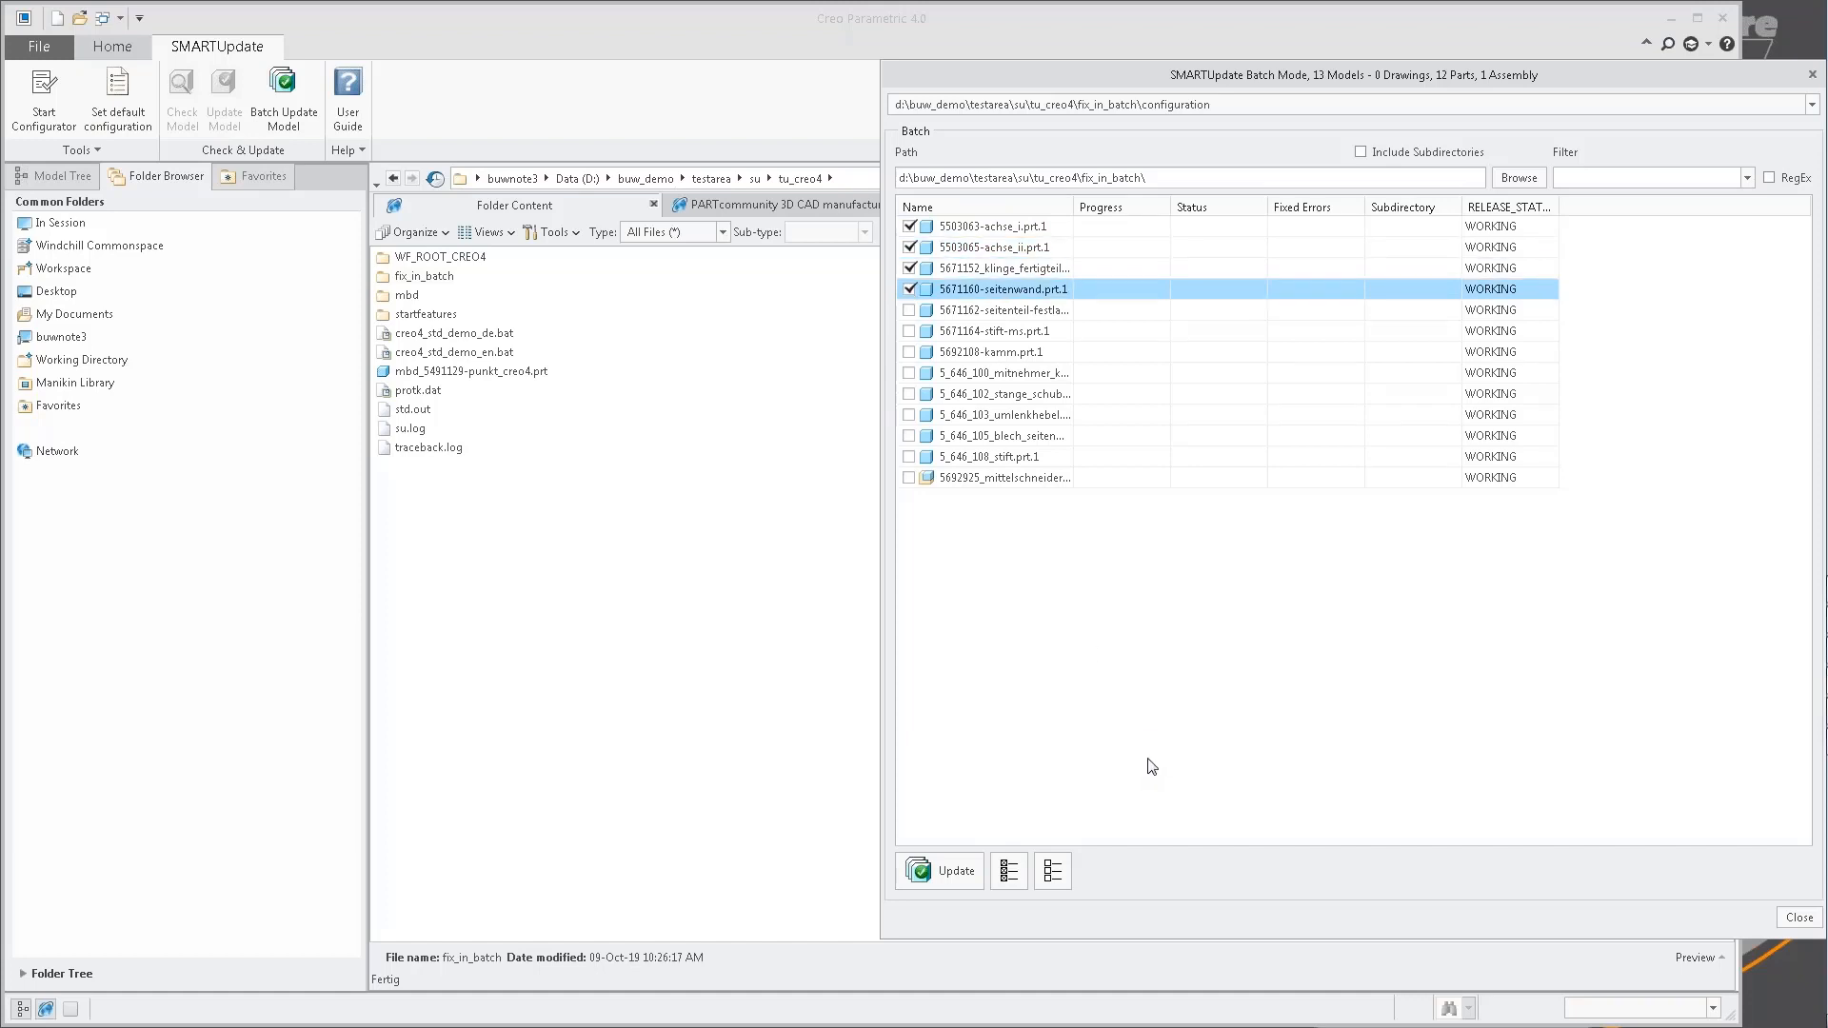
pyautogui.click(956, 871)
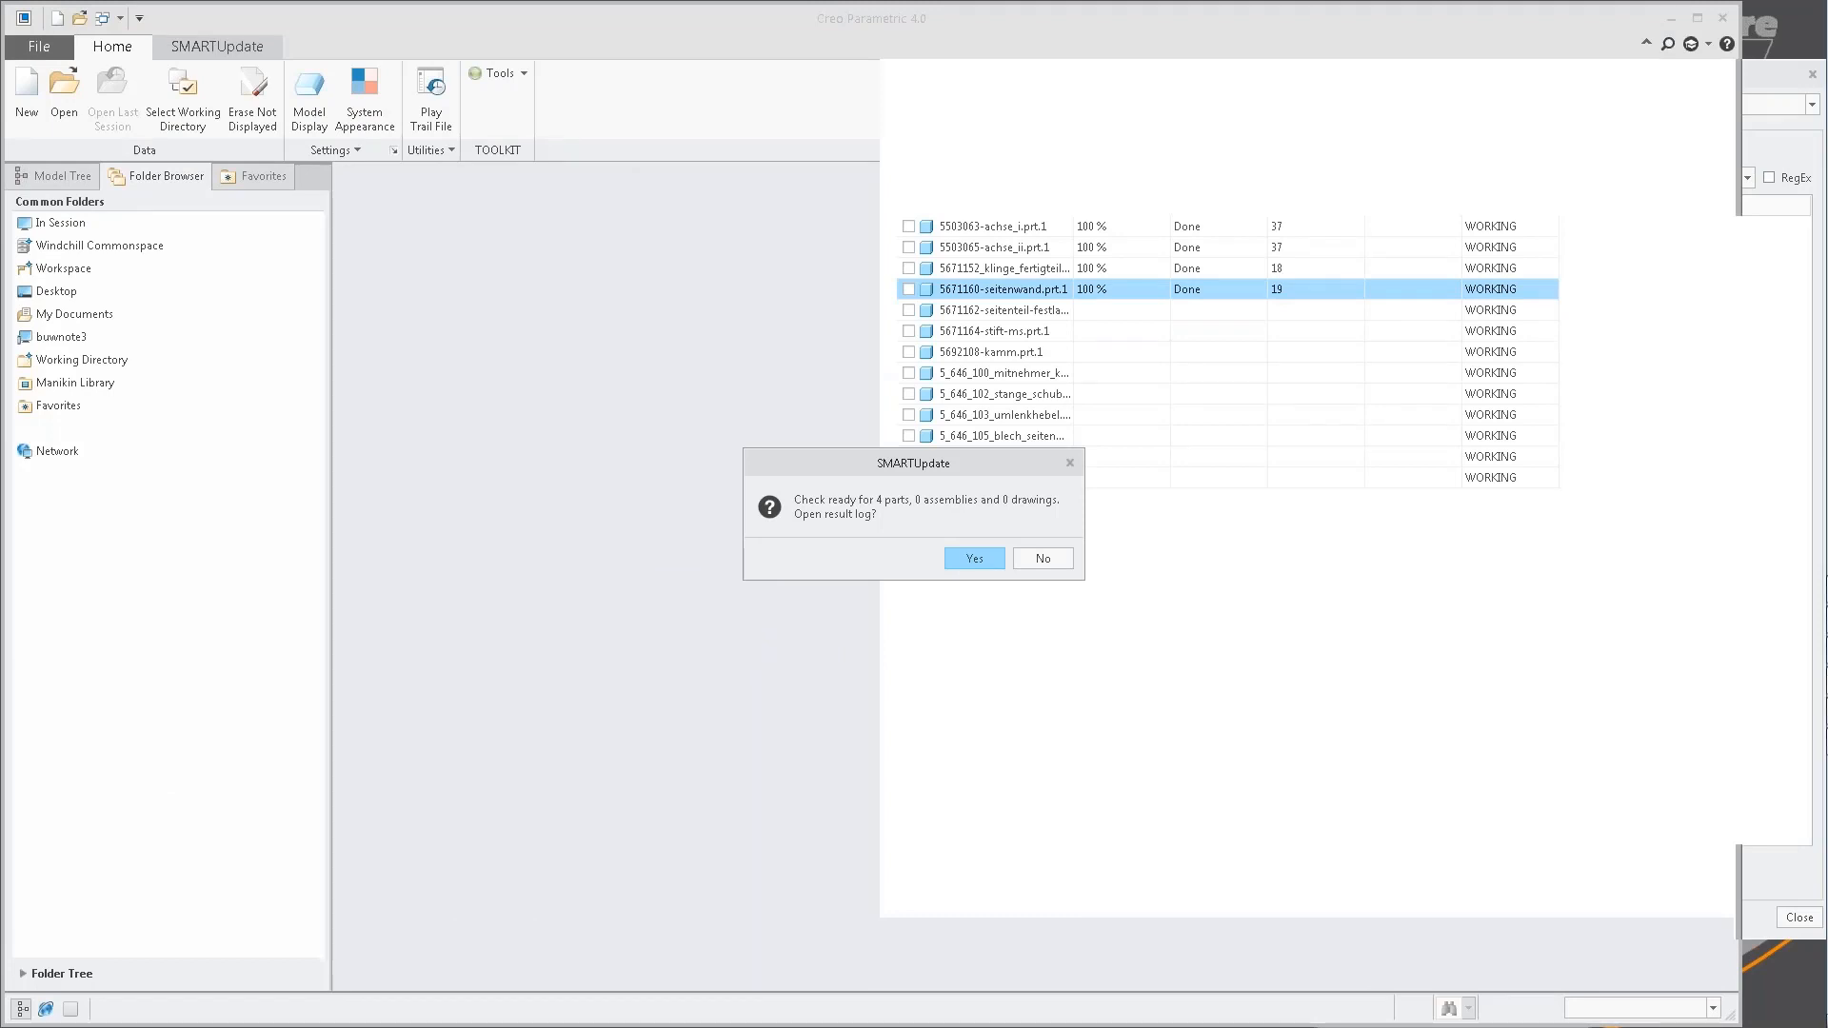
# Examine the update results in update_log.txt, and close the log and the batch update window.
pyautogui.click(975, 559)
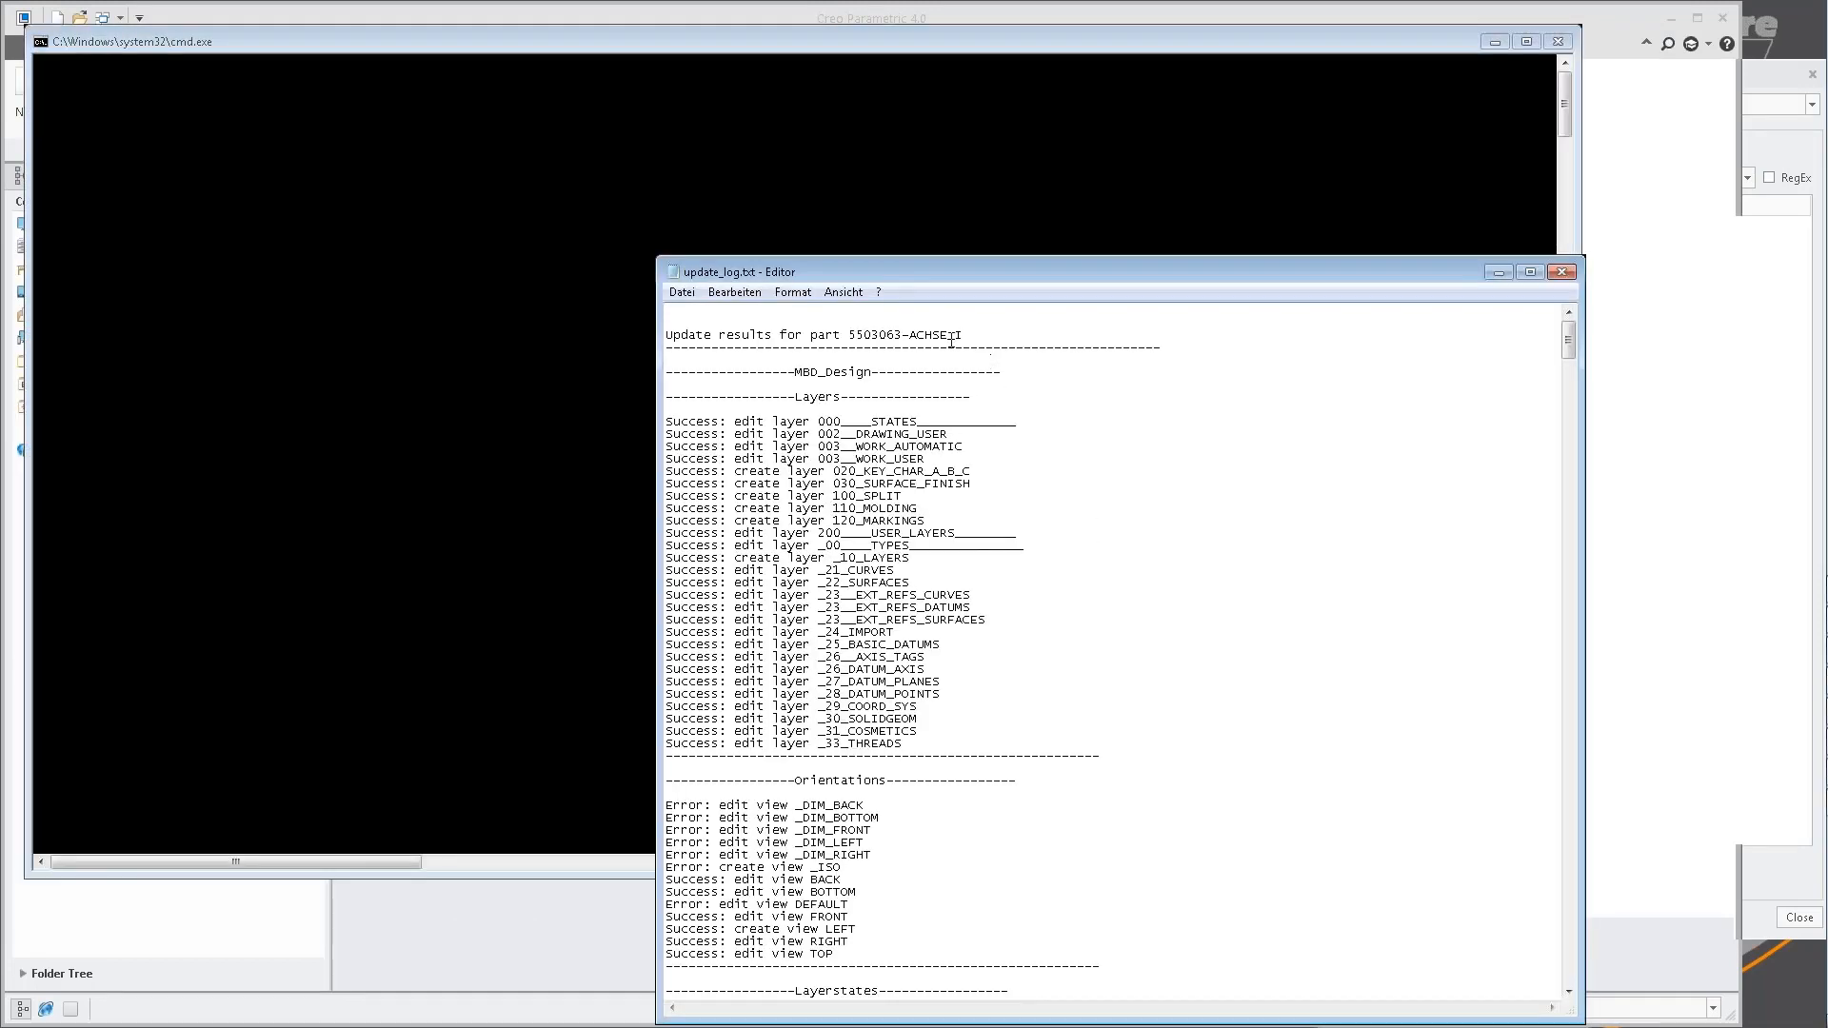
pyautogui.moveTo(963, 335); pyautogui.dragTo(848, 336)
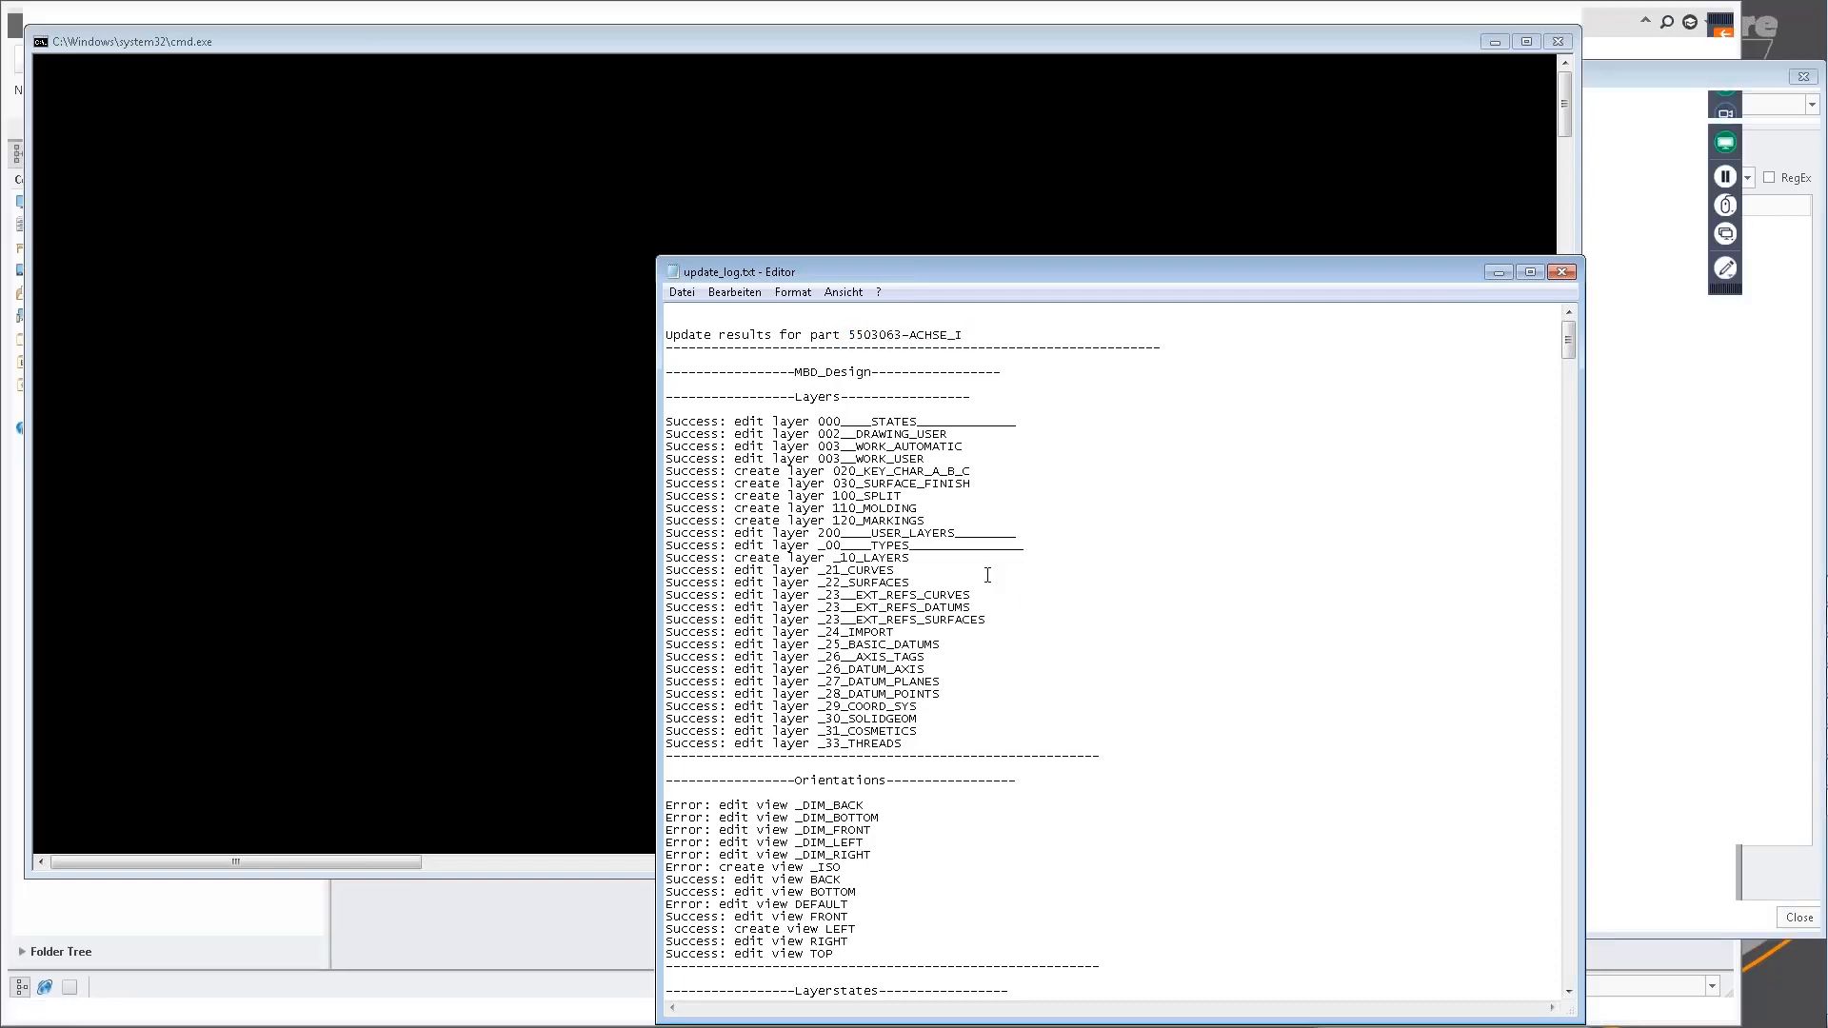
pyautogui.scroll(-20, 1016, 652)
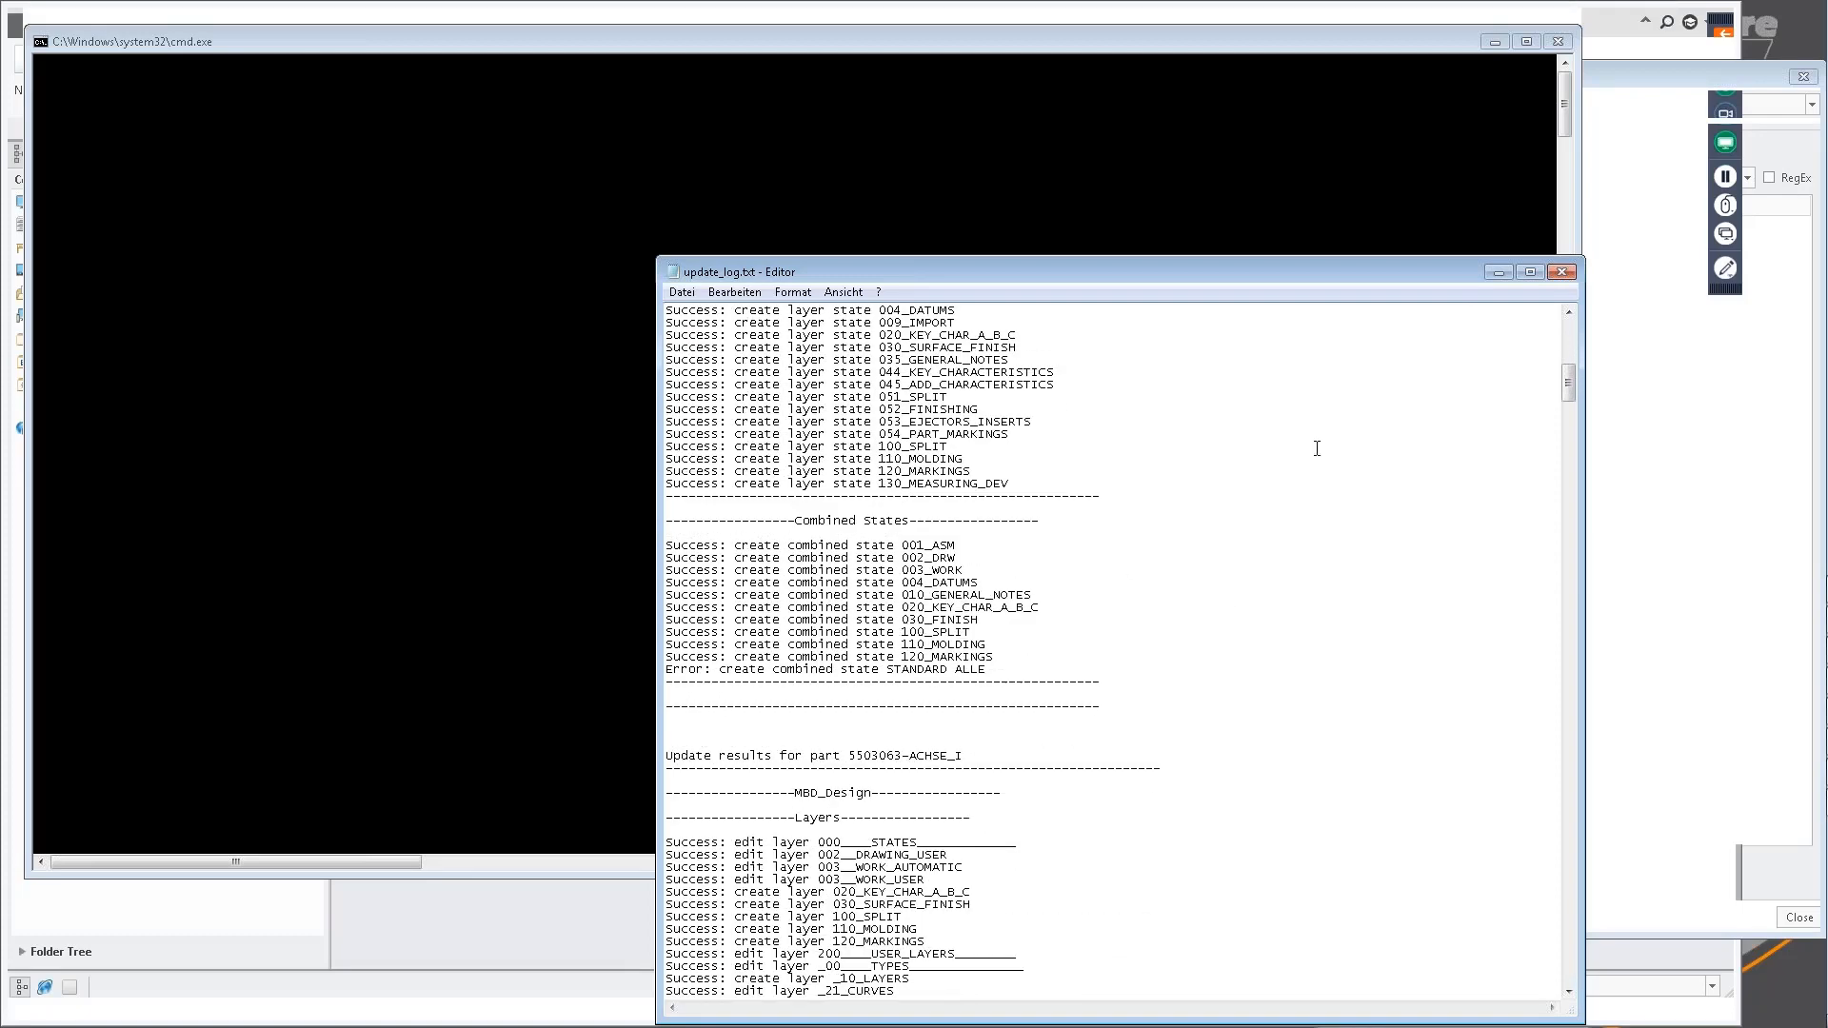
pyautogui.click(1562, 273)
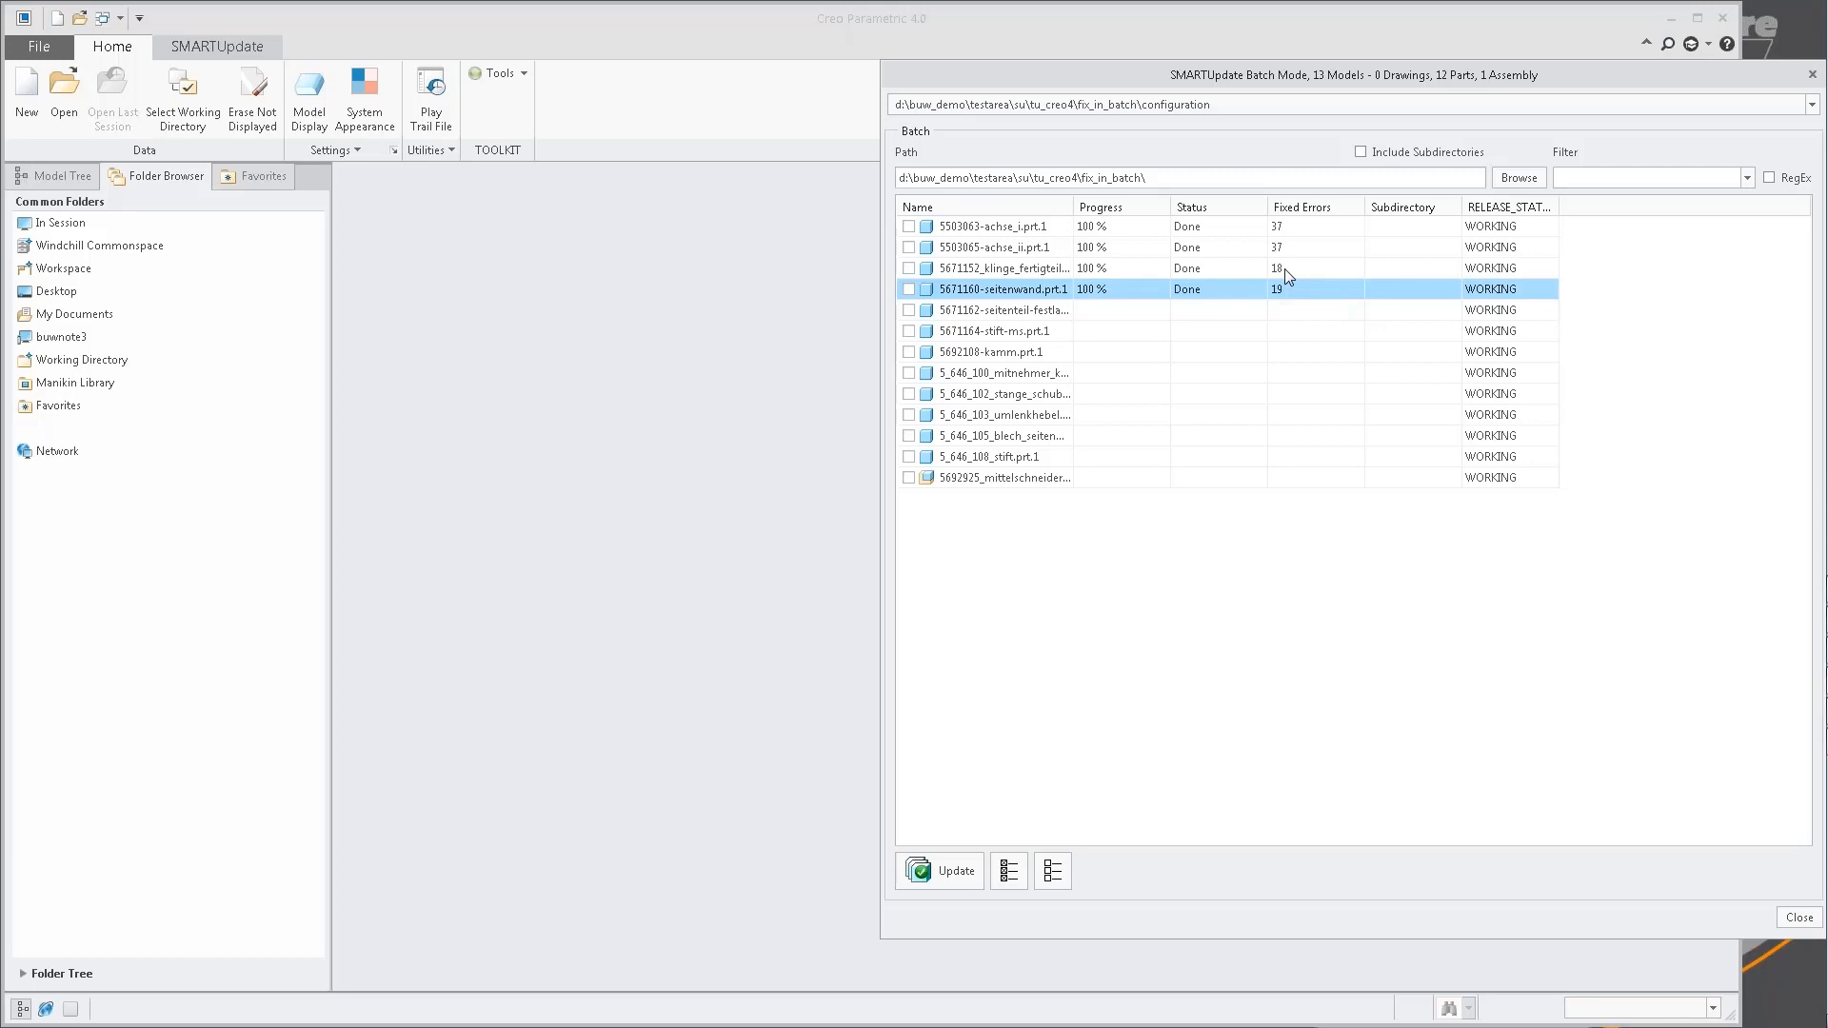
pyautogui.moveTo(1356, 73); pyautogui.dragTo(1079, 62)
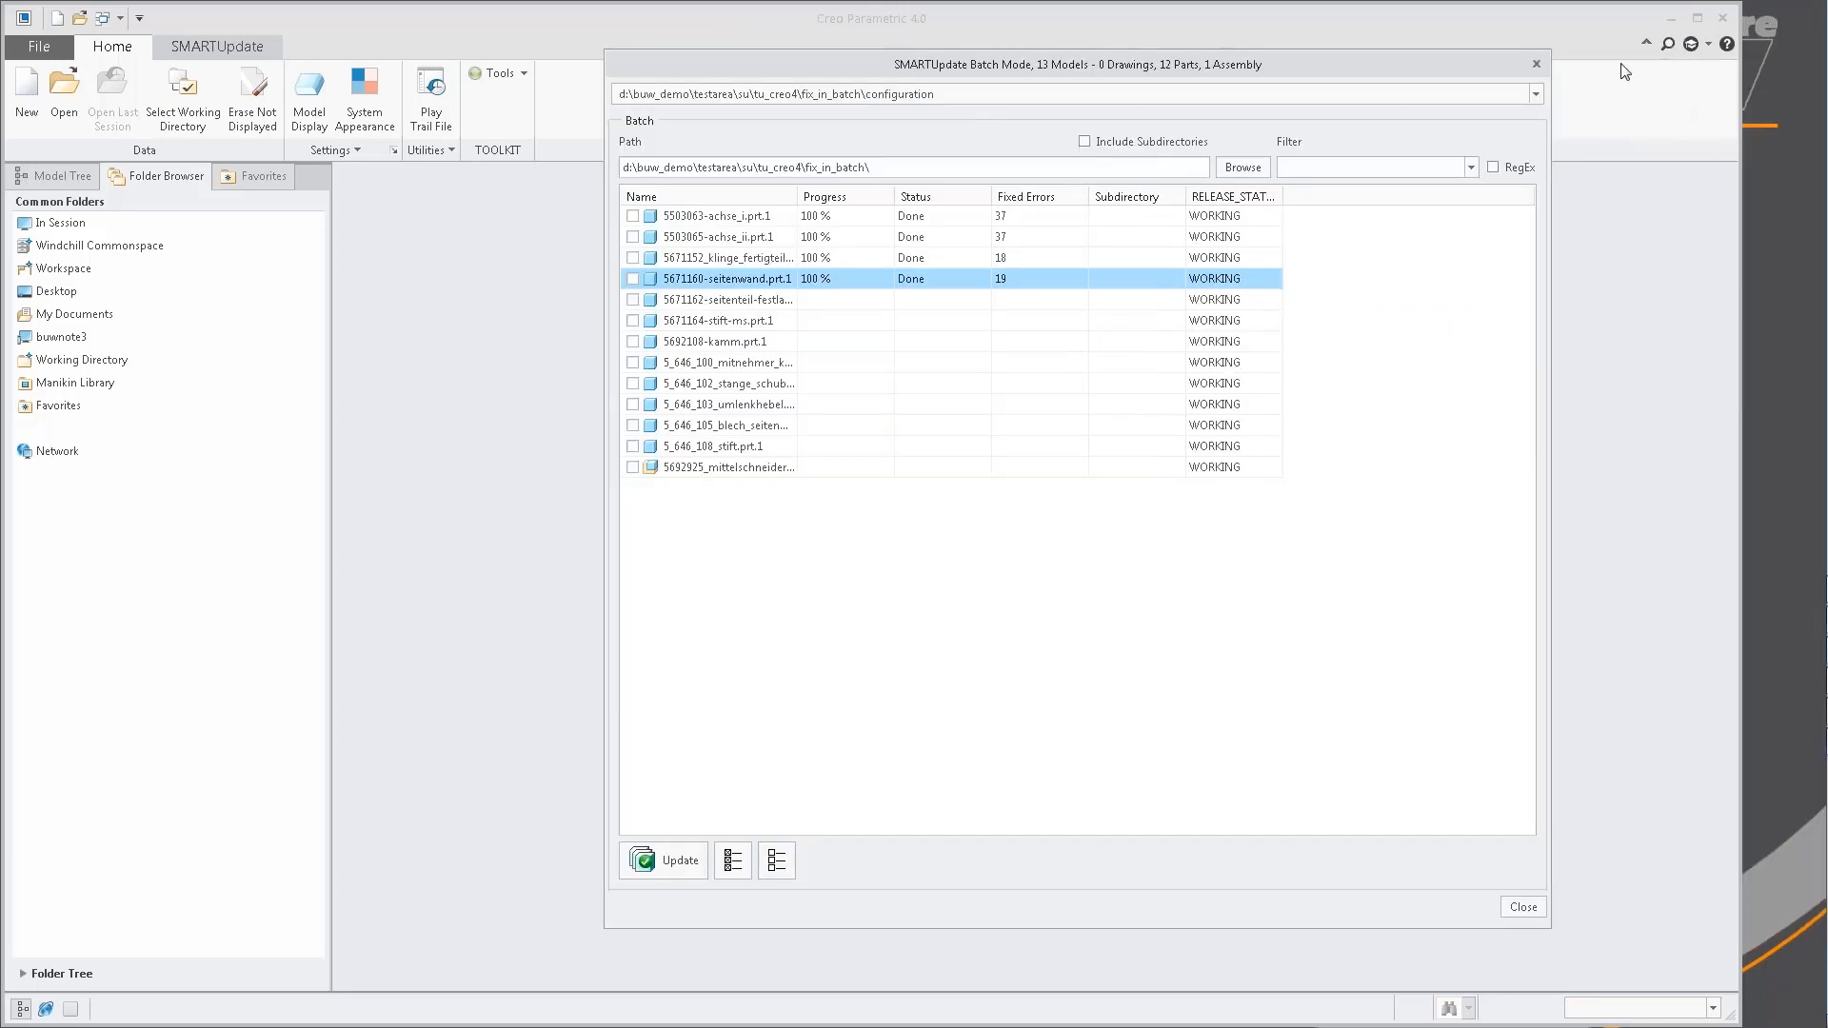
pyautogui.click(1537, 65)
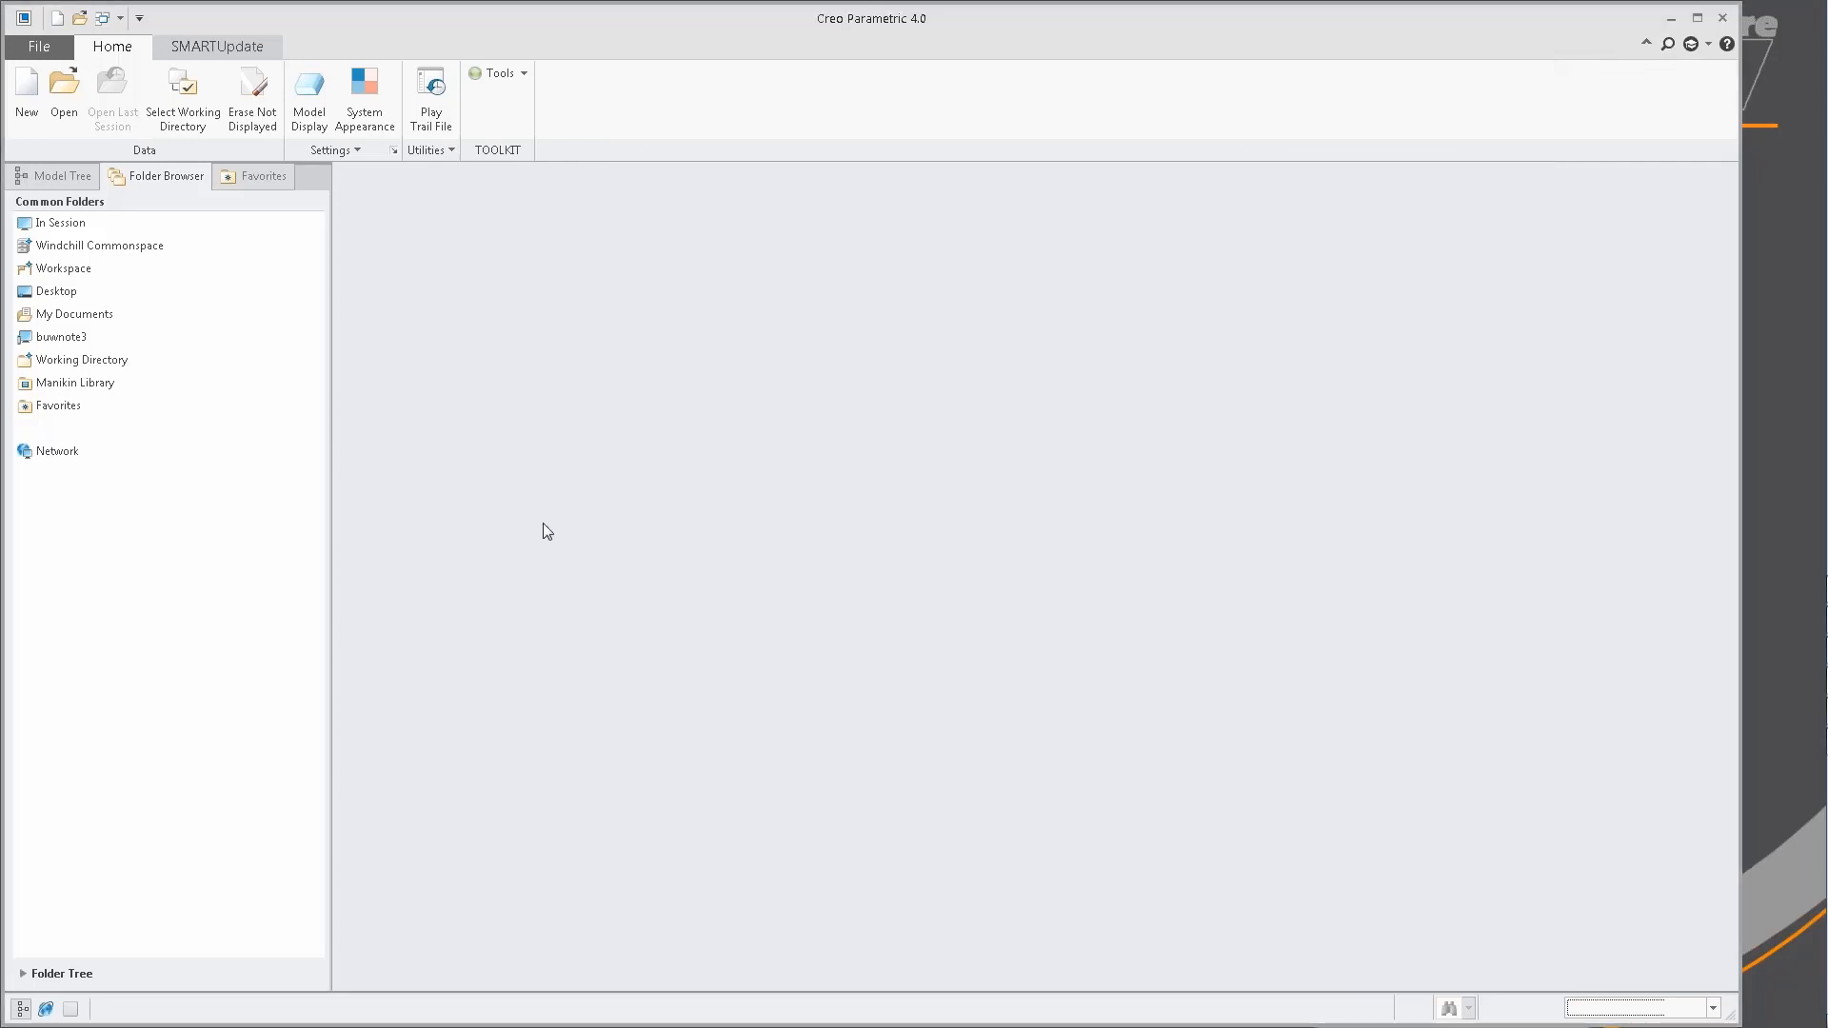
# Reopen the configurator with the fix_in_batch configuration and expand its Layers group to view the layer checks.
pyautogui.click(226, 45)
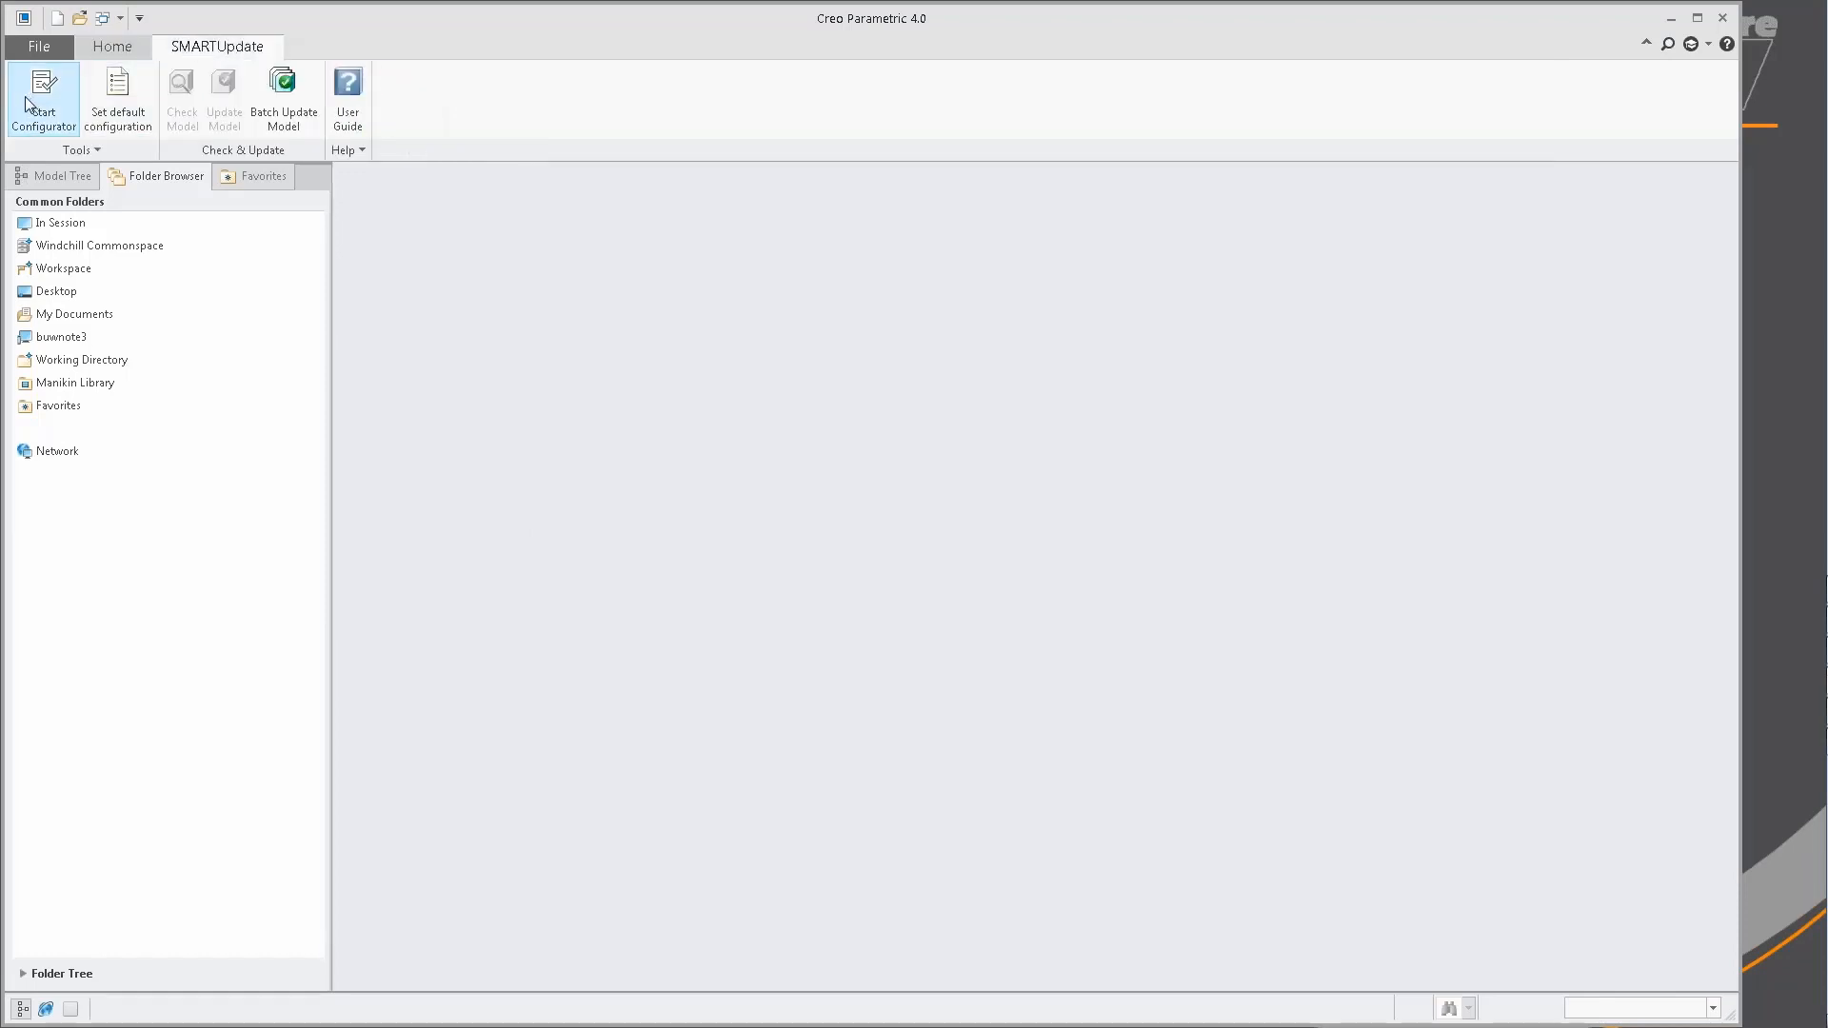
pyautogui.click(42, 114)
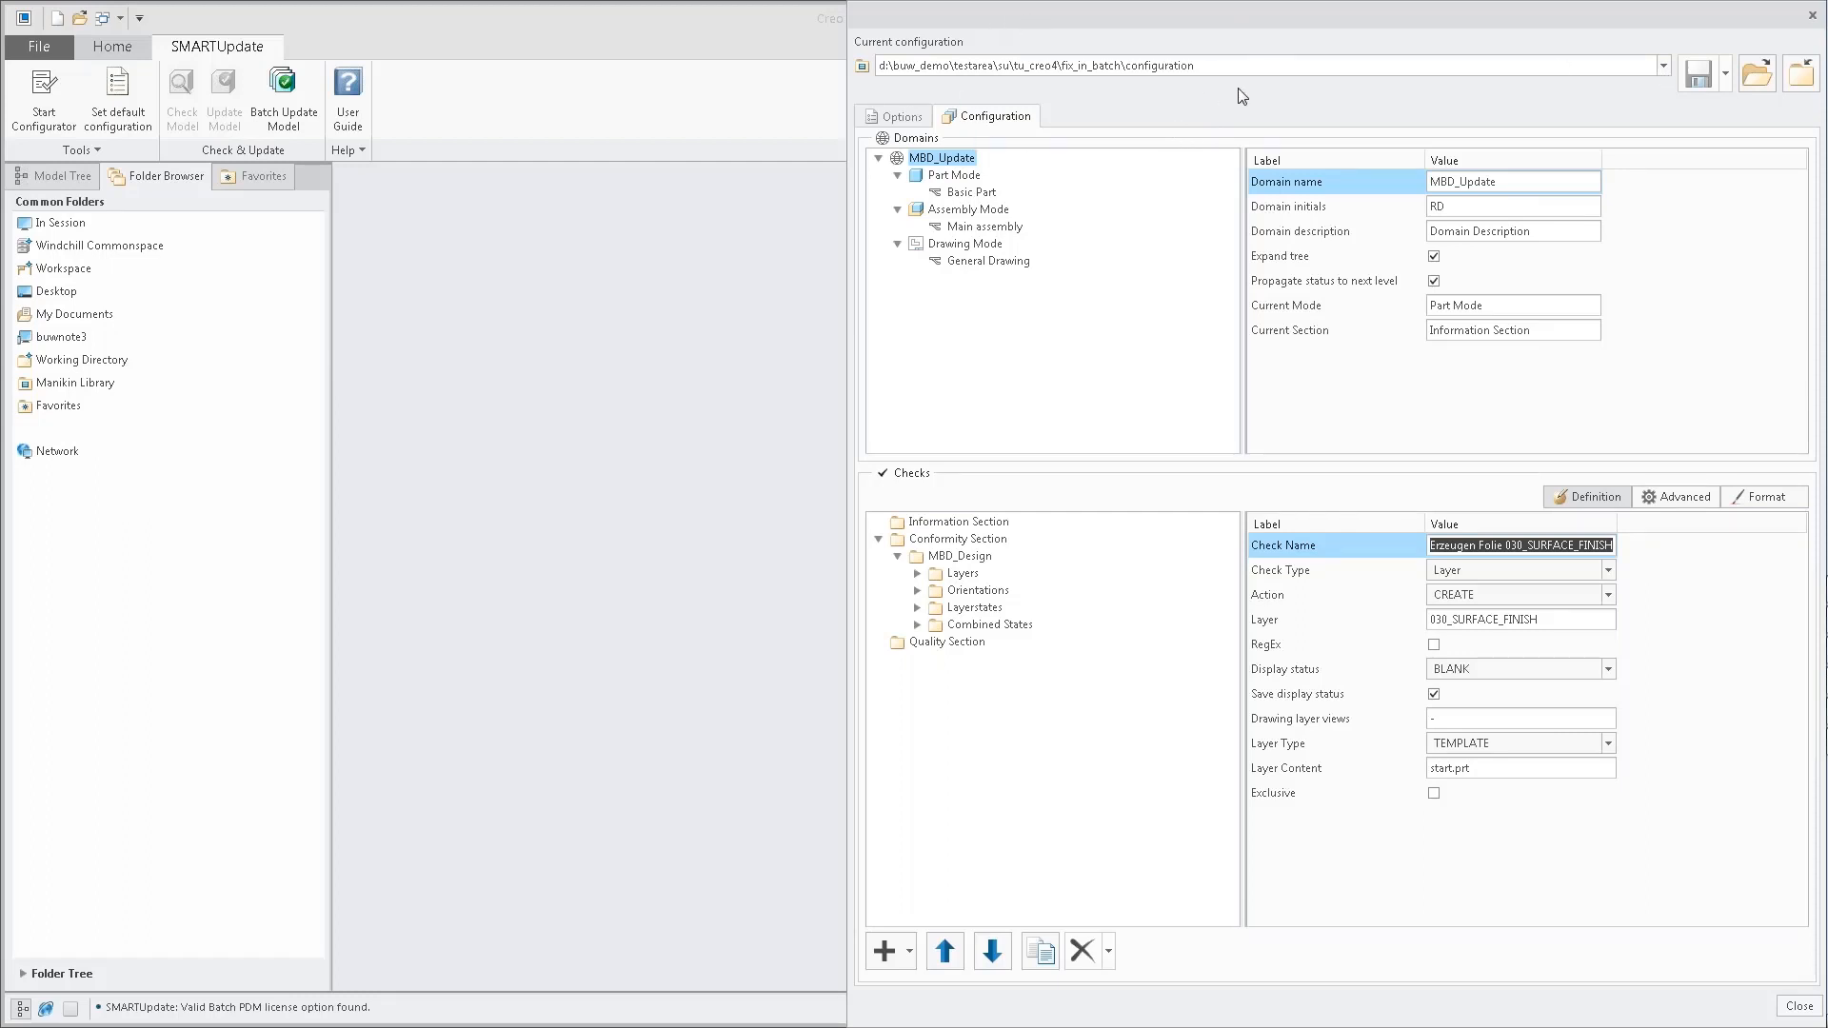
pyautogui.click(1663, 66)
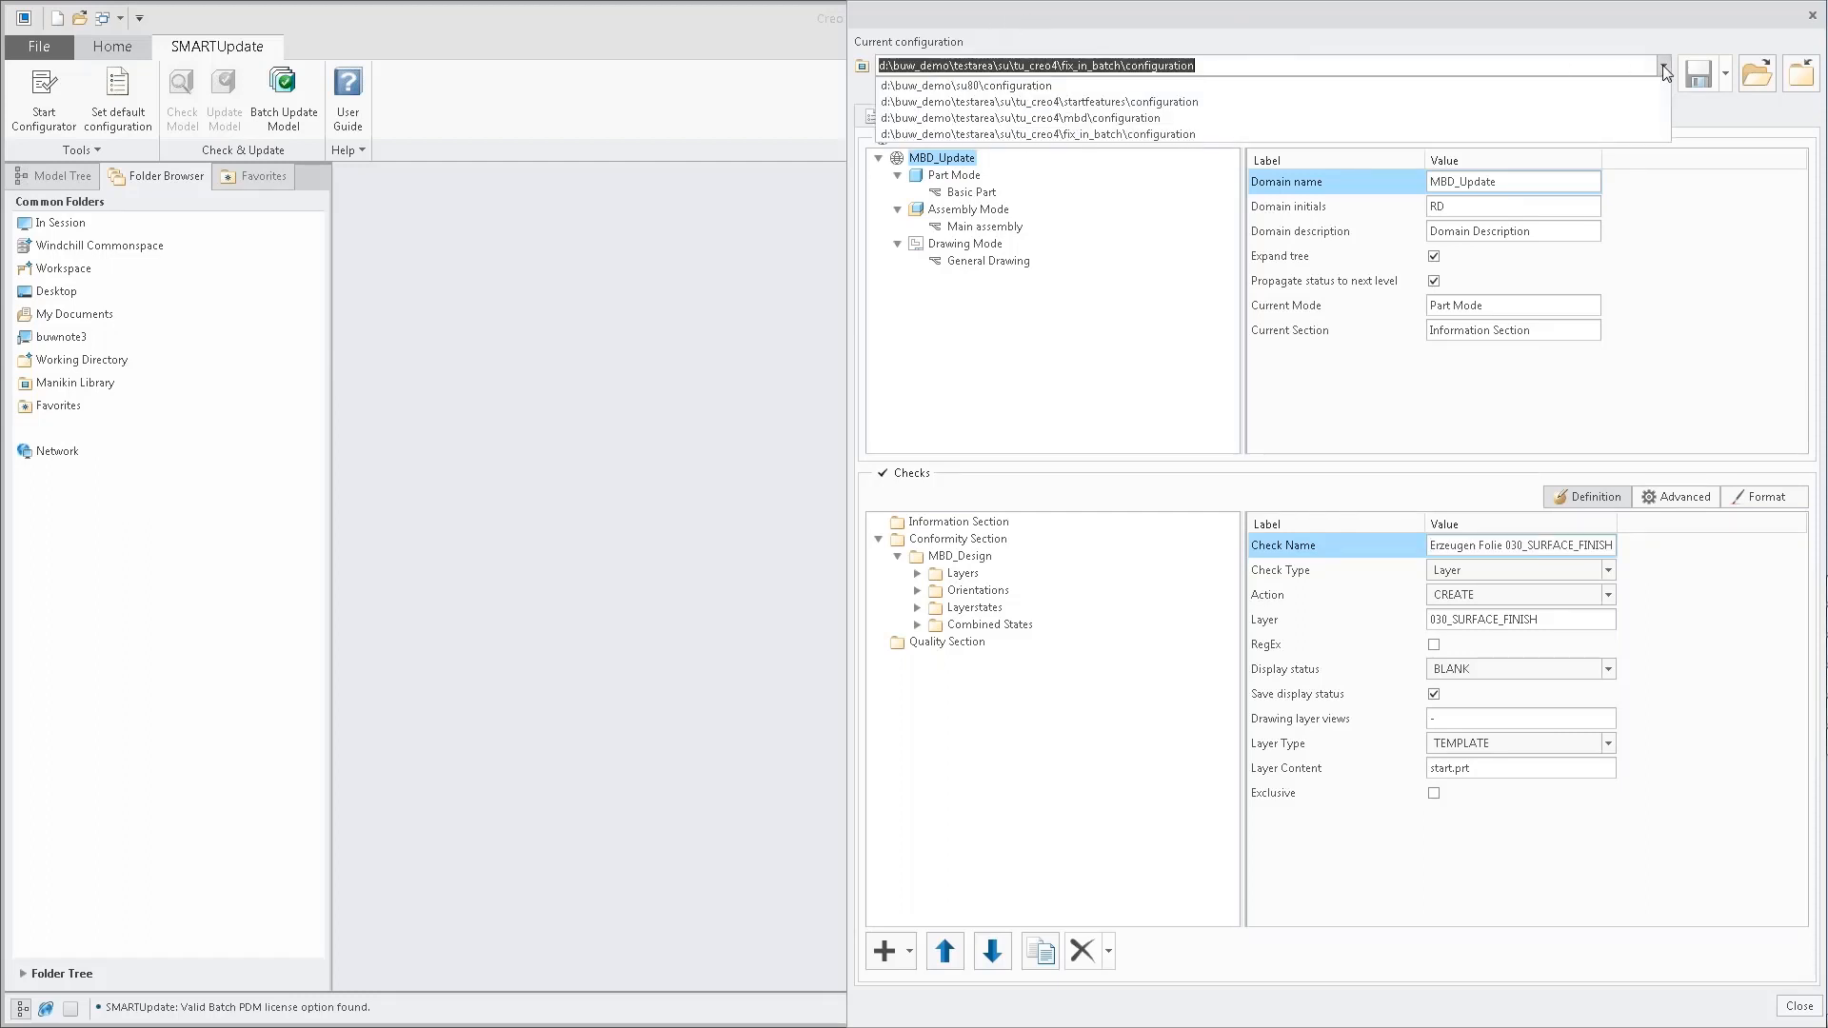
pyautogui.click(1666, 73)
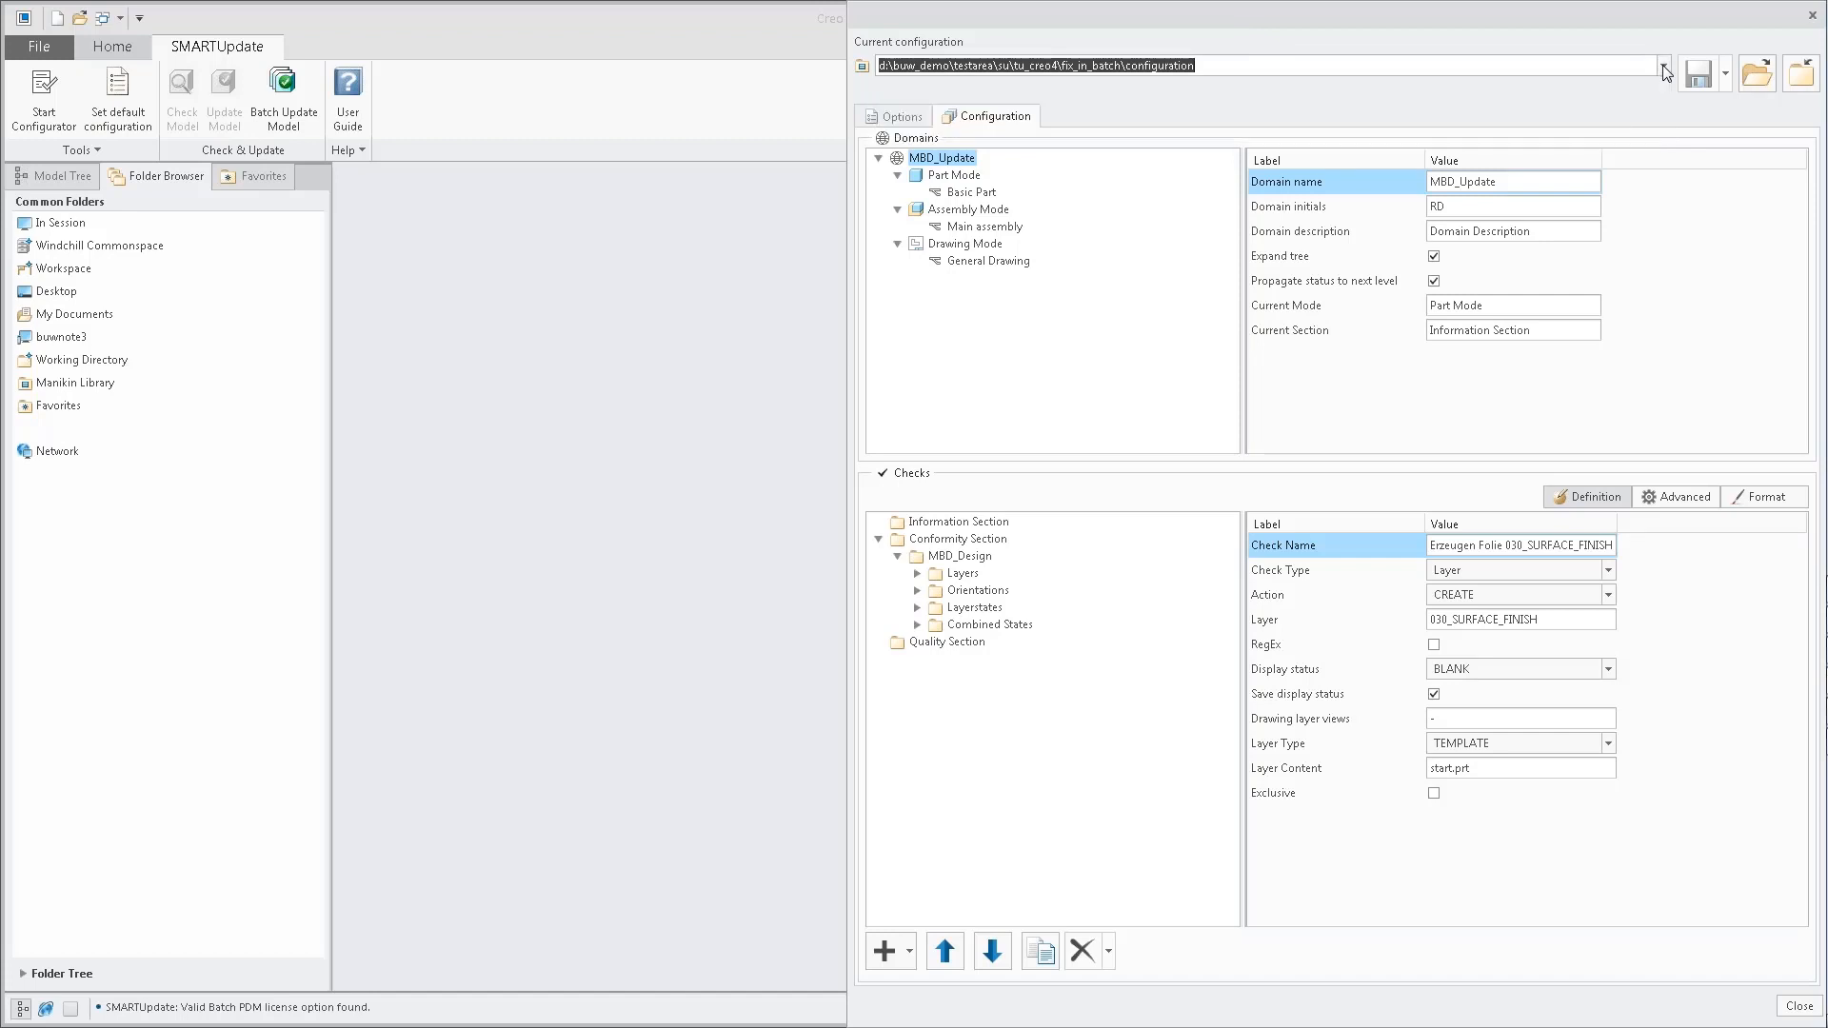
pyautogui.click(1014, 347)
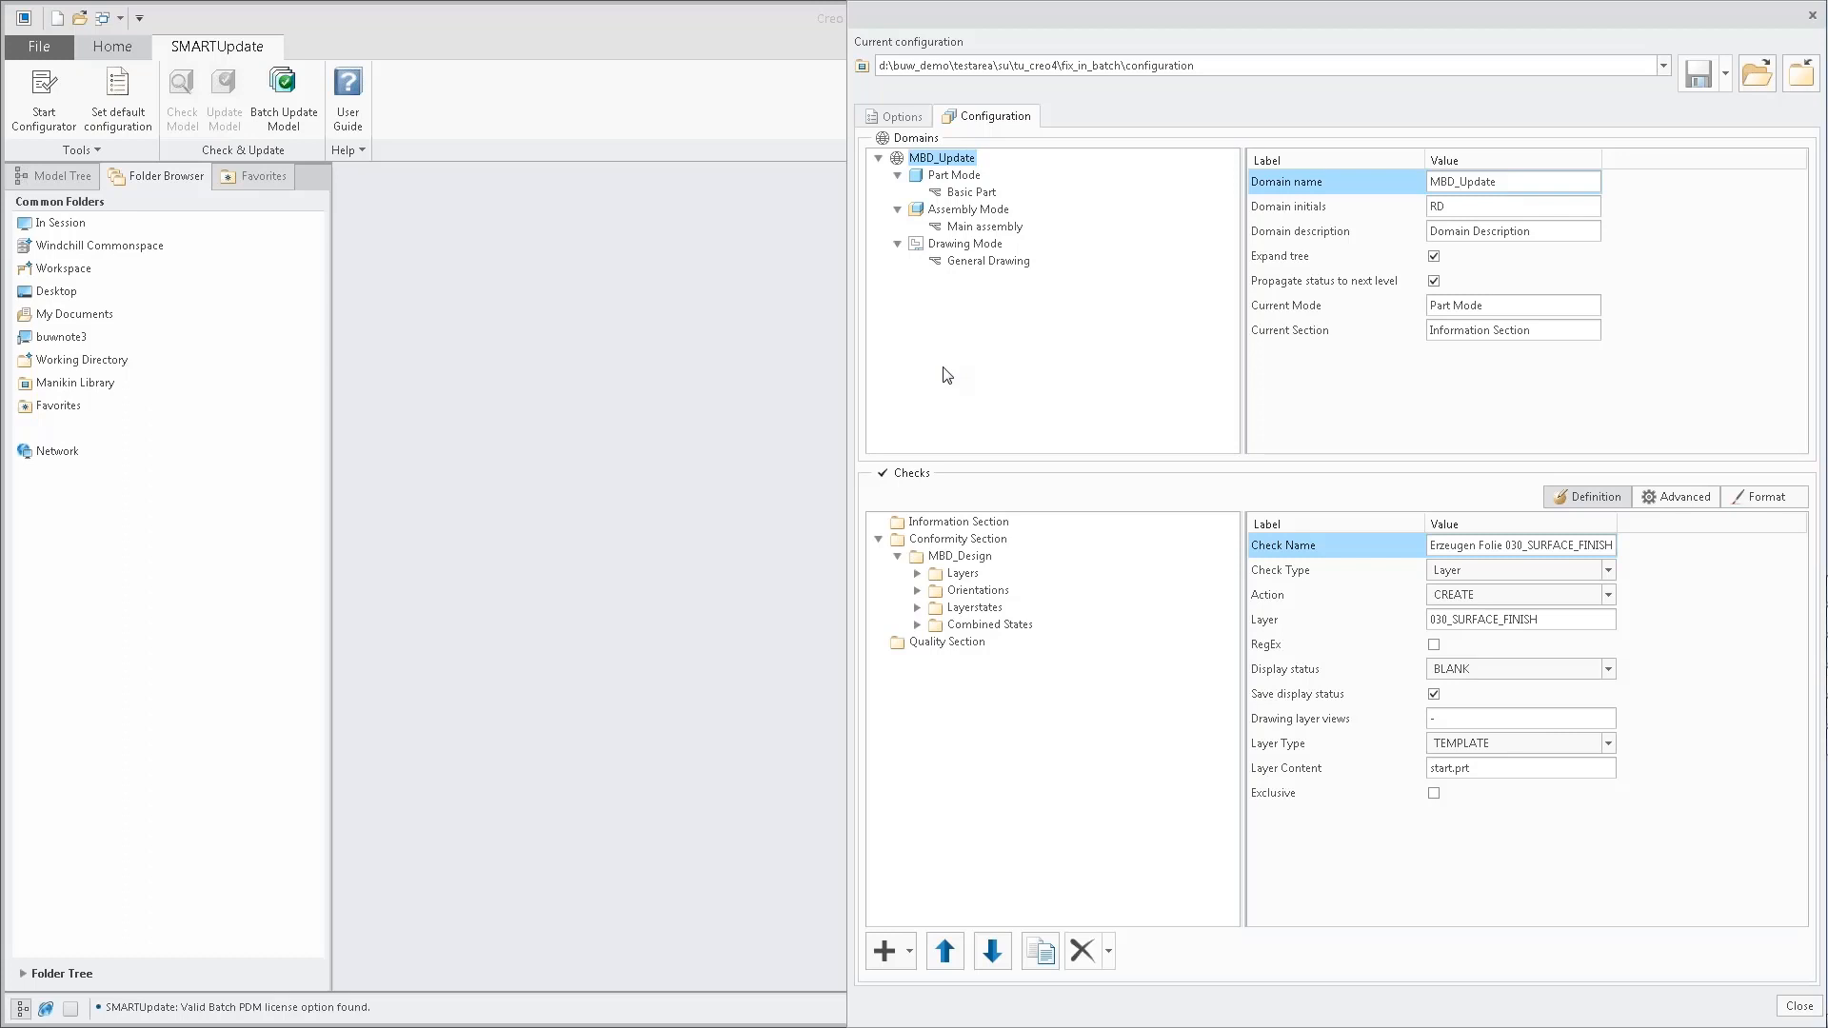
pyautogui.click(917, 574)
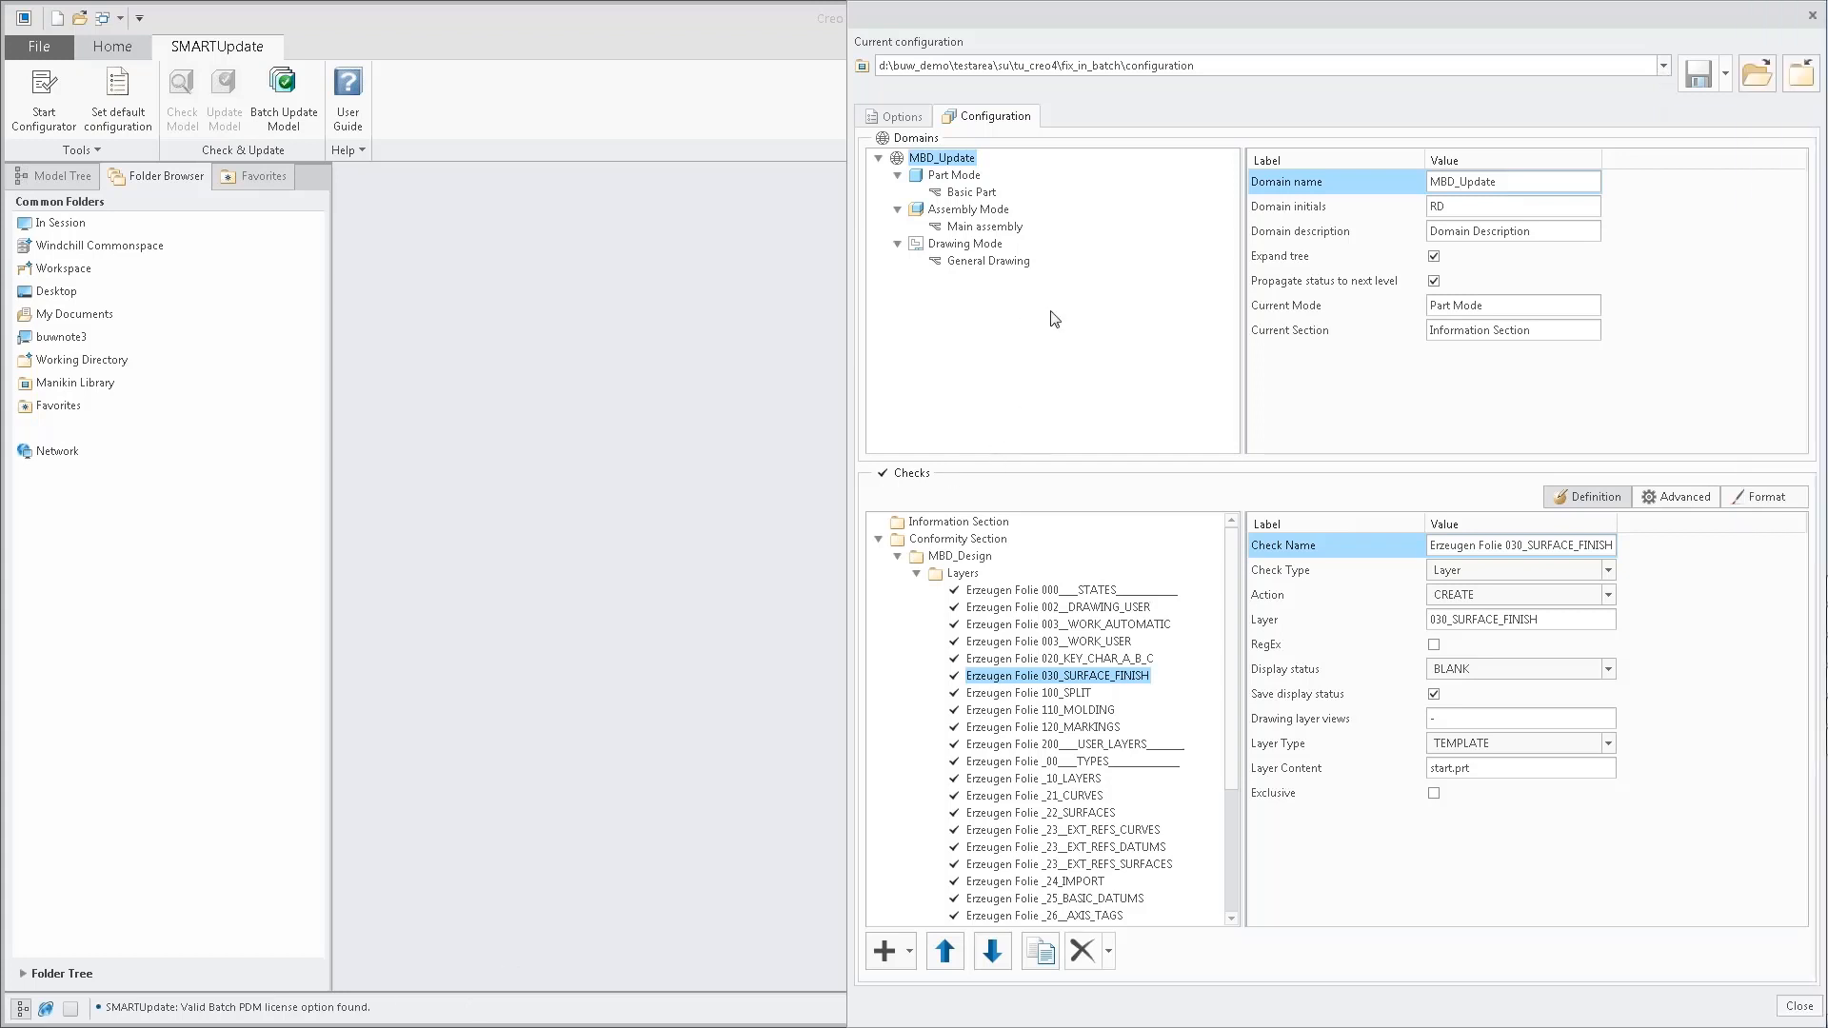
# Close the configurator window and create a new part from the default template.
pyautogui.moveTo(1155, 17); pyautogui.dragTo(946, 19)
pyautogui.click(1605, 16)
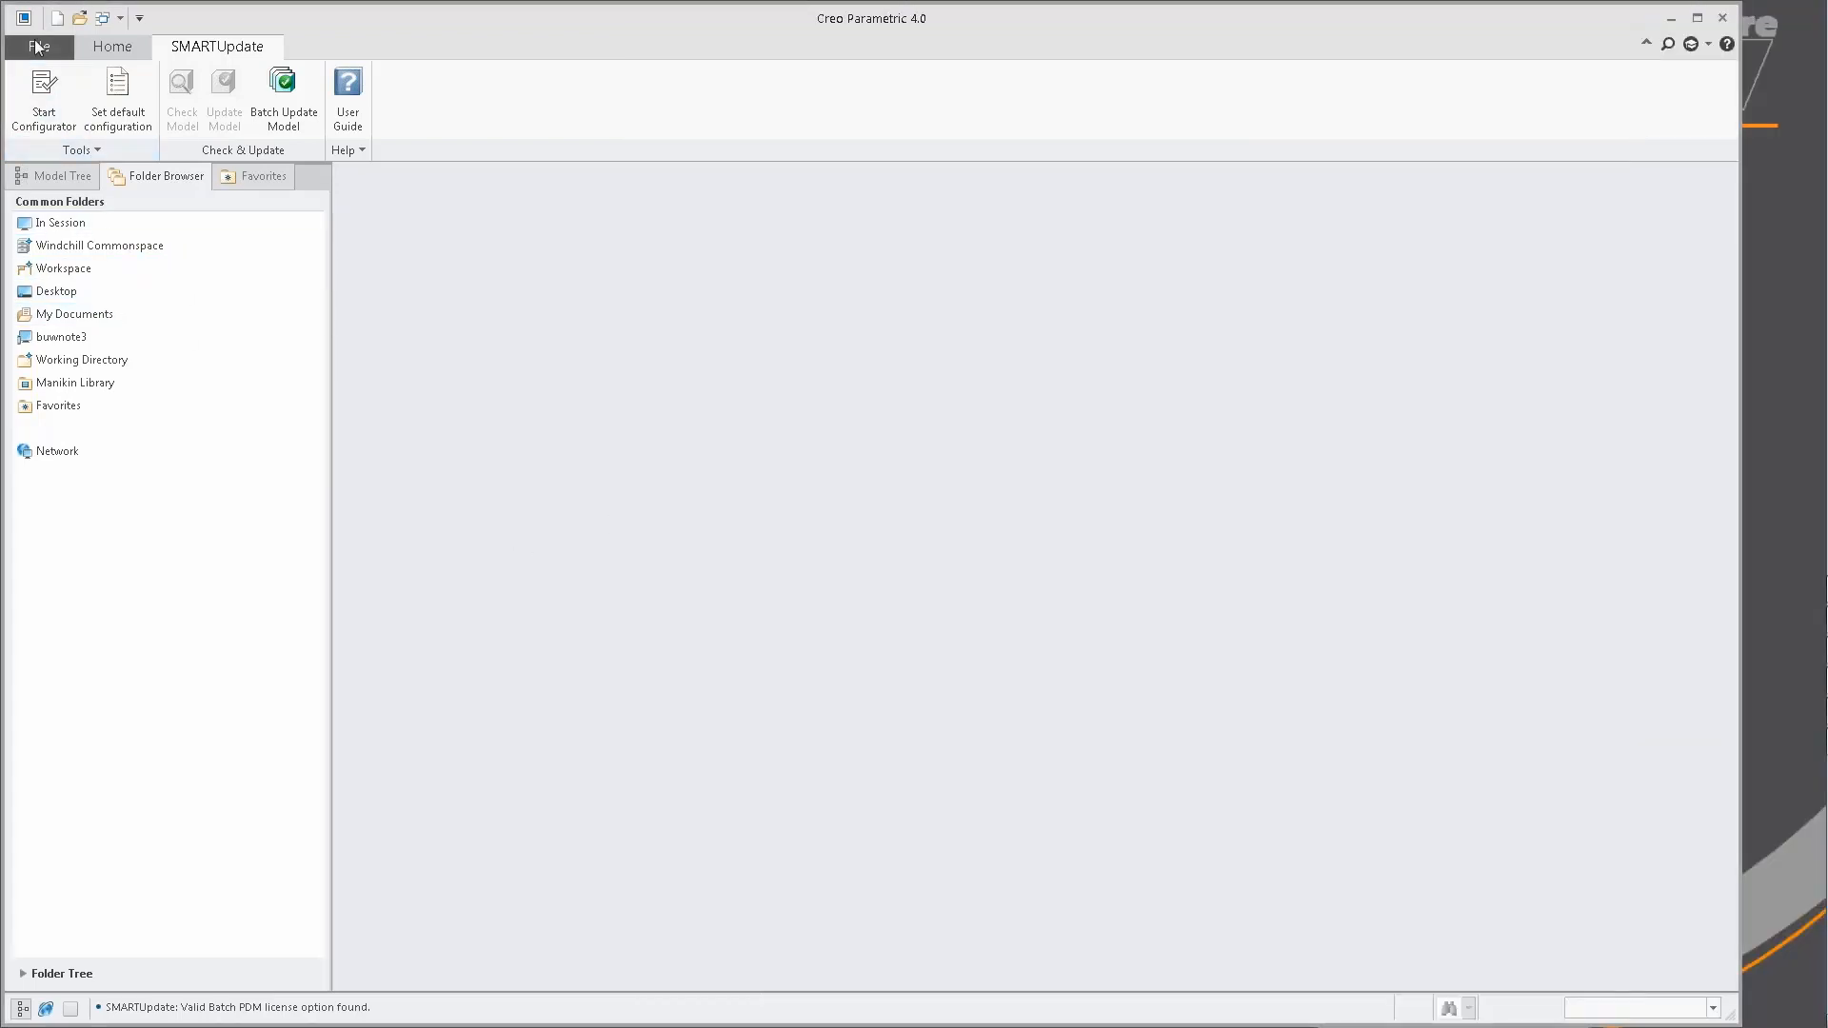
pyautogui.click(57, 17)
pyautogui.press('Return')
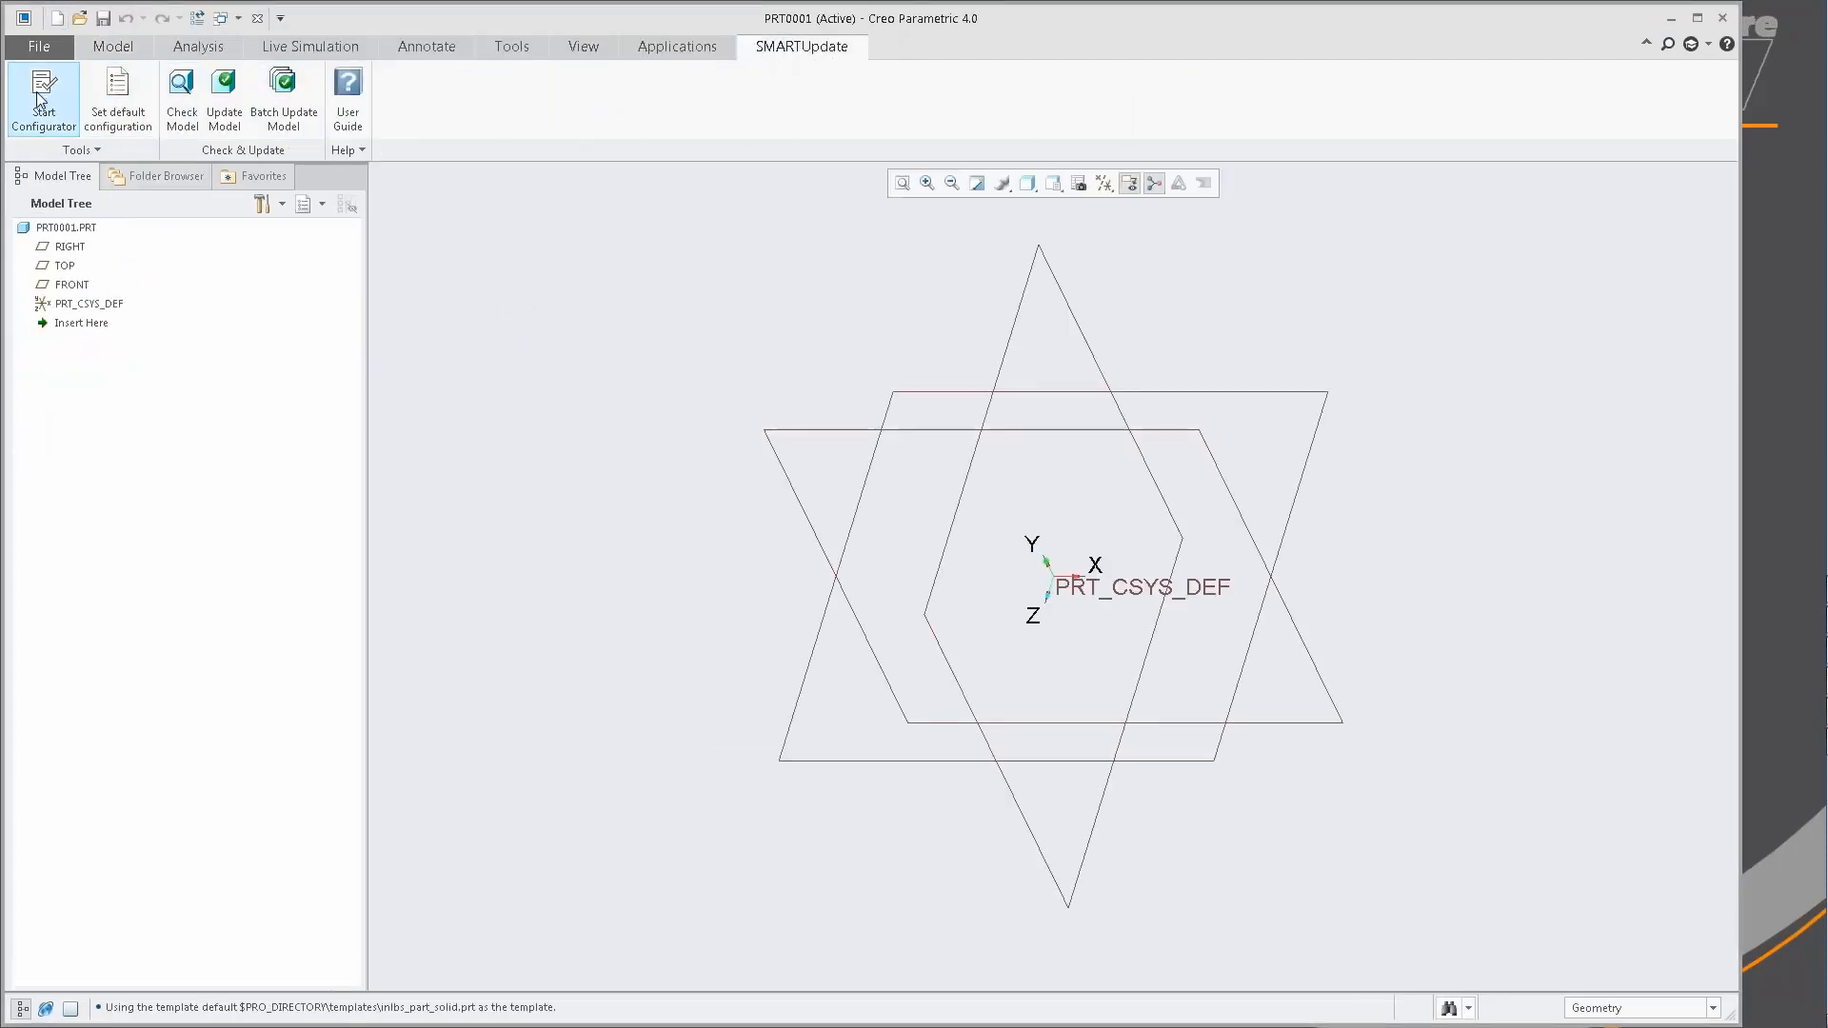
# Check the new part against the standard, and switch the check to the d:\buw_demo\su80\configuration configuration.
pyautogui.click(182, 96)
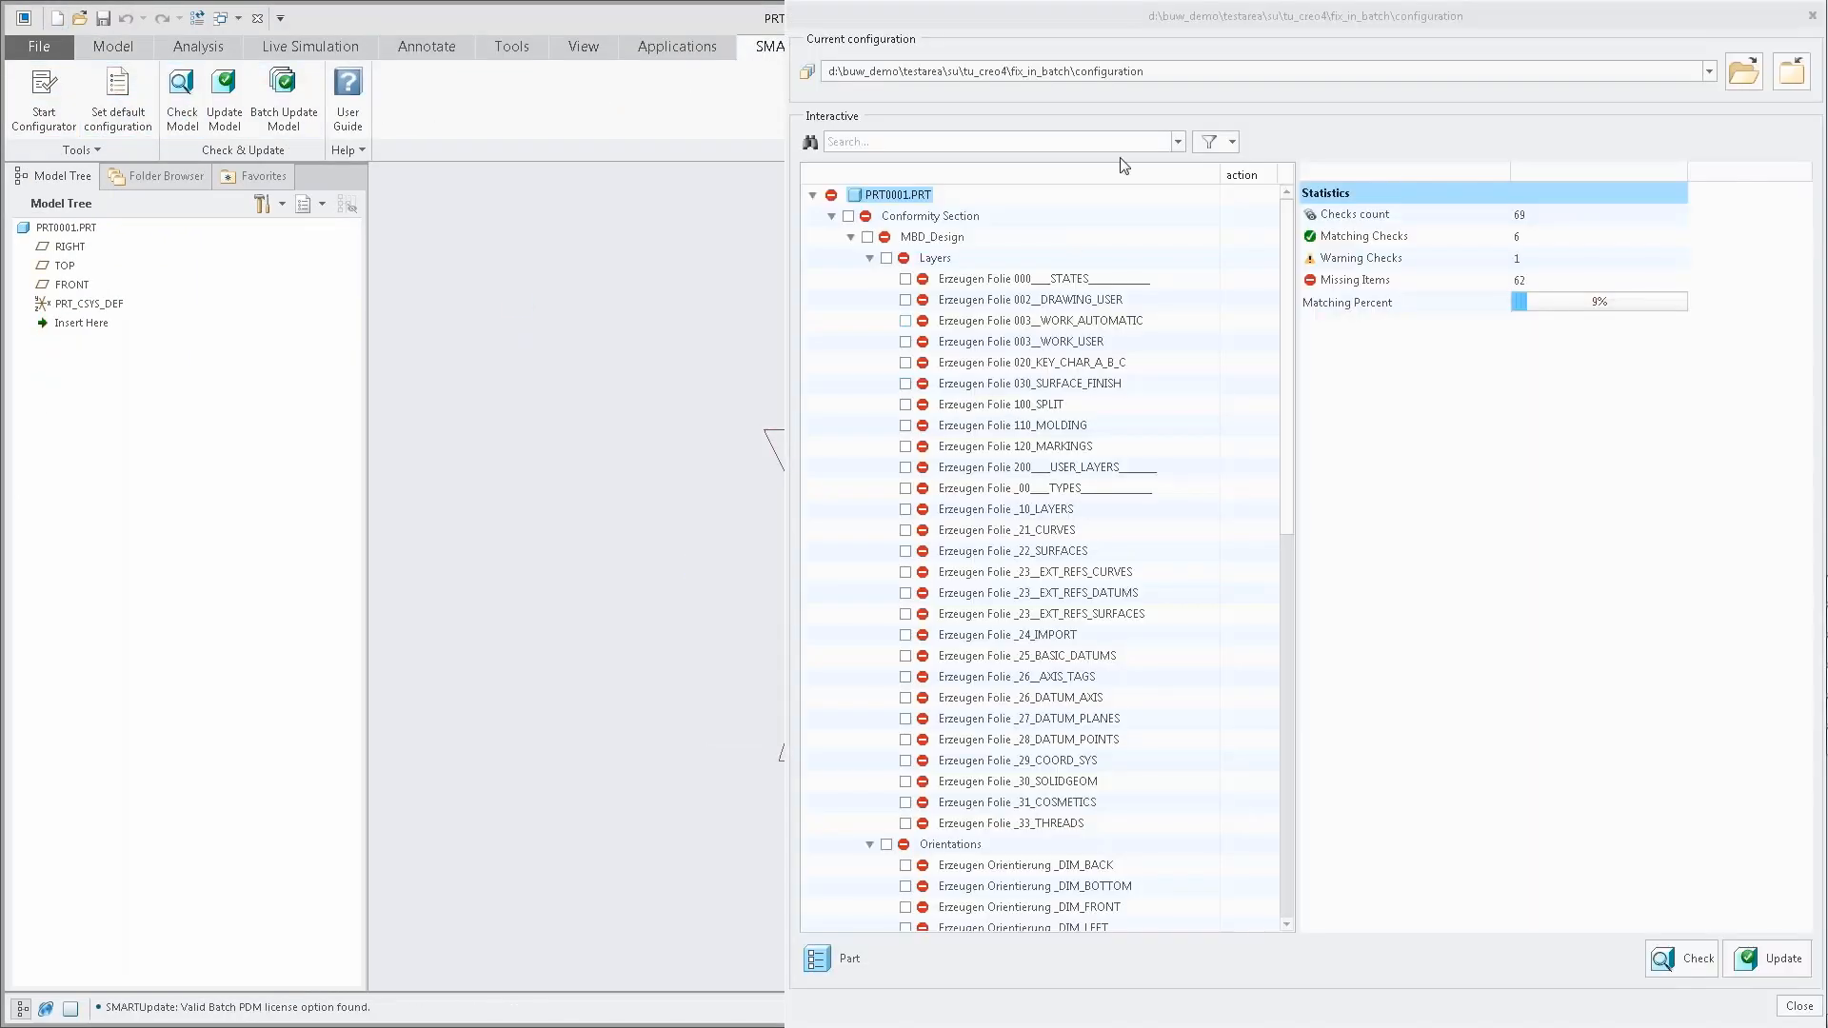
pyautogui.click(1592, 76)
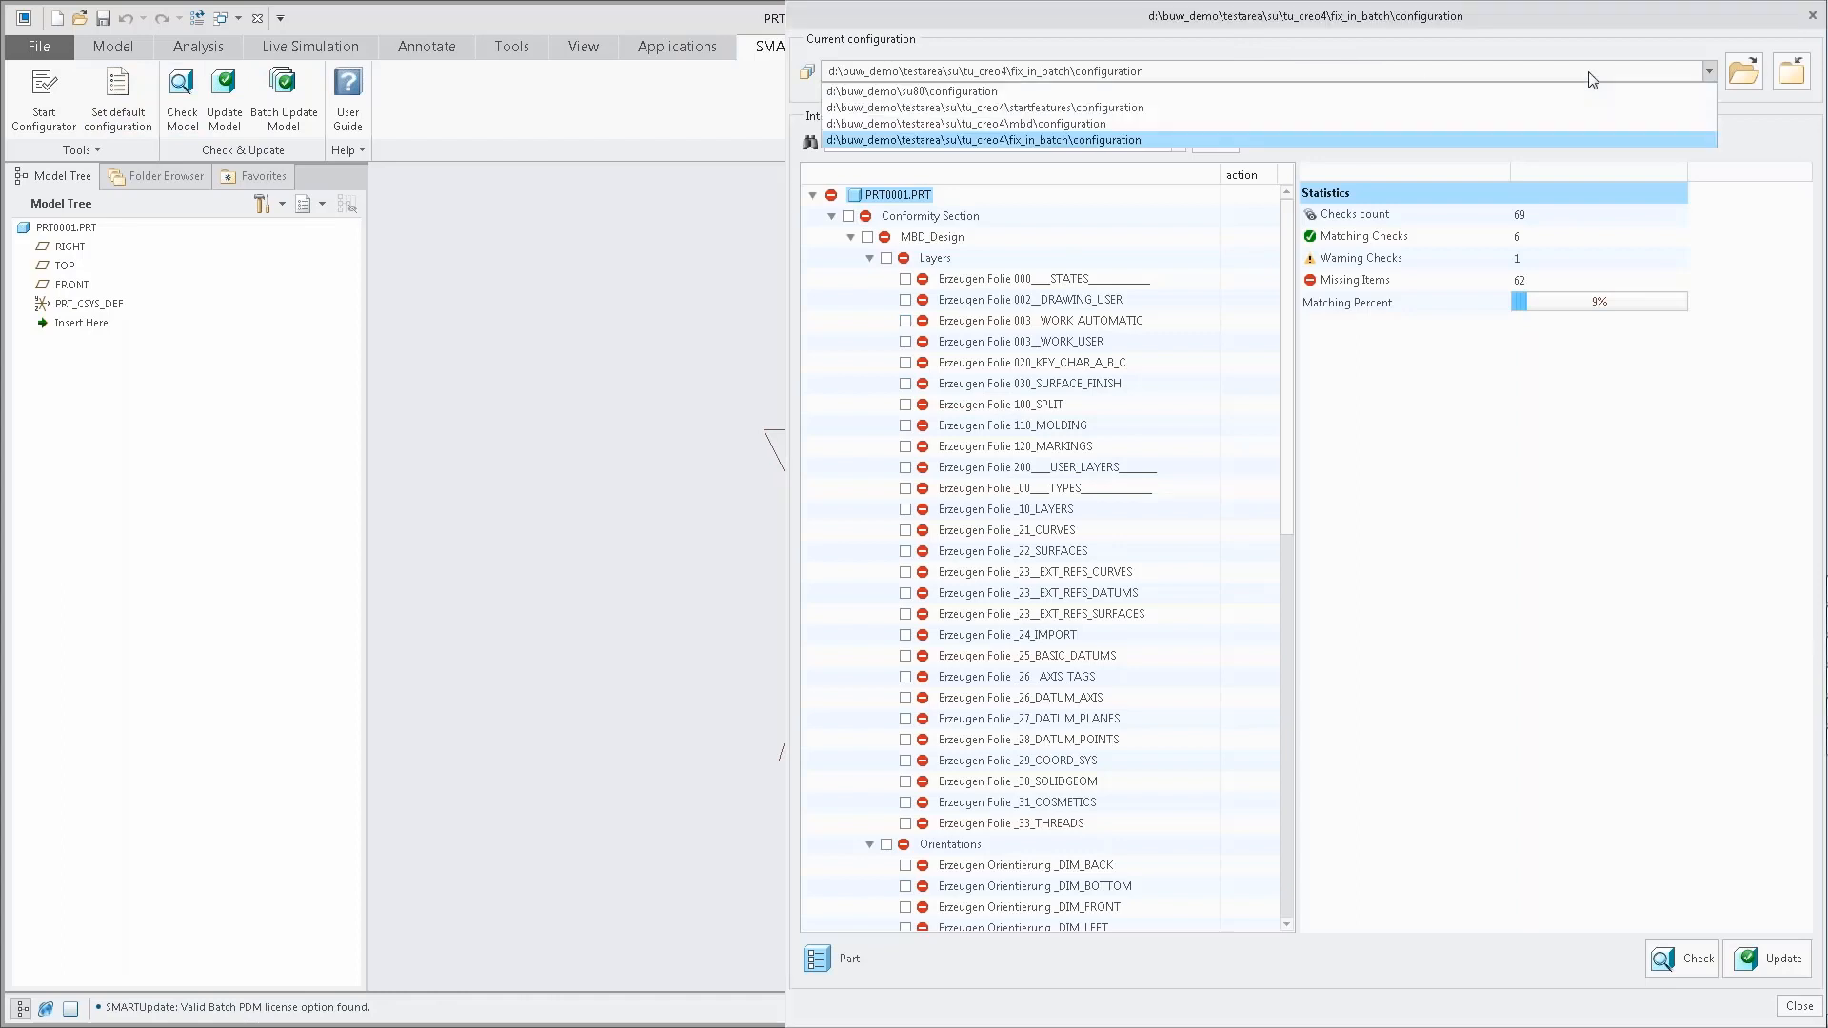
pyautogui.click(1329, 91)
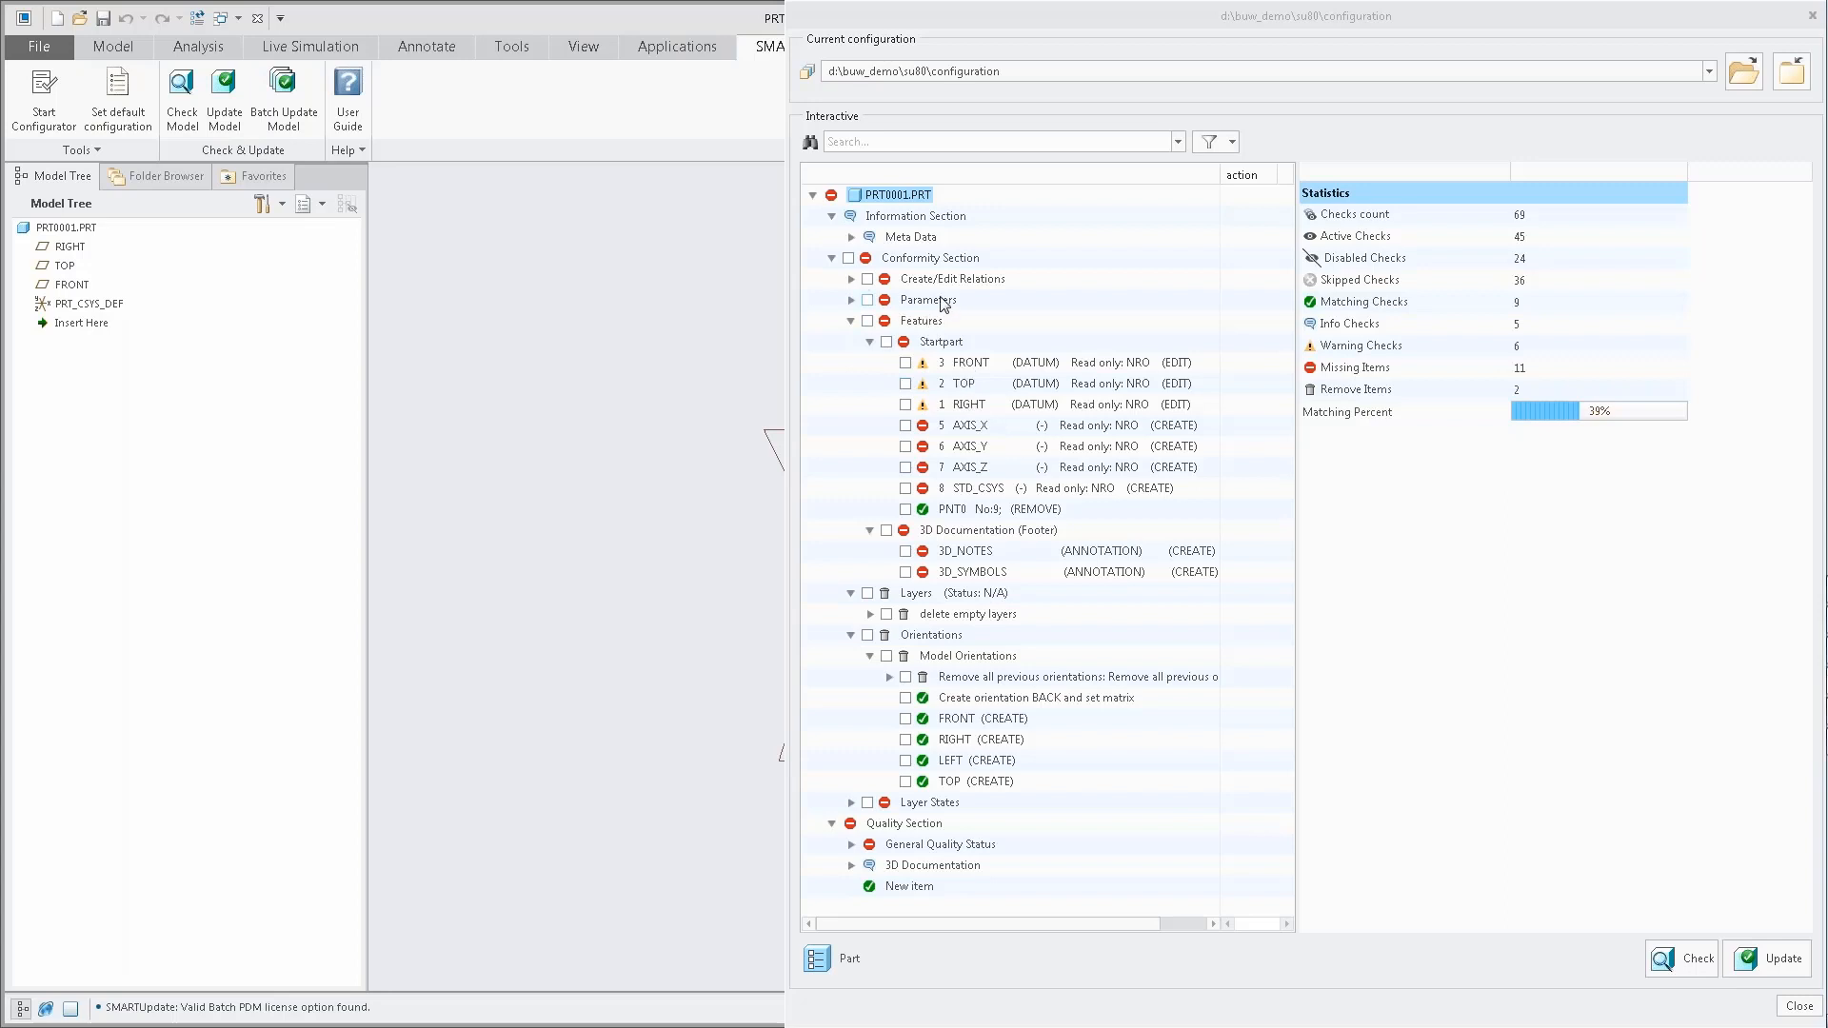
# Examine the check details of the FRONT start datum, the PNT0 removal and the FRONT orientation.
pyautogui.click(967, 366)
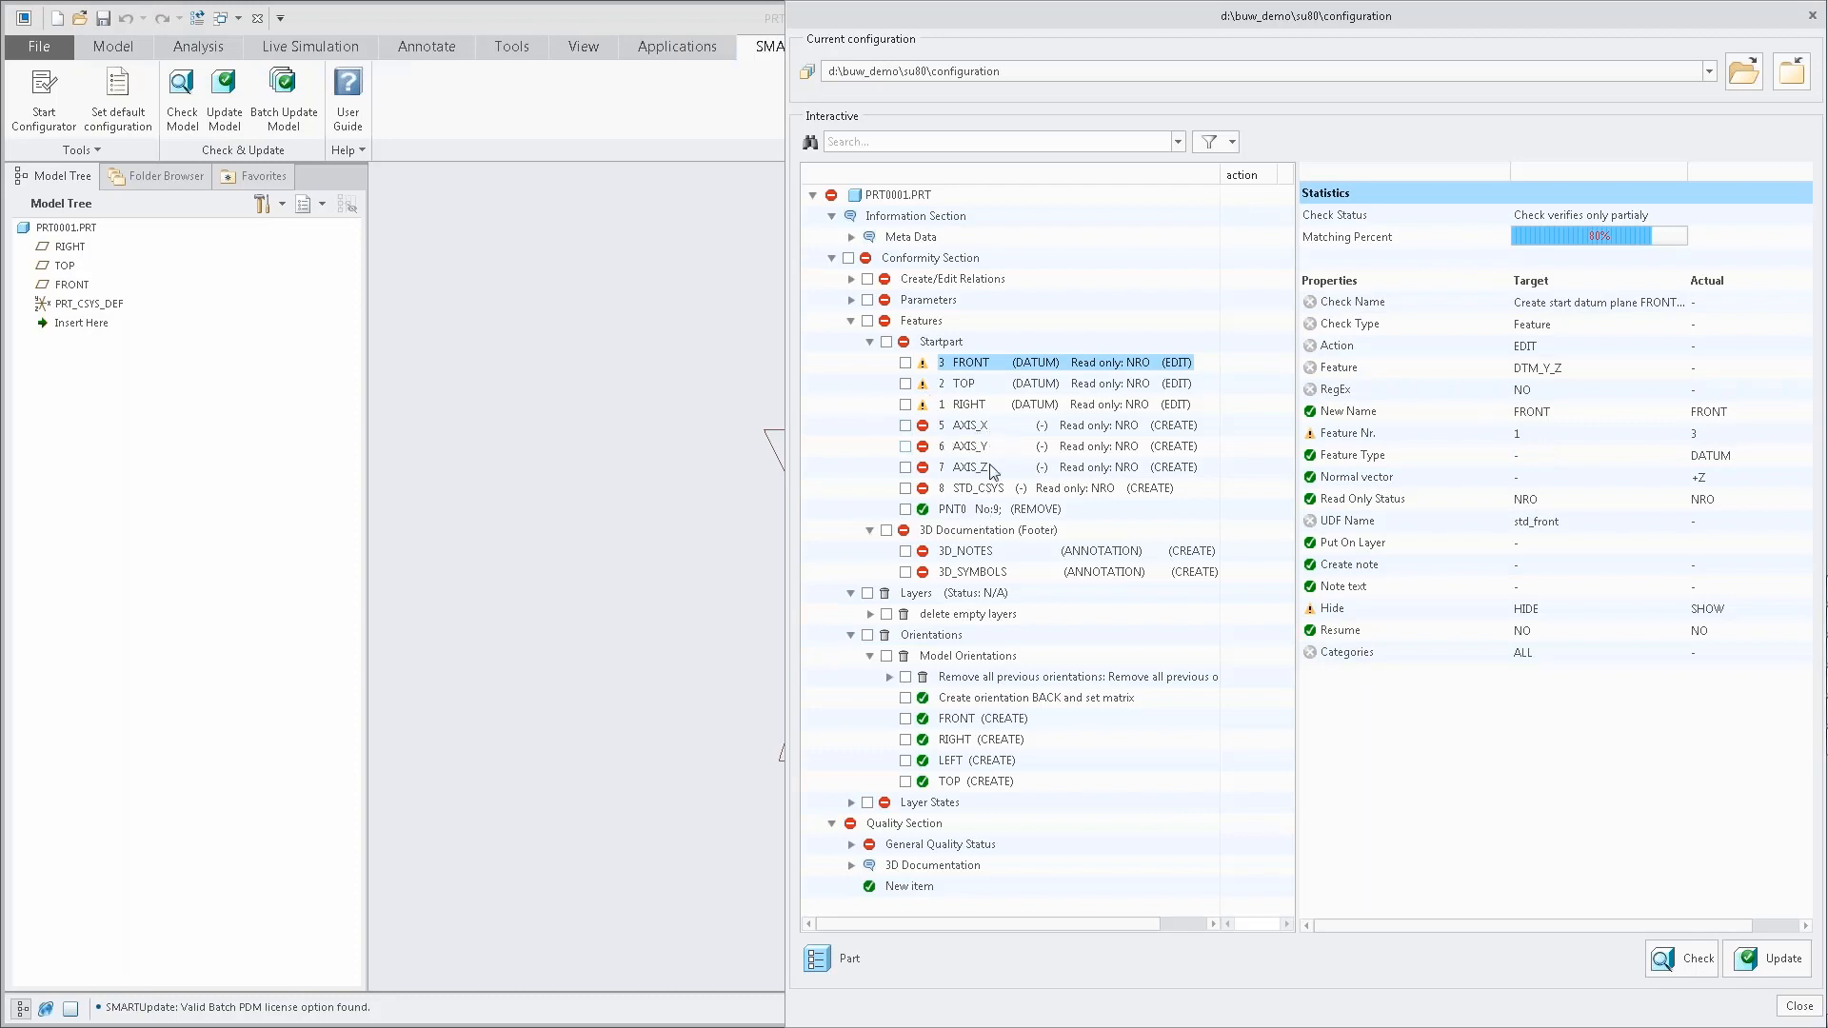
pyautogui.click(990, 511)
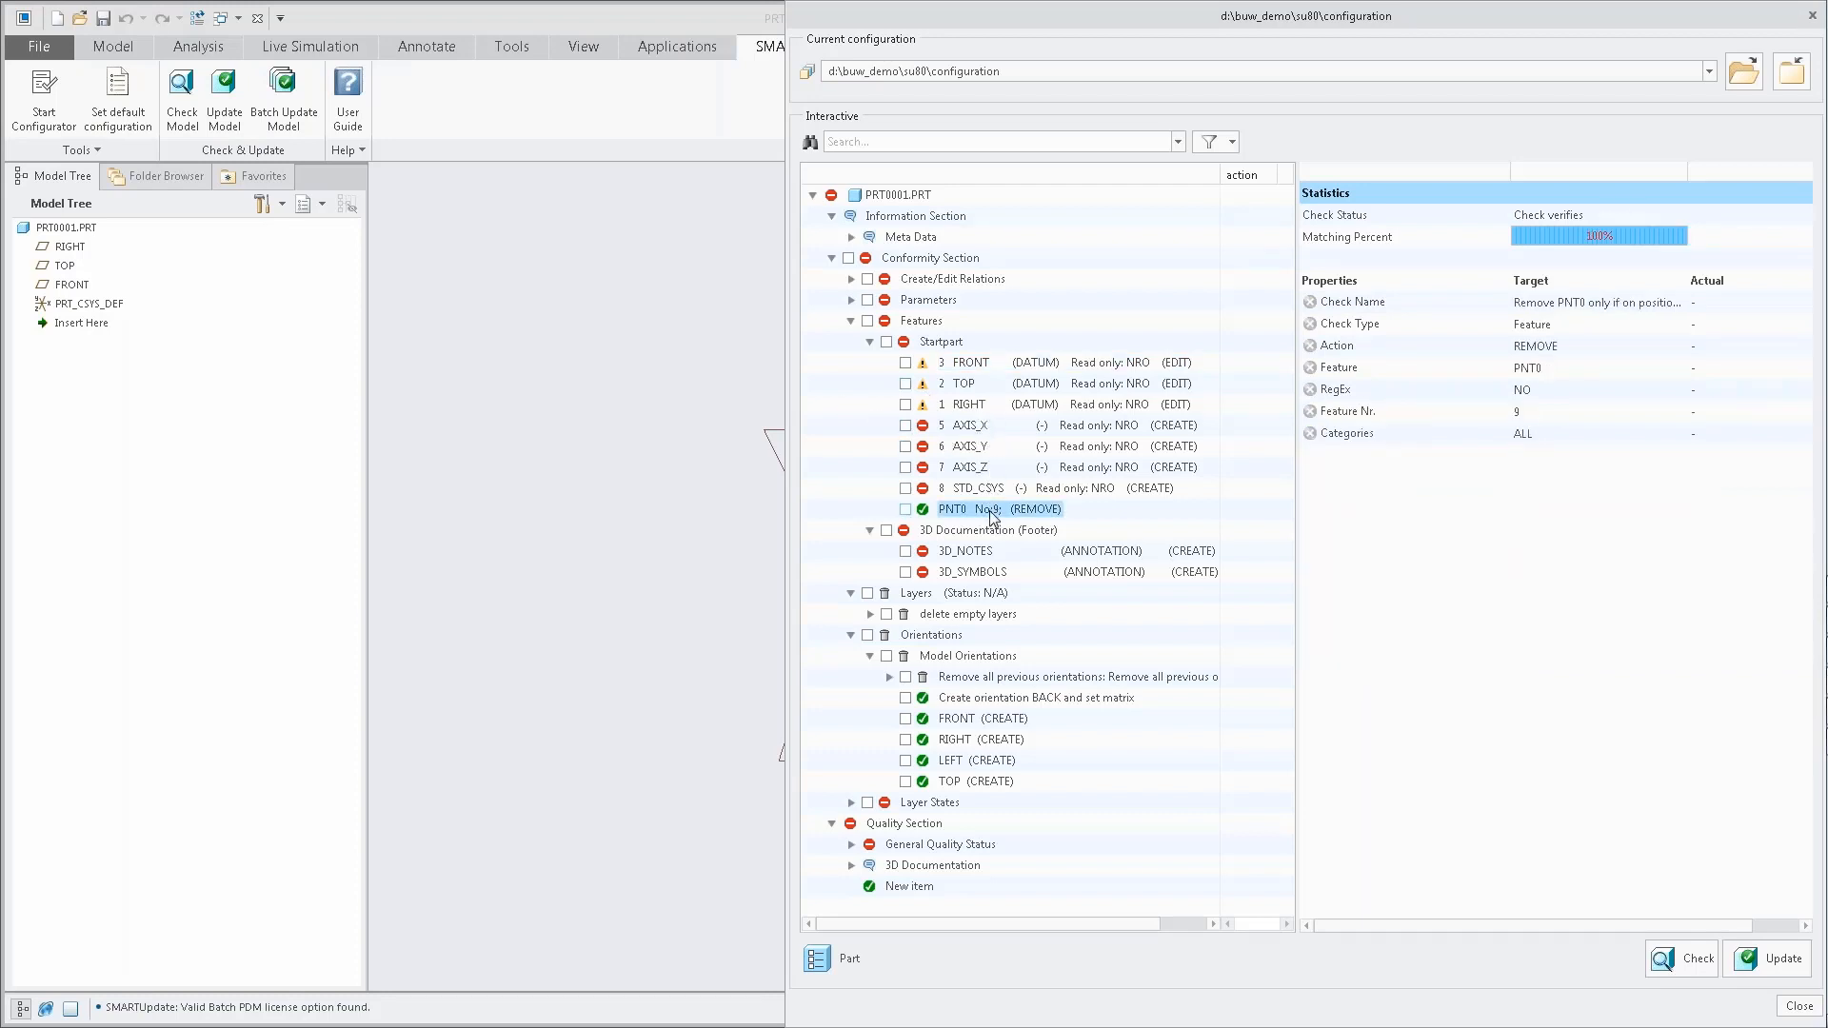
pyautogui.click(1000, 724)
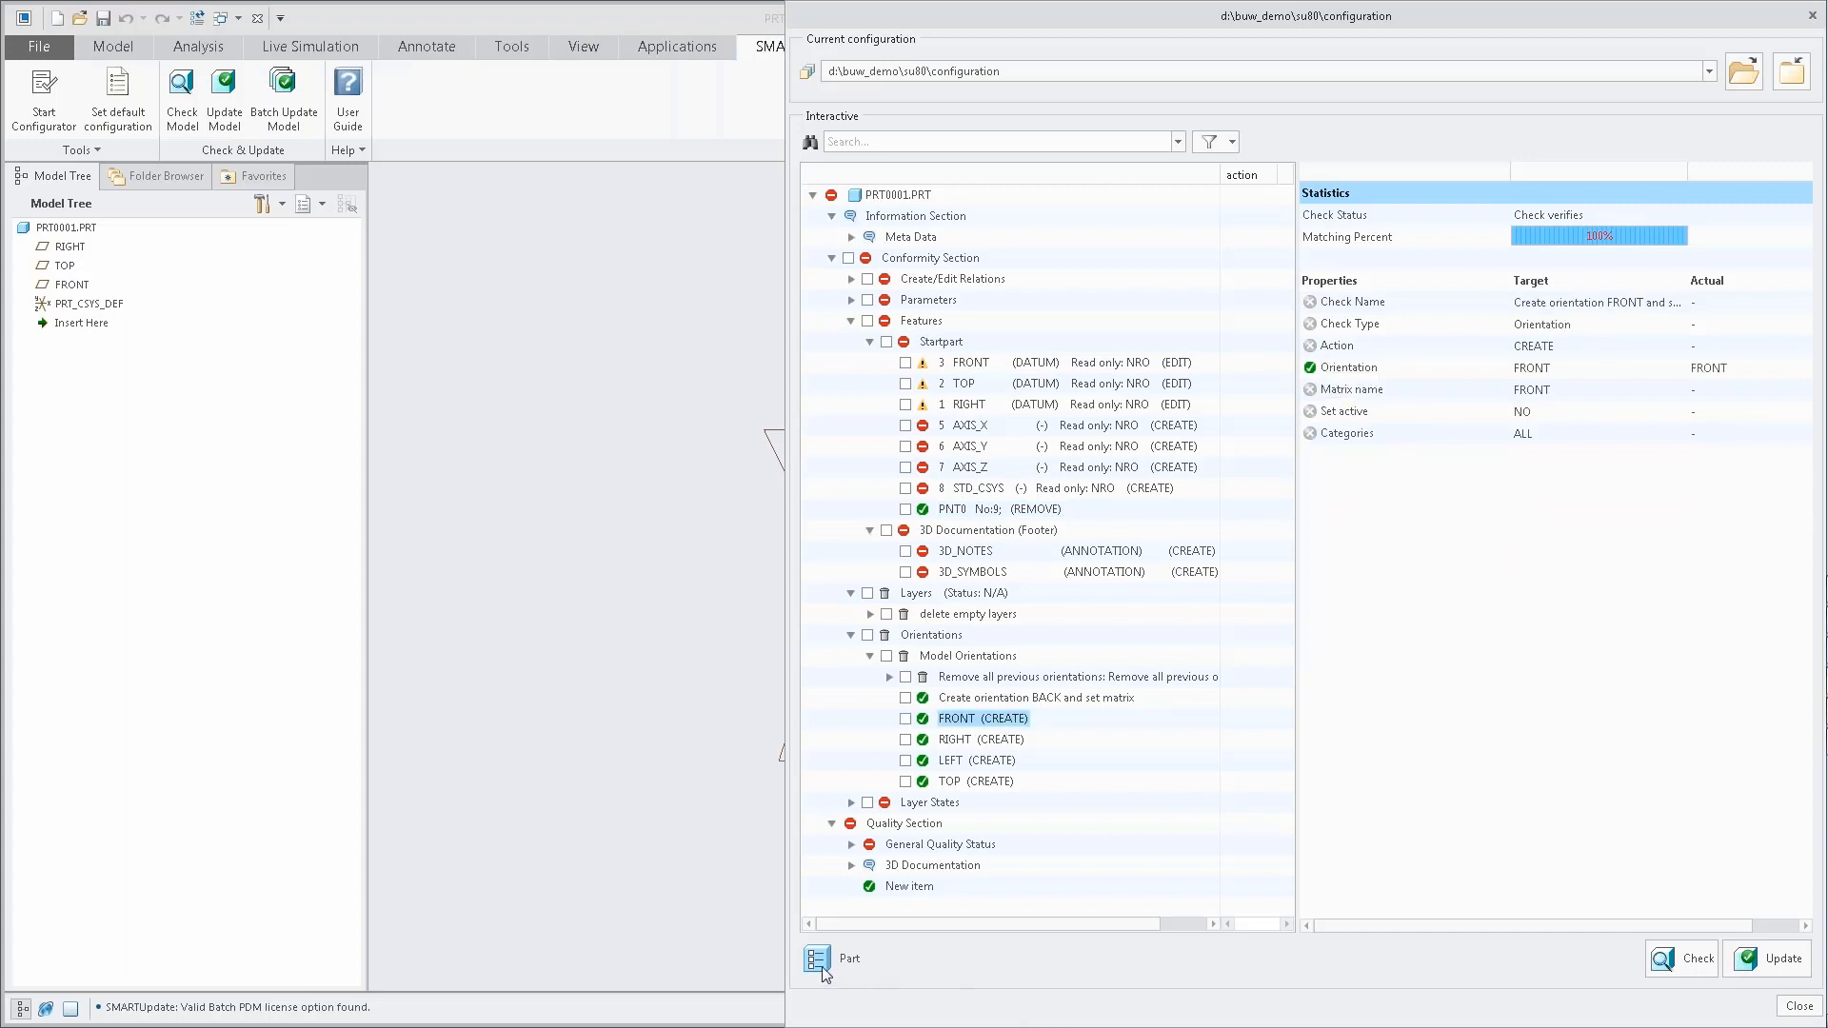
# Update the new part with the active configuration, and review the TOP datum check before closing the check window.
pyautogui.click(1769, 959)
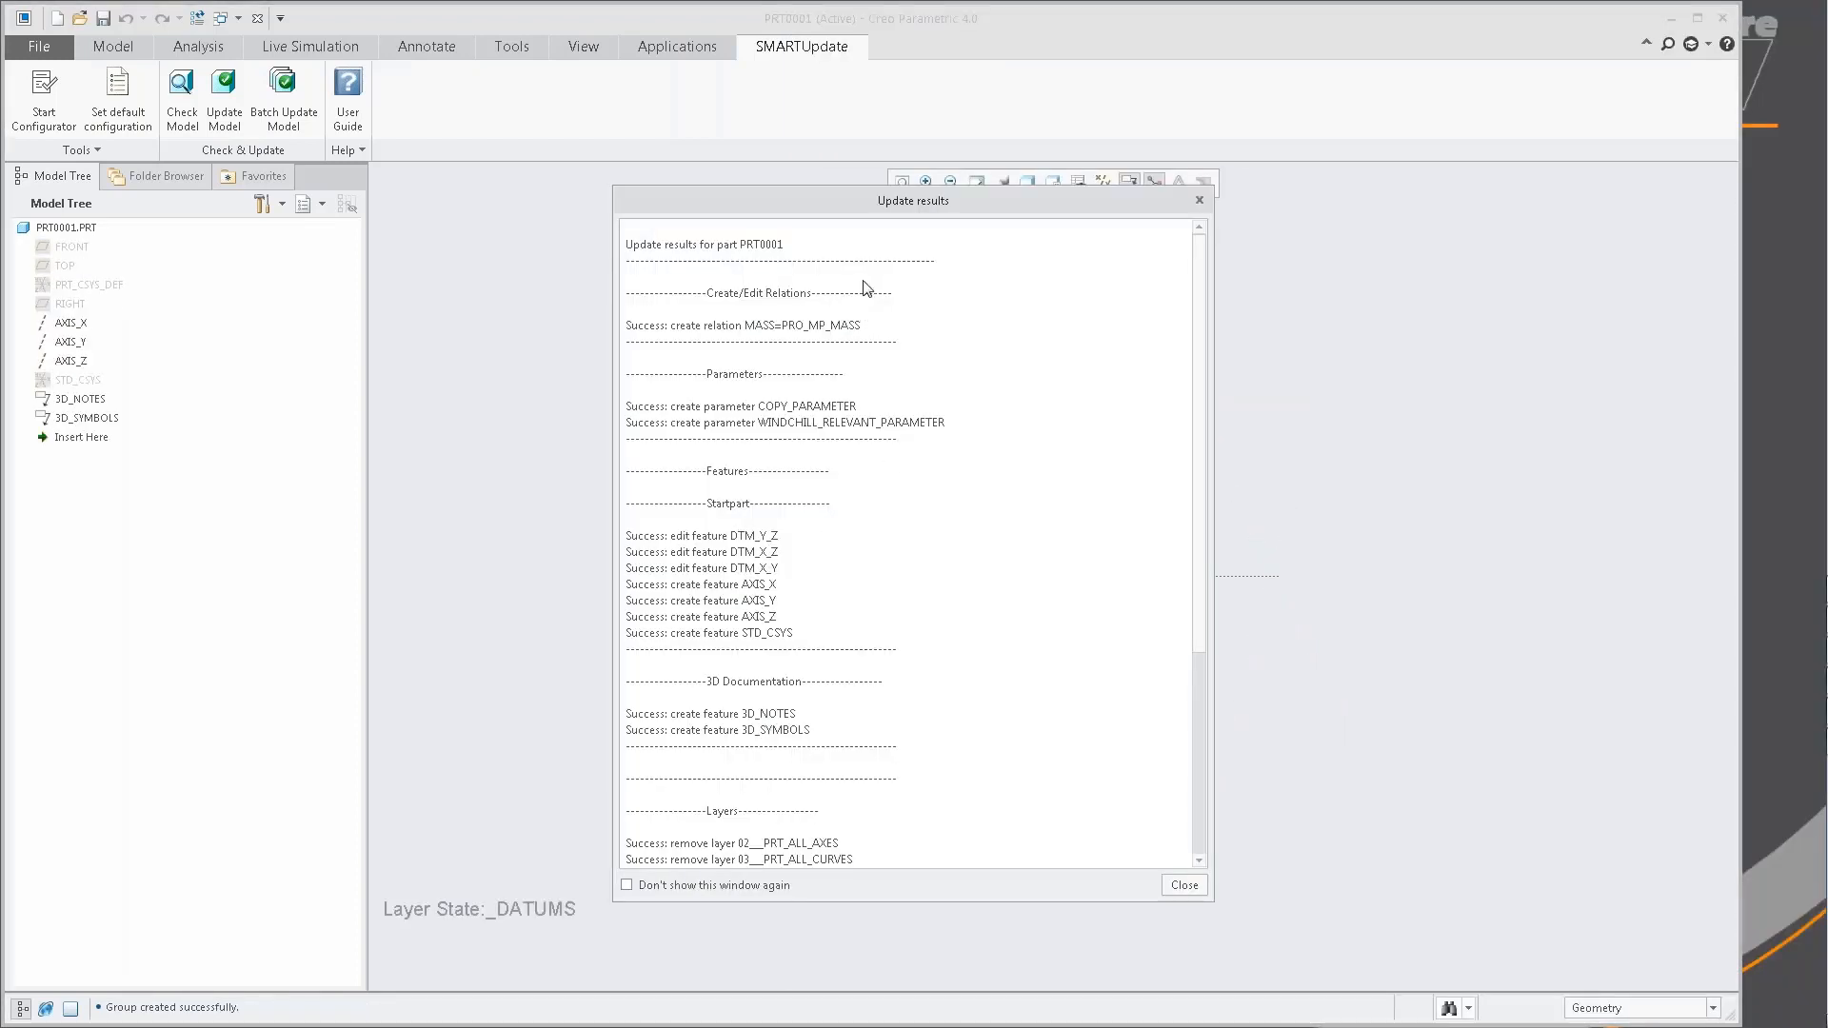
pyautogui.click(1183, 885)
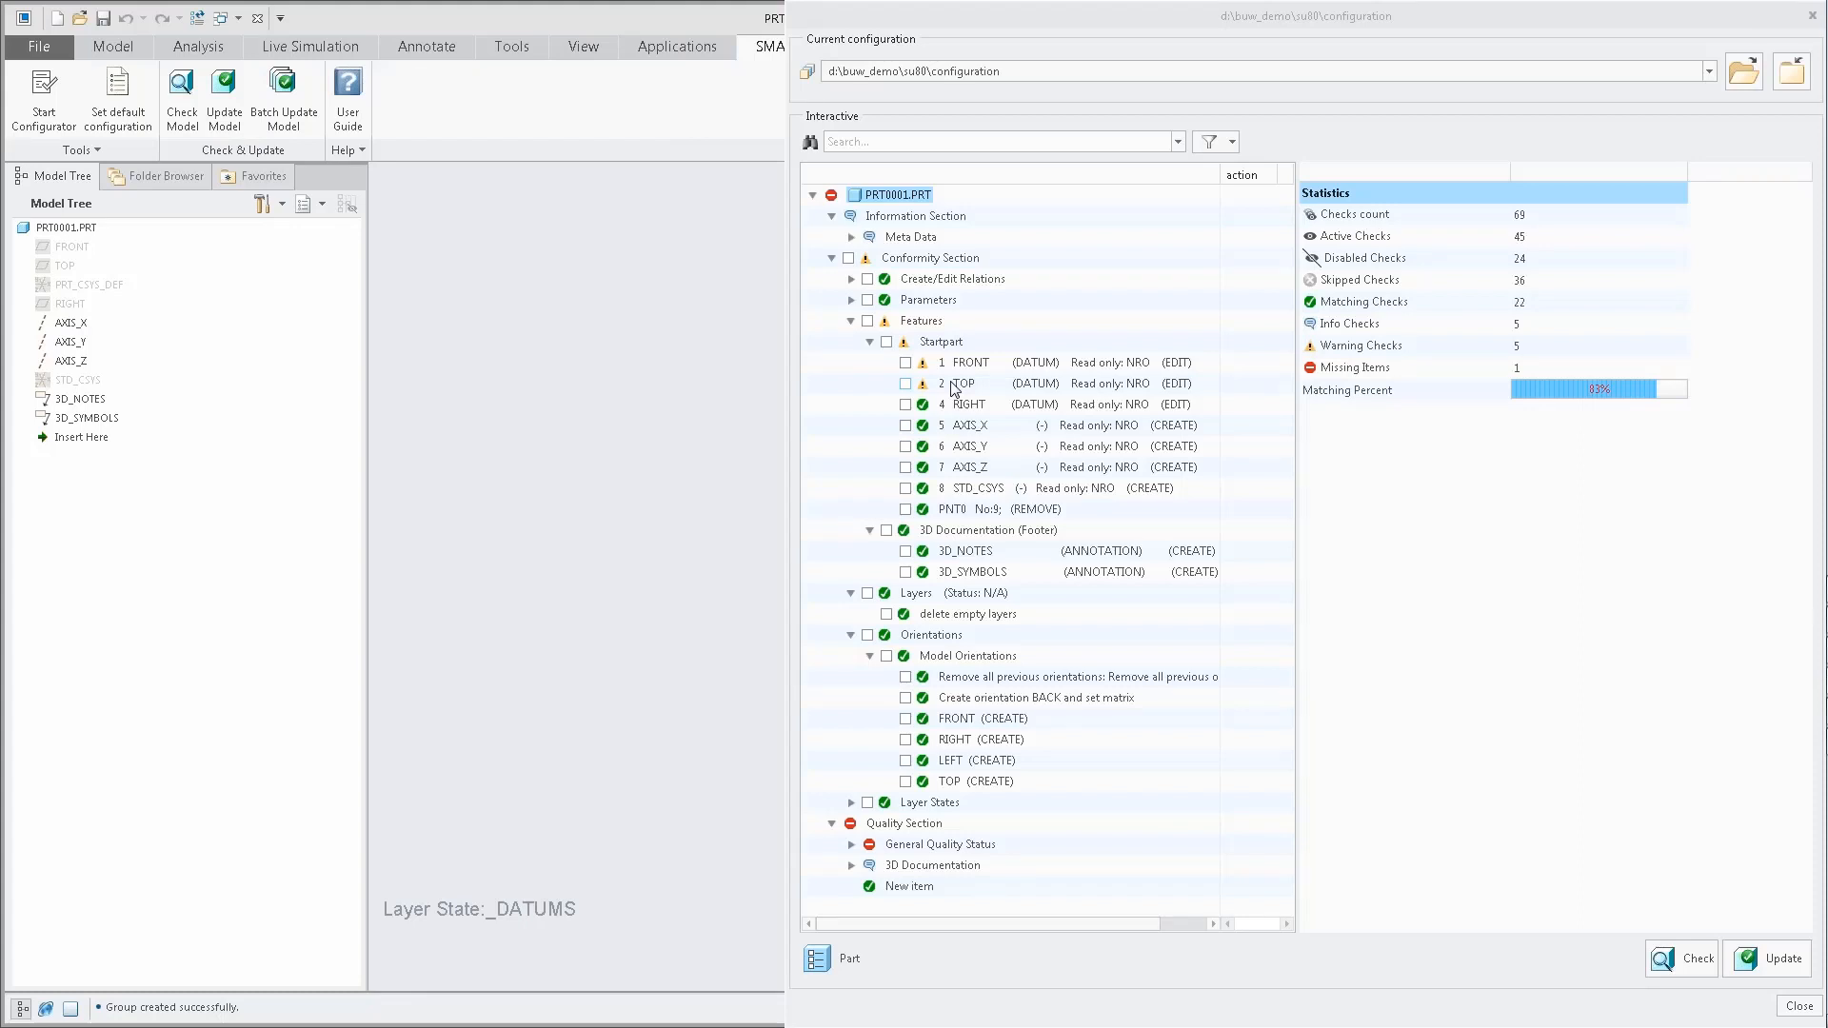
pyautogui.click(954, 384)
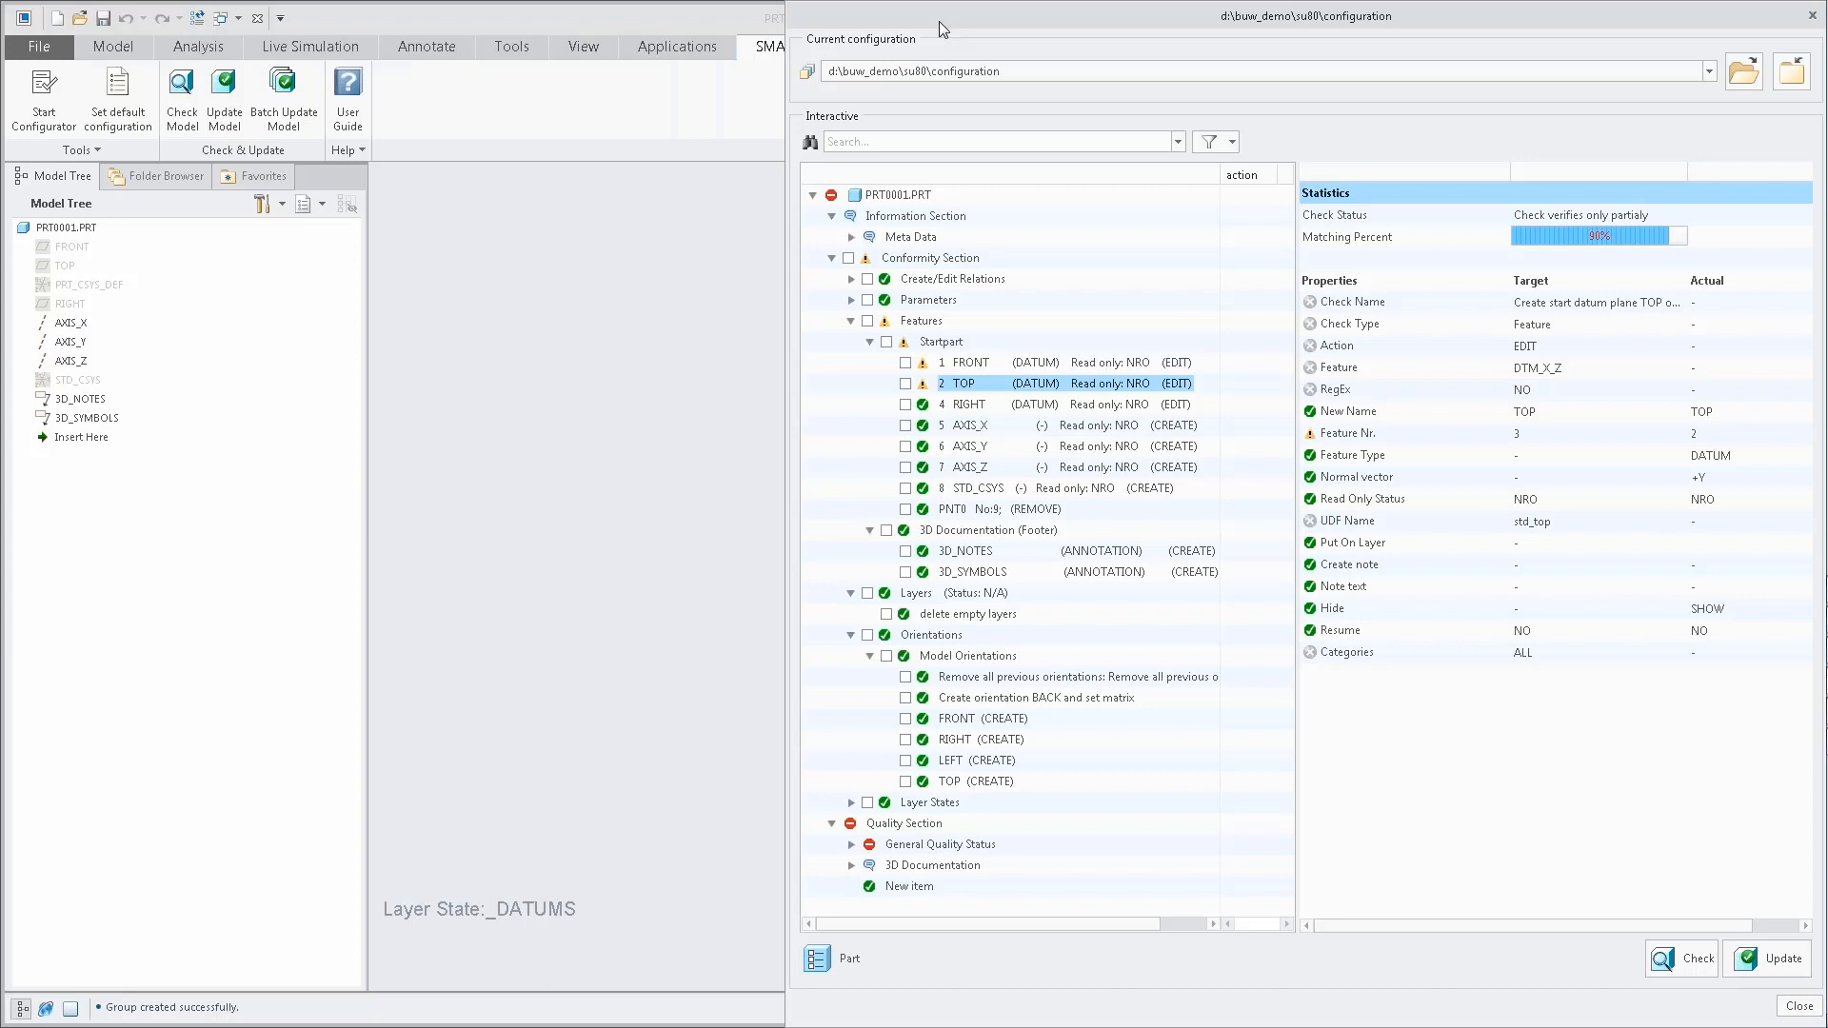
pyautogui.click(1812, 16)
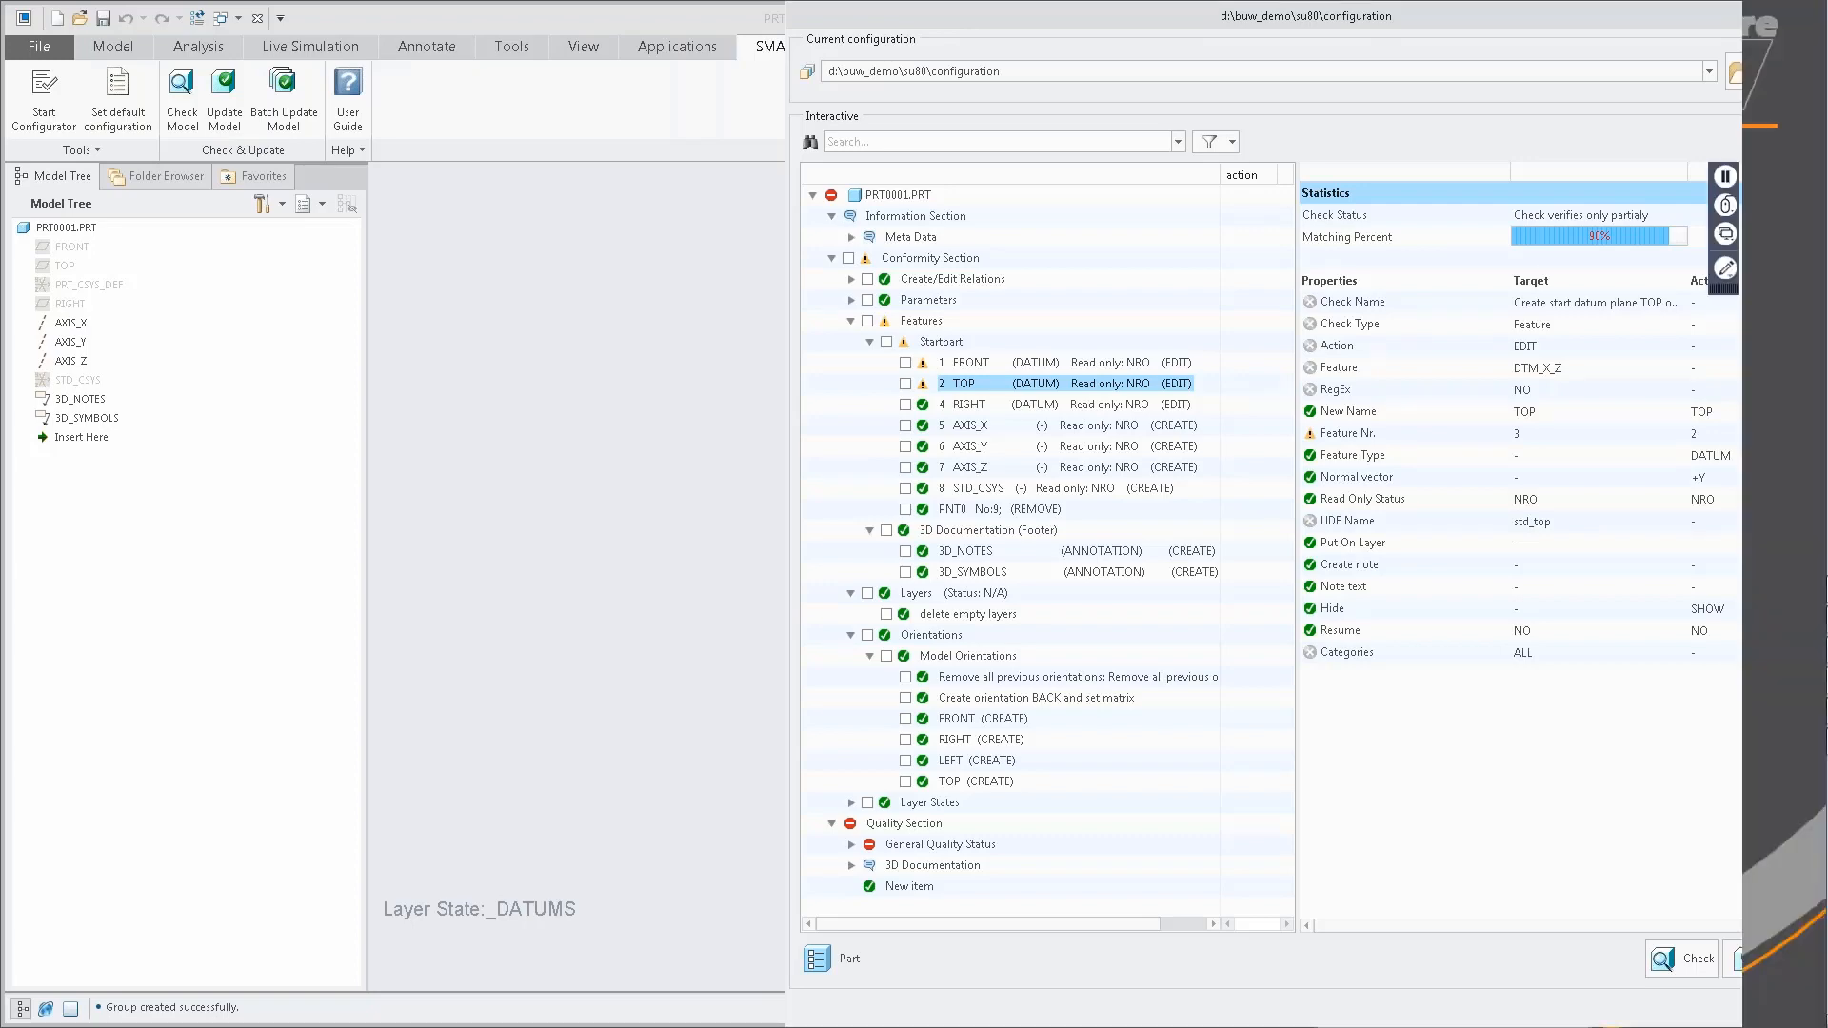
# Switch to the PowerPoint presentation, resume the slide show at the Live Demo slide, and advance to the following slide.
pyautogui.hotkey('alt', 'Tab')
pyautogui.hotkey('alt', 'Tab')
pyautogui.hotkey('alt', 'Tab')
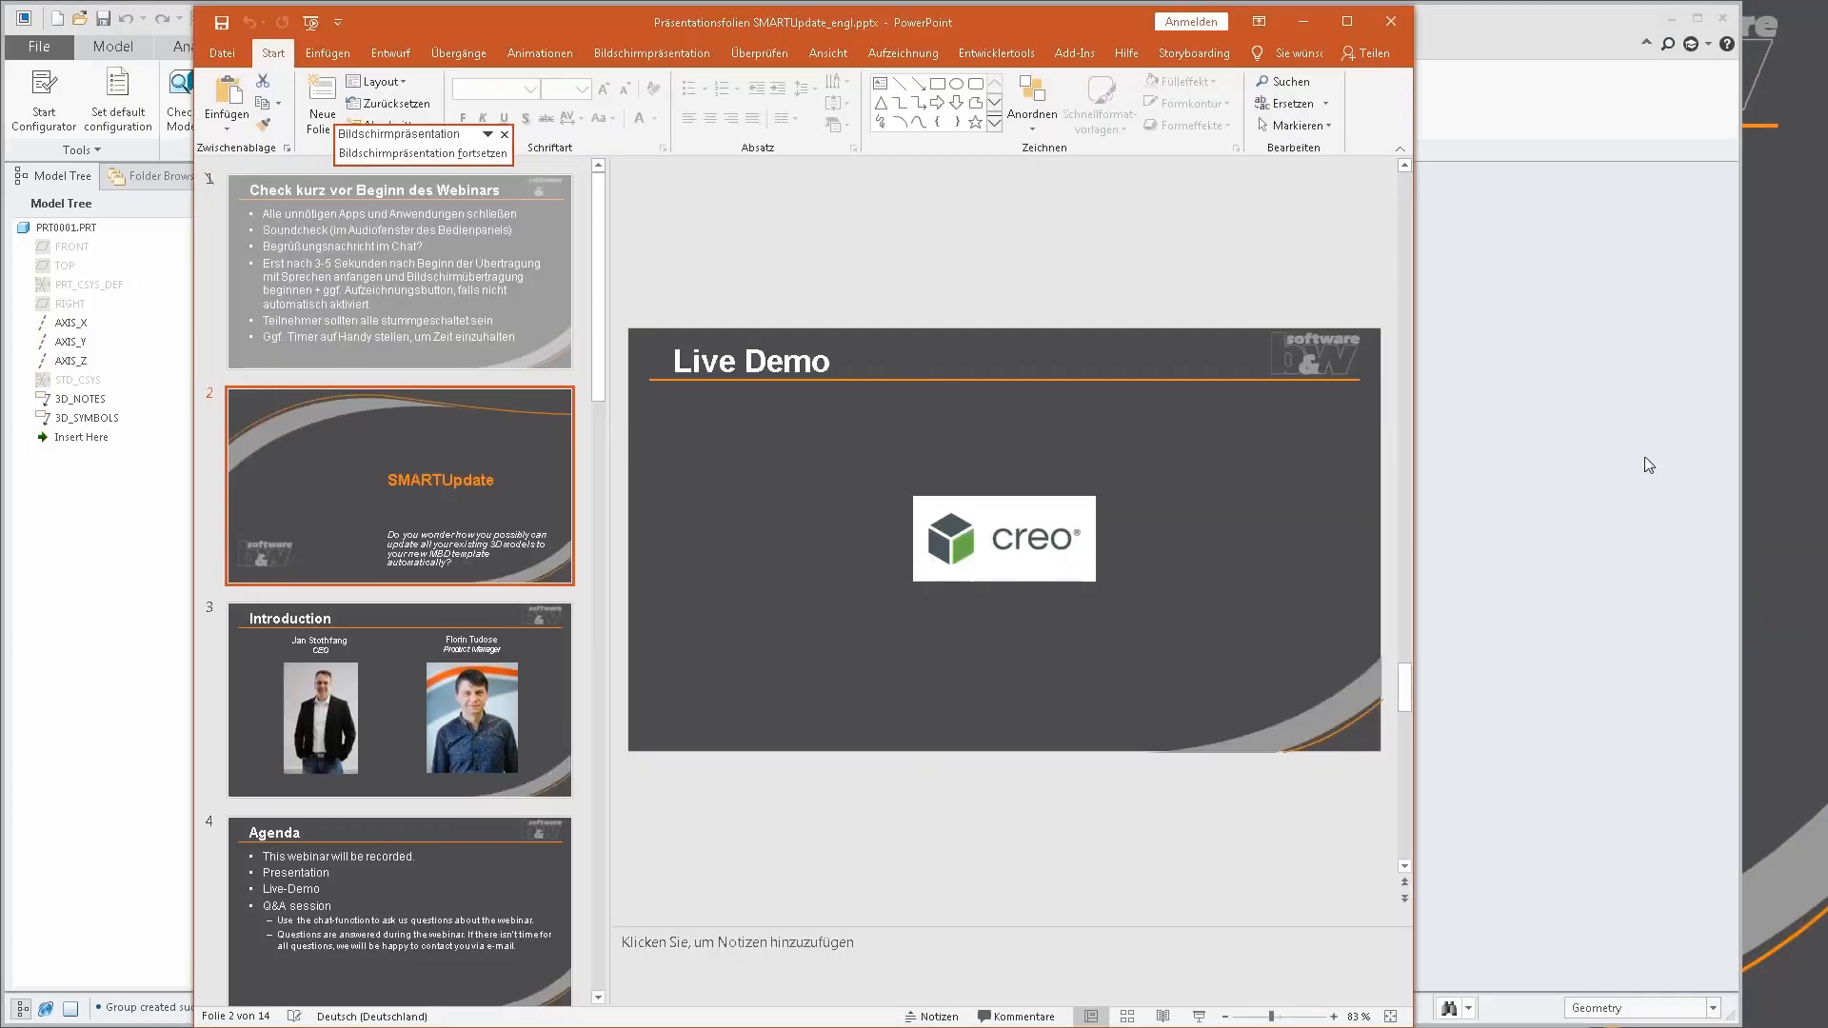
pyautogui.hotkey('shift', 'F5')
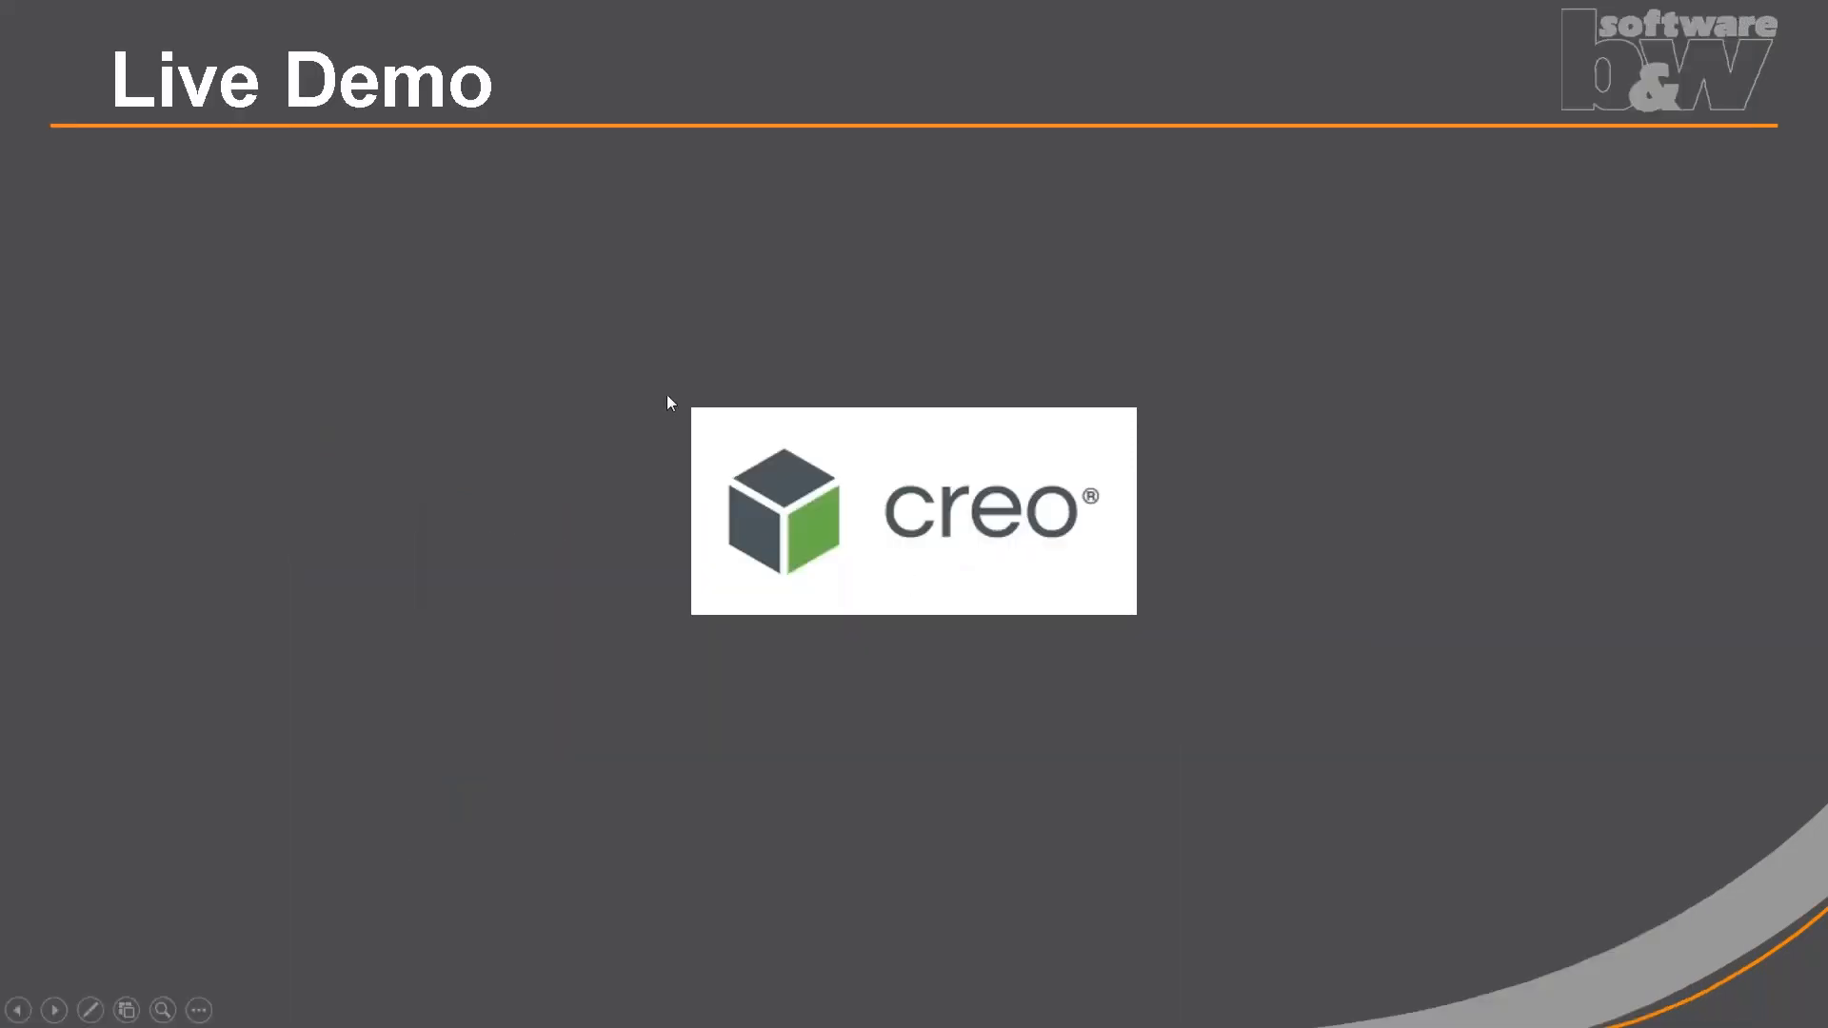
pyautogui.click(438, 480)
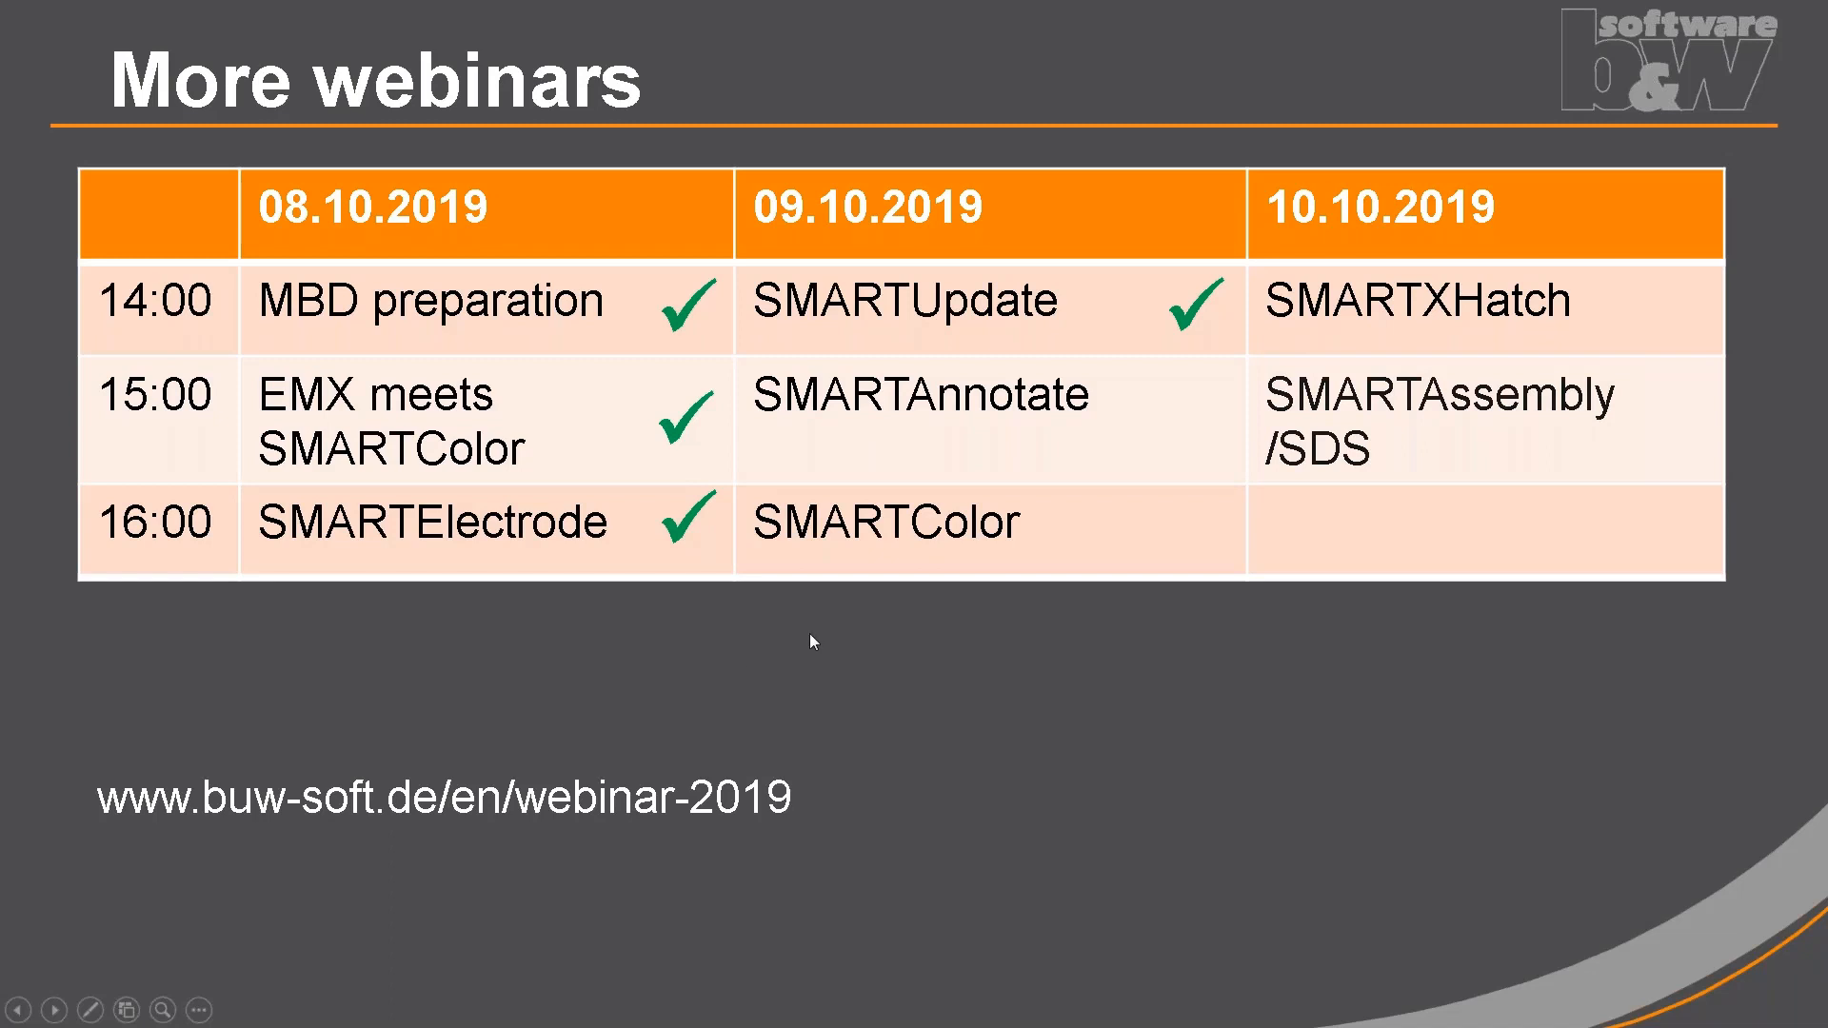